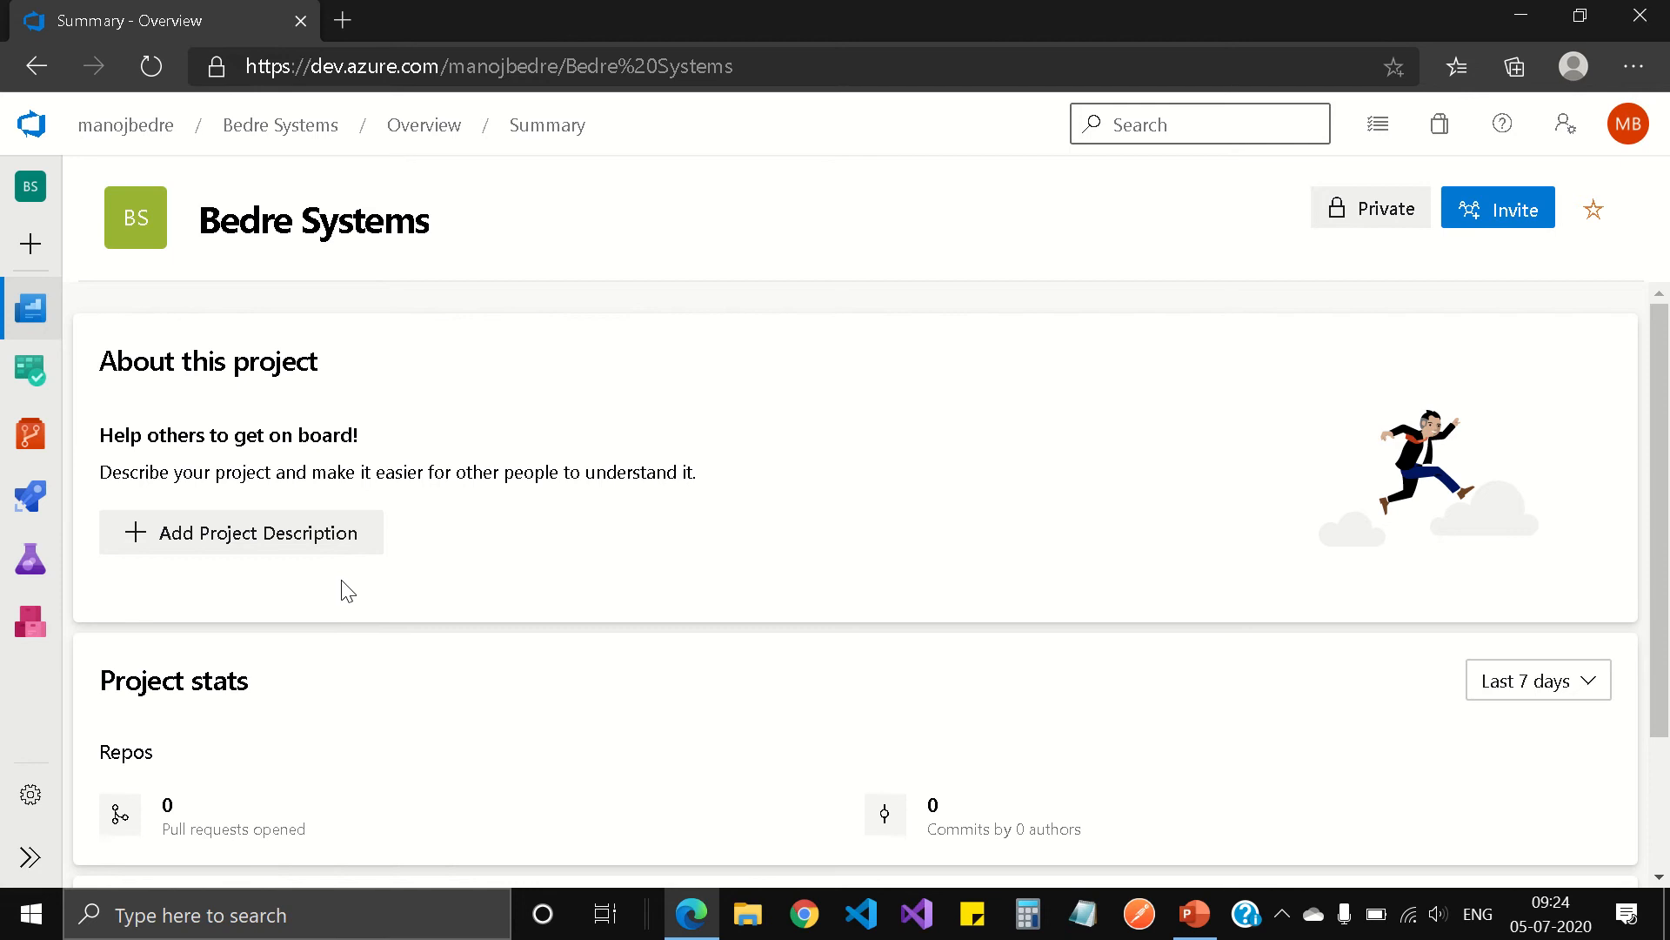
# Step: Create an Artifacts feed named my-npm-feed, visible to organization members and including packages from common public sources
pyautogui.click(32, 627)
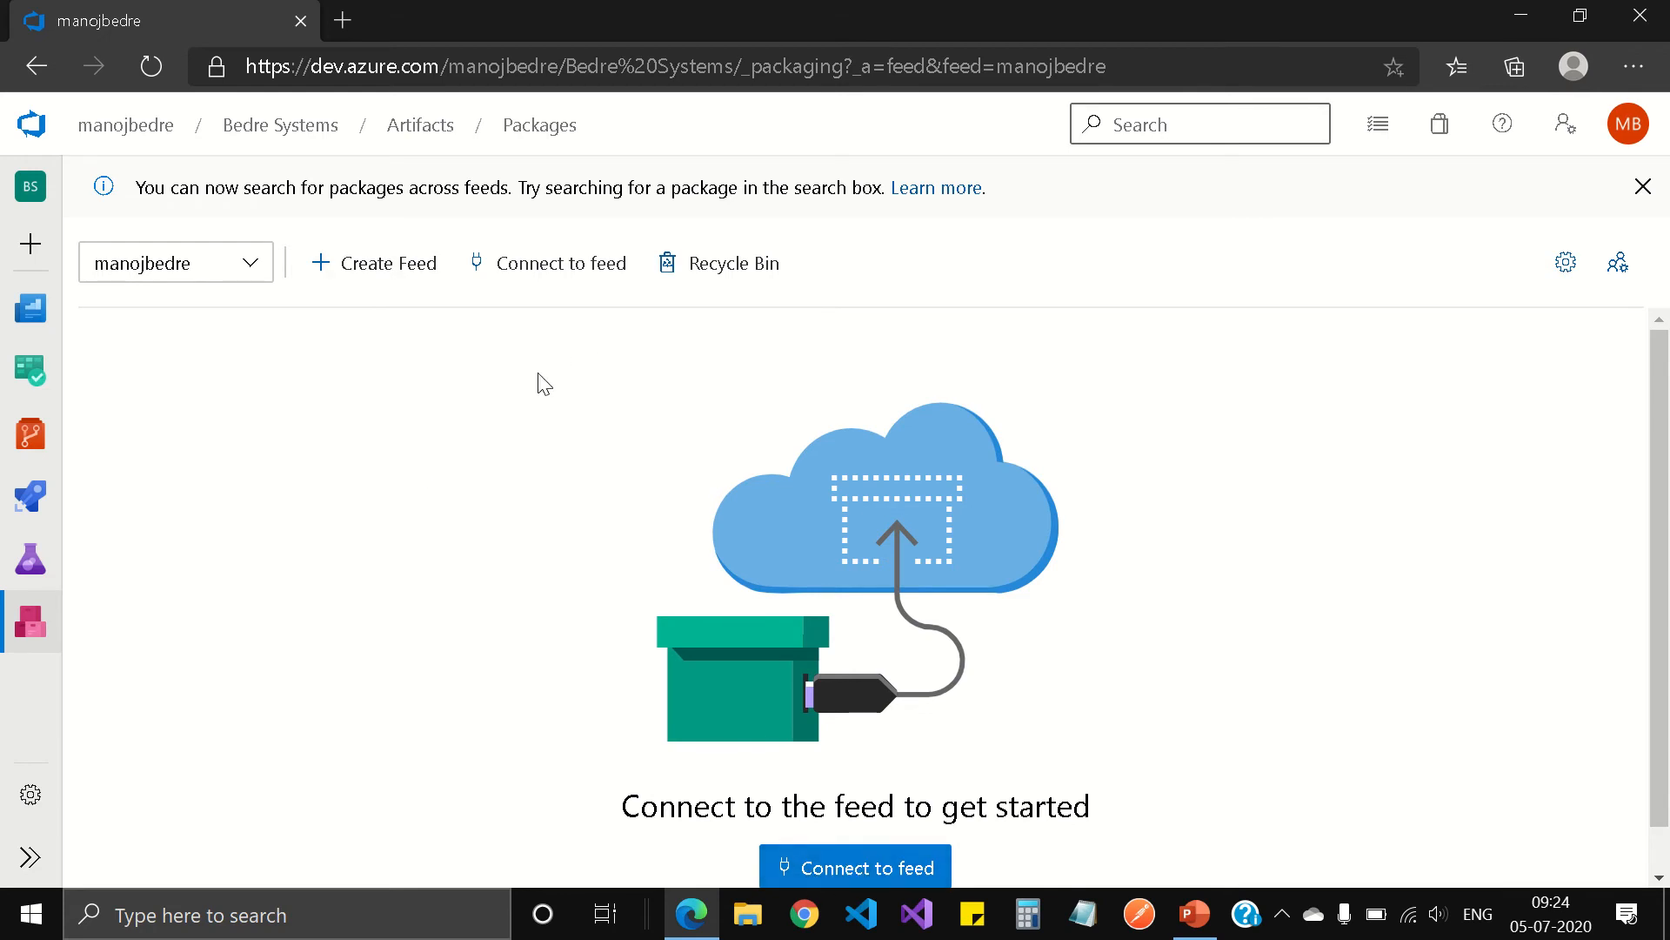
pyautogui.click(377, 275)
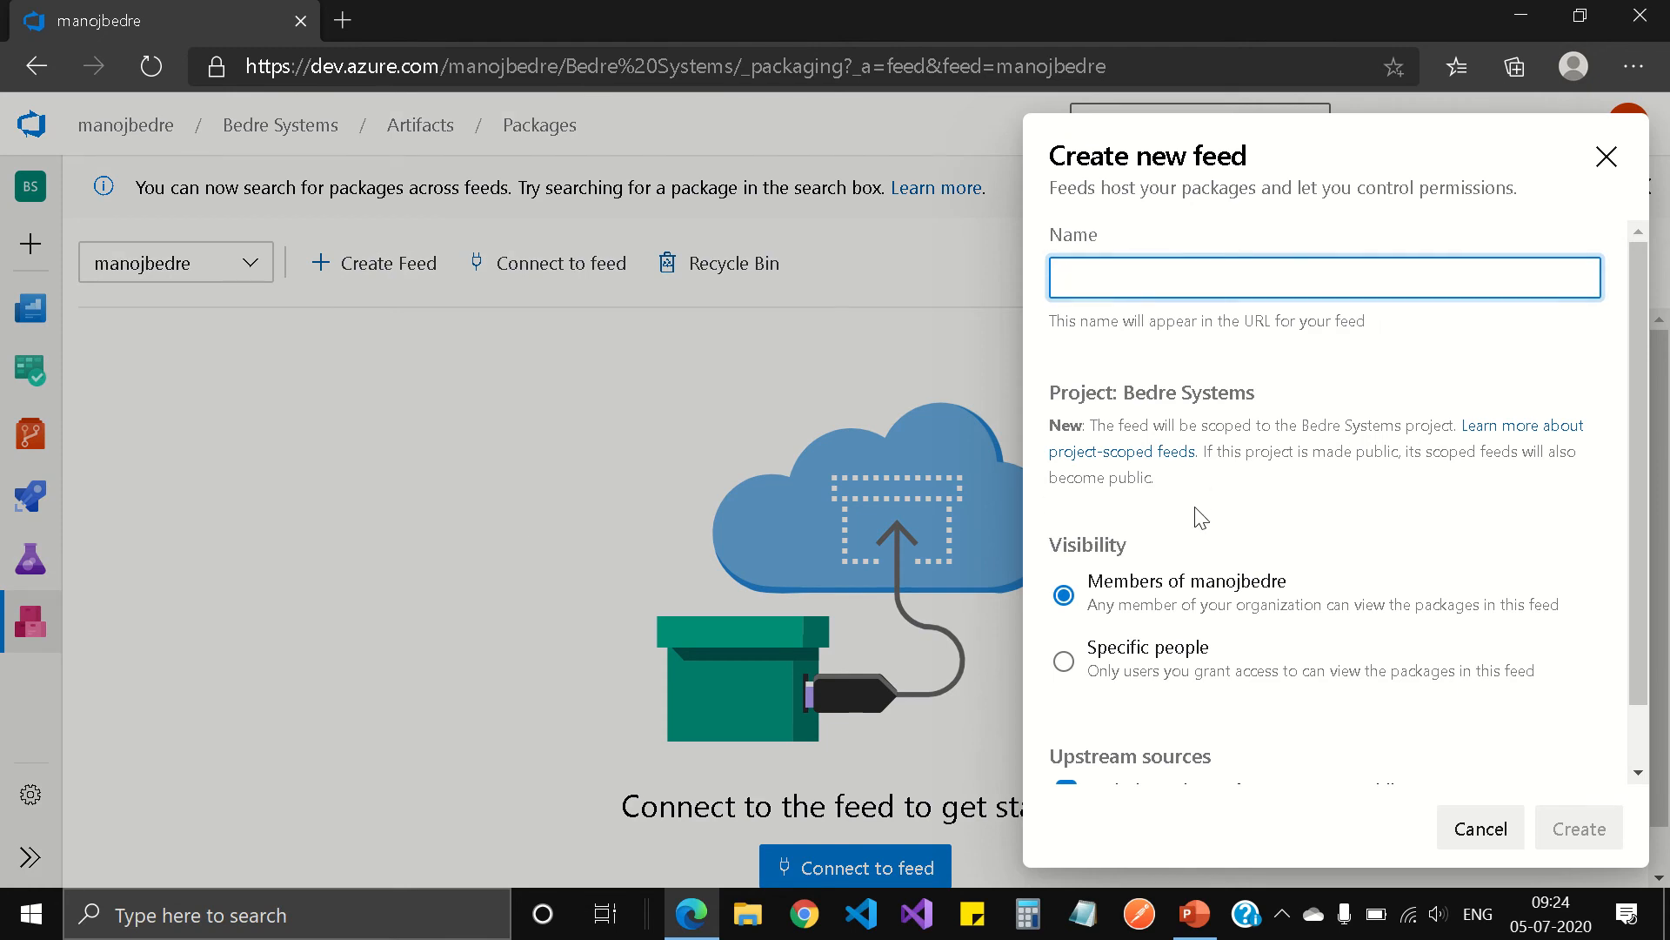
pyautogui.write('my-np')
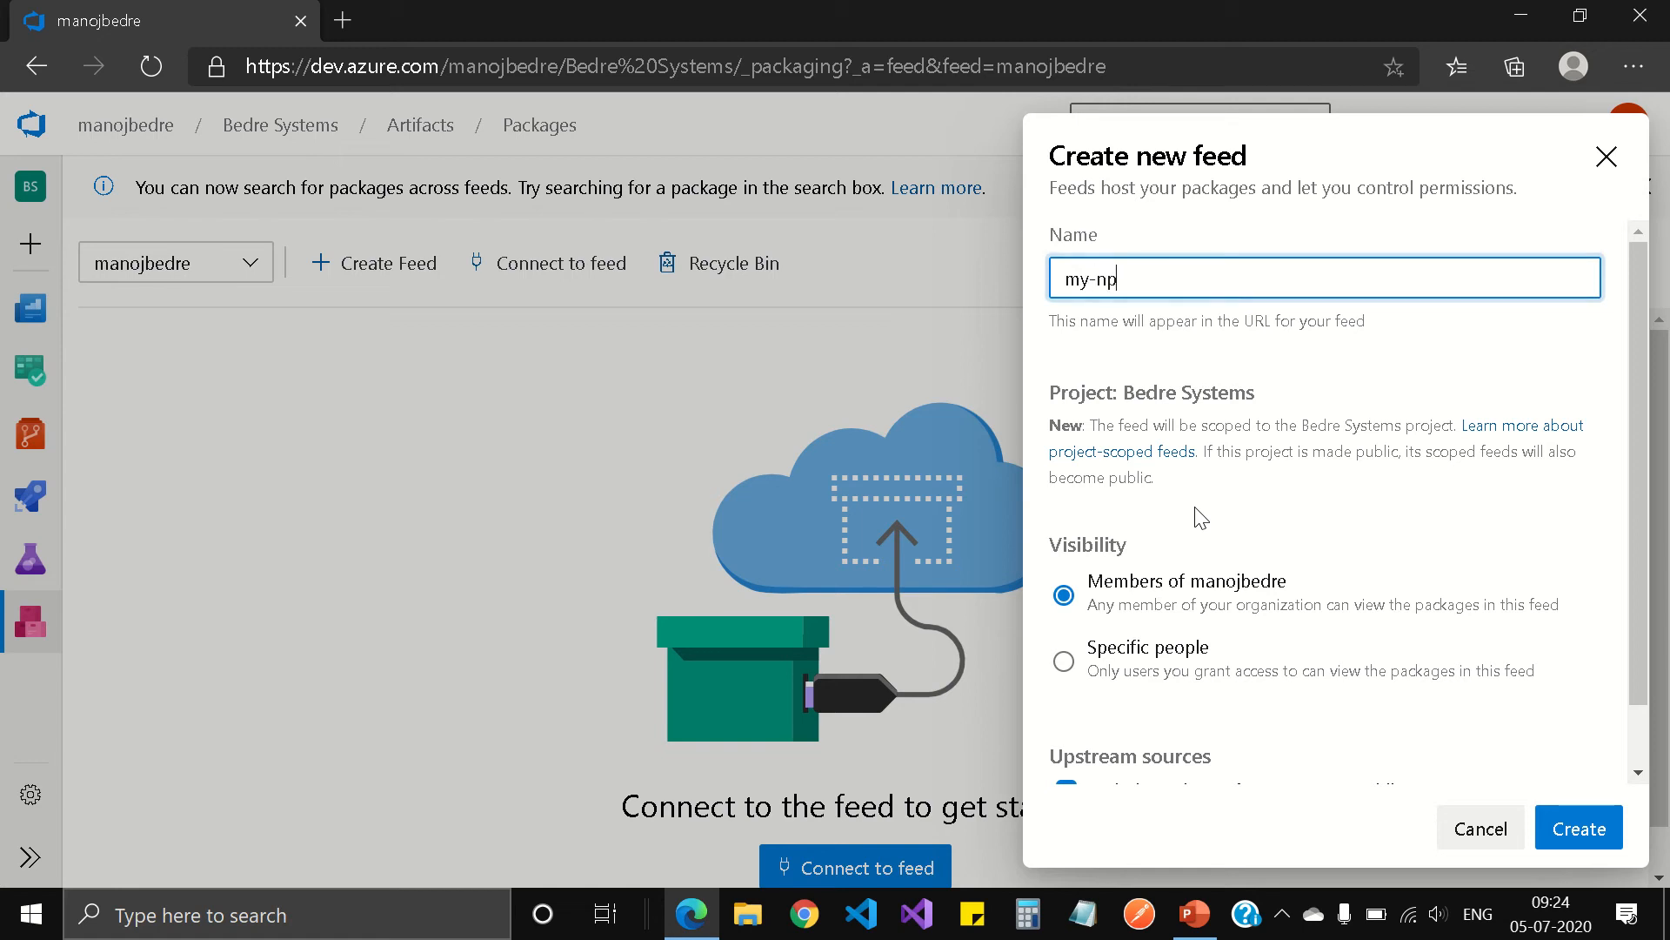
pyautogui.write('m-feed')
pyautogui.scroll(-1, 1532, 626)
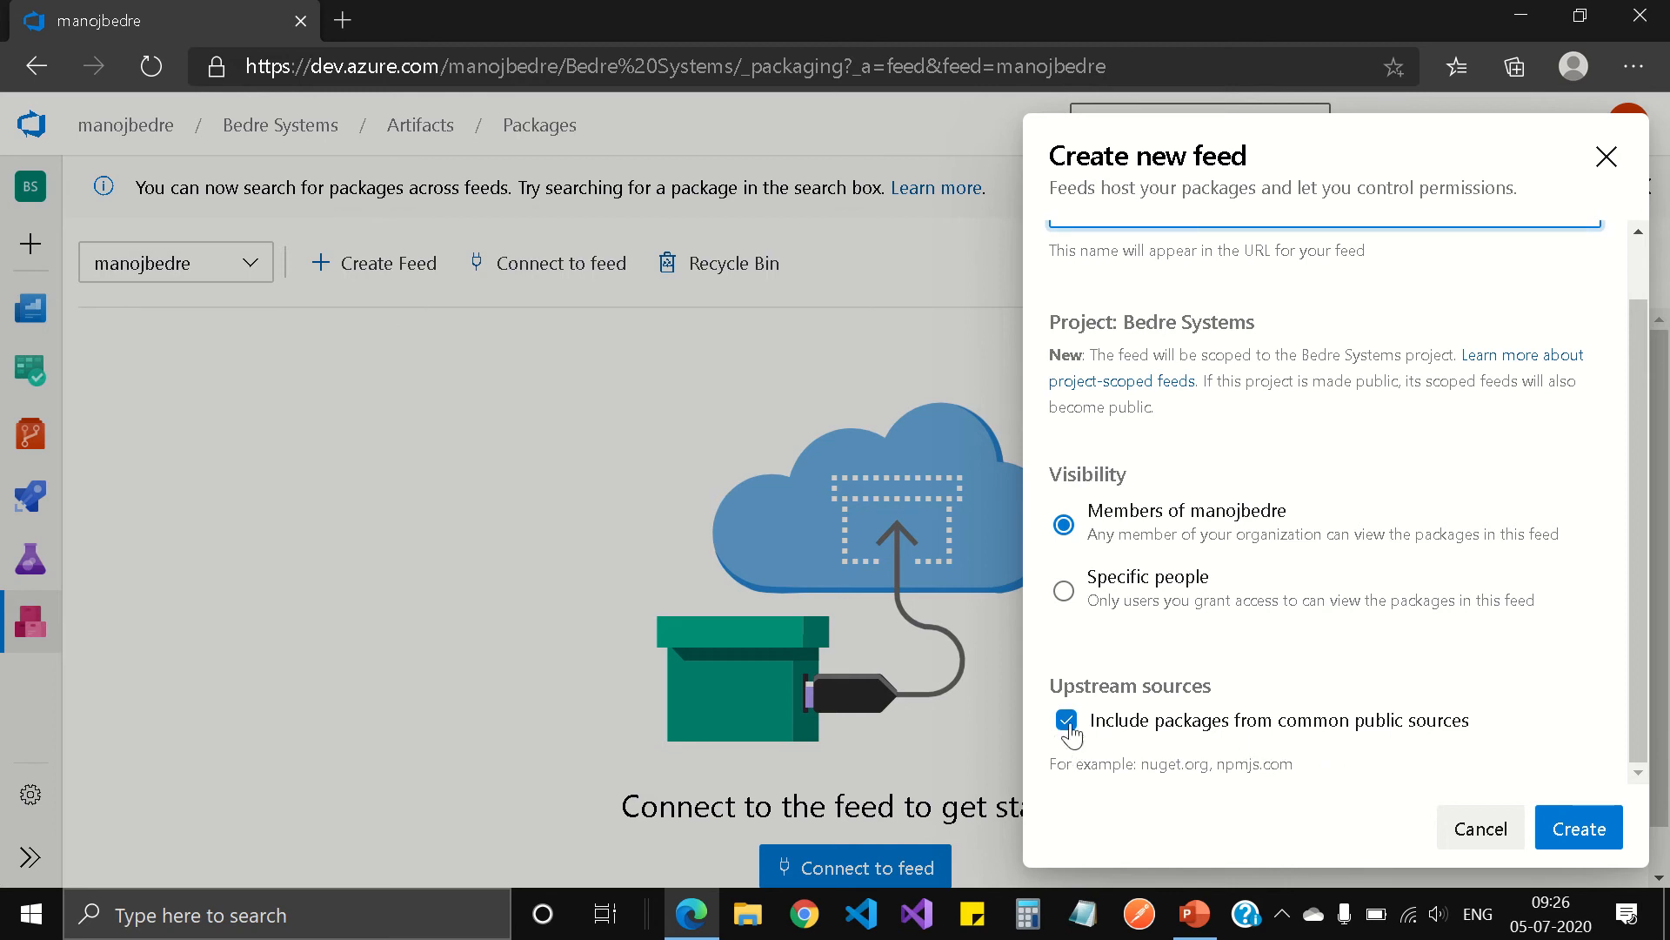
pyautogui.scroll(1, 1392, 687)
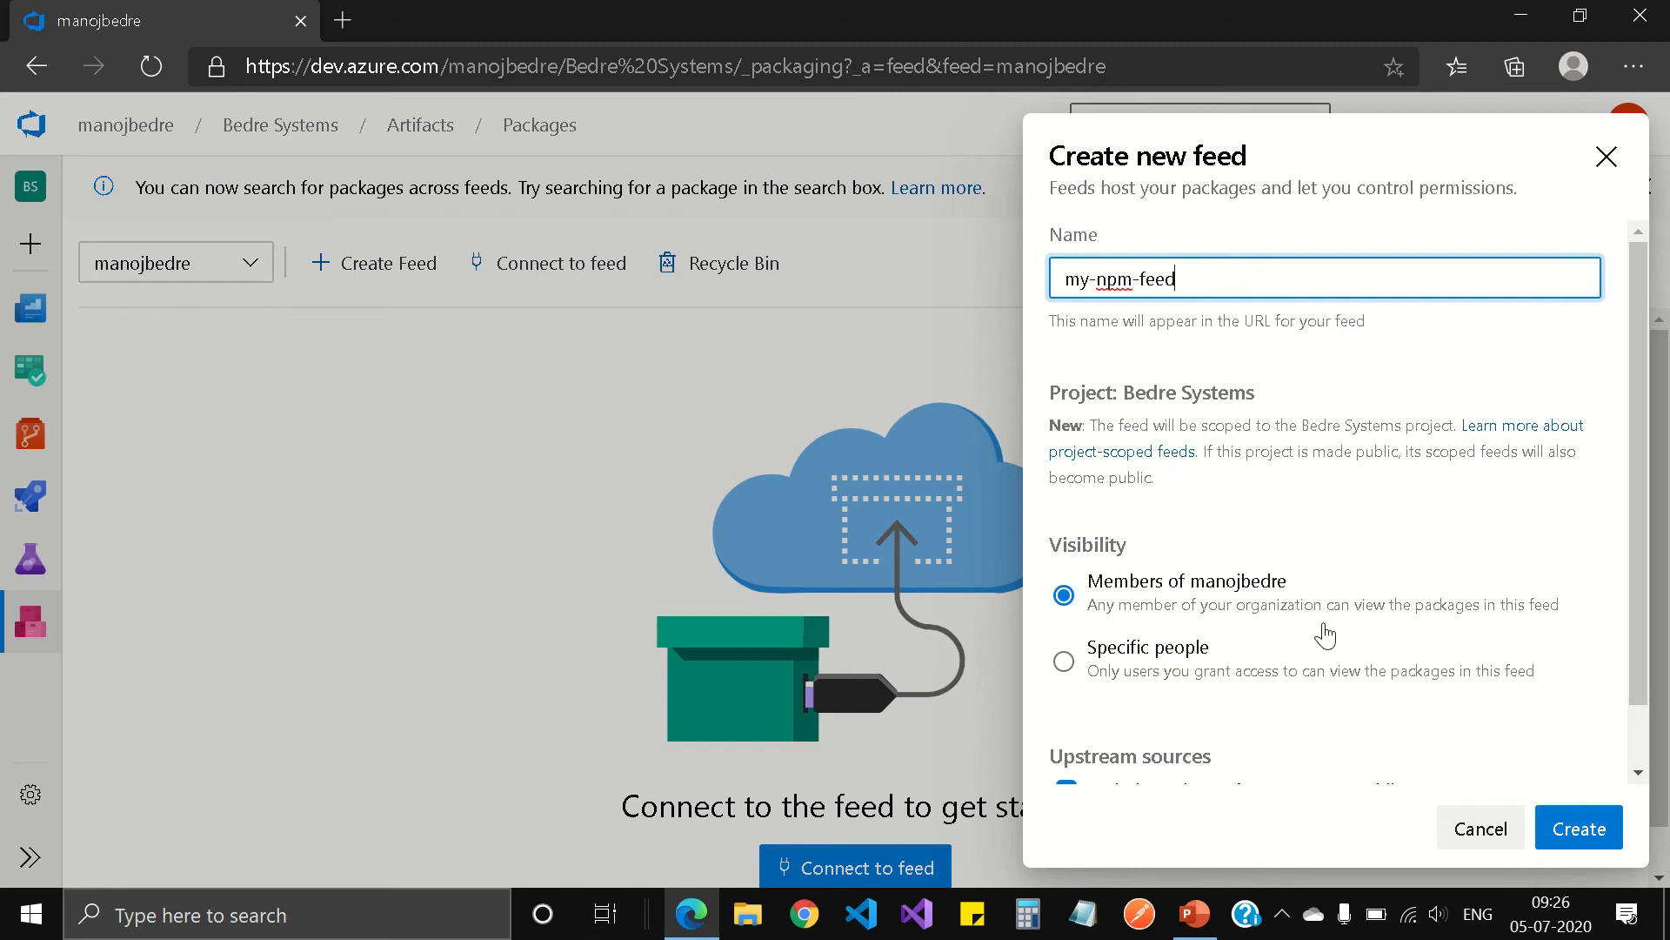
pyautogui.click(1580, 831)
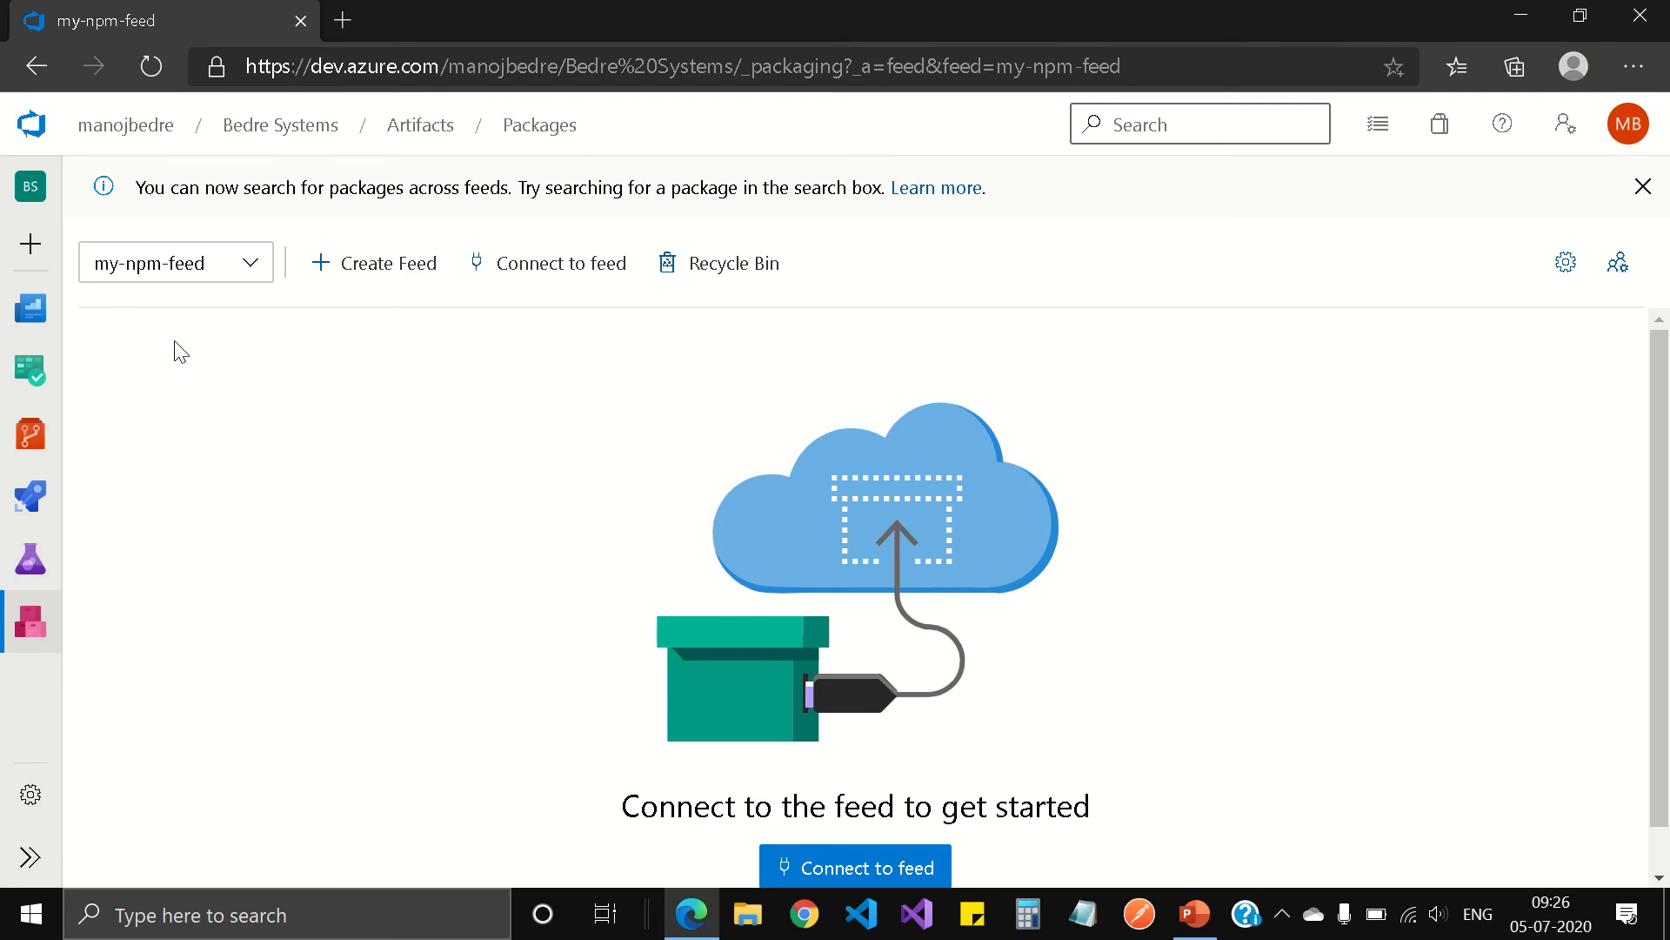
# Step: Check the active feeds for my-npm-feed among the project-scoped feeds
pyautogui.click(250, 264)
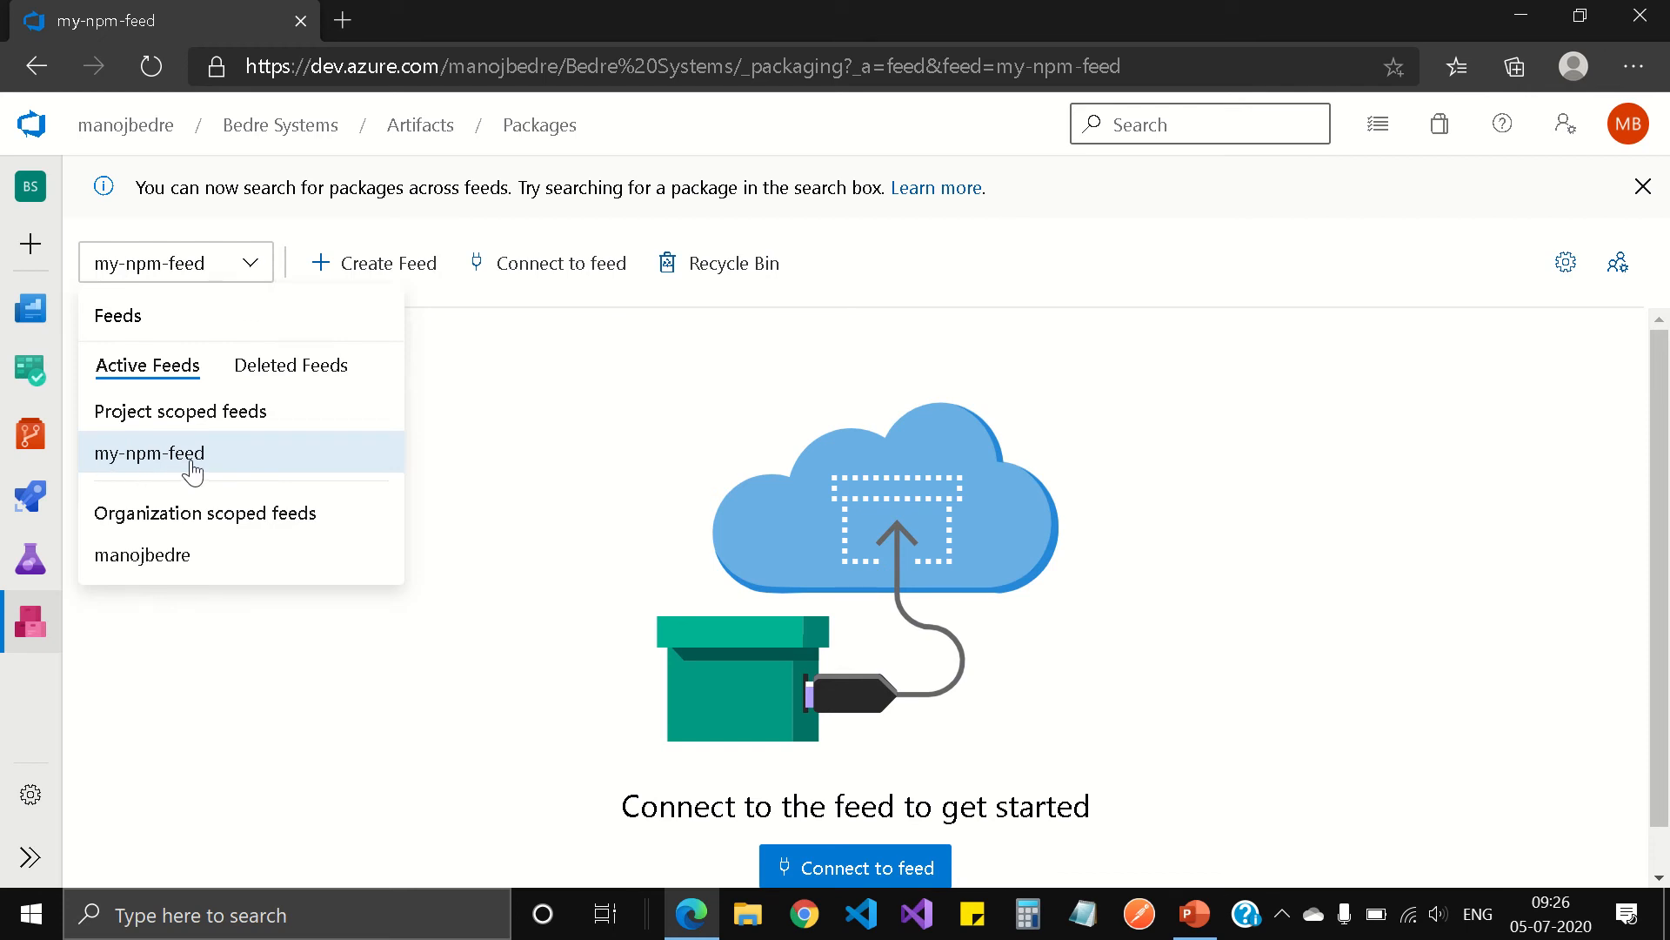
pyautogui.click(588, 411)
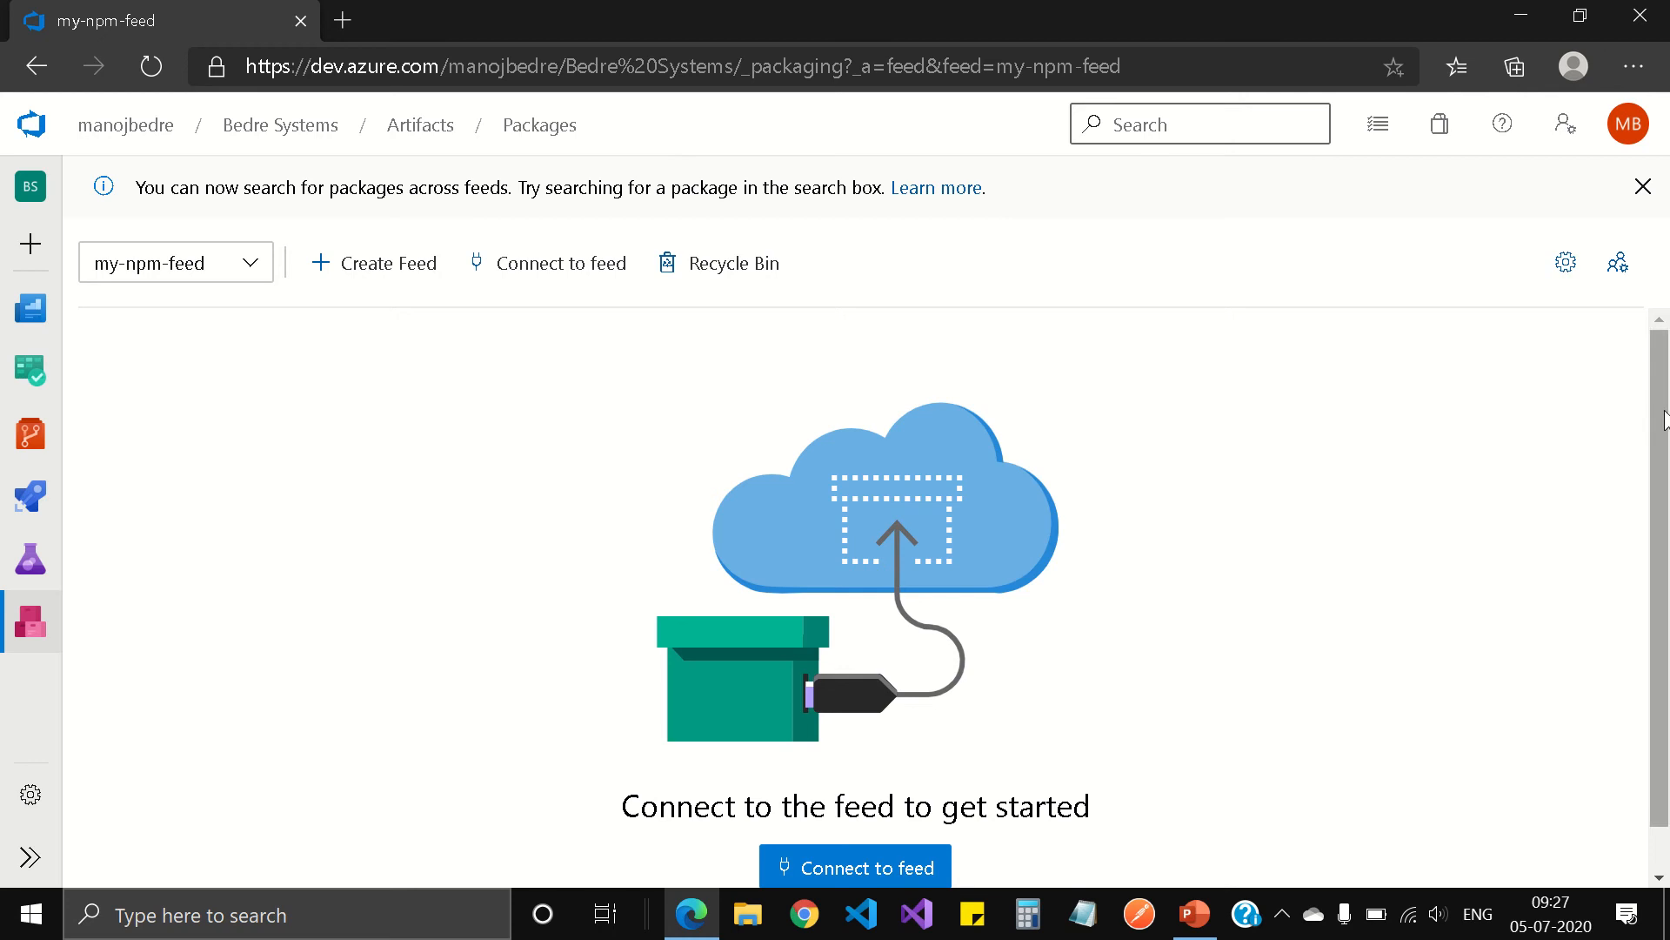
pyautogui.moveTo(1665, 412)
pyautogui.mouseDown()
pyautogui.moveTo(1664, 444)
pyautogui.moveTo(1660, 423)
pyautogui.mouseUp()
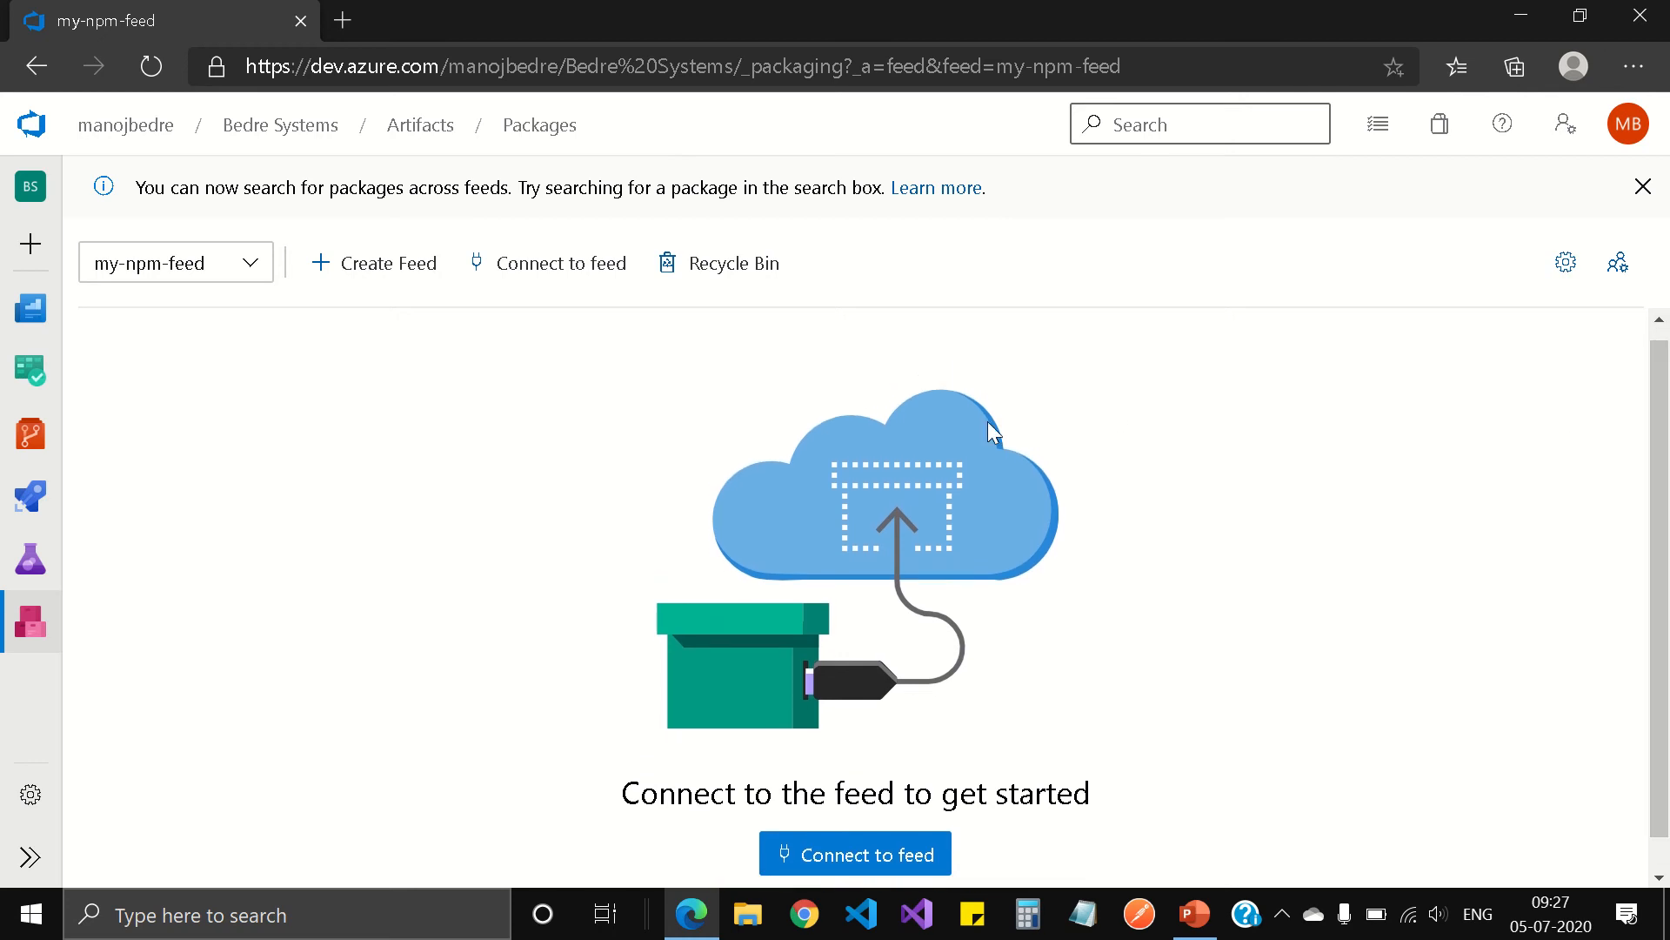
# Step: Open the npm connection instructions for my-npm-feed and go to the project setup section
pyautogui.click(570, 270)
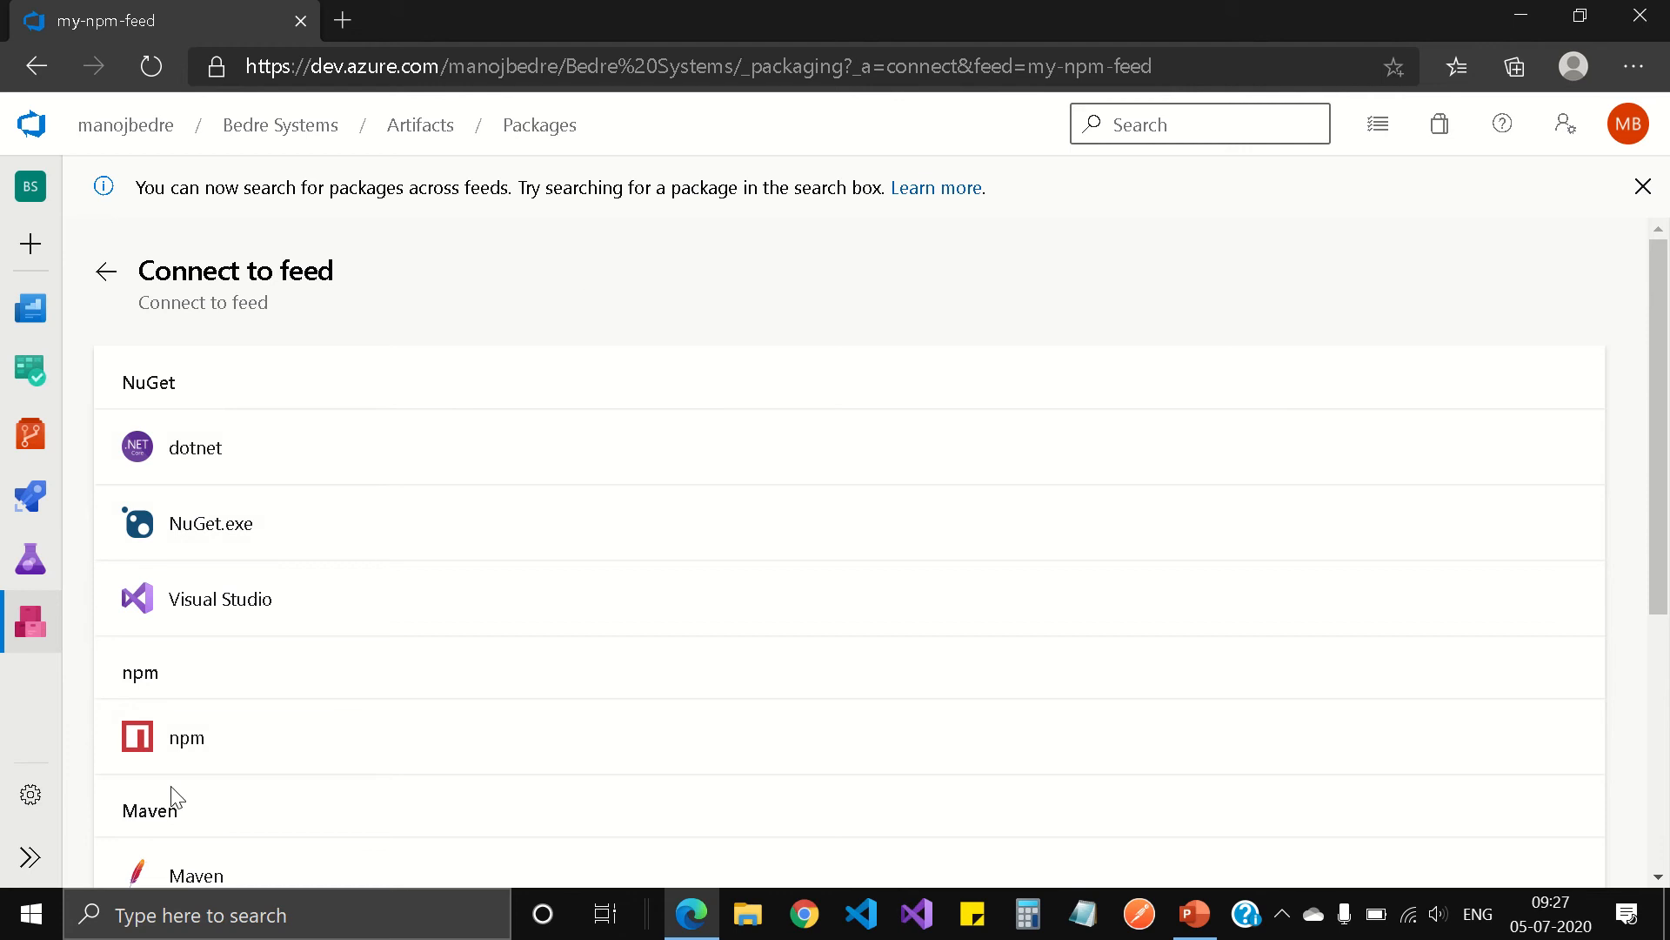
pyautogui.click(216, 745)
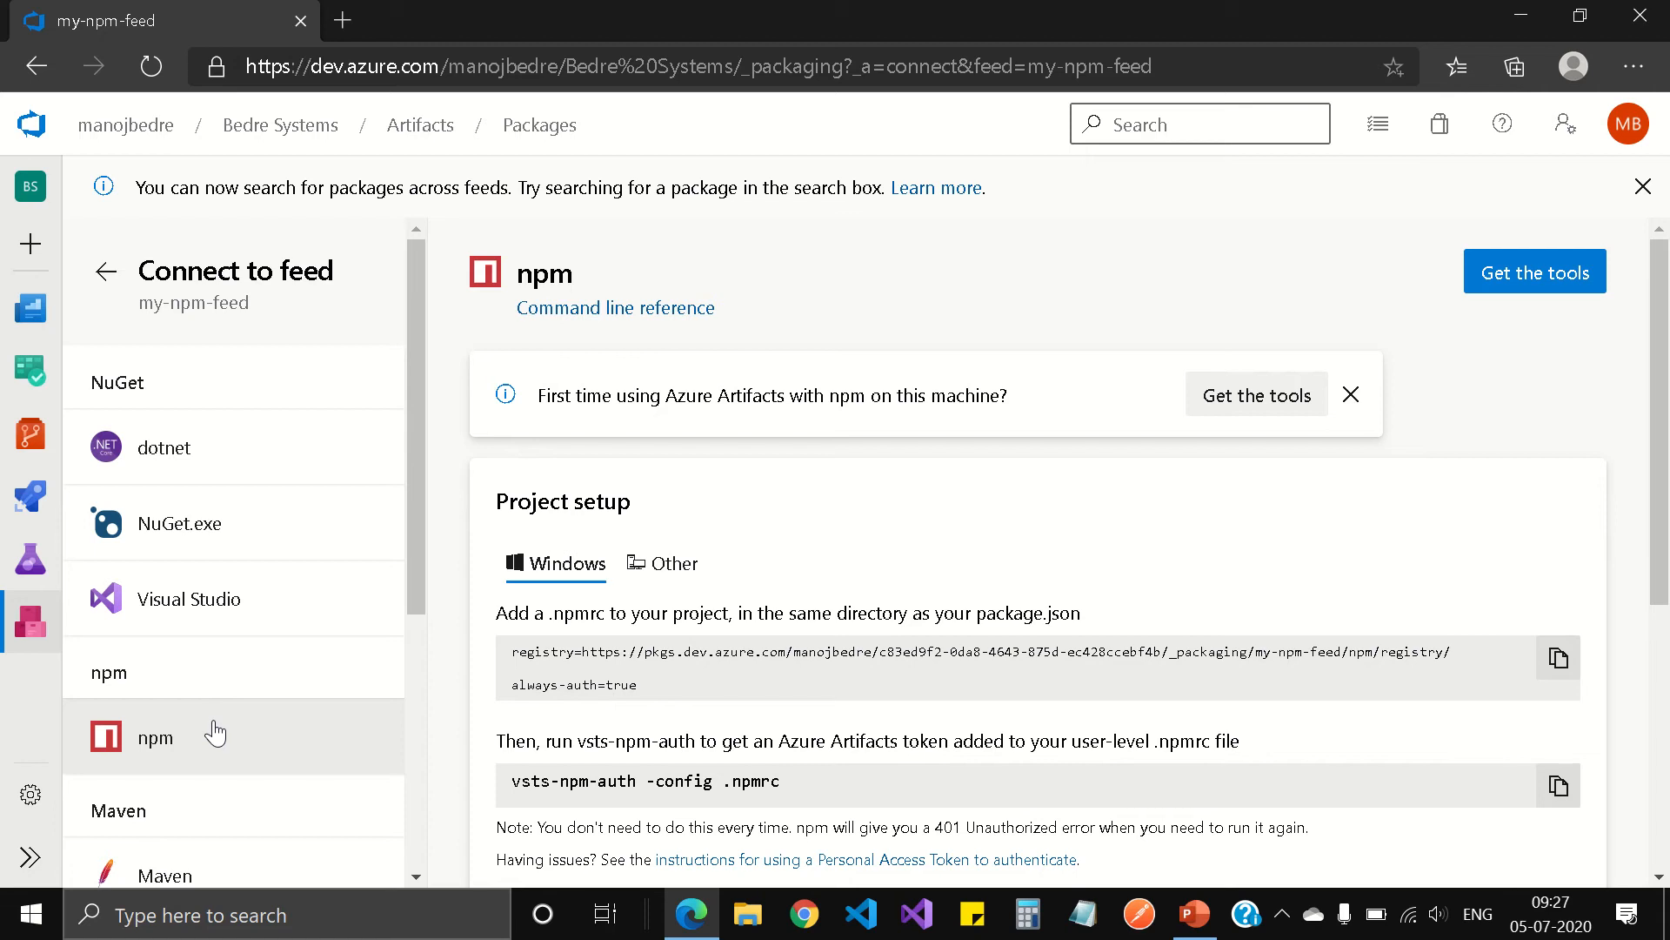
pyautogui.moveTo(1668, 367); pyautogui.dragTo(1668, 450)
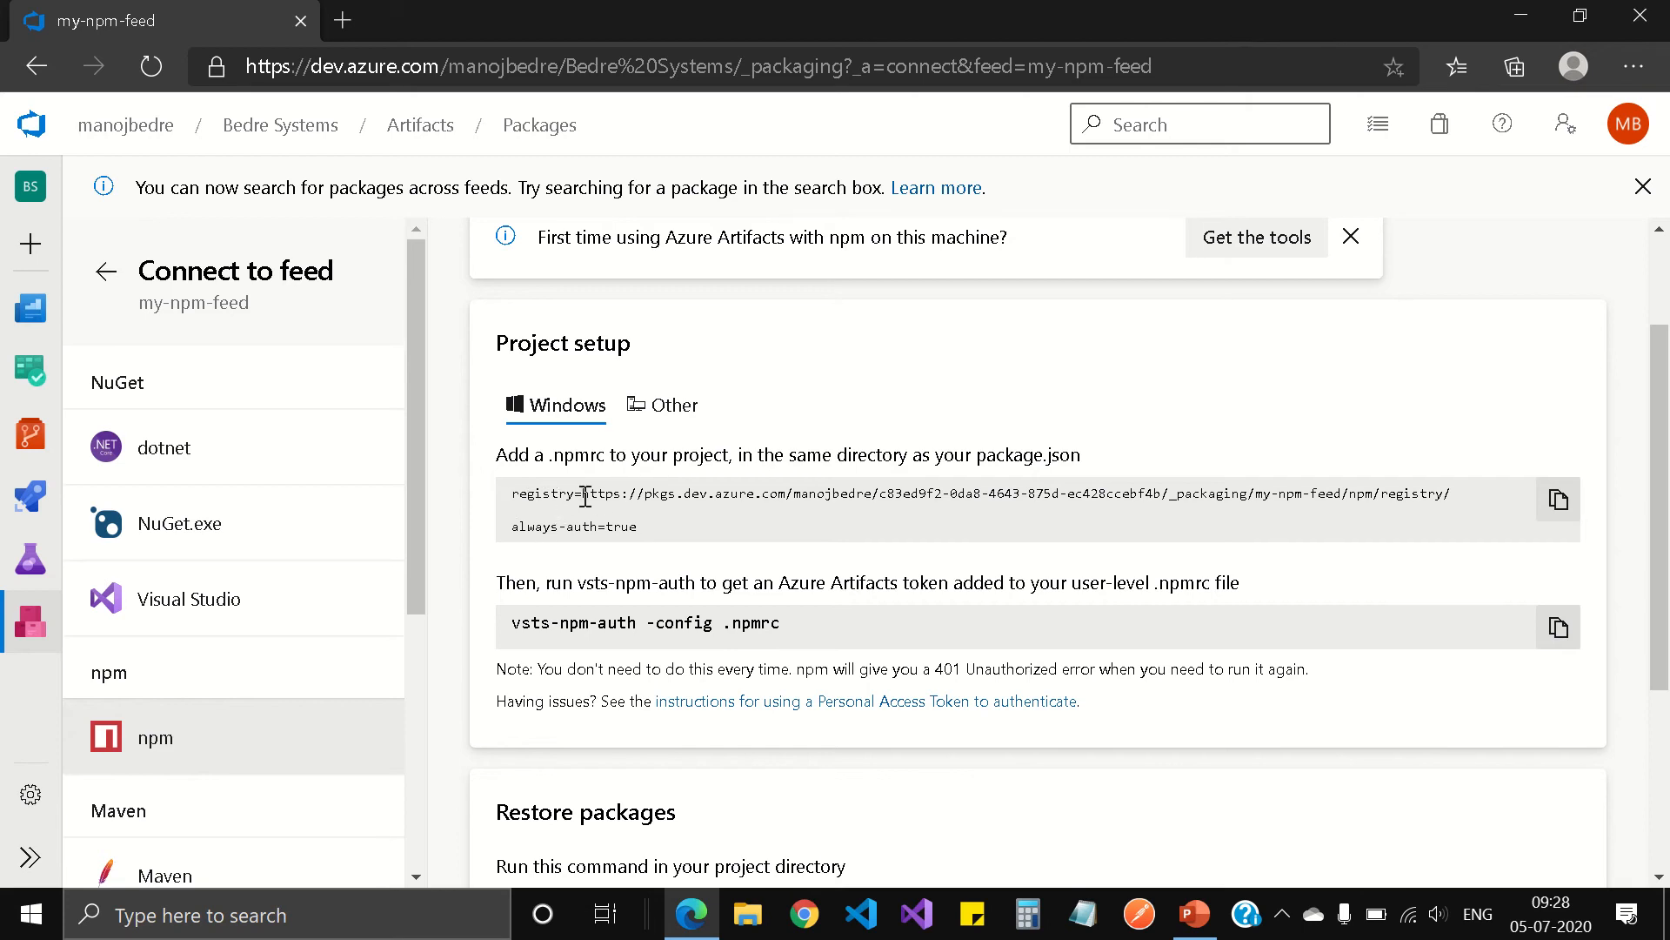
# Step: Copy the my-npm-feed registry URL from the .npmrc snippet and load it in a new browser tab
pyautogui.moveTo(583, 493); pyautogui.dragTo(1451, 494)
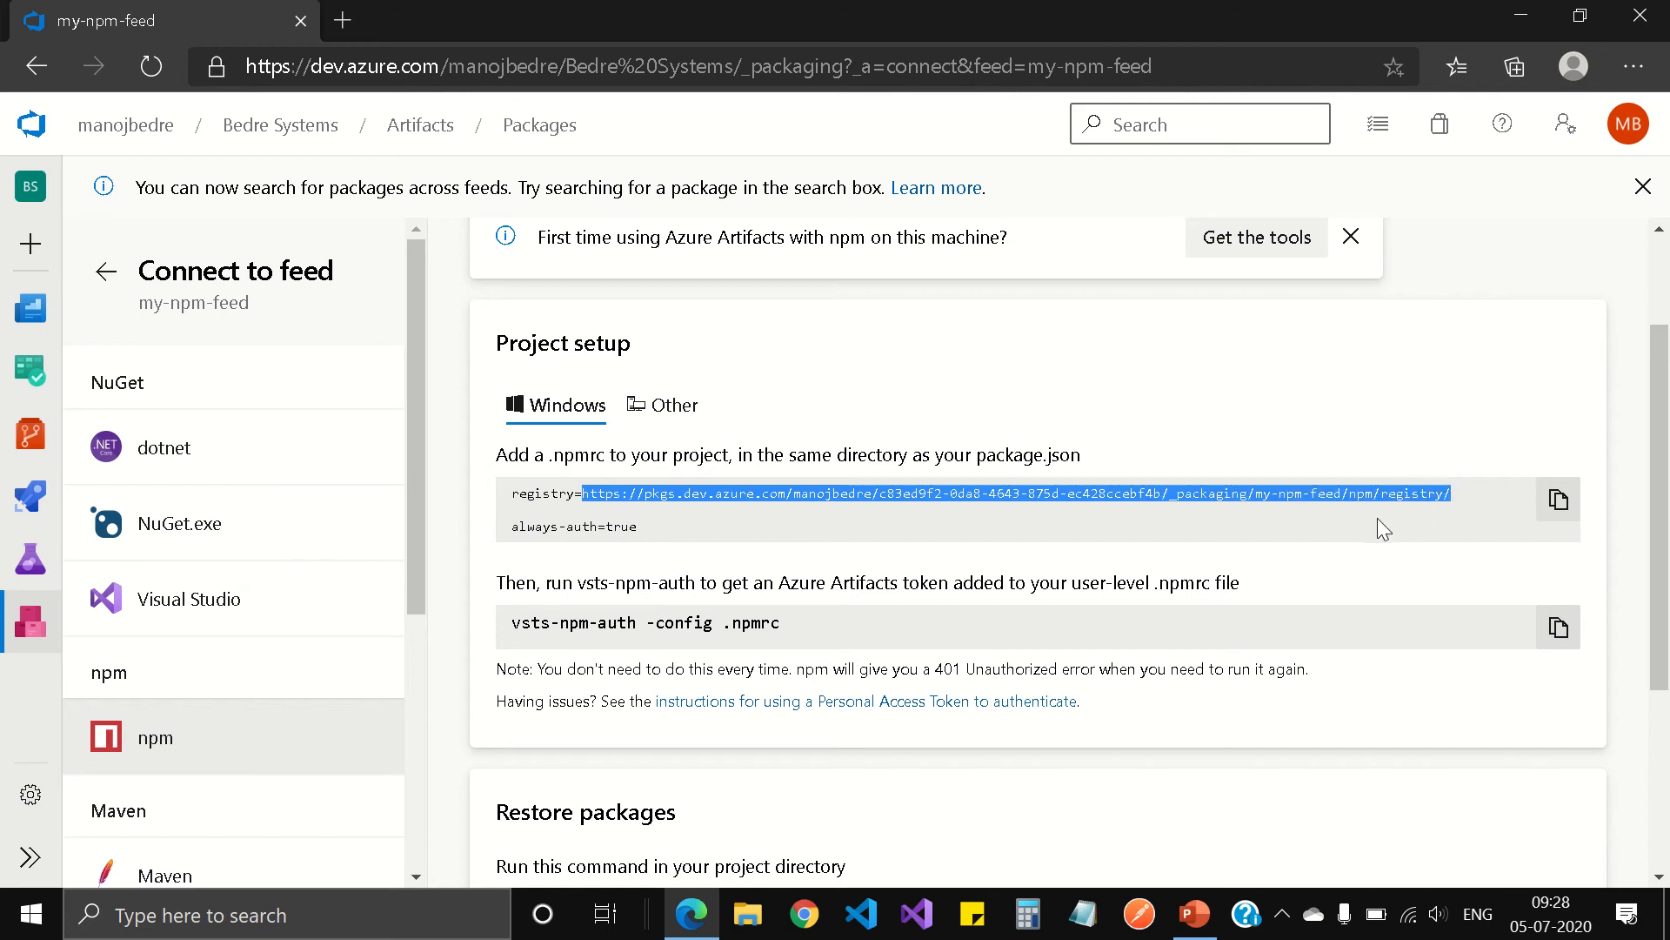
pyautogui.click(1108, 525)
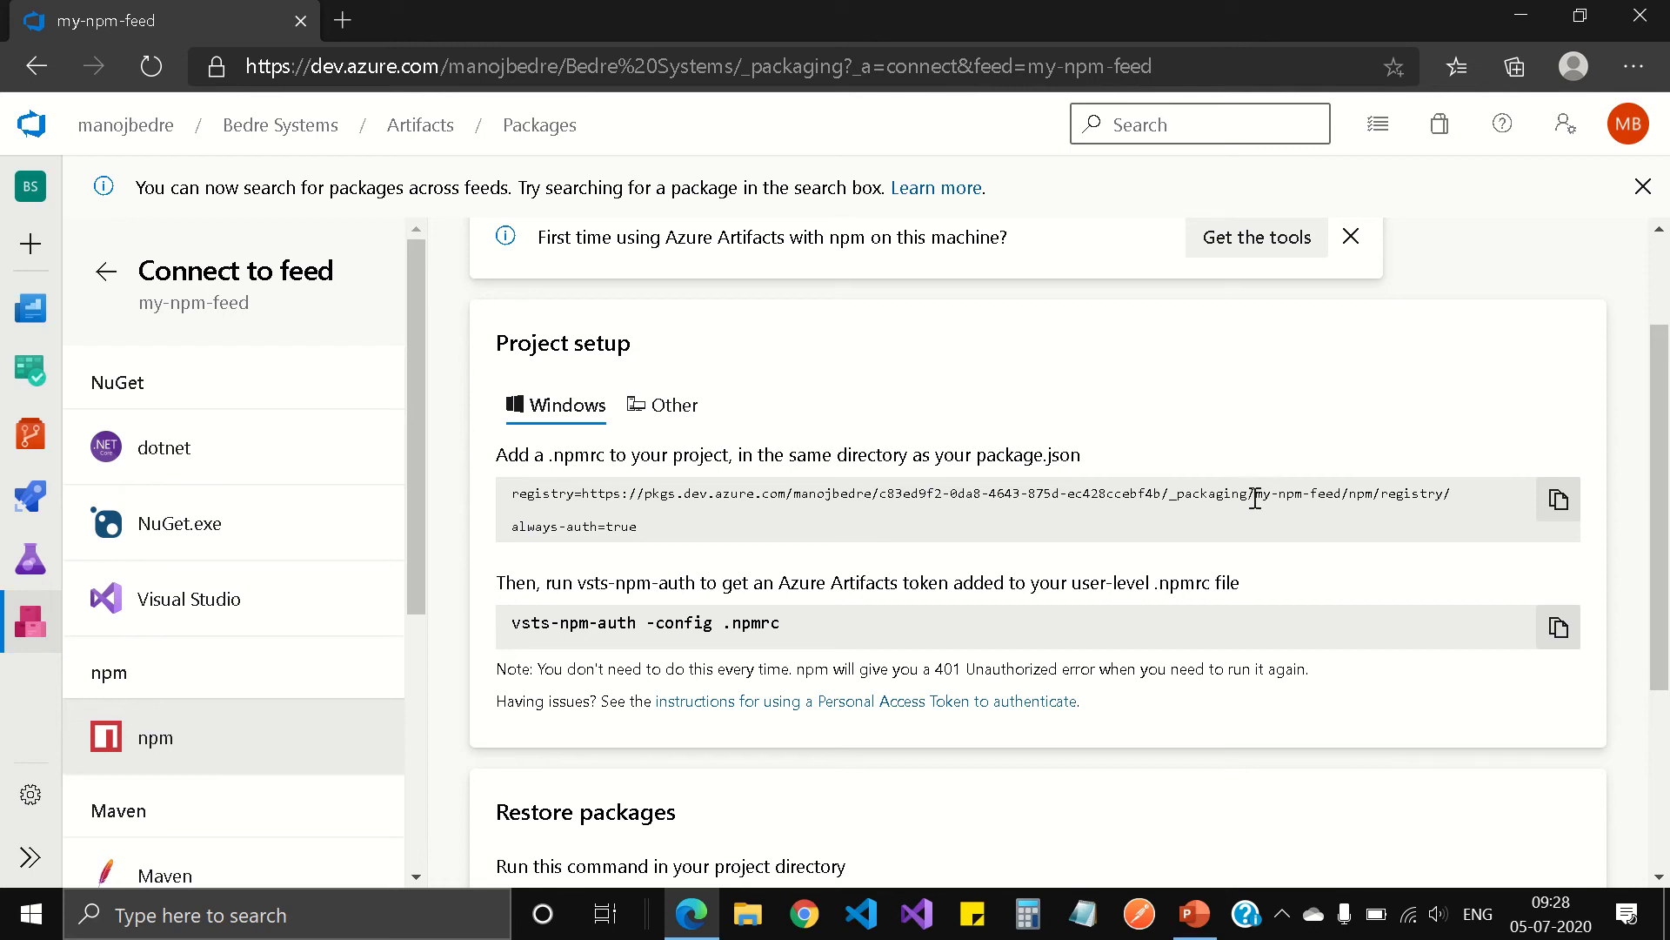
pyautogui.moveTo(1255, 494); pyautogui.dragTo(1334, 502)
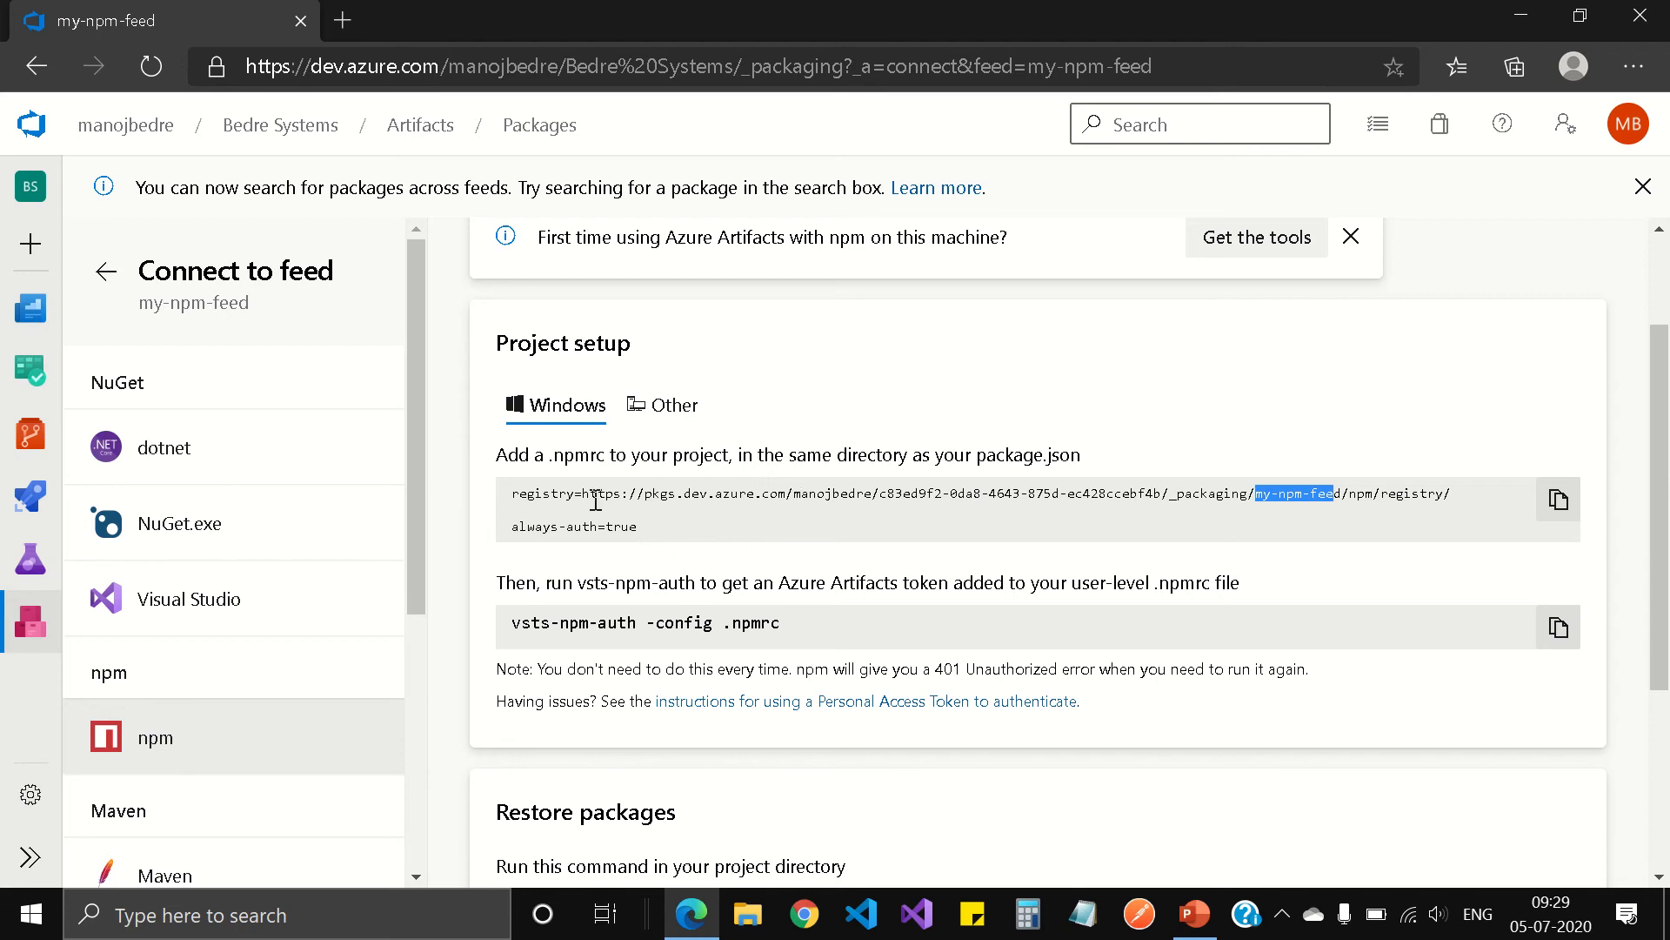
pyautogui.moveTo(582, 497); pyautogui.dragTo(1452, 494)
pyautogui.hotkey('ctrl', 'c')
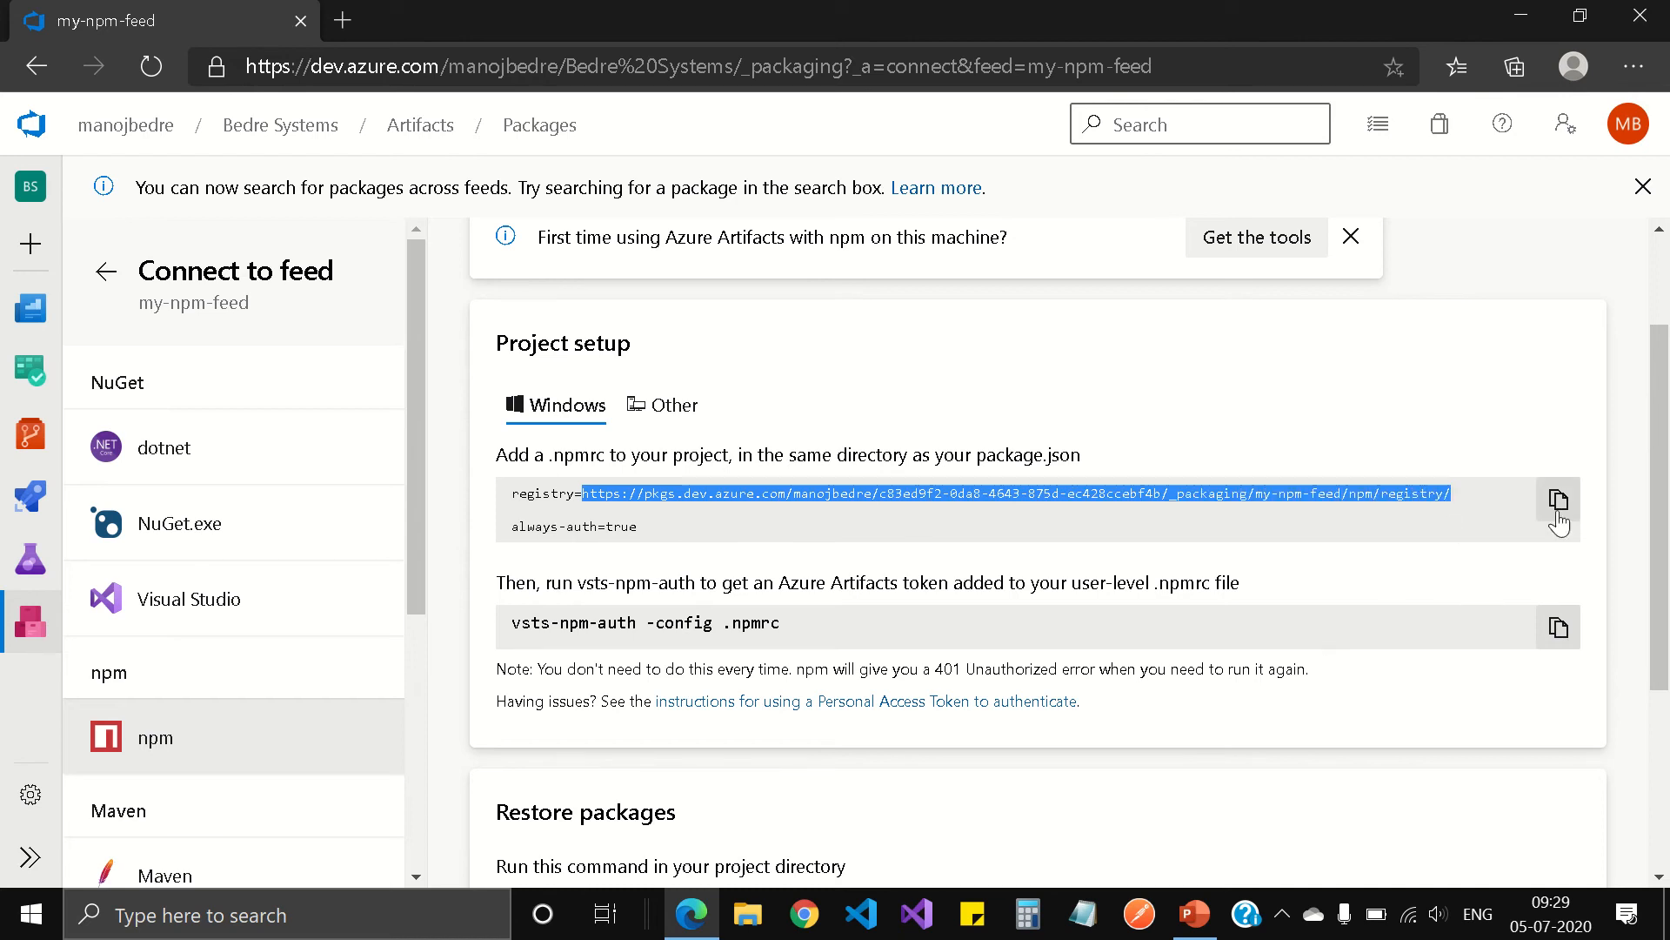
pyautogui.click(348, 21)
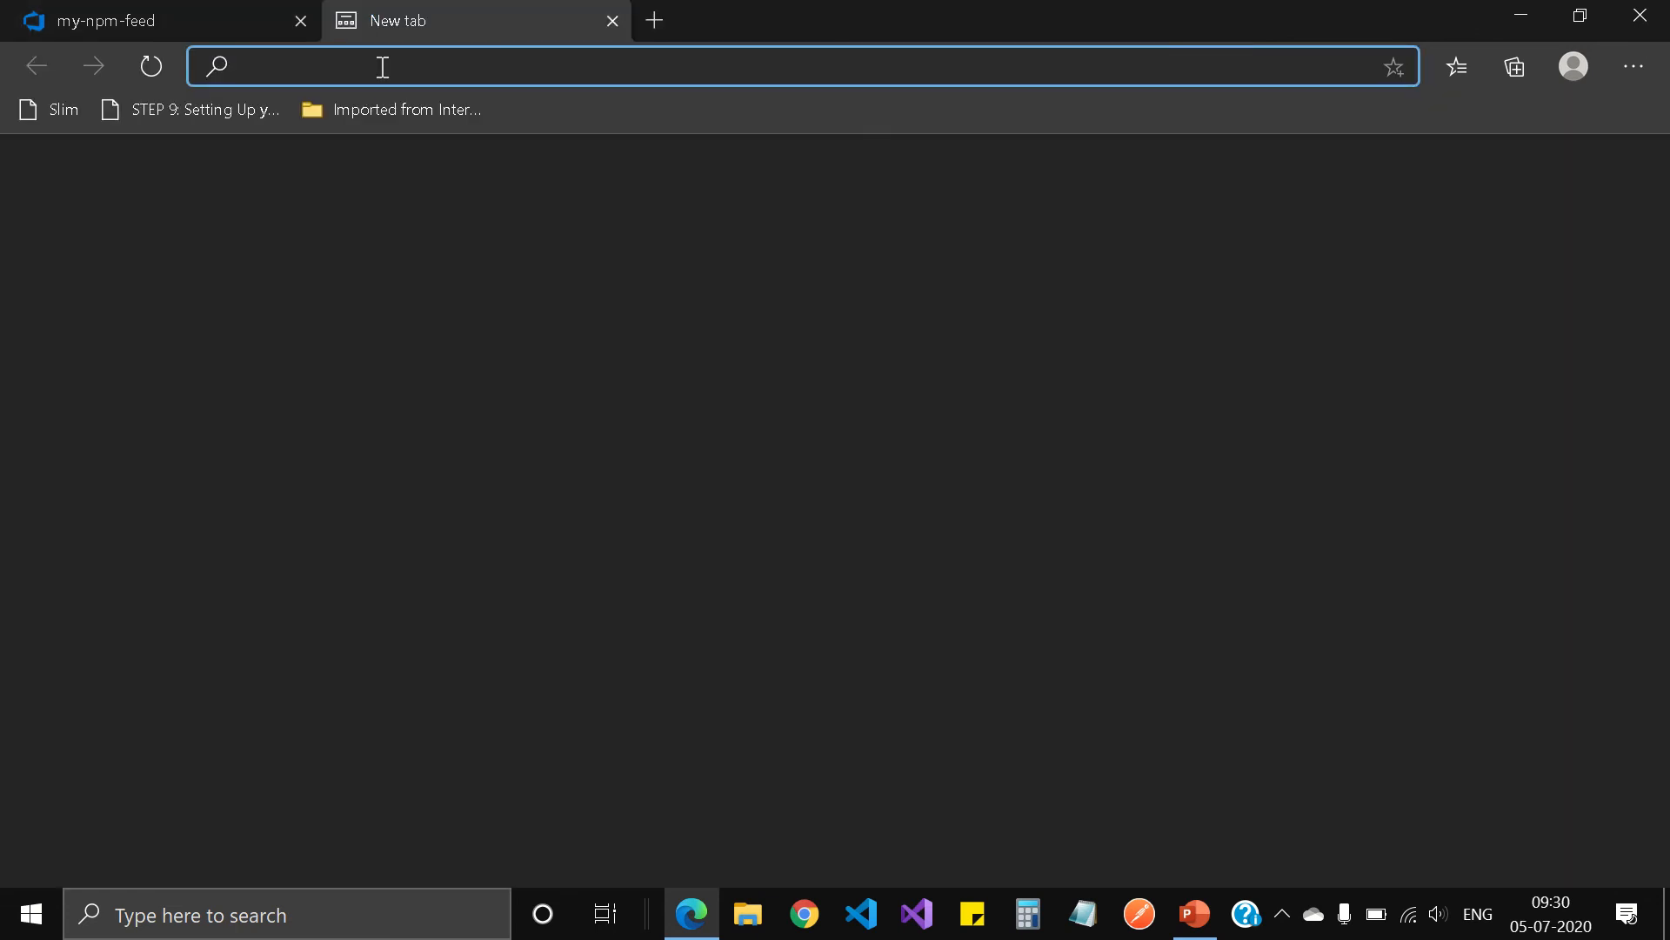
pyautogui.hotkey('ctrl', 'v')
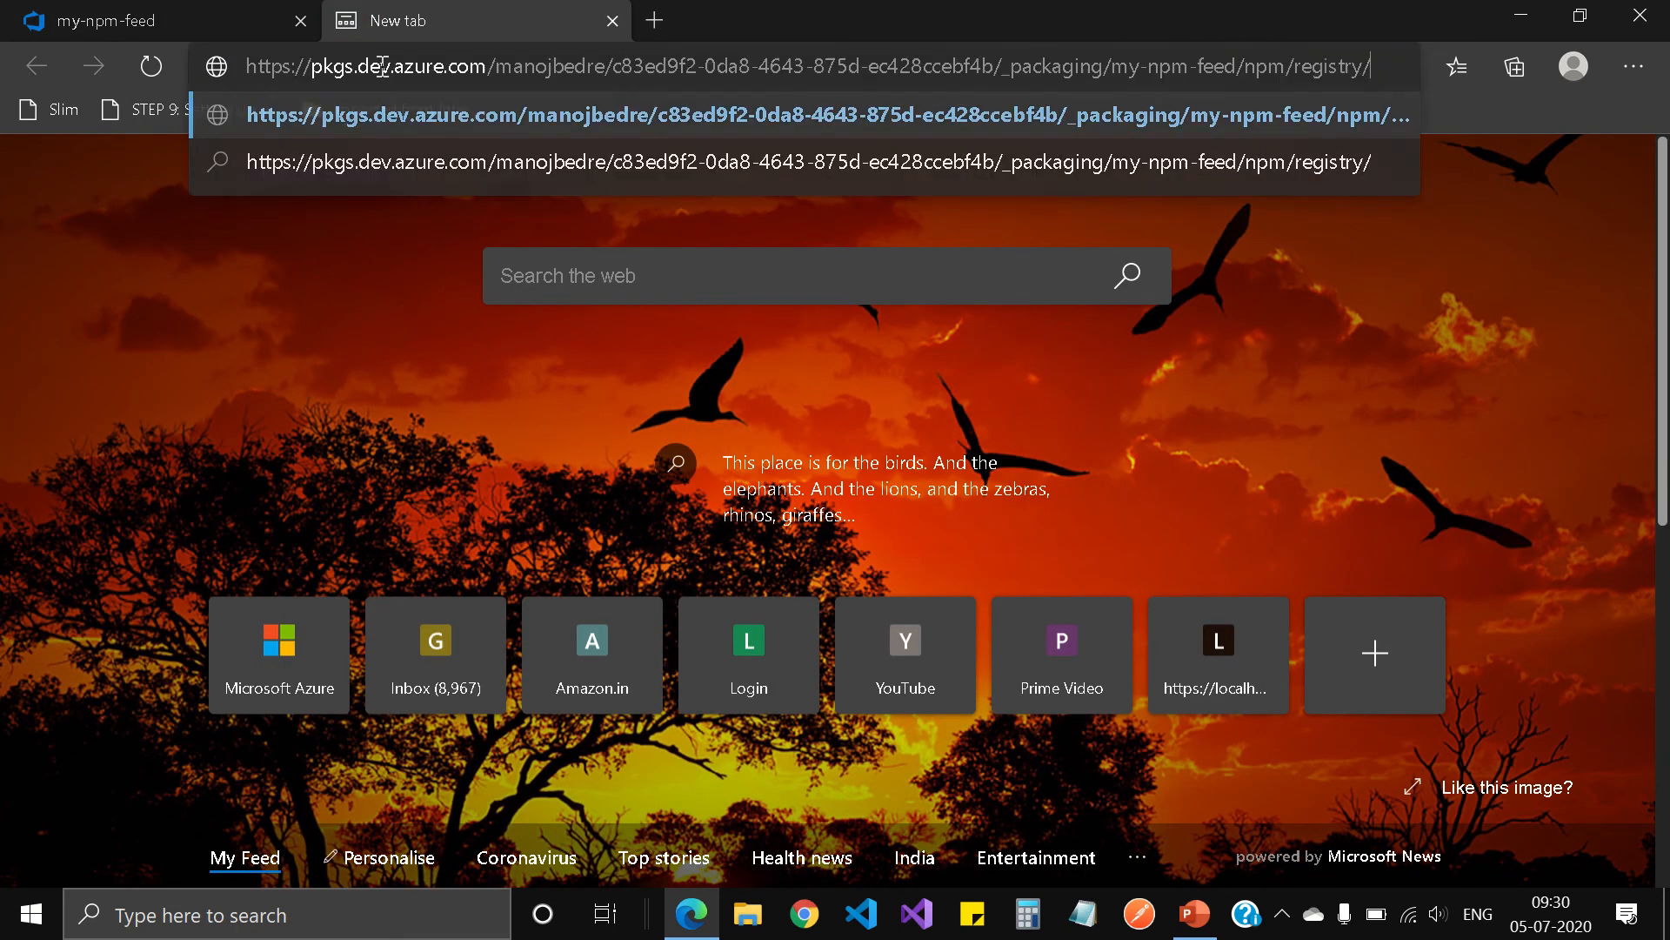
pyautogui.press('Return')
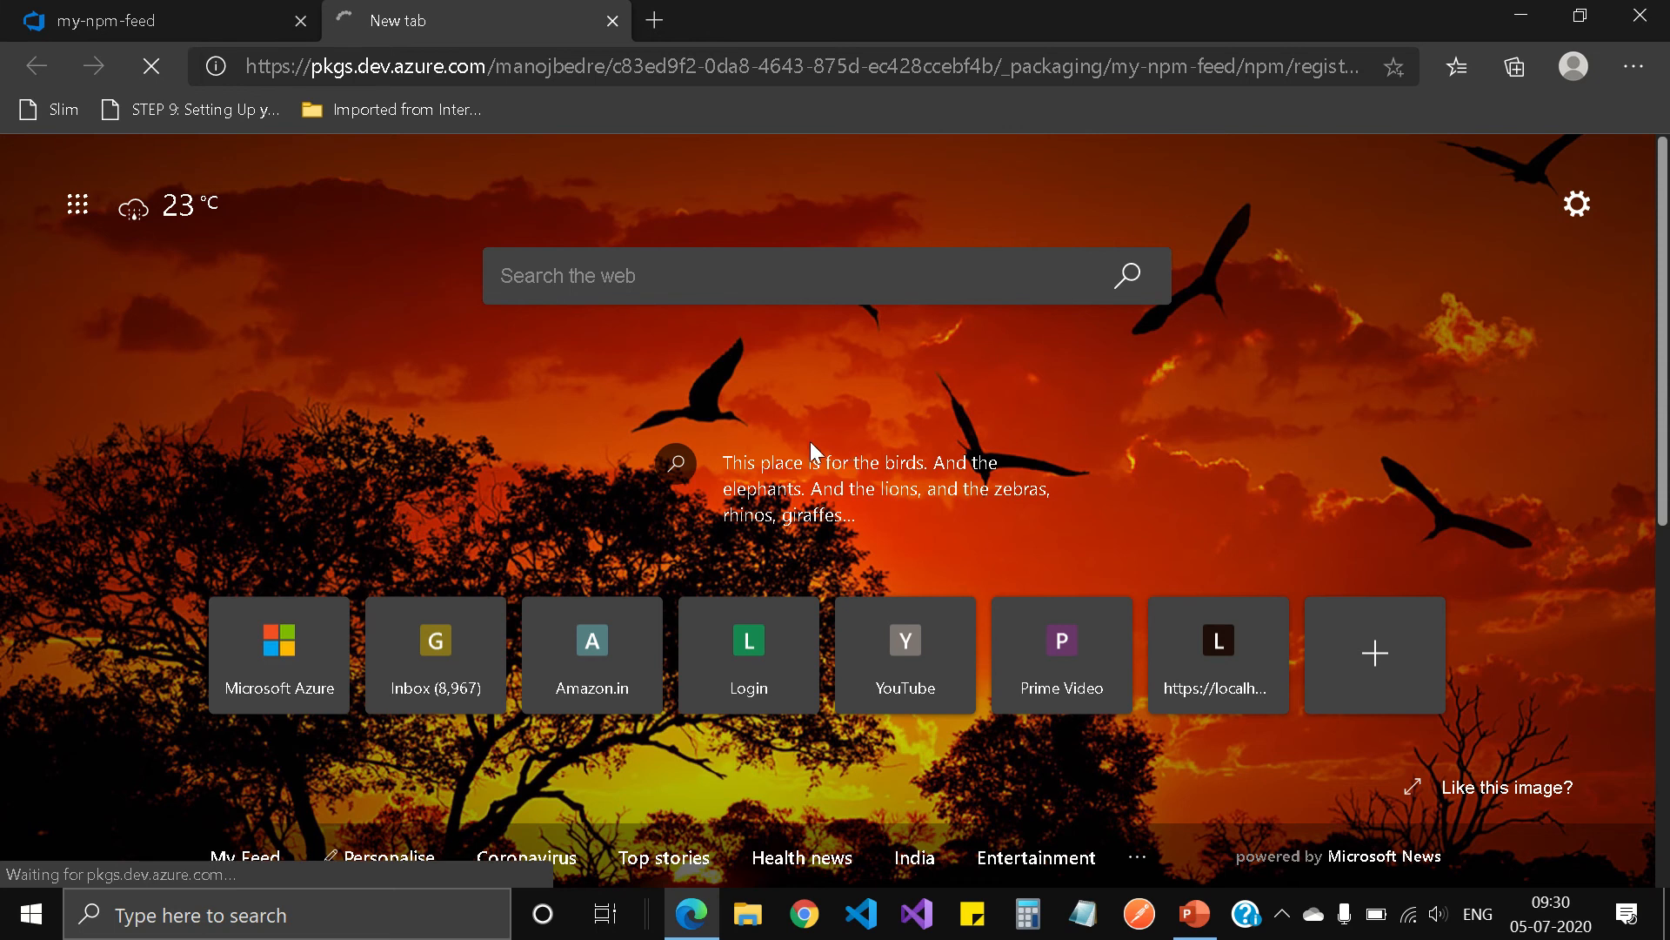
pyautogui.moveTo(661, 4)
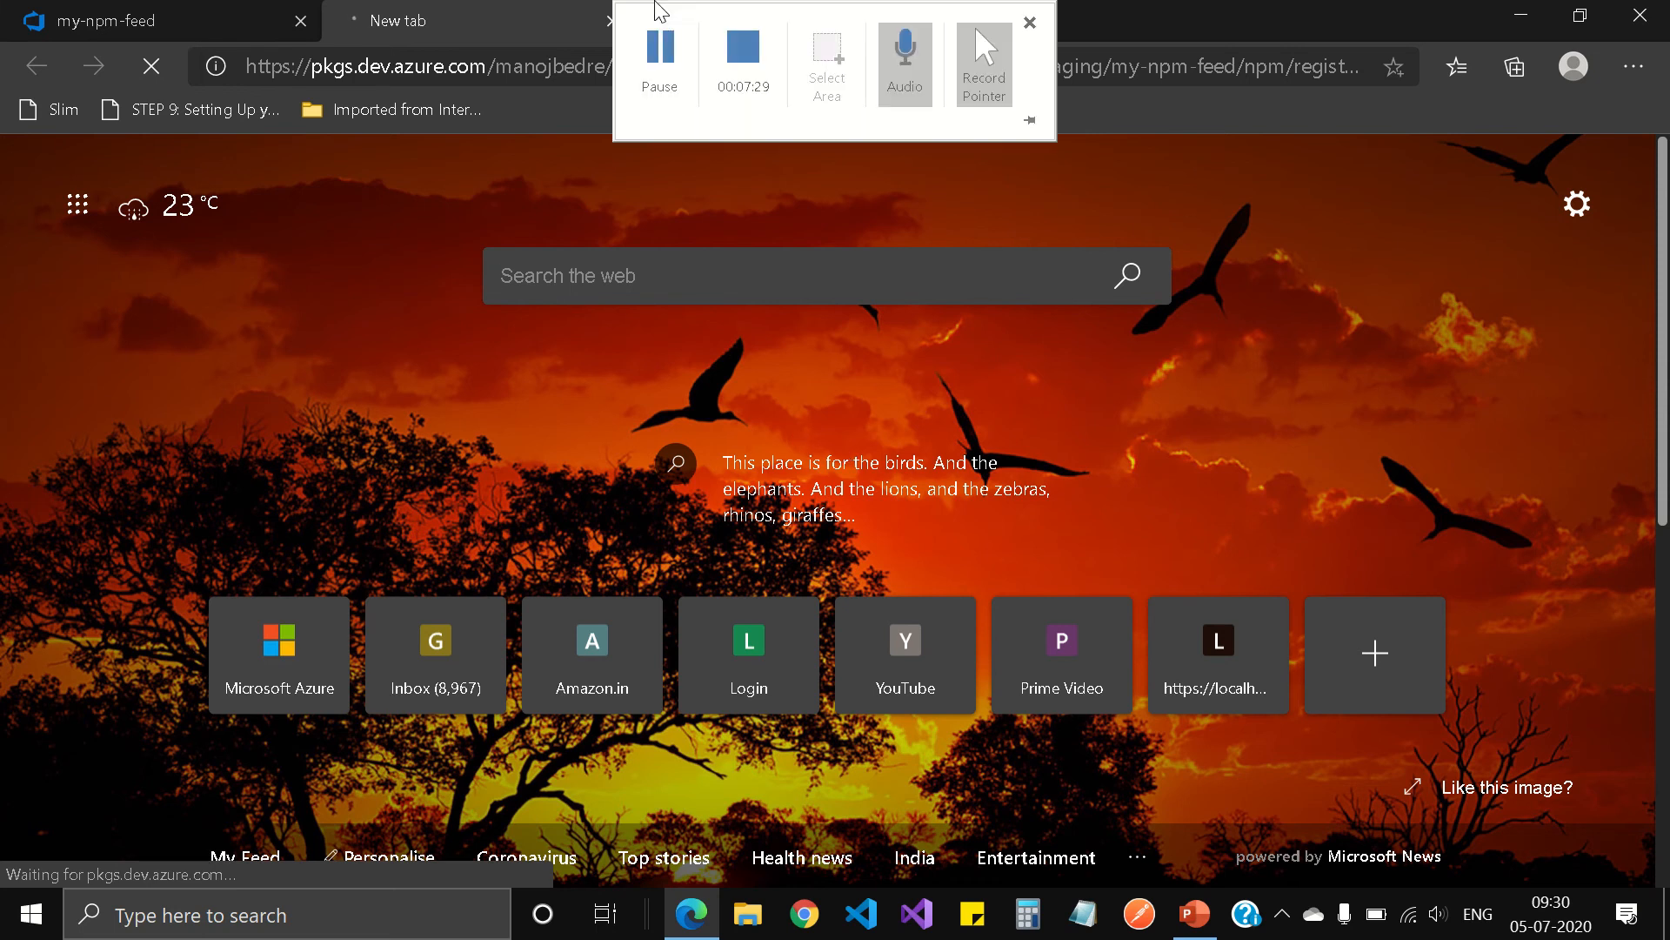
pyautogui.click(660, 52)
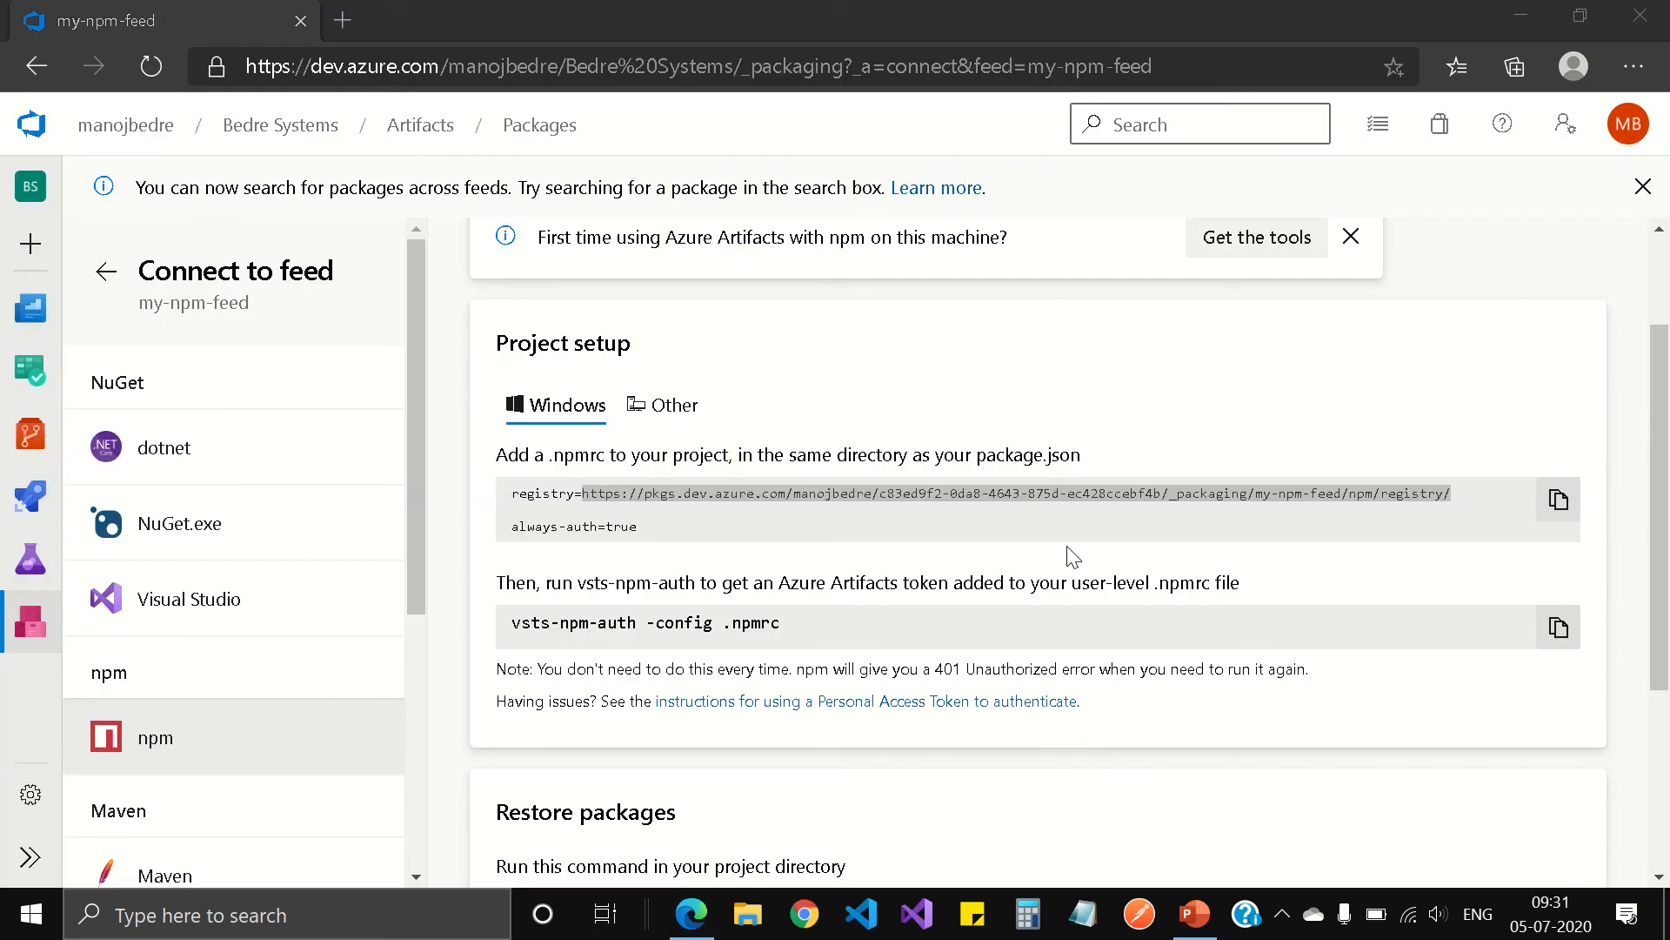
pyautogui.click(1254, 378)
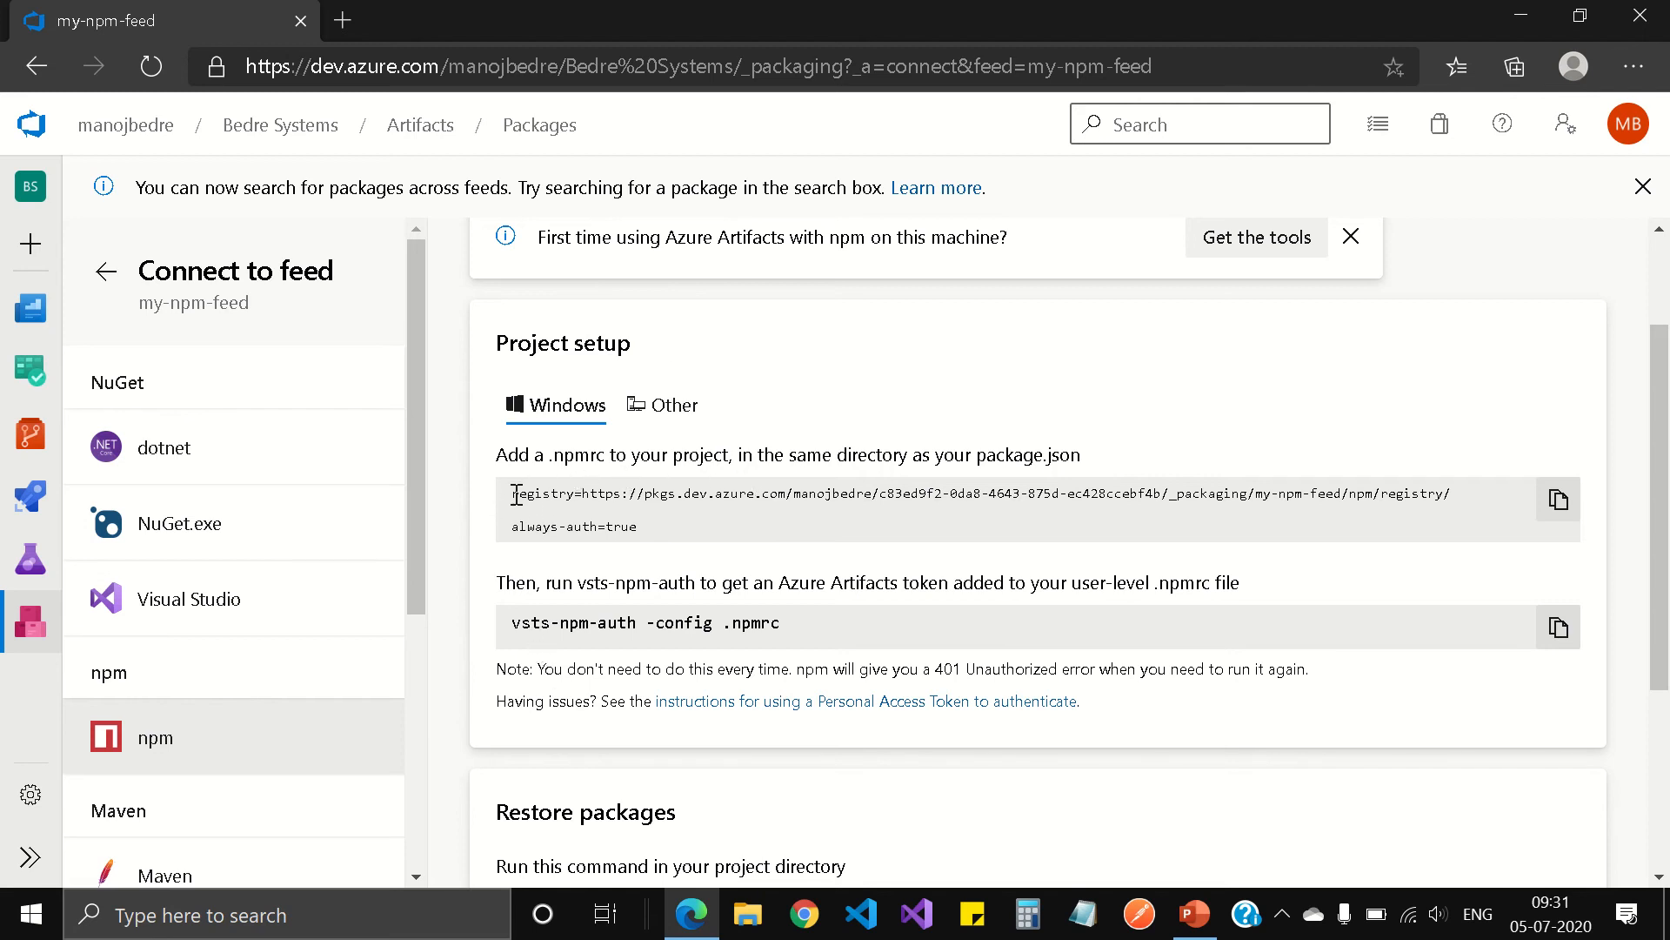
# Step: Review the npm instructions for the .npmrc registry settings, vsts-npm-auth authentication, restoring packages and publishing packages
pyautogui.moveTo(516, 494); pyautogui.dragTo(706, 550)
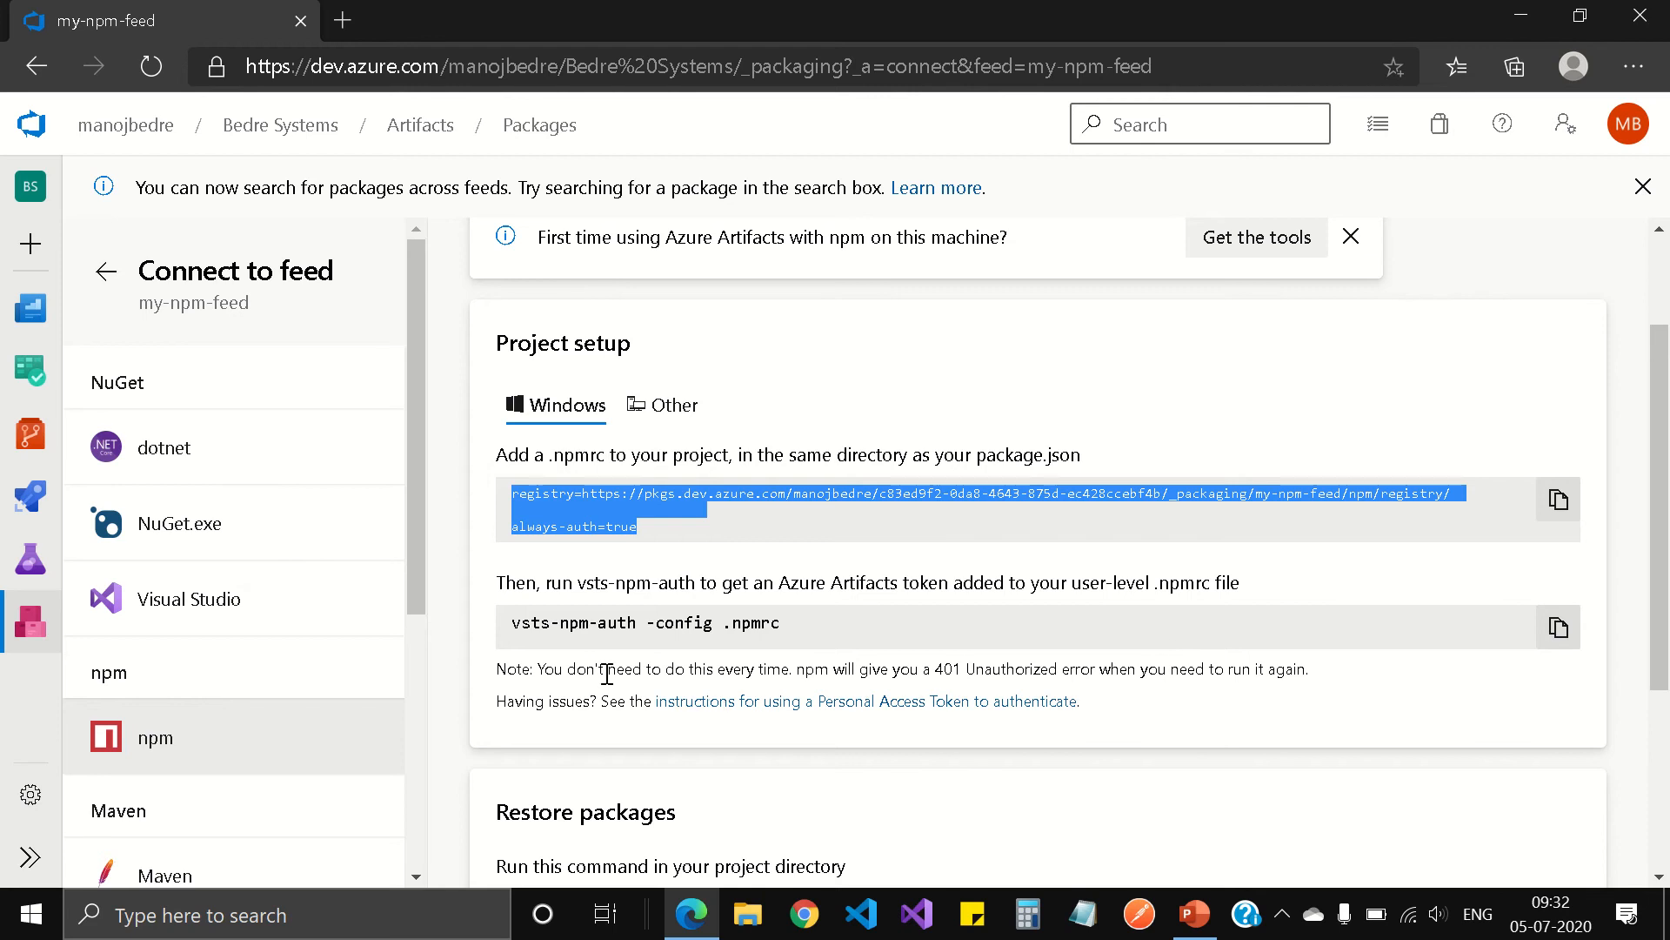
pyautogui.scroll(-1, 615, 667)
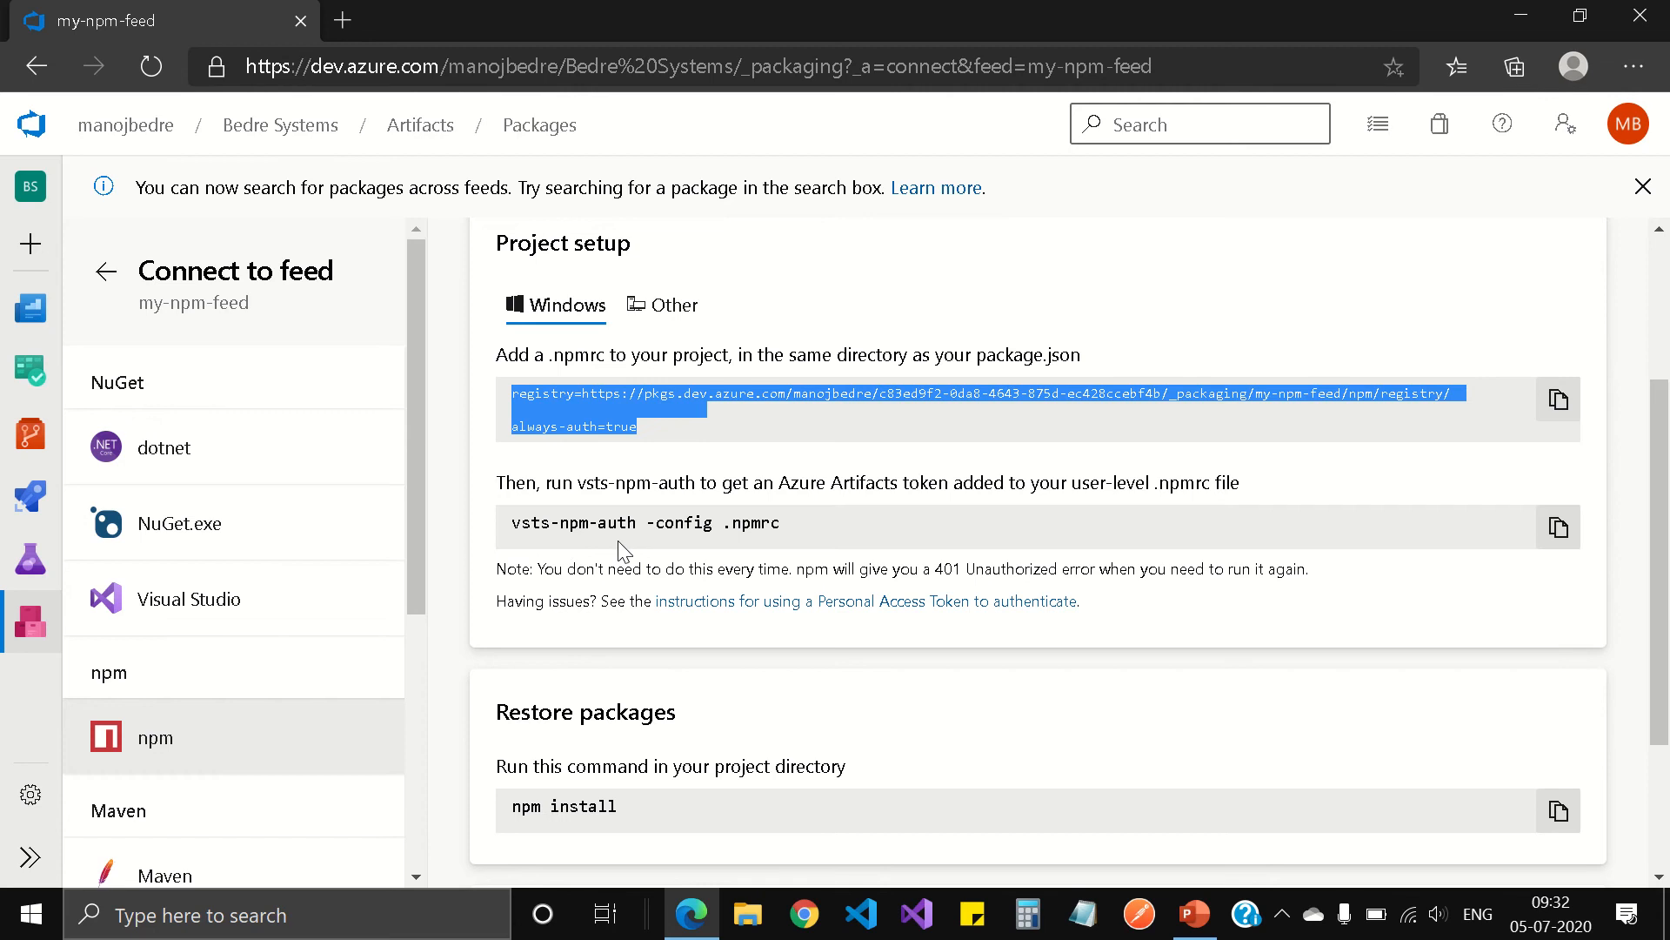
pyautogui.scroll(-2, 923, 713)
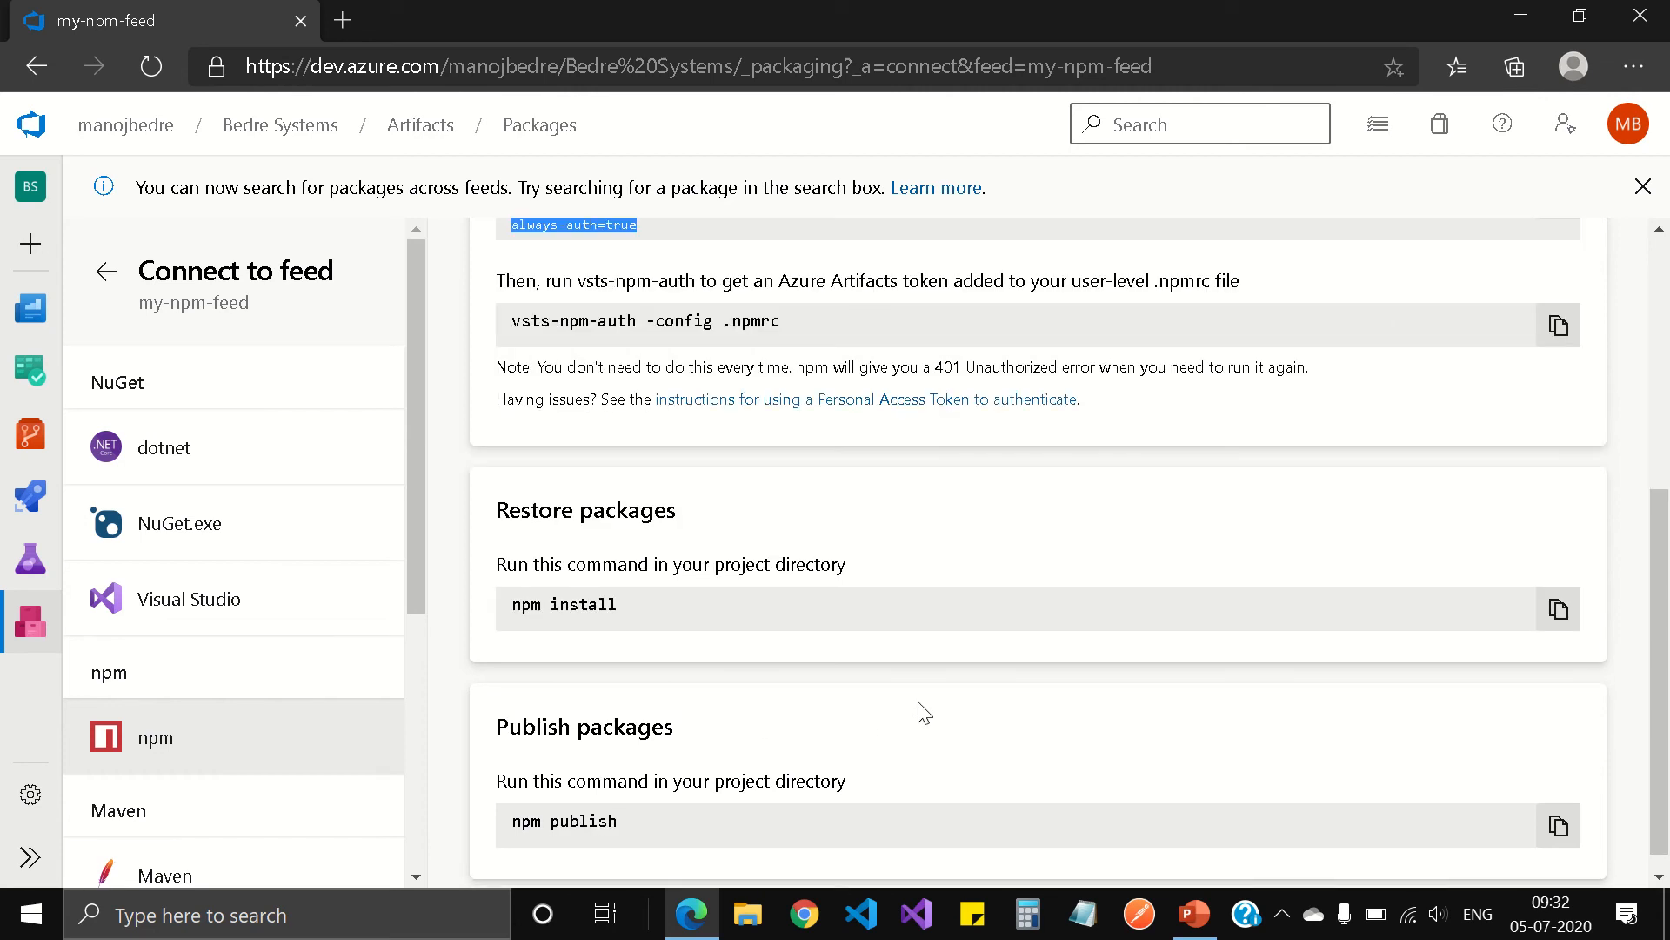
pyautogui.scroll(-1, 924, 711)
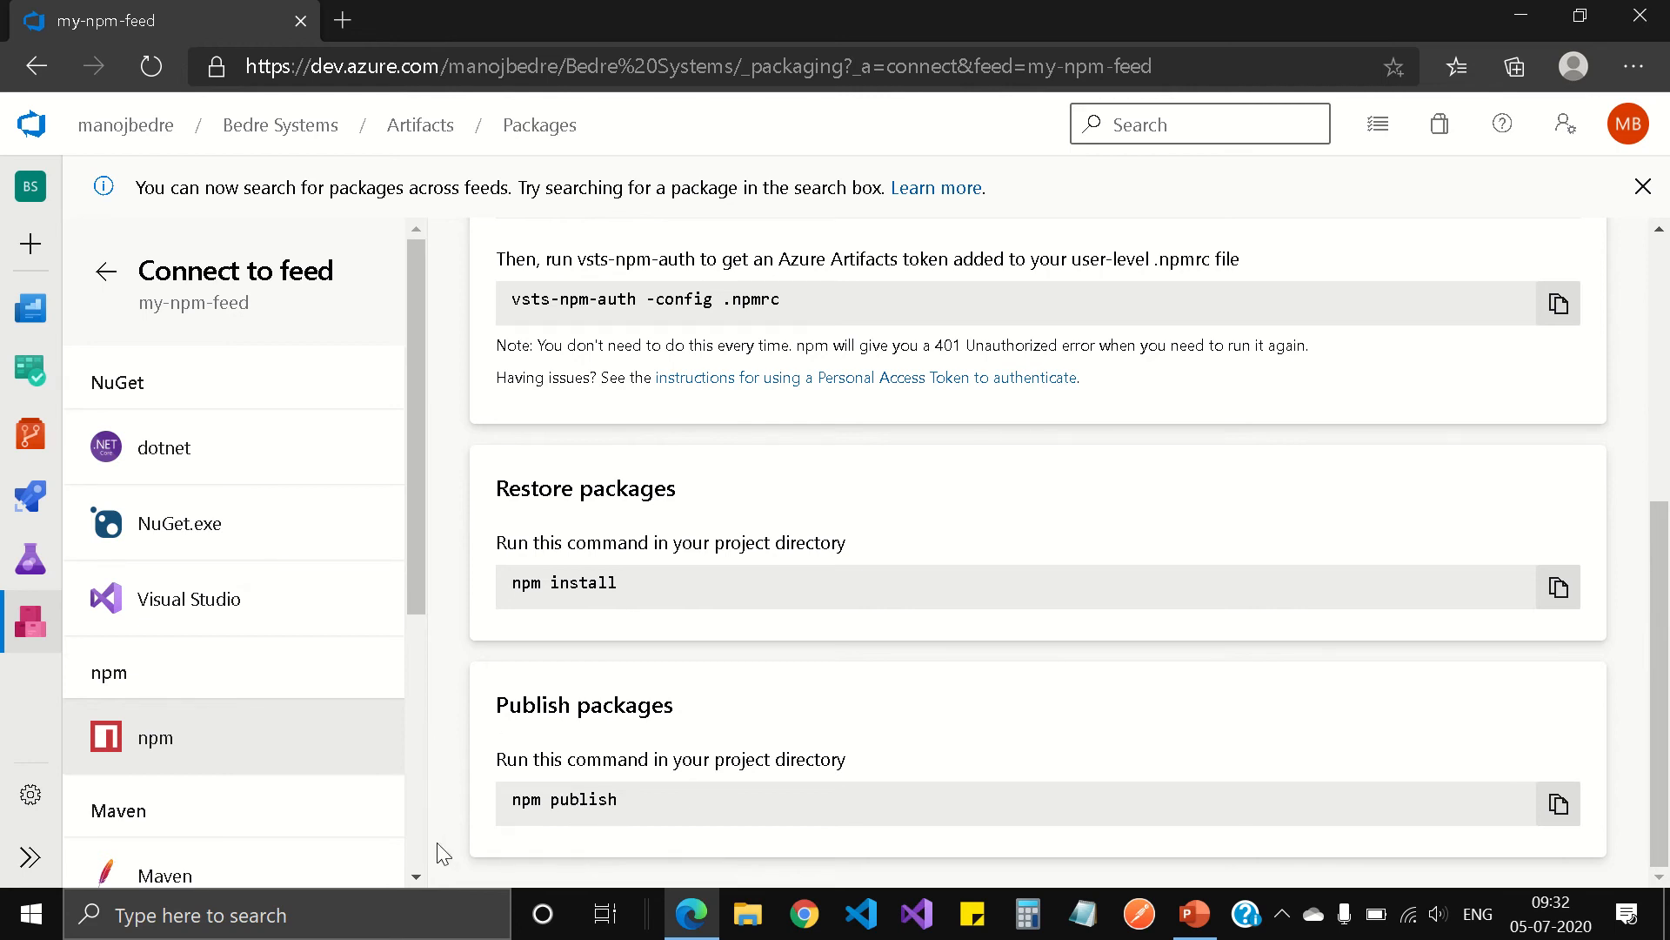
pyautogui.moveTo(510, 800); pyautogui.dragTo(623, 820)
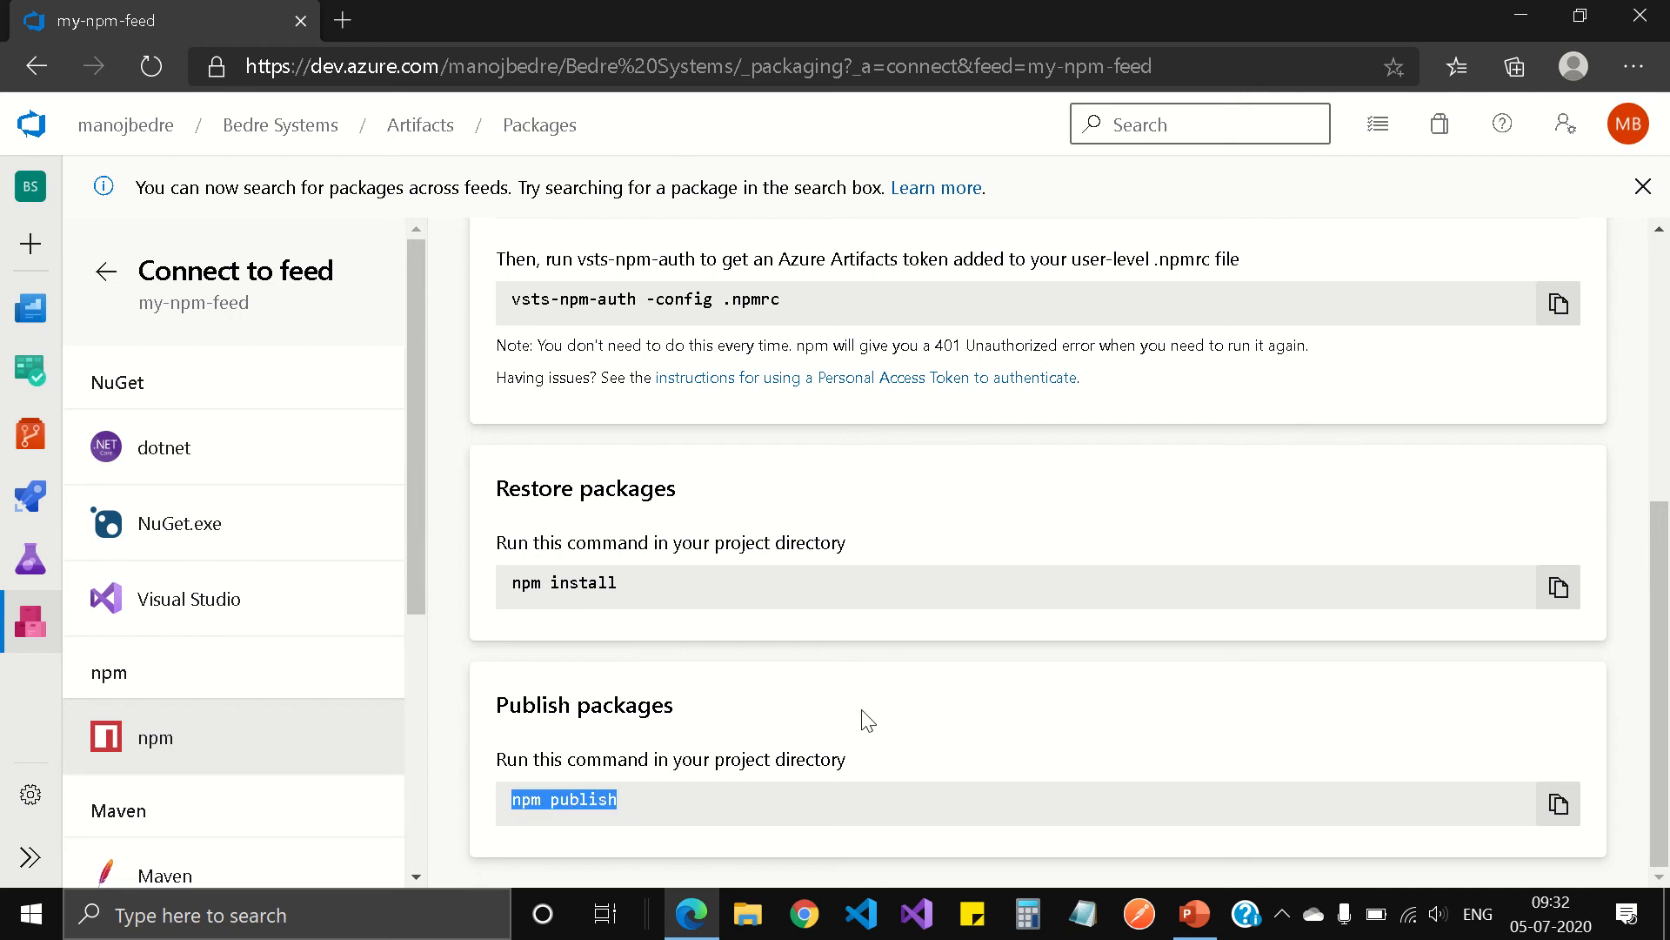
pyautogui.scroll(3, 867, 720)
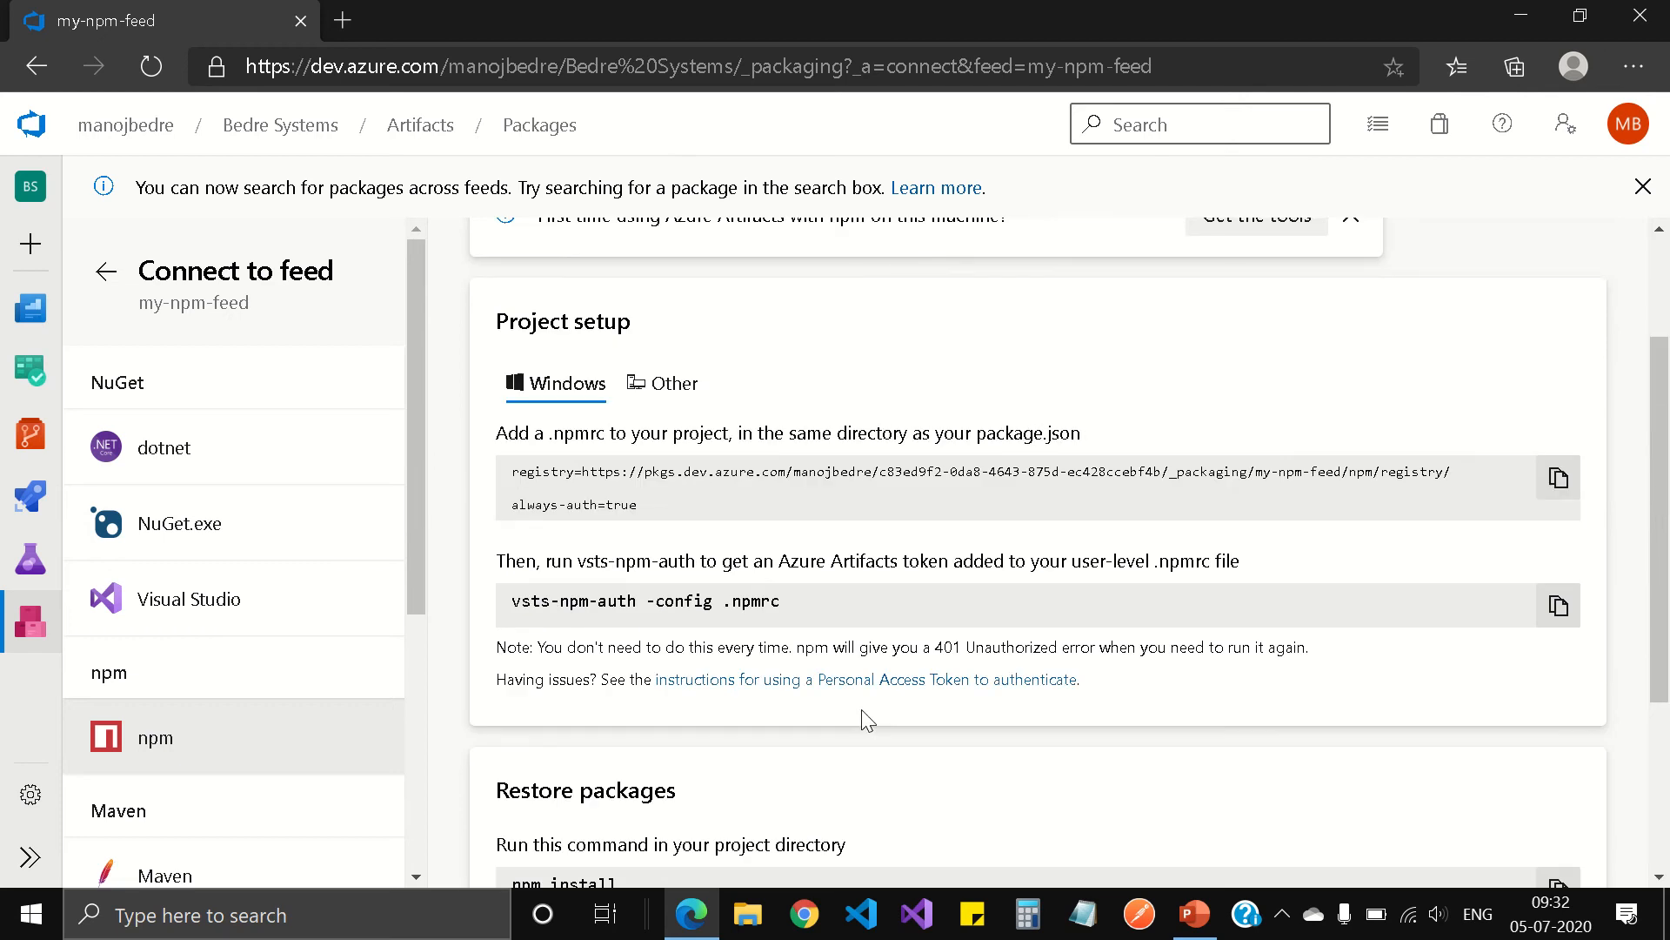
pyautogui.scroll(-3, 644, 774)
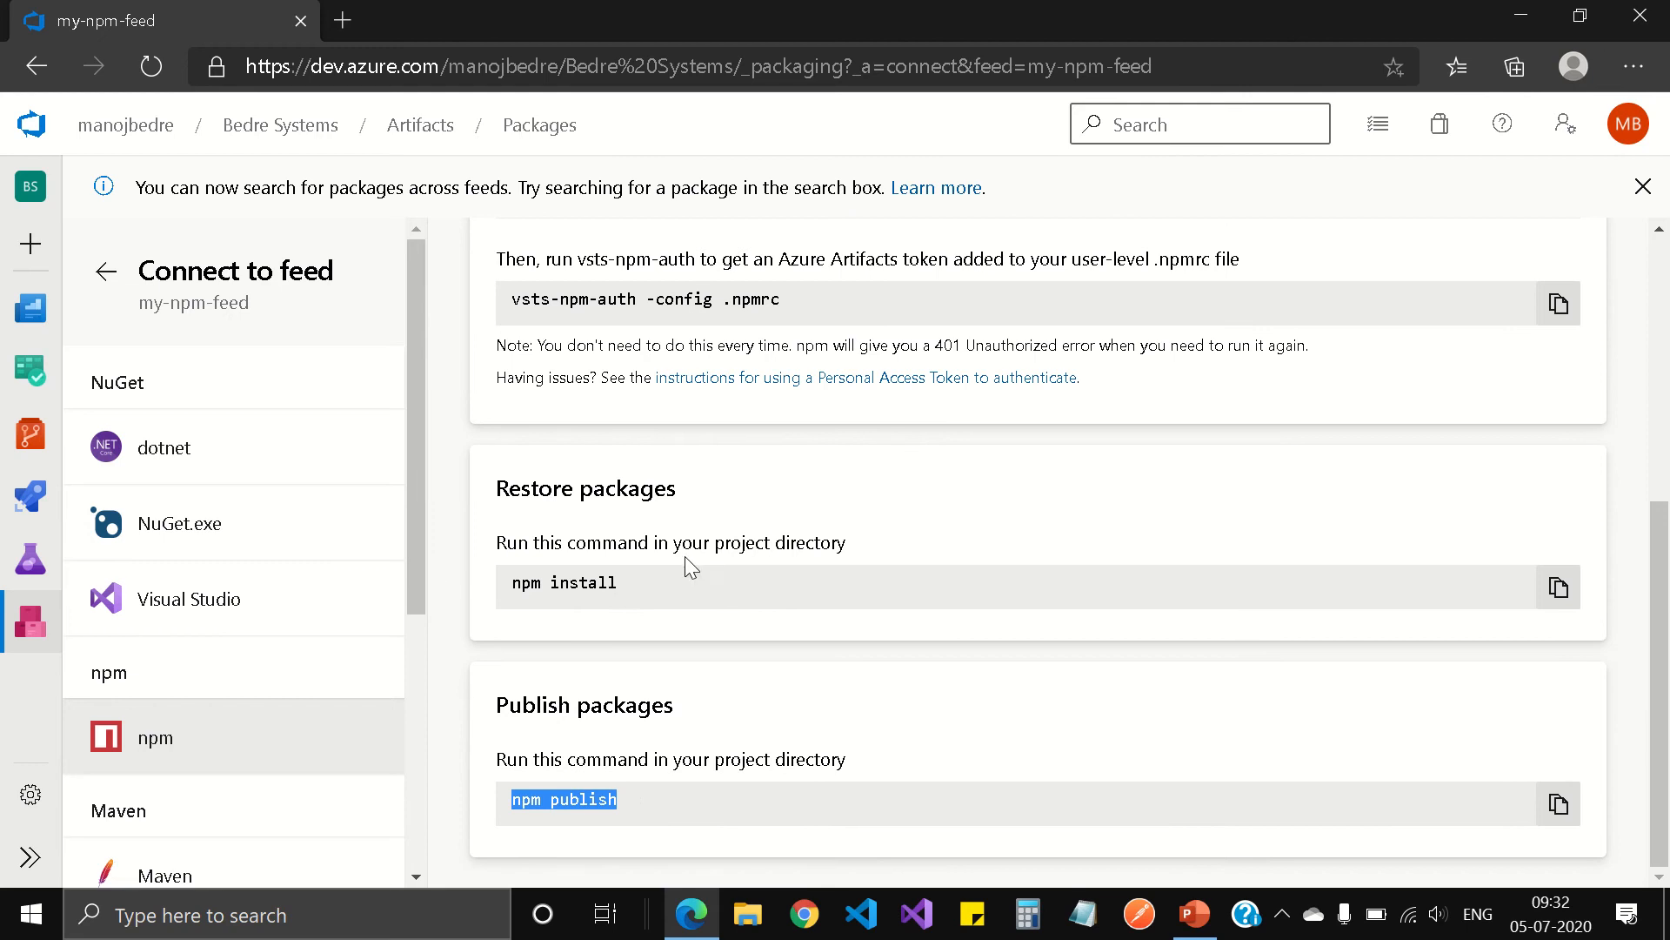
pyautogui.scroll(4, 867, 665)
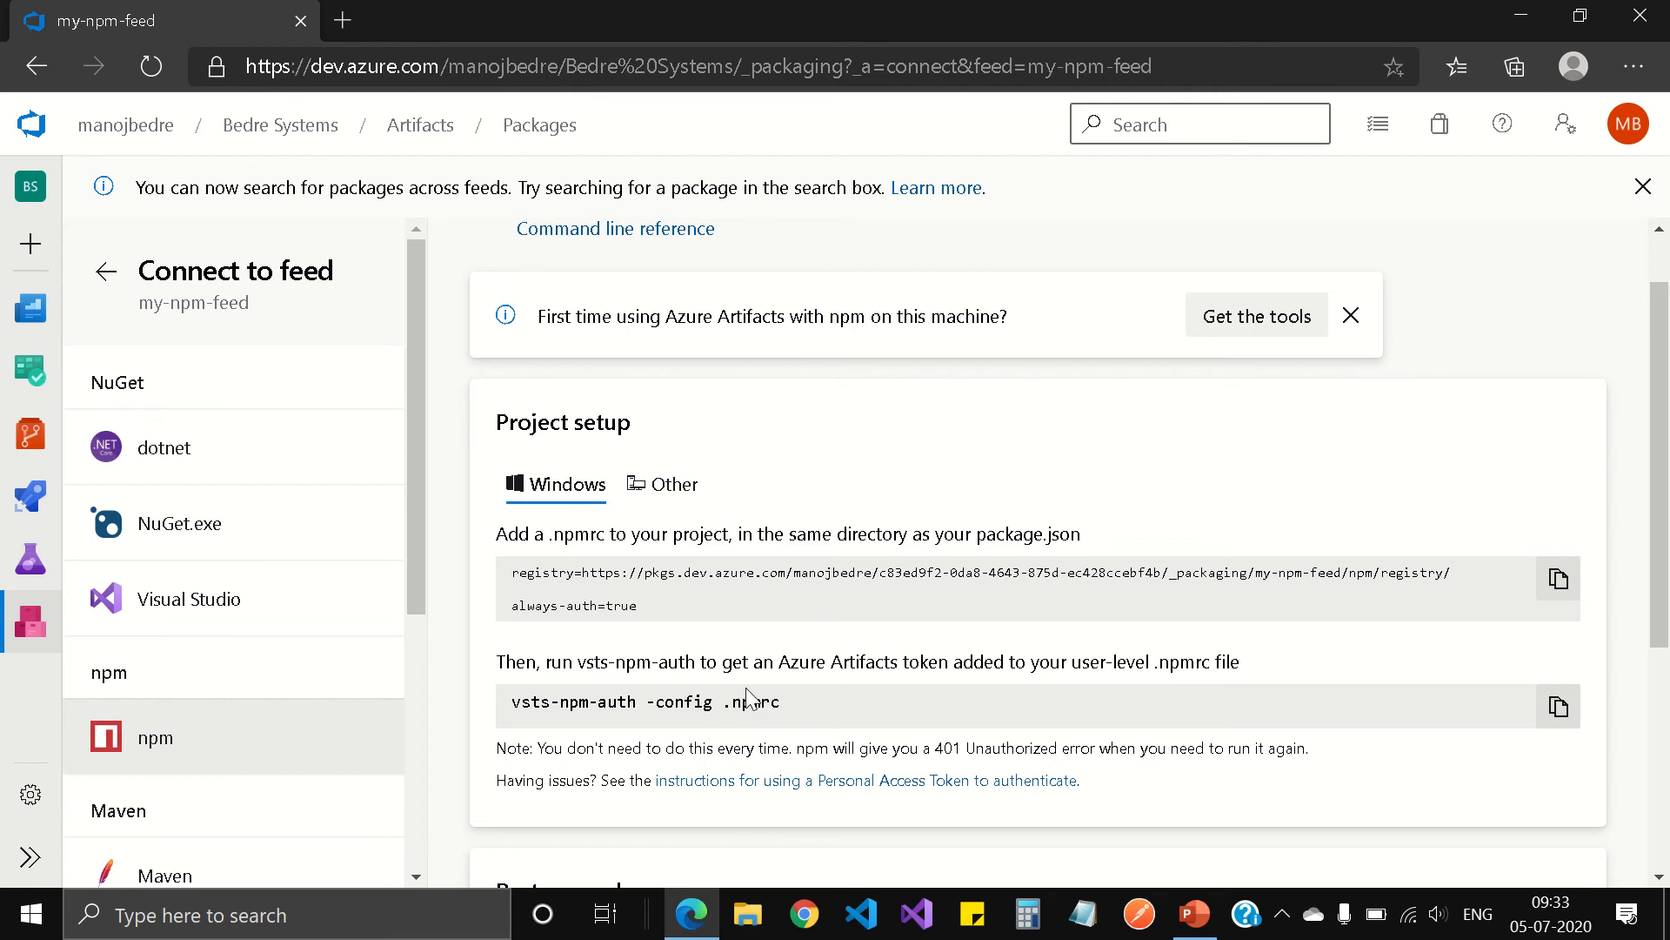
# Step: Switch to Visual Studio Code and open a PowerShell terminal in the AngLibrary folder
pyautogui.moveTo(636, 54)
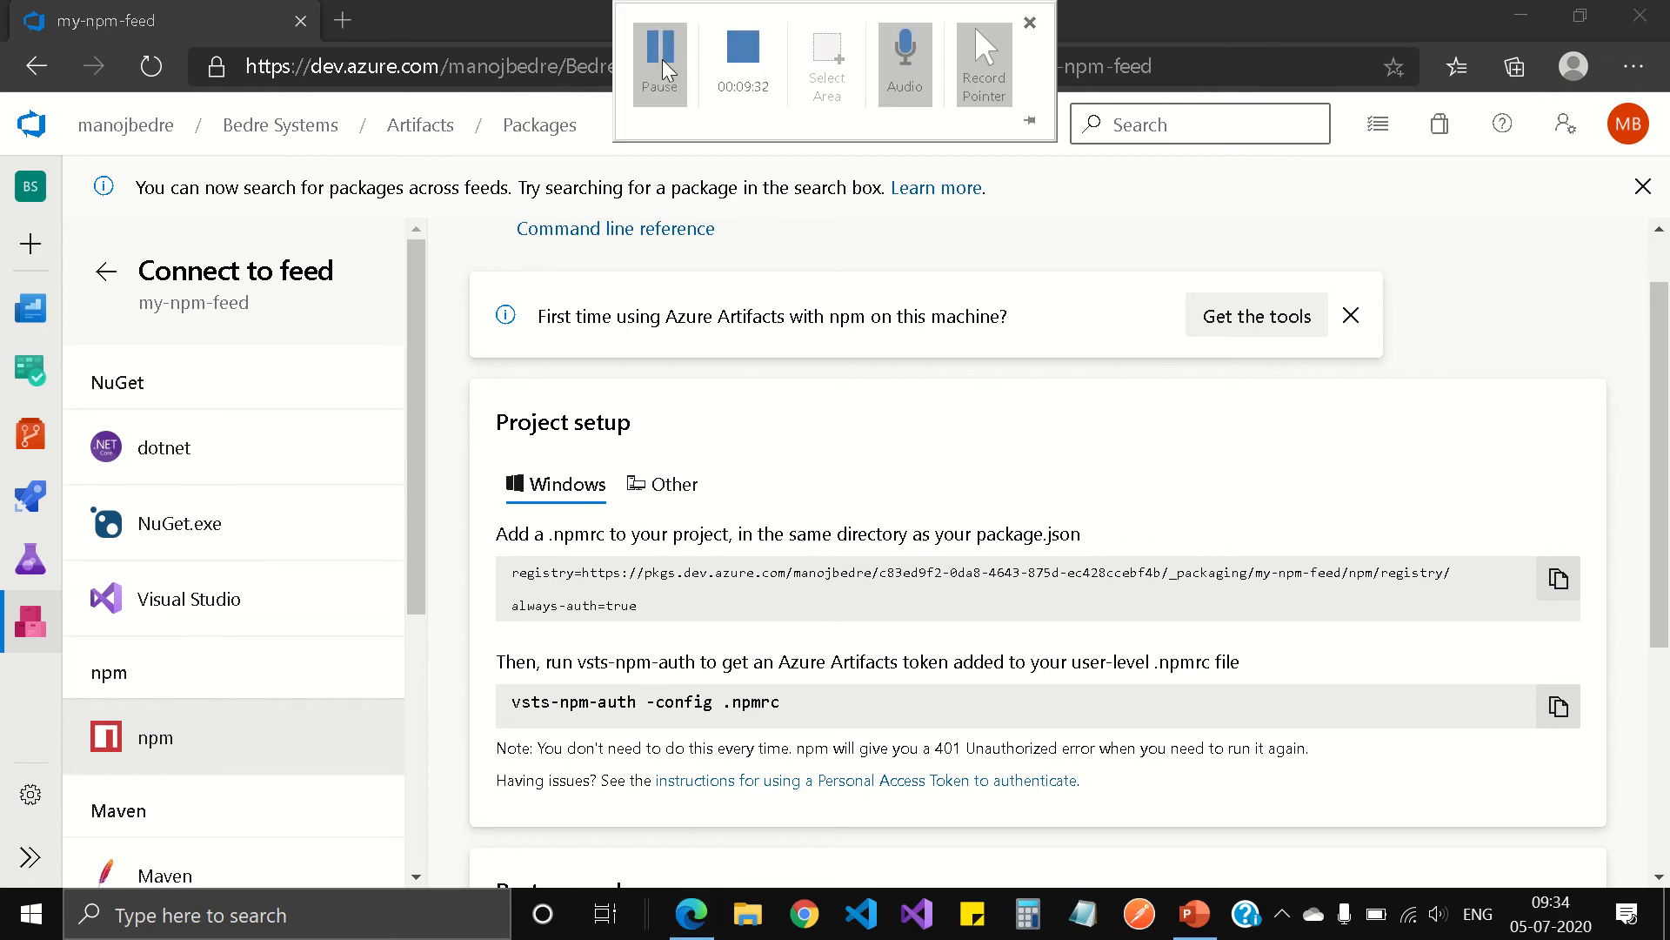
pyautogui.click(861, 914)
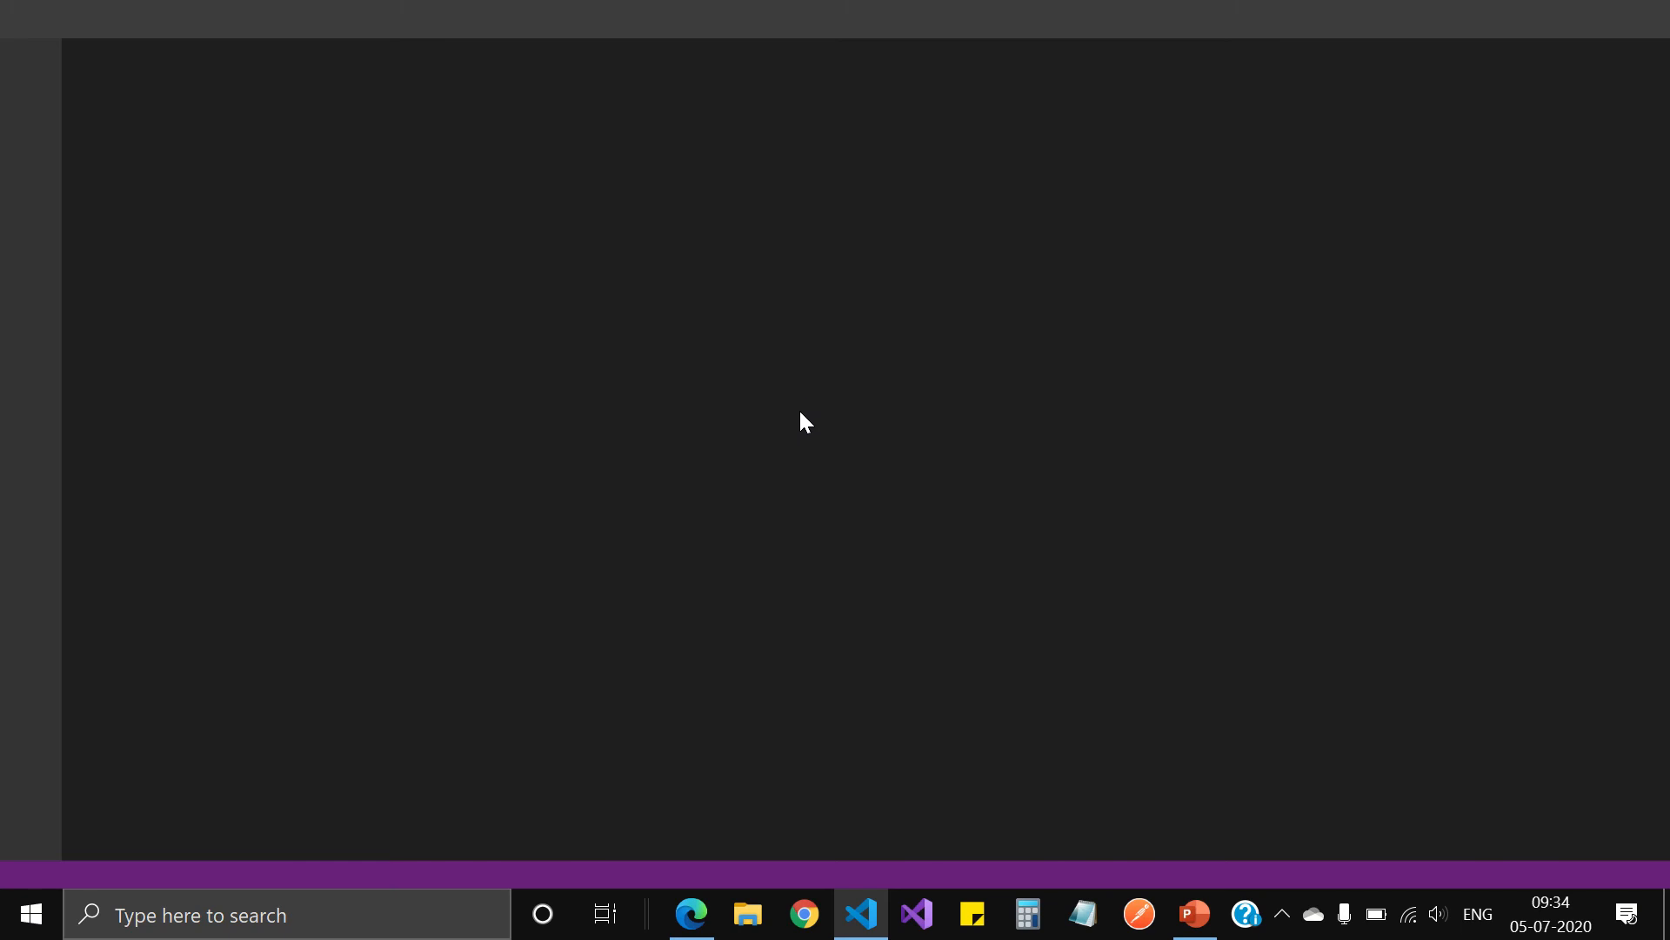
pyautogui.click(657, 43)
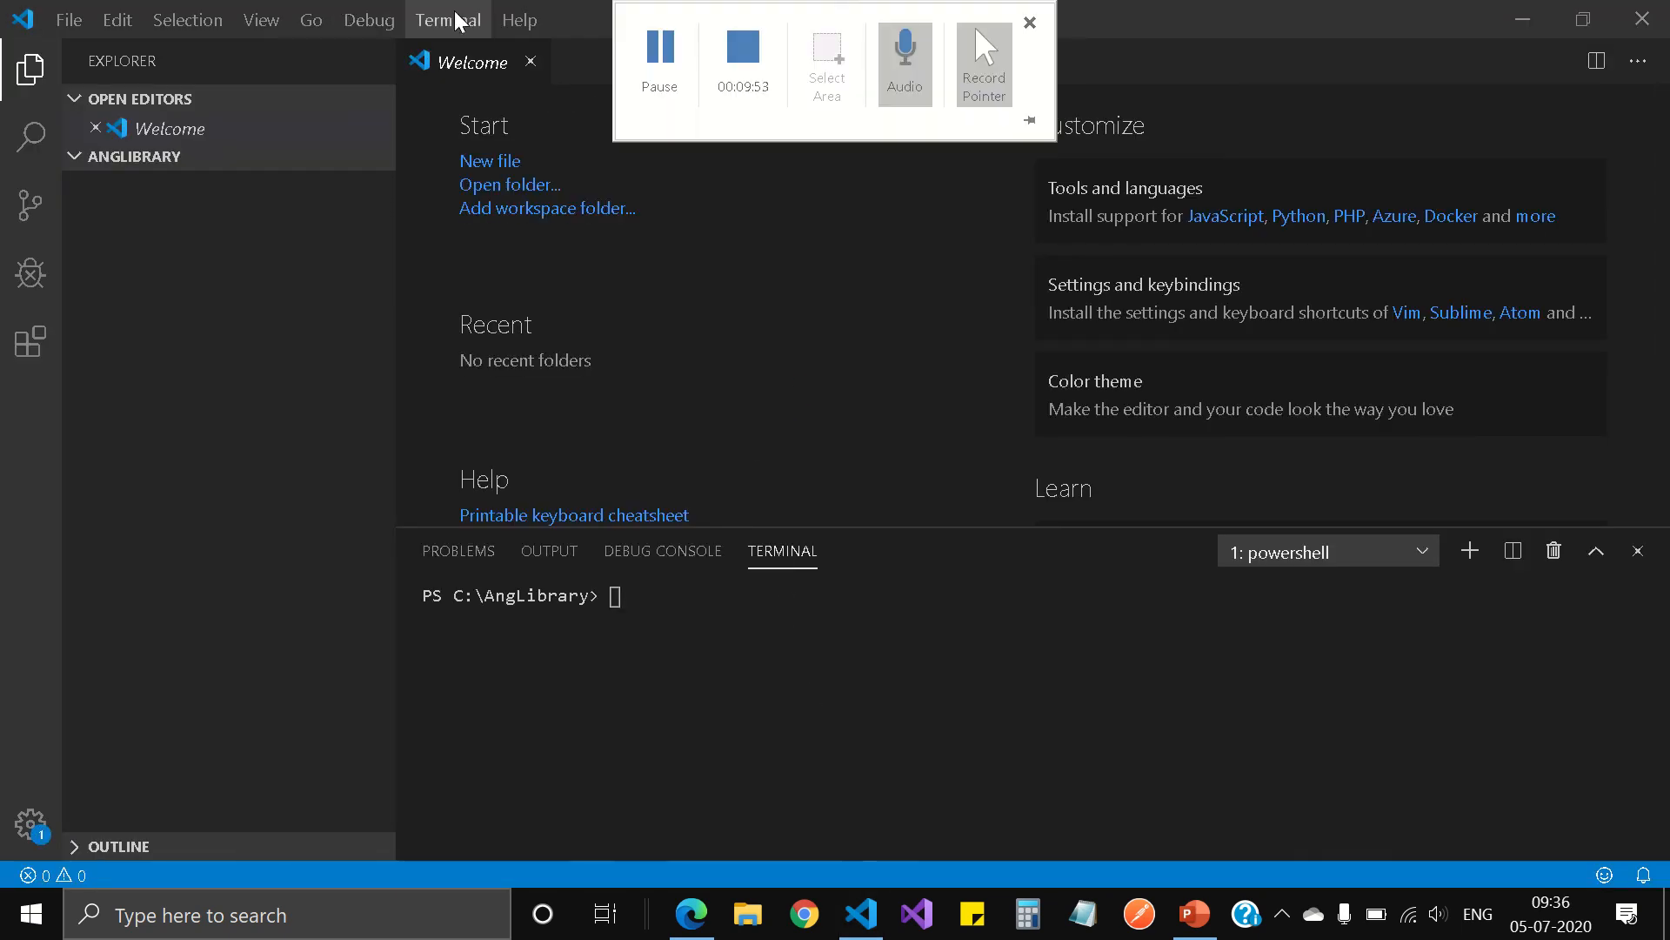
pyautogui.click(702, 749)
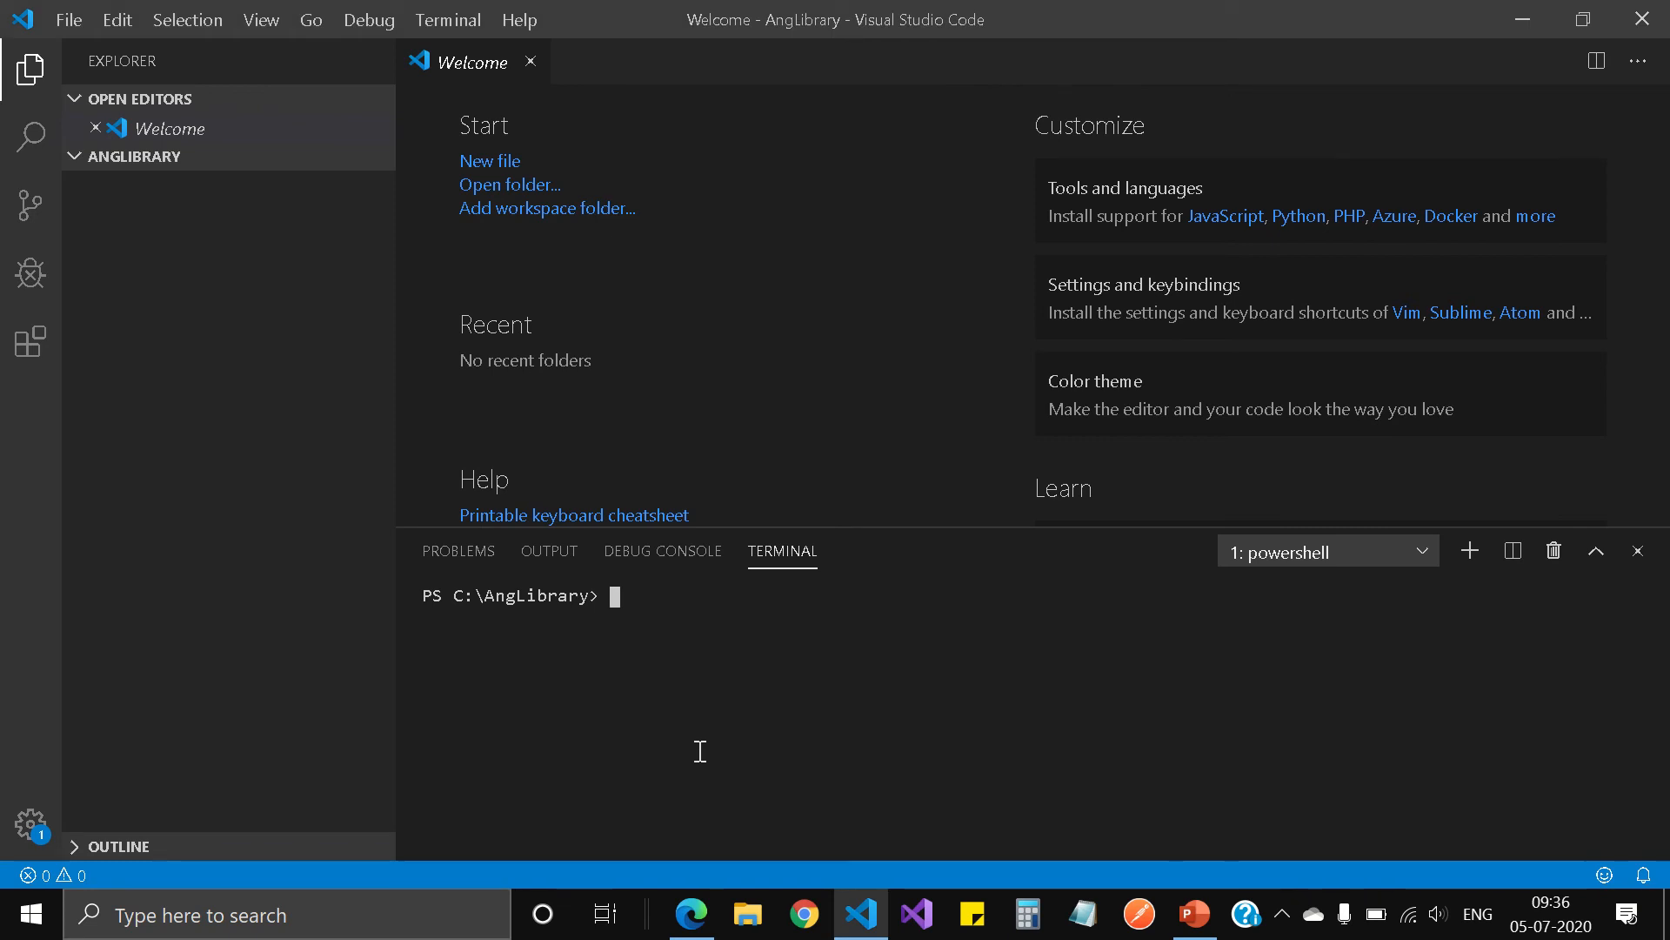
# Step: Create an Angular workspace without an application by running ng new my-workspace --create-application=false
pyautogui.write('ng new')
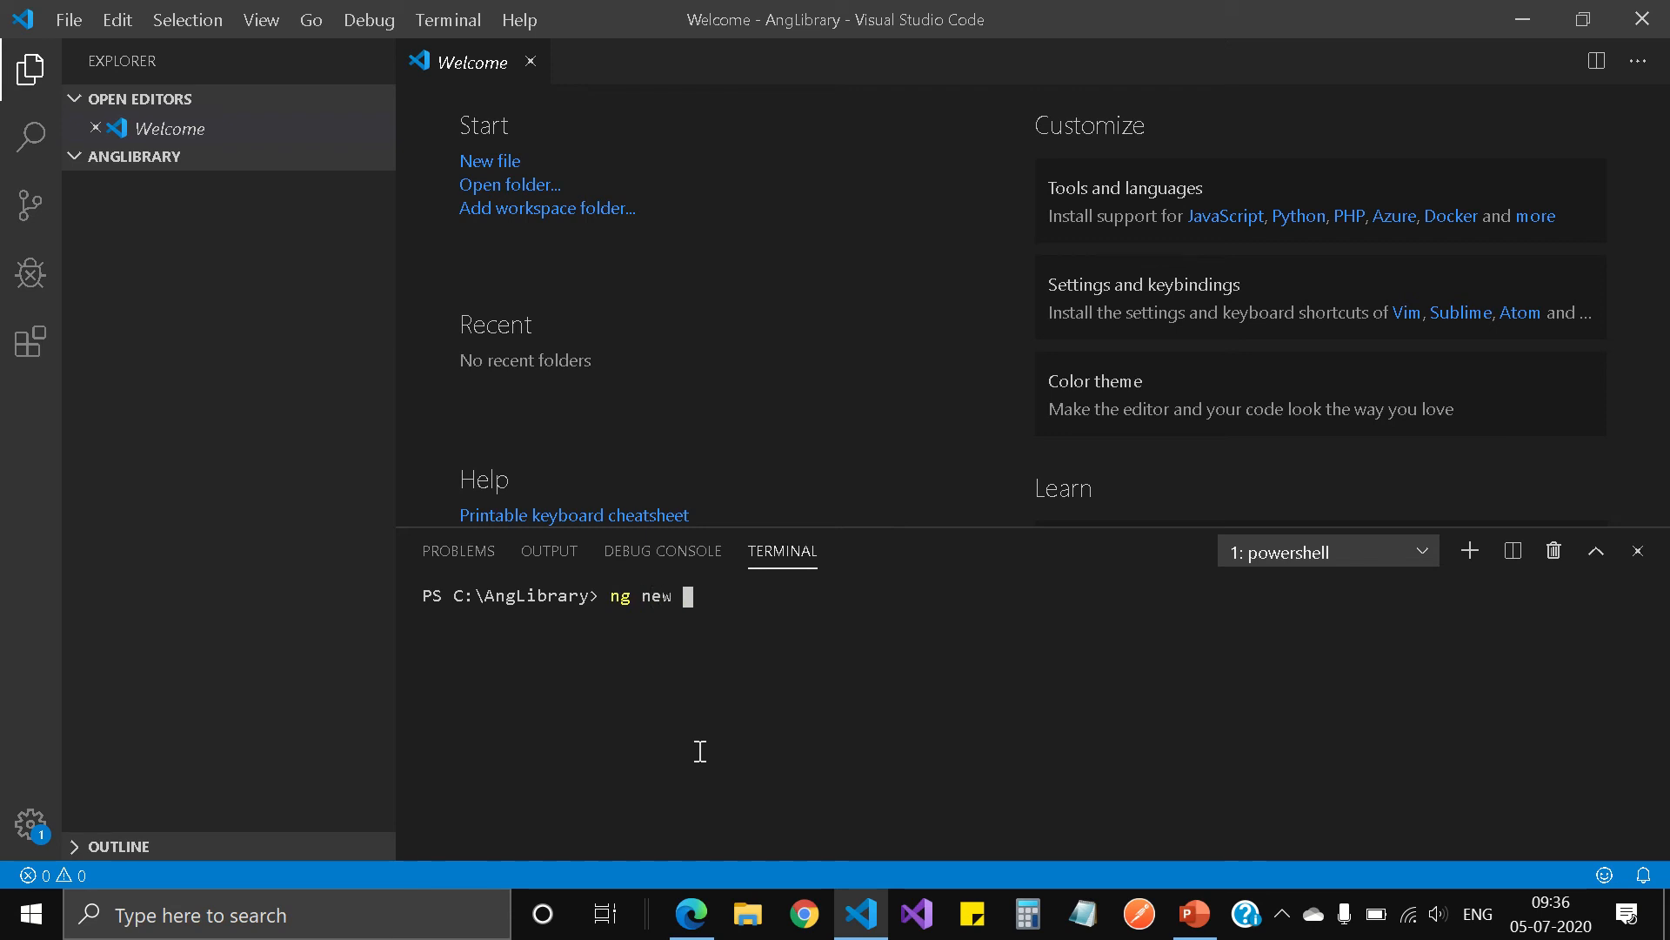
pyautogui.write(' my-workspace --create-appl')
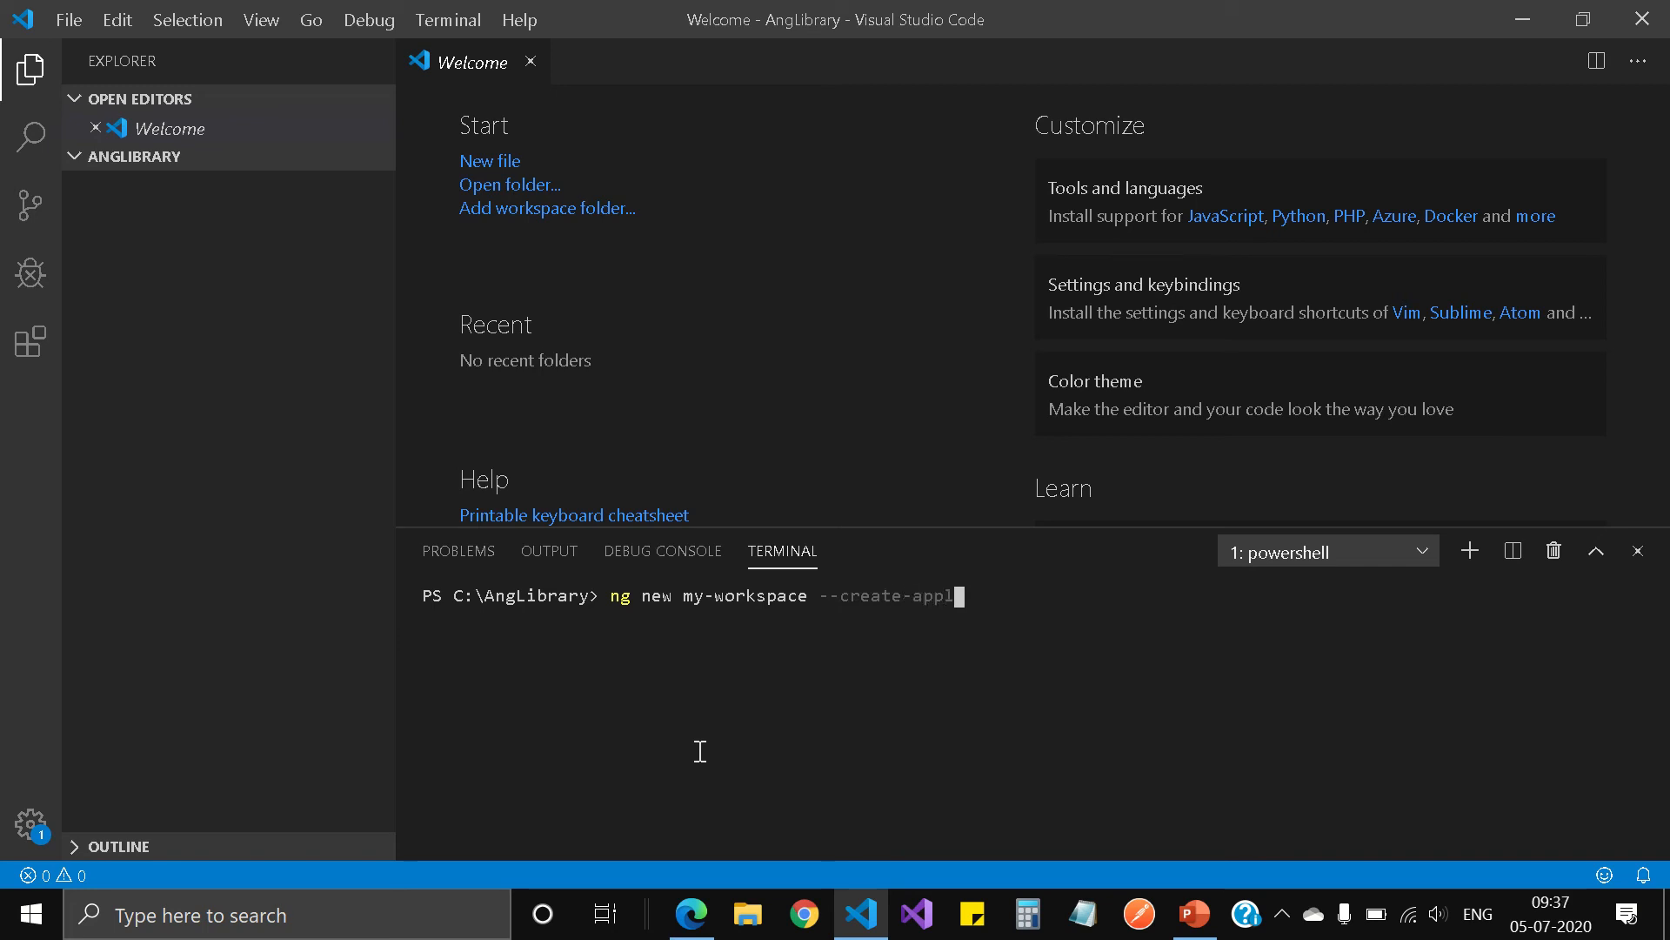
pyautogui.write('ication=false')
pyautogui.press('Return')
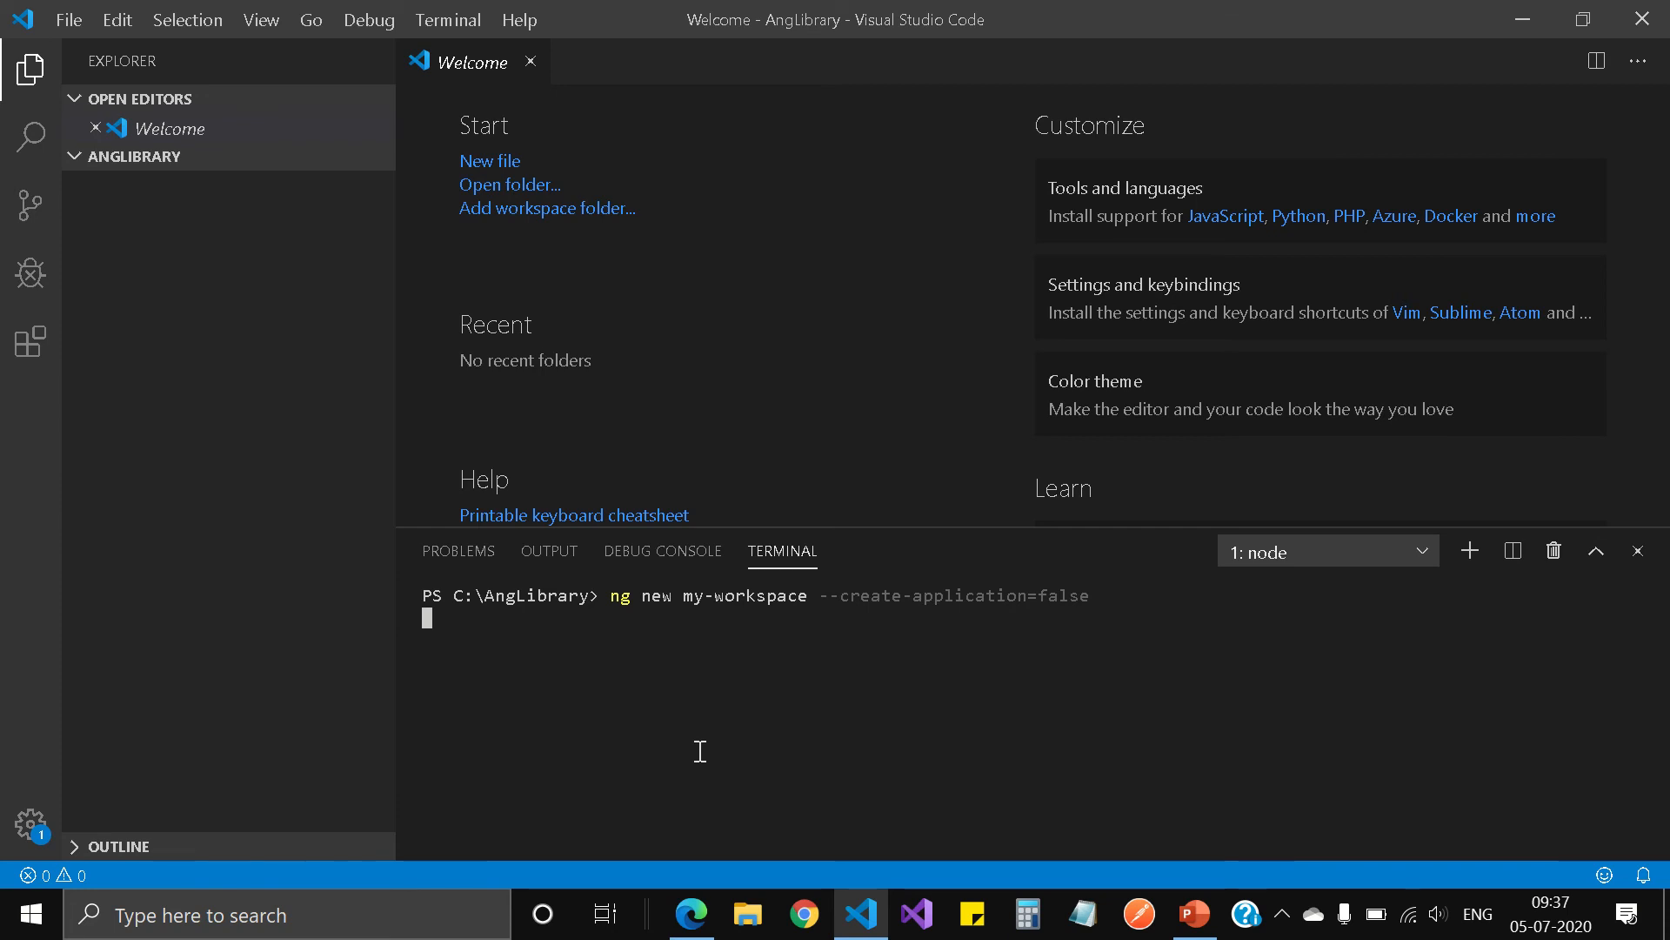
pyautogui.moveTo(644, 11)
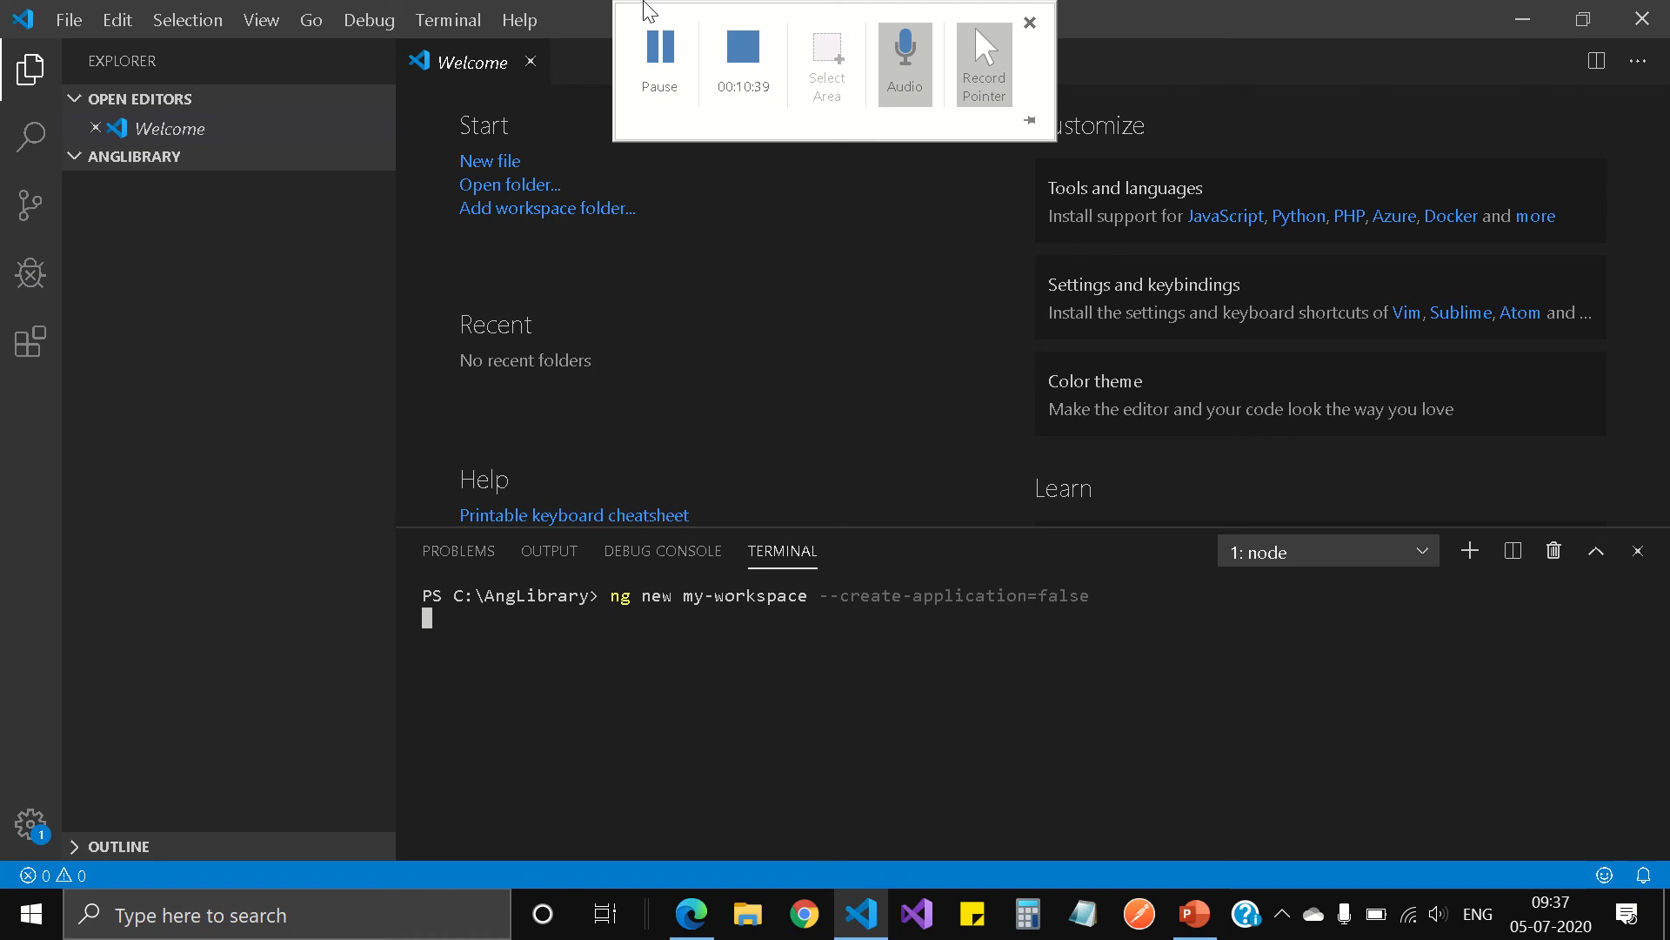
pyautogui.click(656, 59)
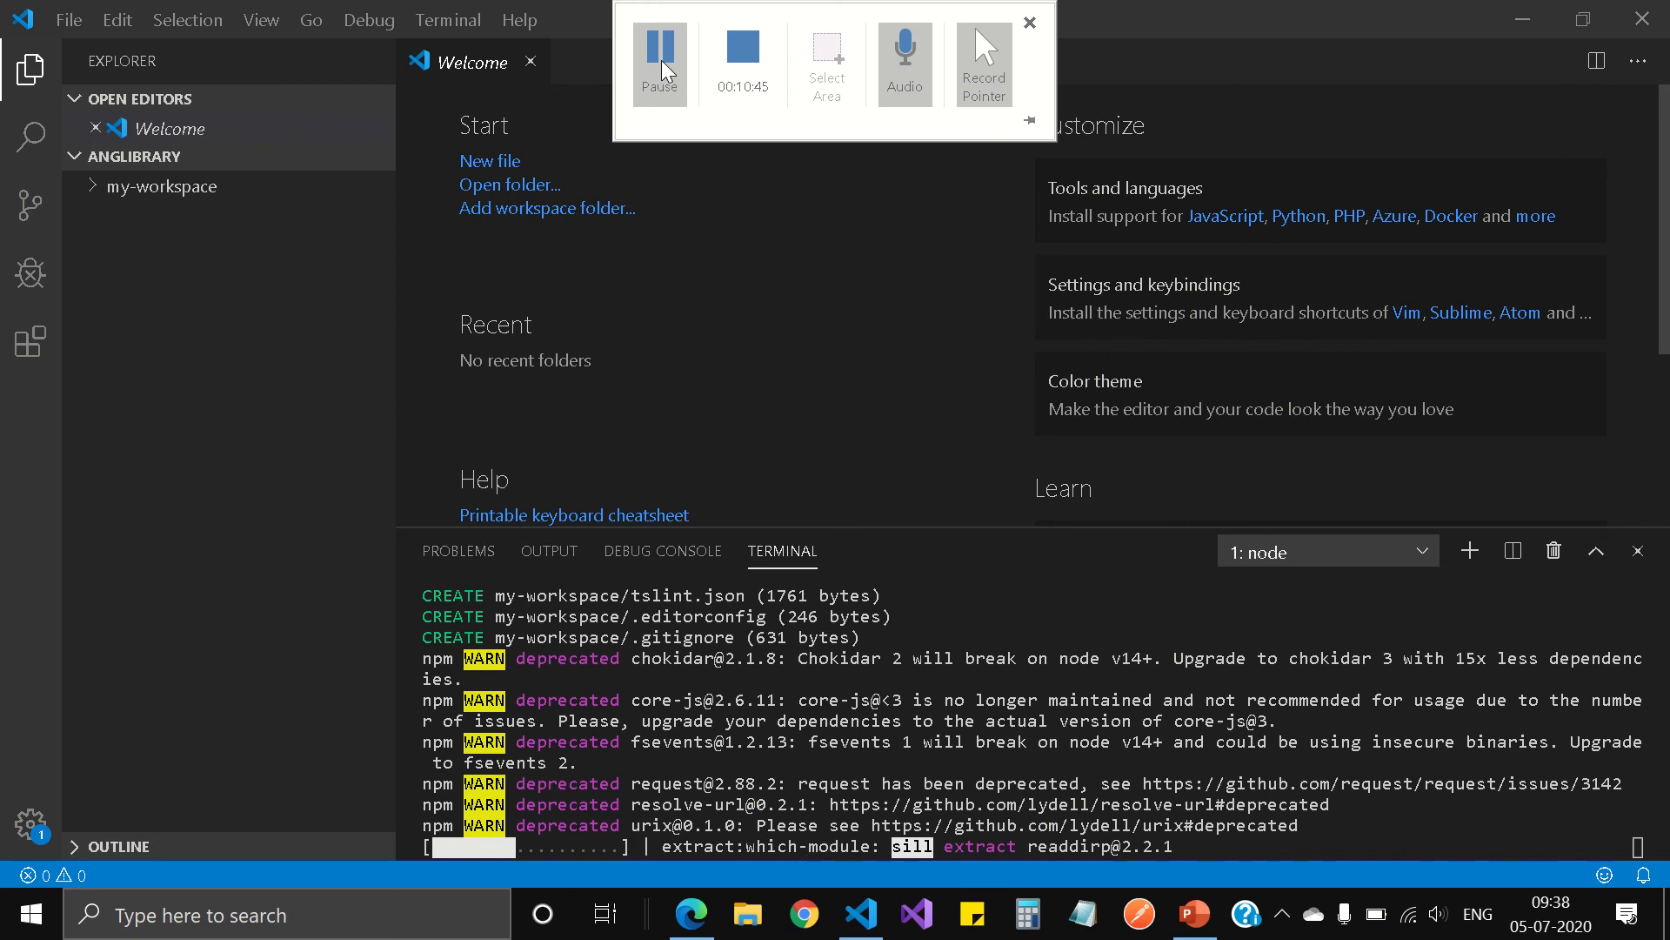
pyautogui.click(672, 89)
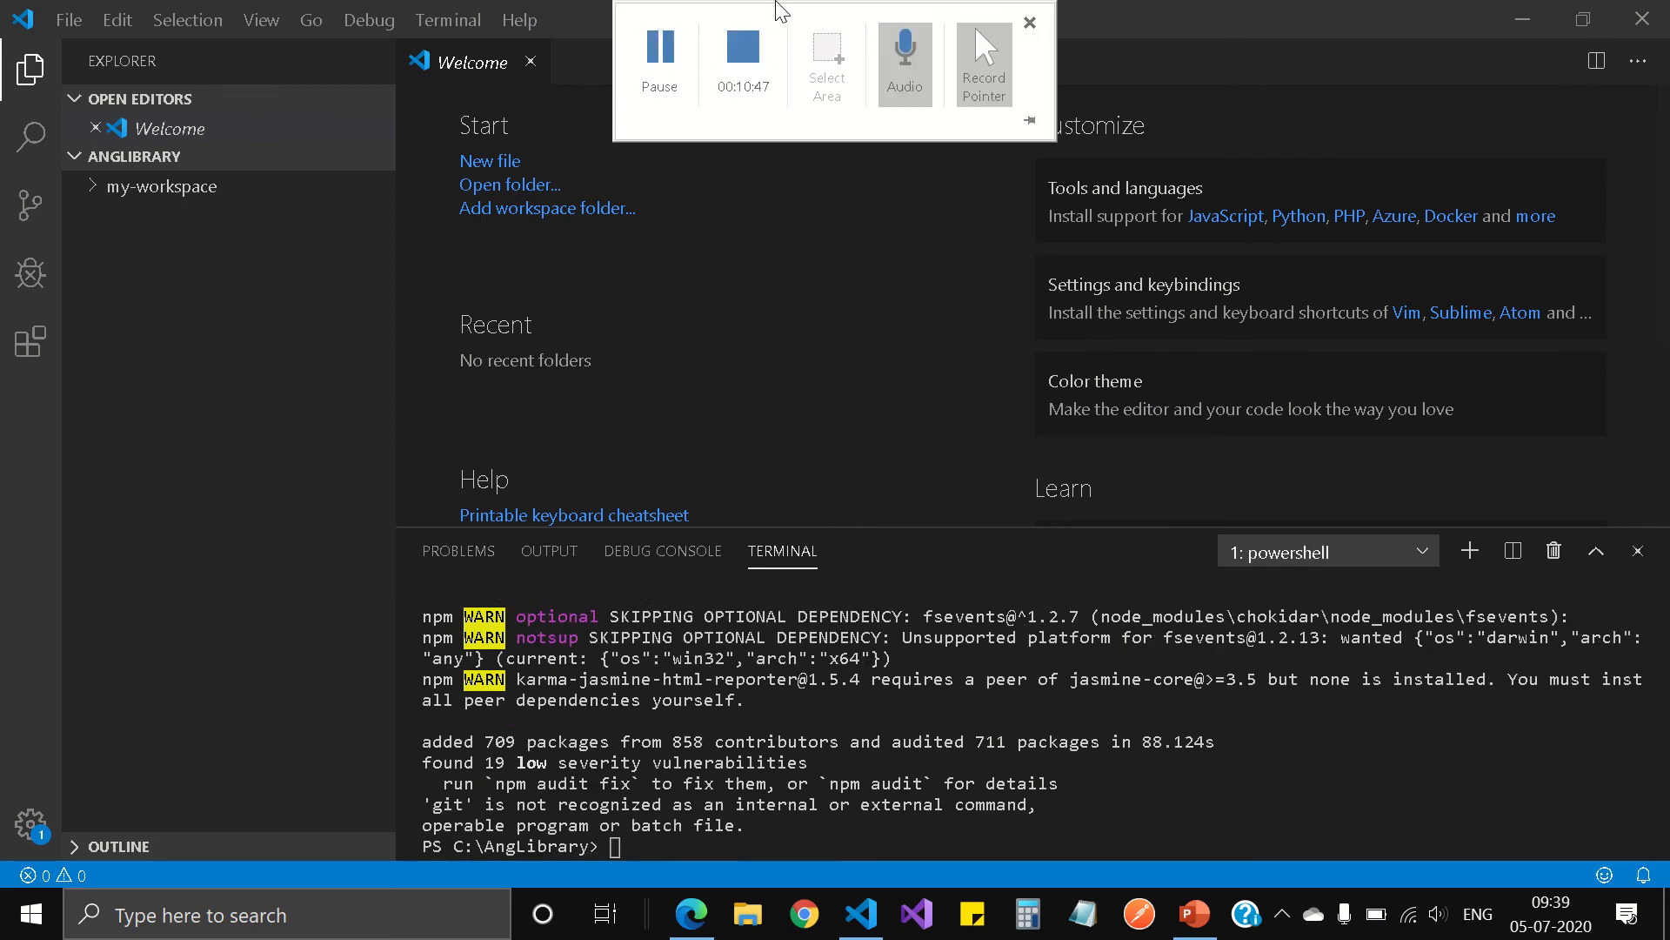
# Step: Change the terminal's directory to my-workspace and clear the terminal output
pyautogui.click(1094, 816)
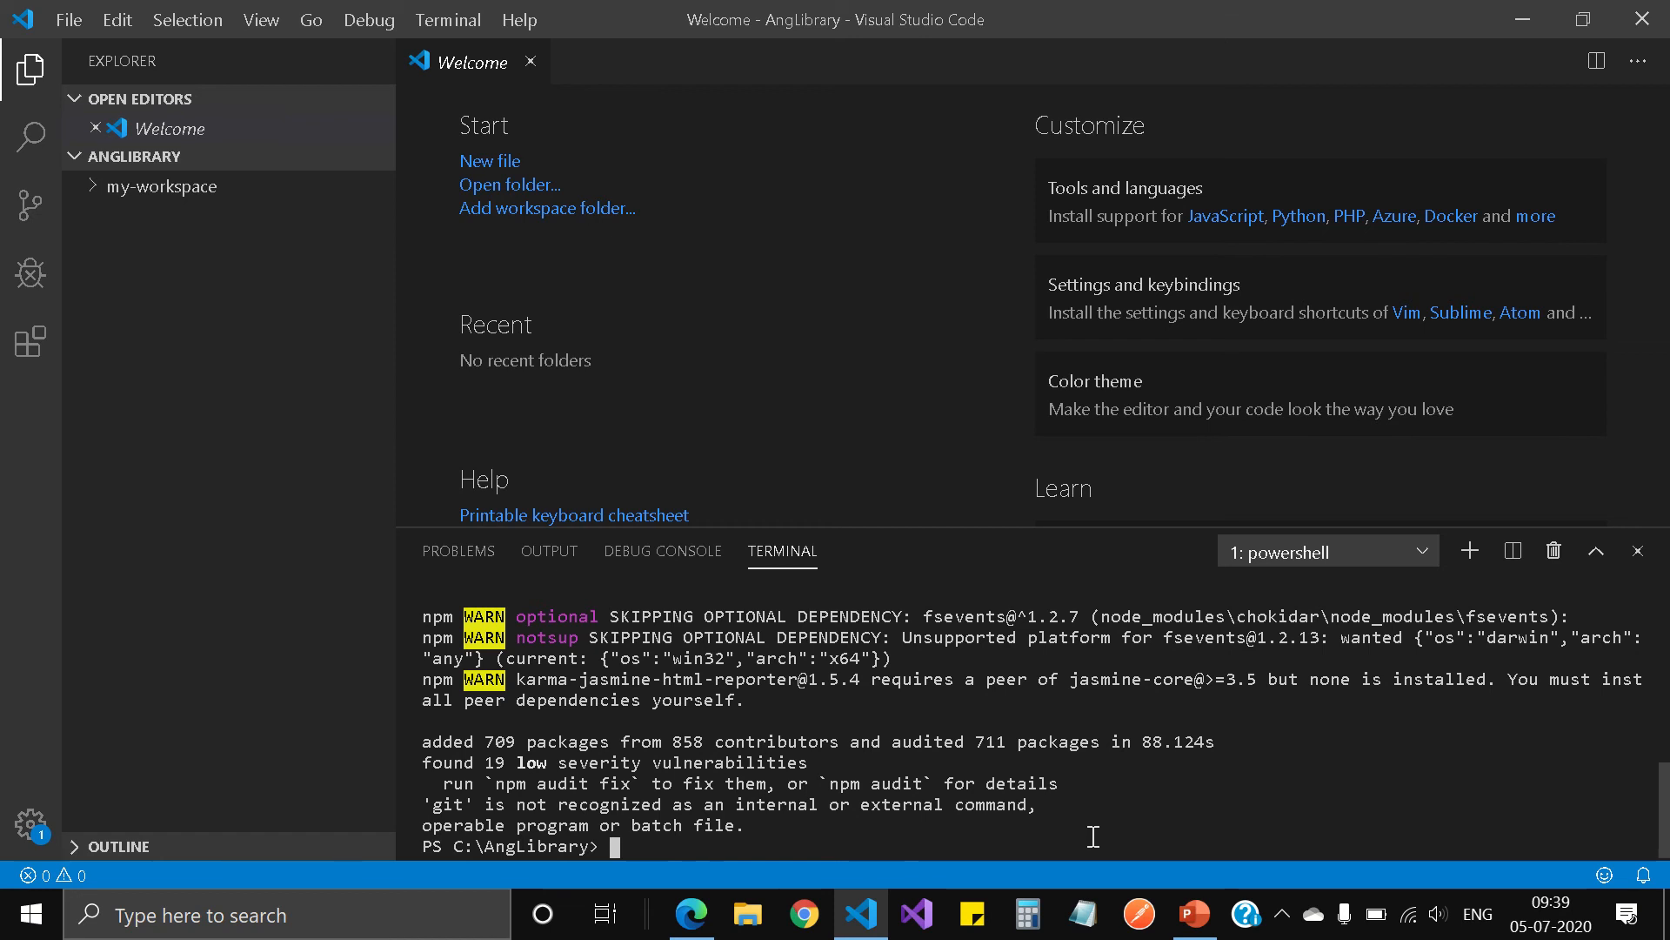
pyautogui.write('cd ')
pyautogui.write('my')
pyautogui.press('Tab')
pyautogui.write('n')
pyautogui.press('Tab')
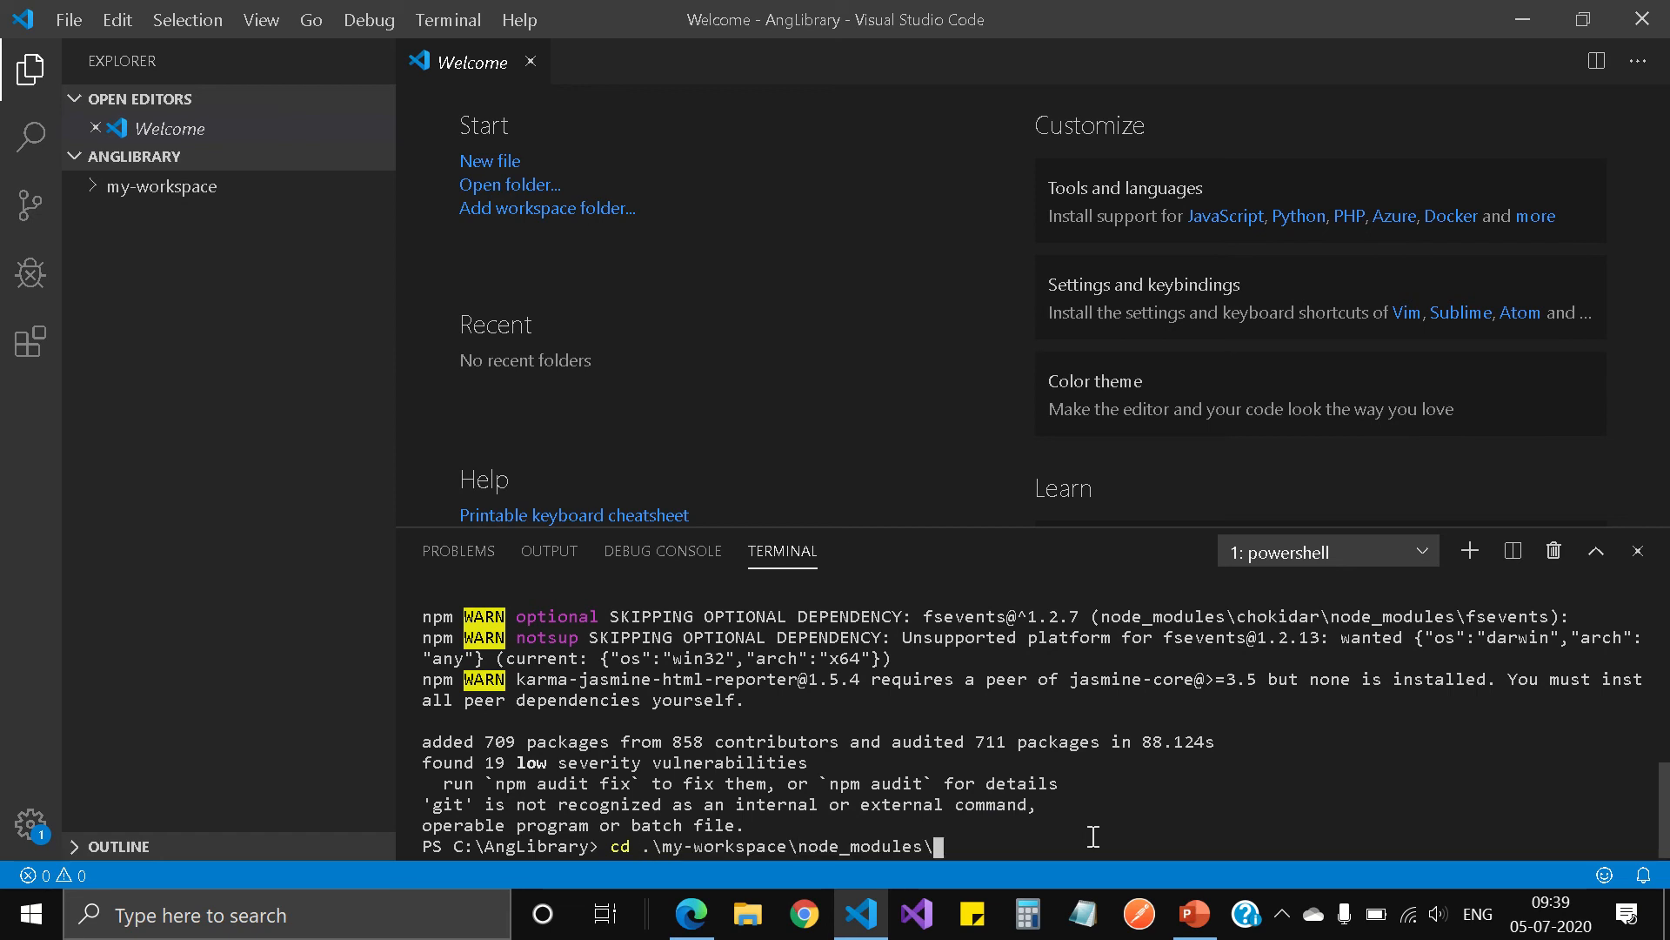
pyautogui.press('BackSpace')
pyautogui.press('BackSpace')
pyautogui.press('BackSpace')
pyautogui.press('BackSpace')
pyautogui.press('BackSpace')
pyautogui.press('BackSpace')
pyautogui.press('BackSpace')
pyautogui.press('BackSpace')
pyautogui.press('BackSpace')
pyautogui.press('BackSpace')
pyautogui.press('BackSpace')
pyautogui.press('BackSpace')
pyautogui.press('BackSpace')
pyautogui.press('BackSpace')
pyautogui.press('BackSpace')
pyautogui.press('BackSpace')
pyautogui.press('BackSpace')
pyautogui.press('BackSpace')
pyautogui.press('BackSpace')
pyautogui.press('BackSpace')
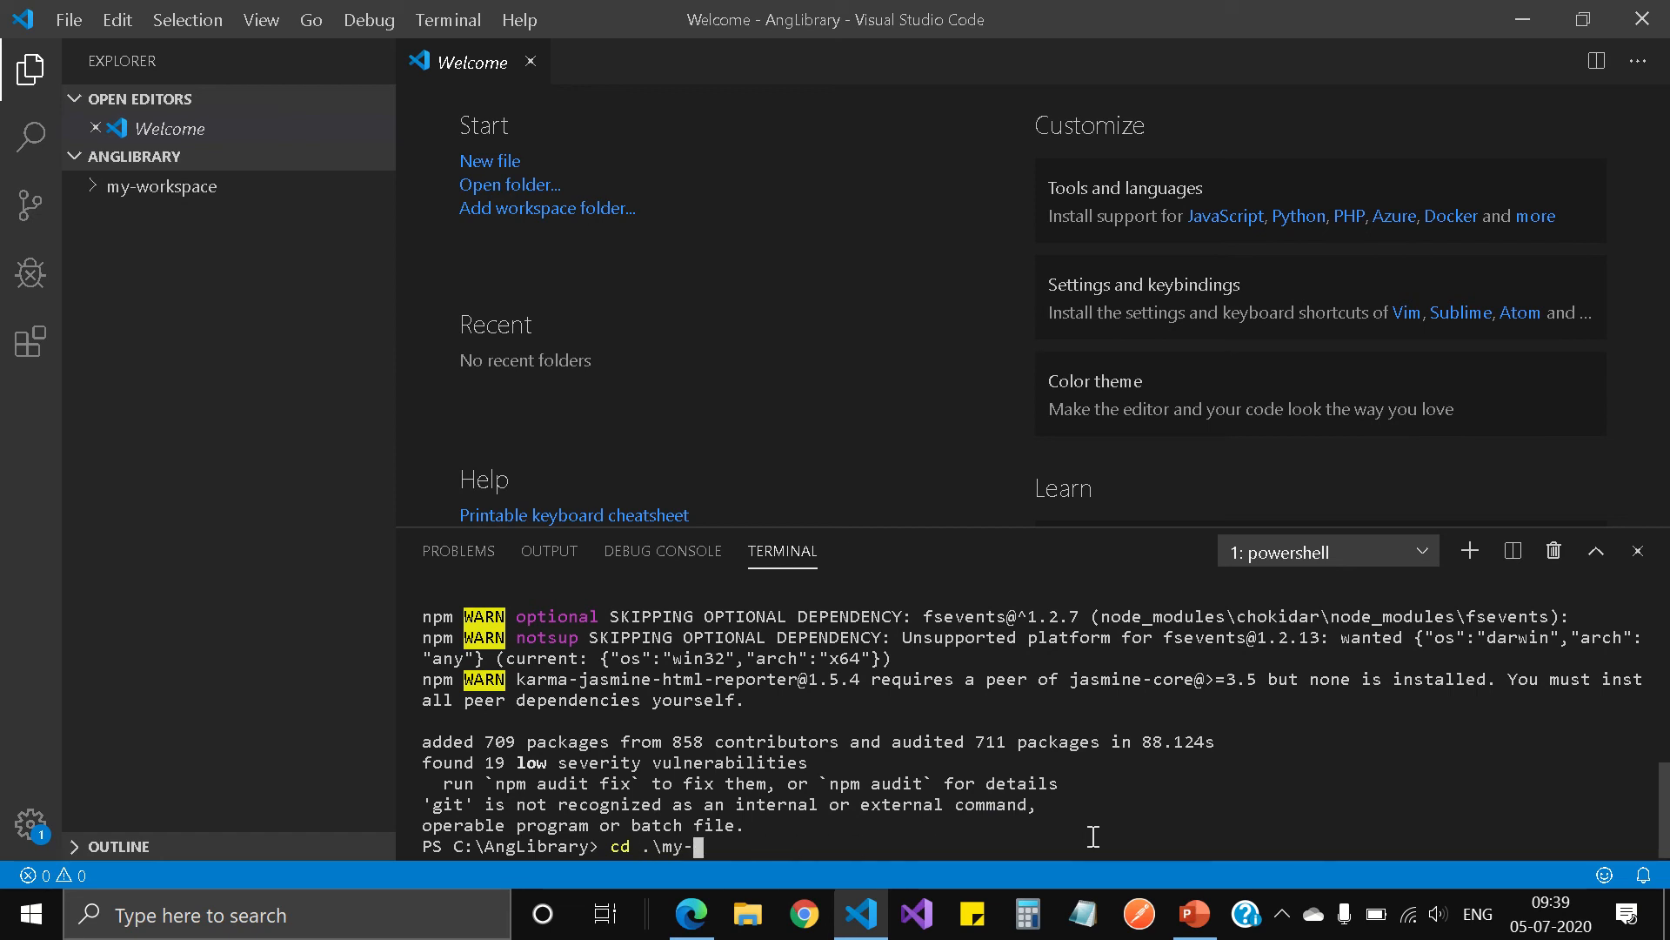
pyautogui.press('BackSpace')
pyautogui.press('BackSpace')
pyautogui.press('BackSpace')
pyautogui.moveTo(974, 26)
pyautogui.click(659, 62)
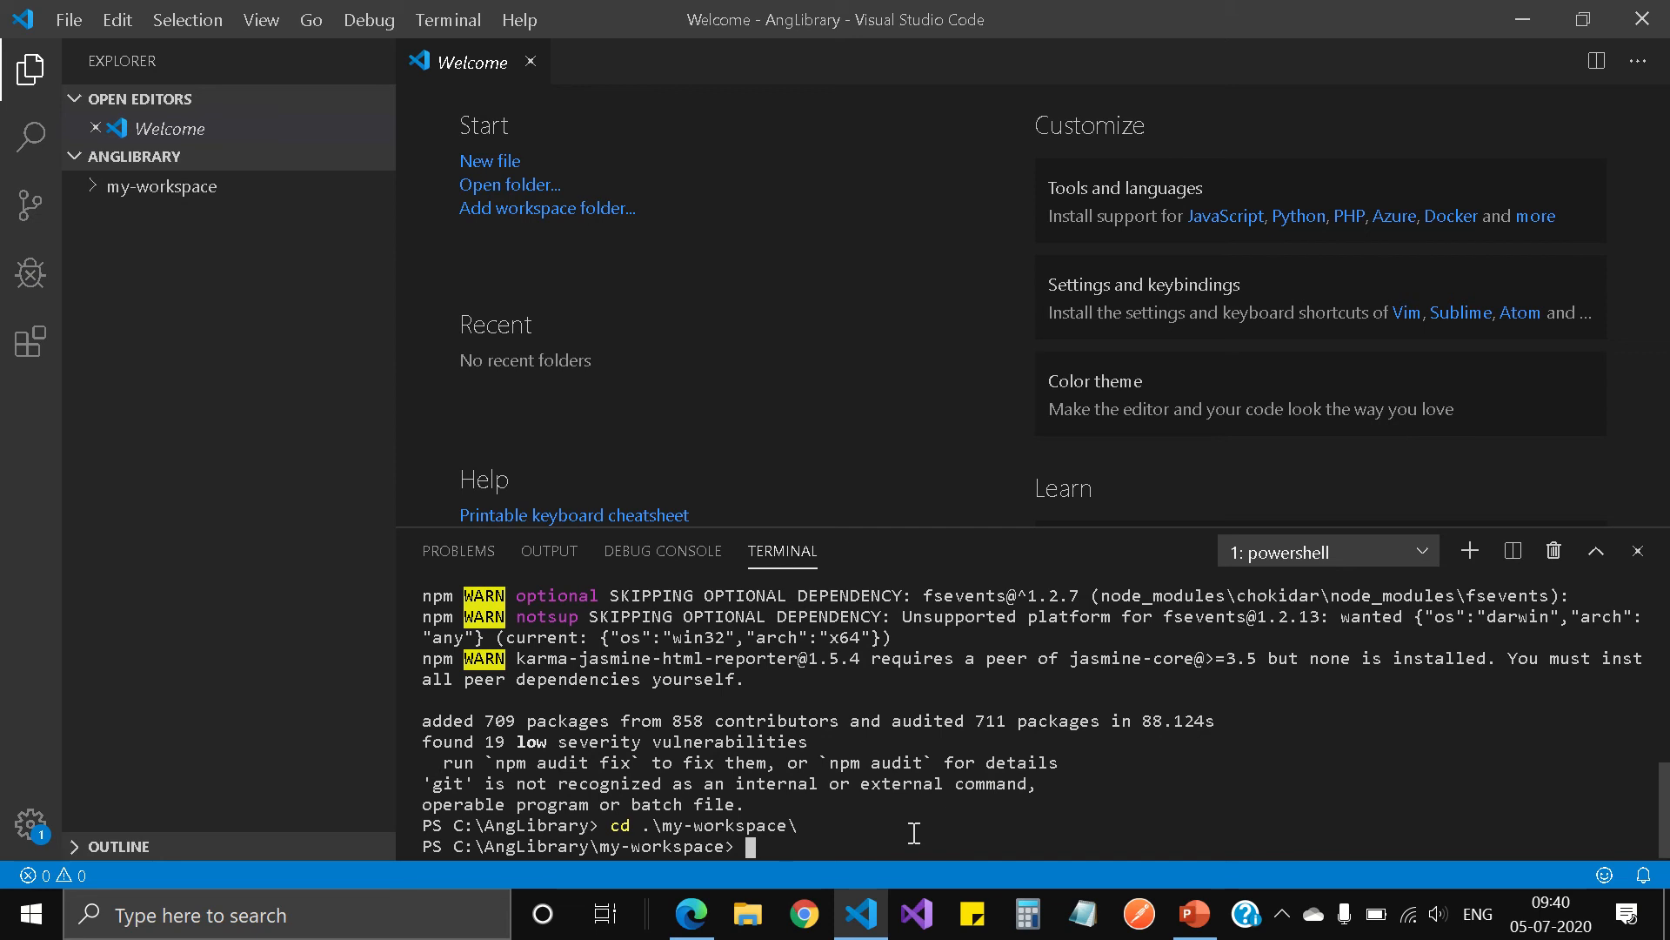
pyautogui.write('cls')
pyautogui.press('Return')
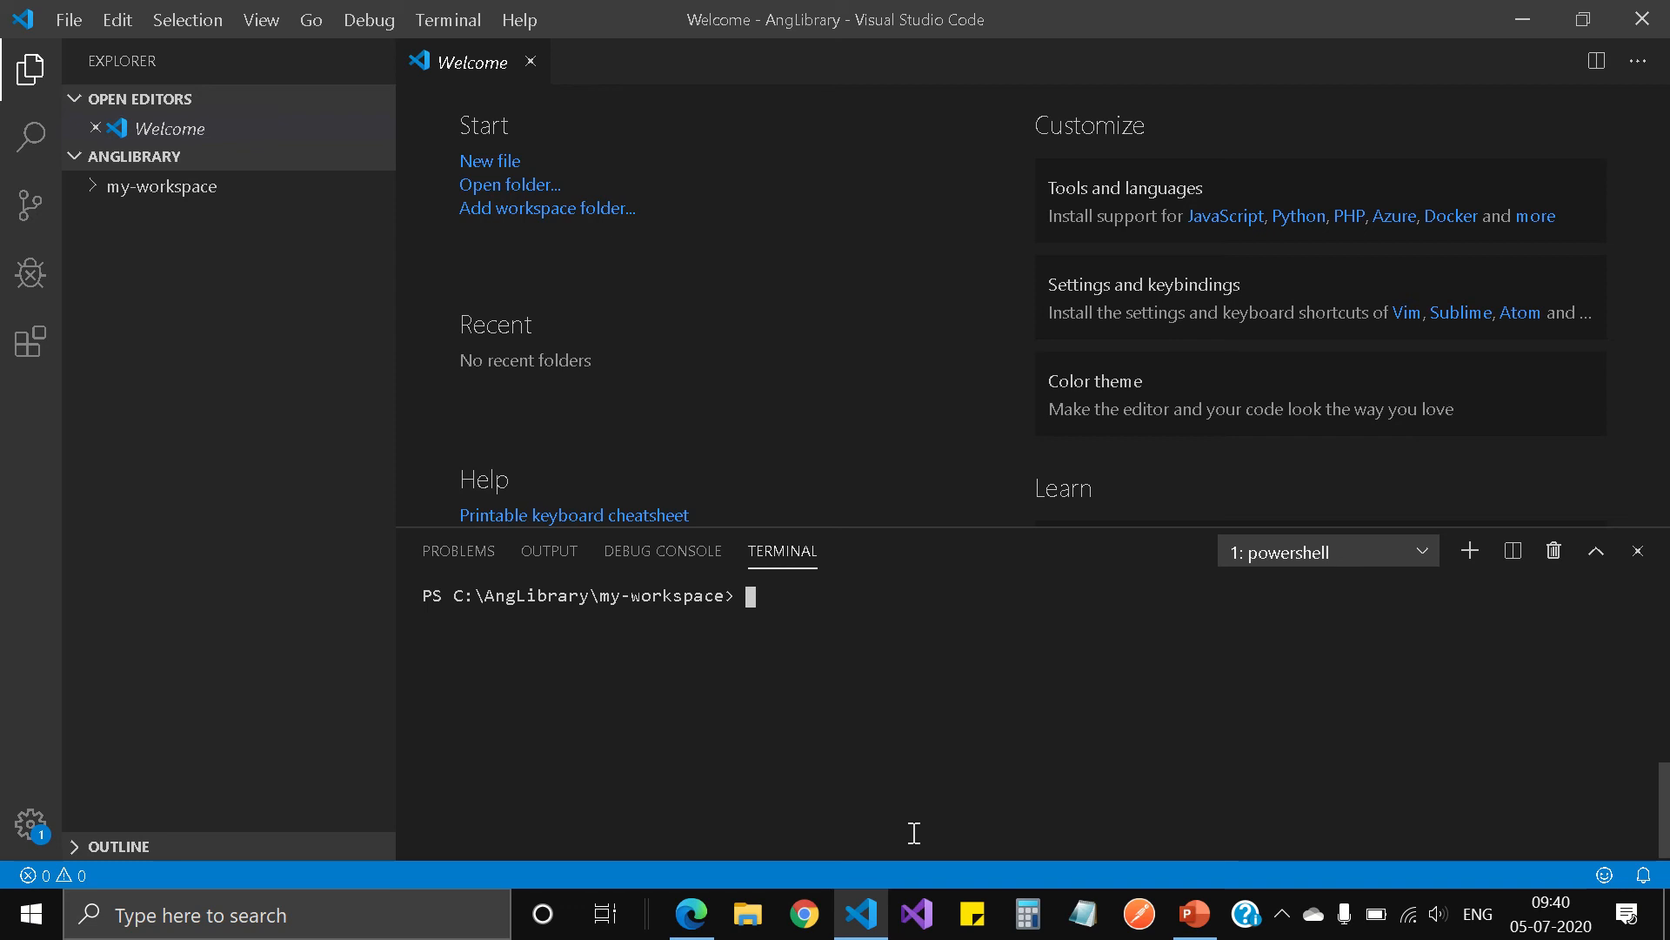
# Step: Generate a library in the workspace by running ng g library my-lib, and clear the terminal once it completes
pyautogui.write('ng g library my-lib')
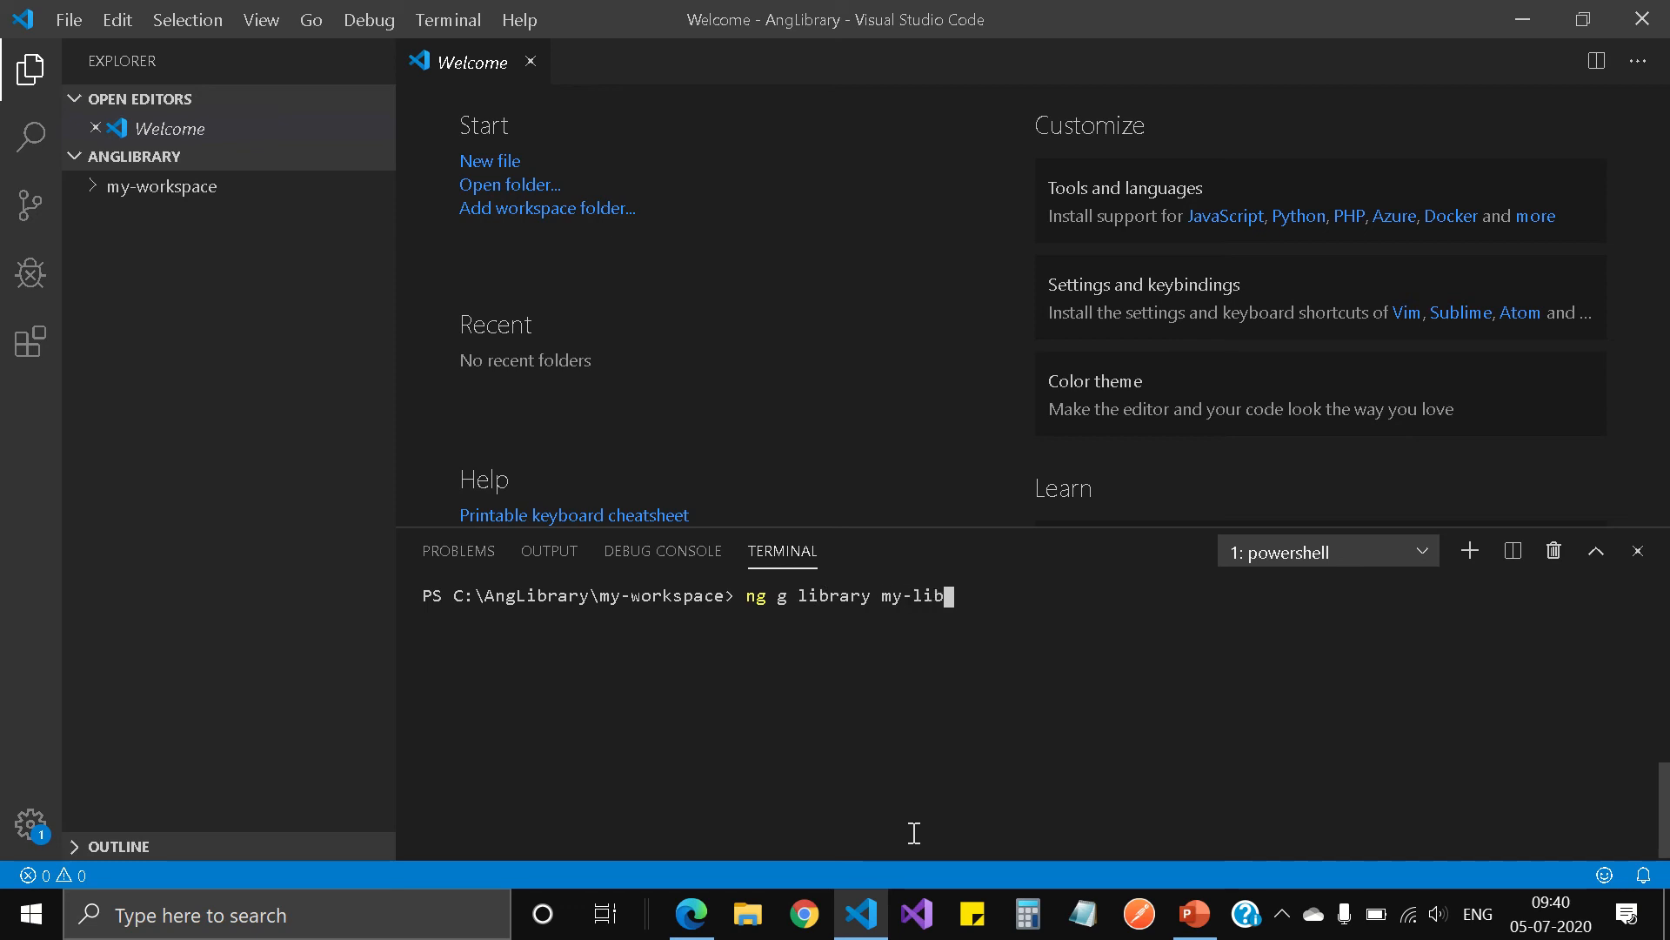
pyautogui.press('Return')
pyautogui.moveTo(674, 9)
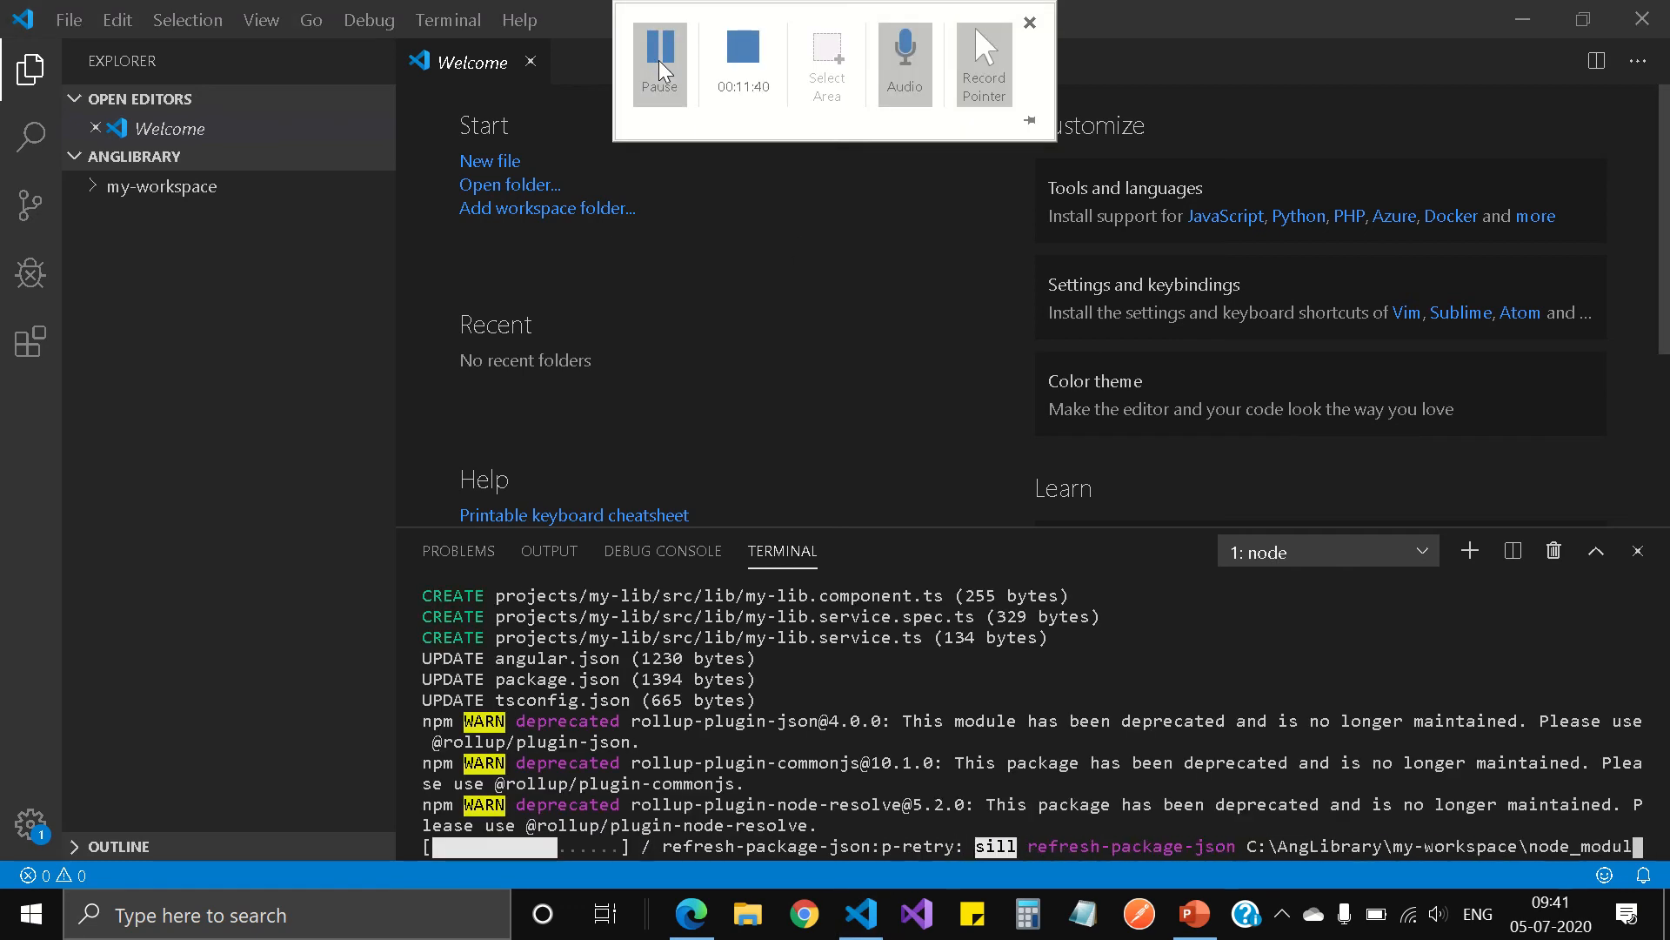
pyautogui.click(661, 70)
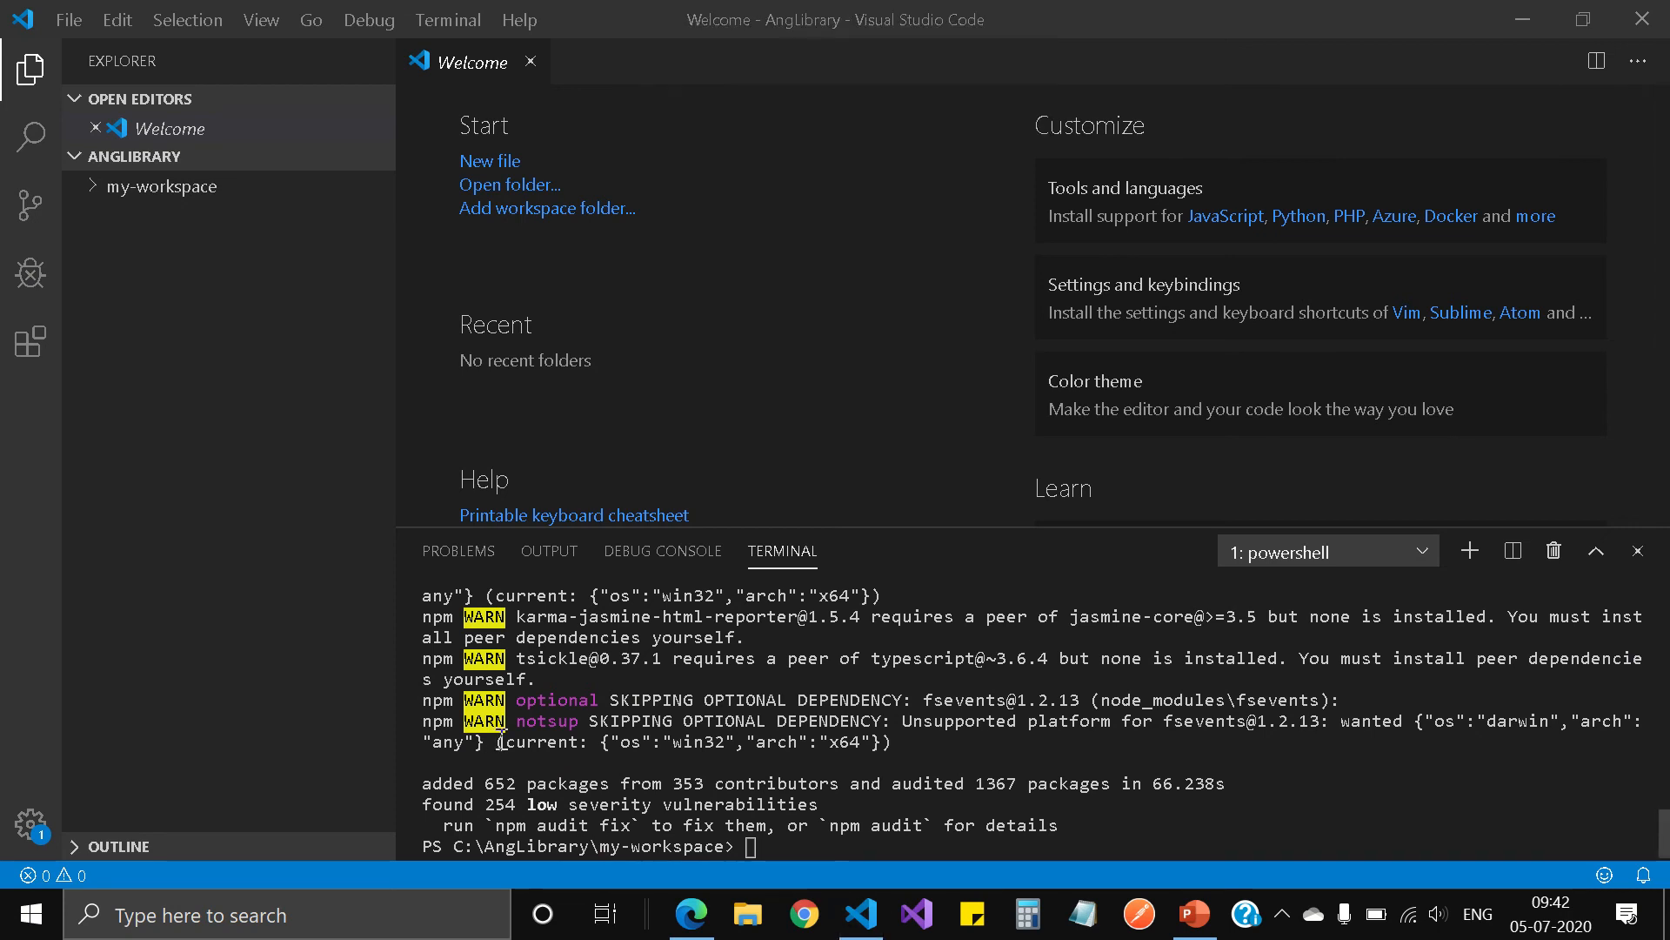
pyautogui.click(780, 851)
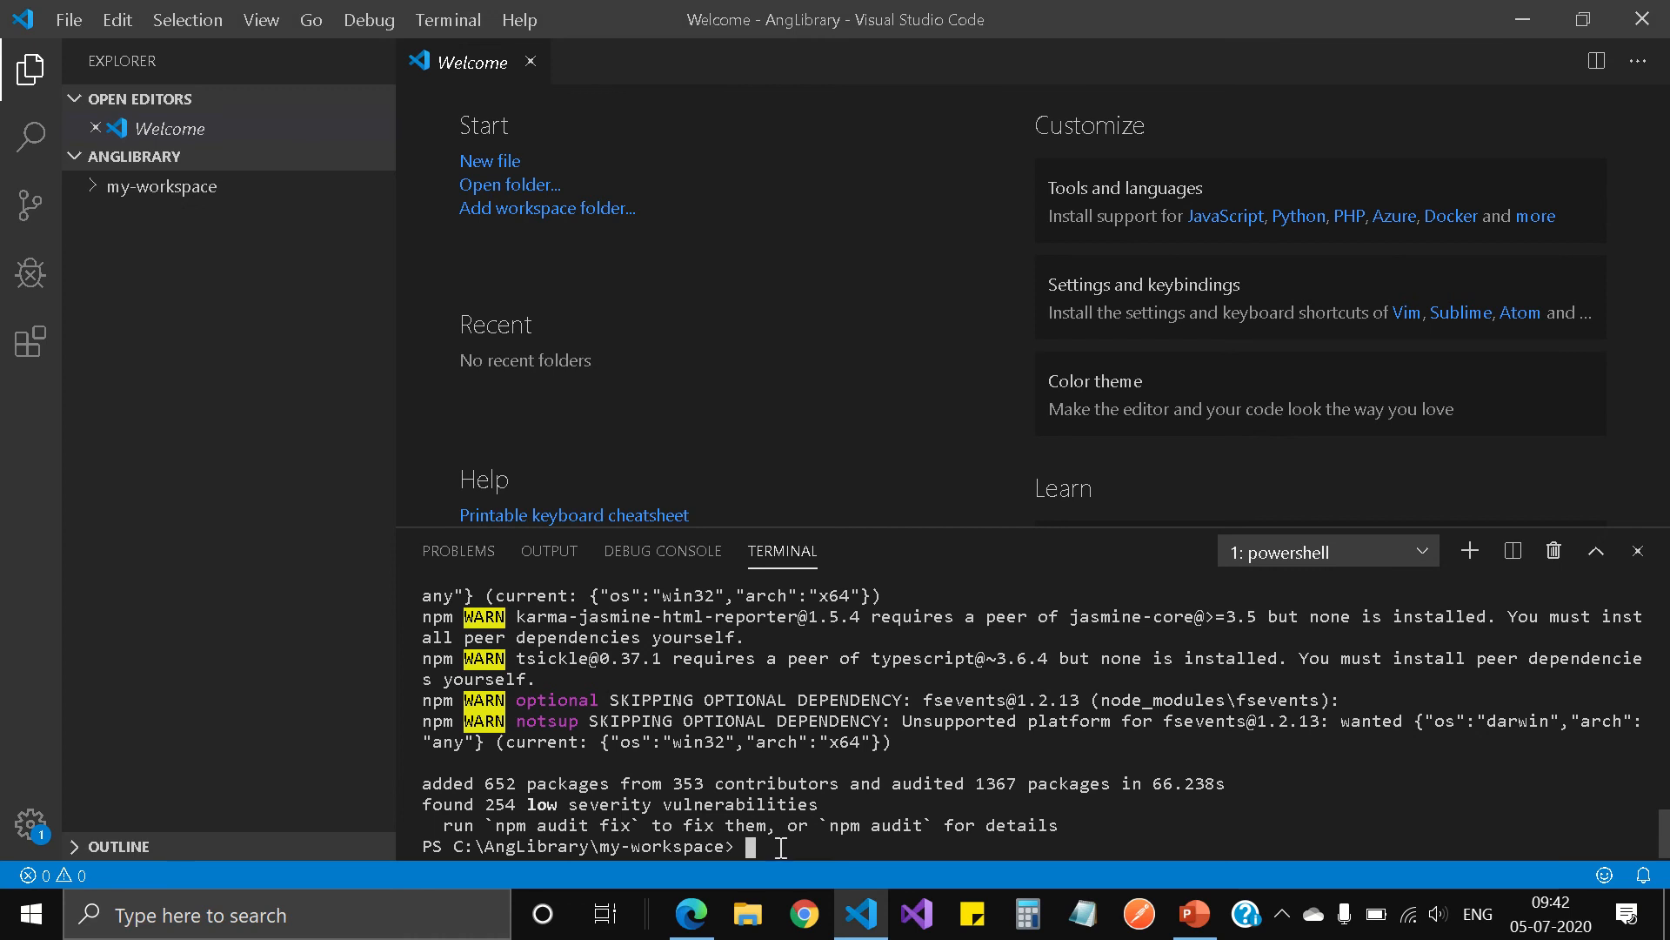
pyautogui.write('cls')
pyautogui.press('Return')
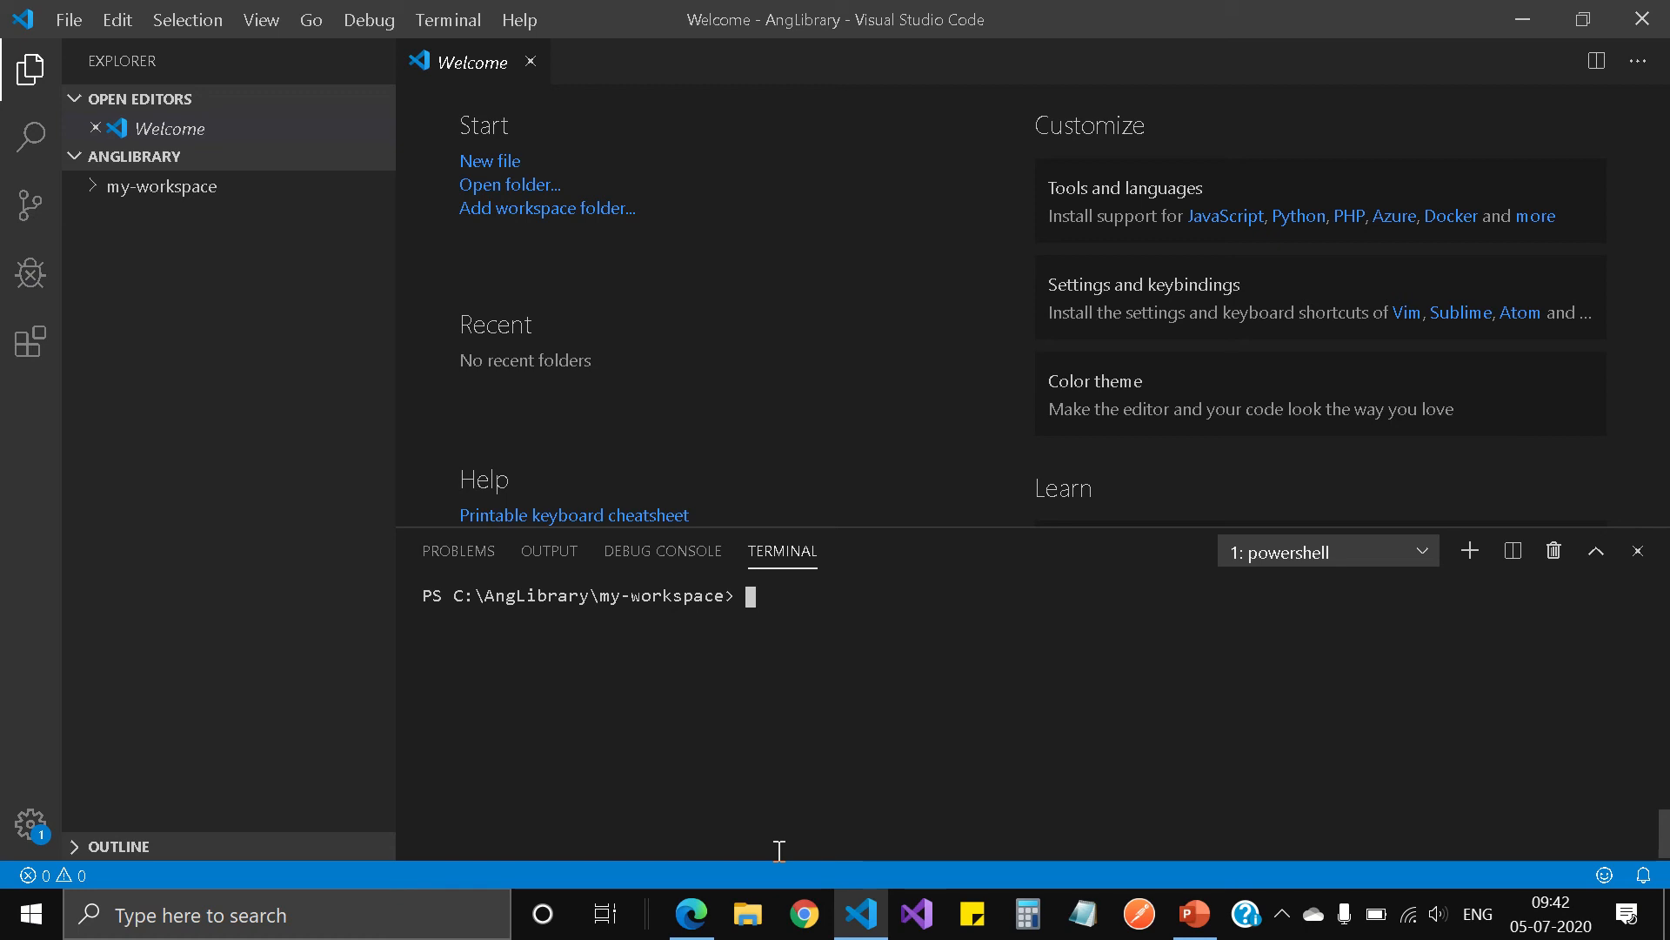
# Step: Switch to File Explorer and open the C:\AngLibrary\my-workspace folder
pyautogui.click(747, 927)
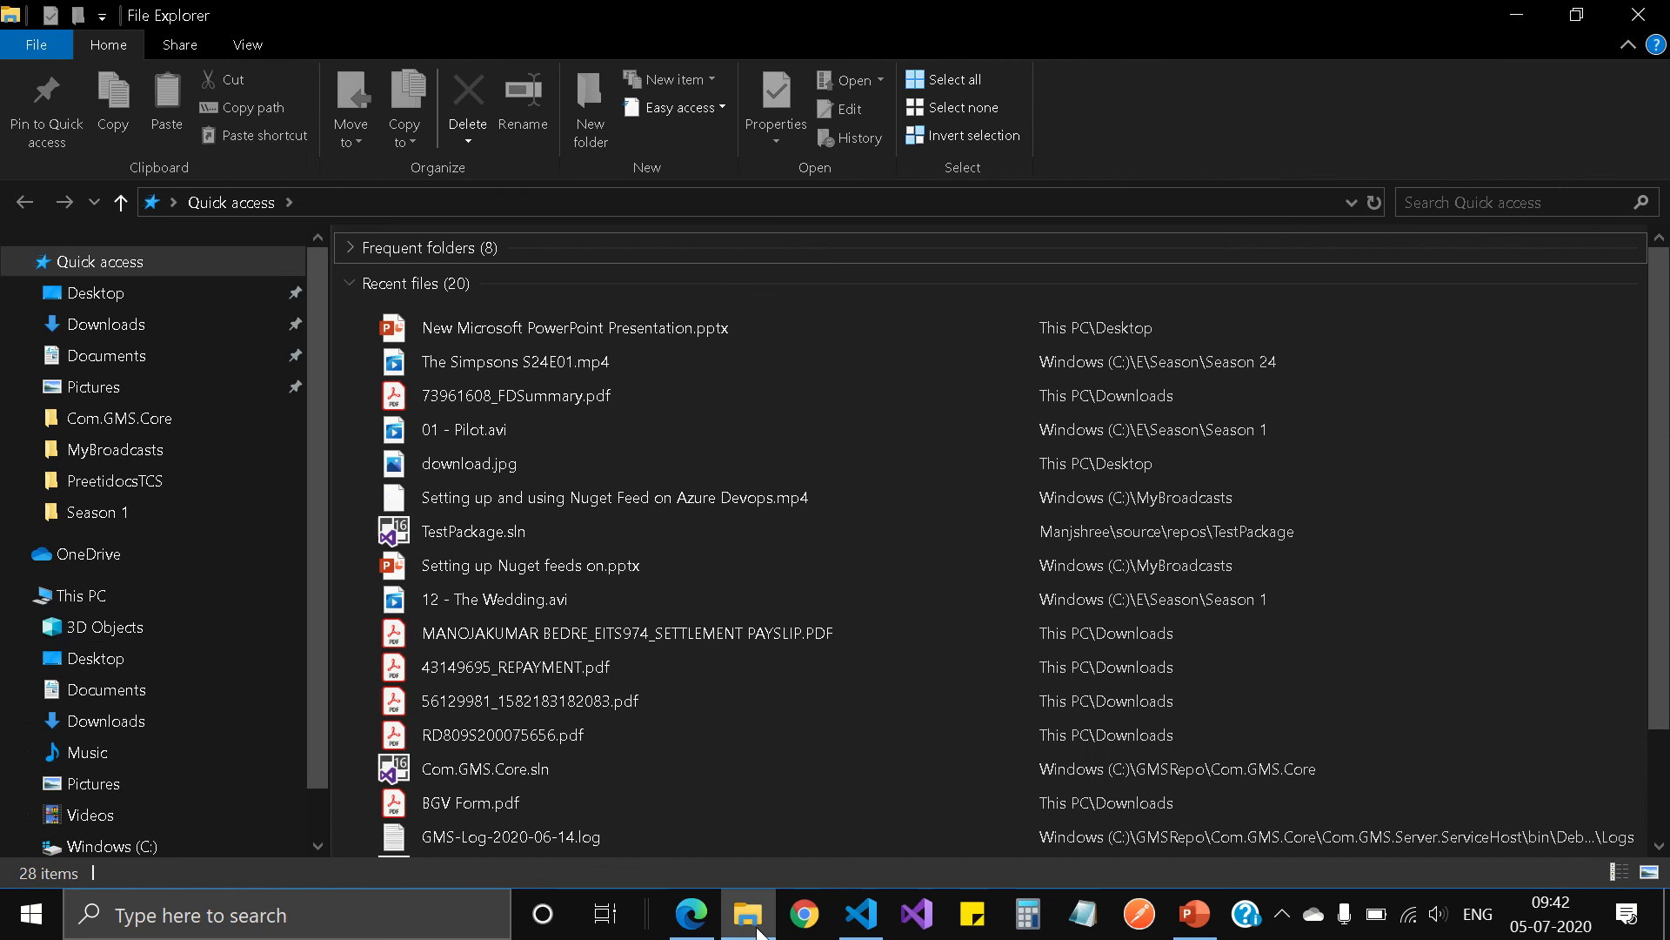
pyautogui.click(102, 607)
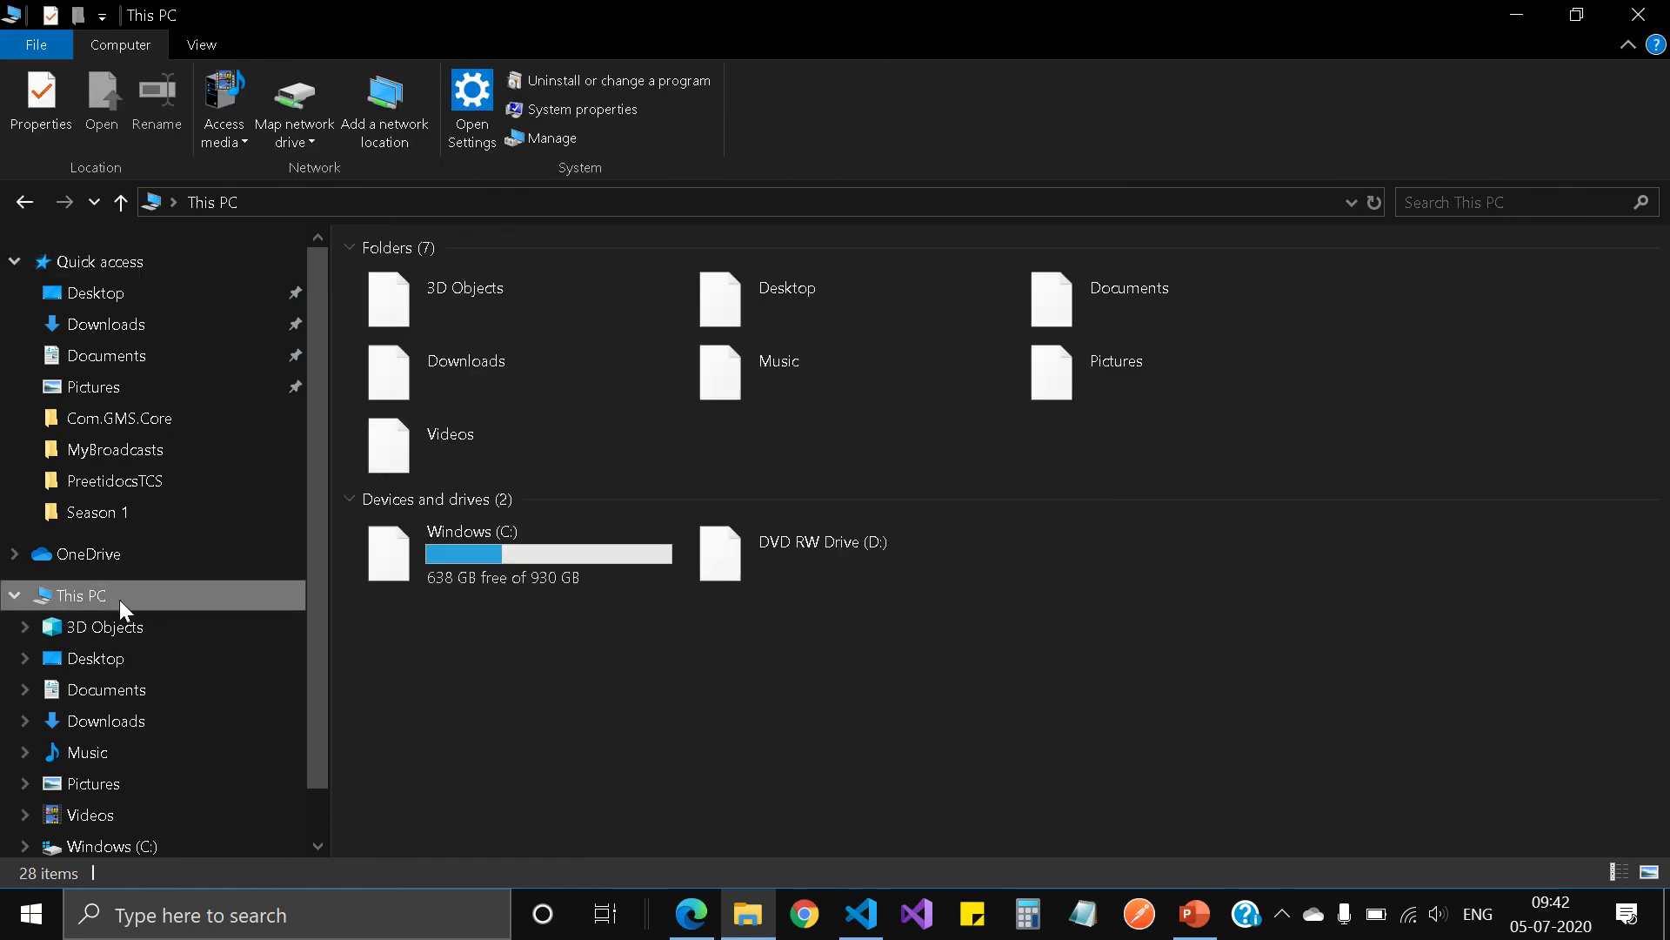
pyautogui.doubleClick(545, 545)
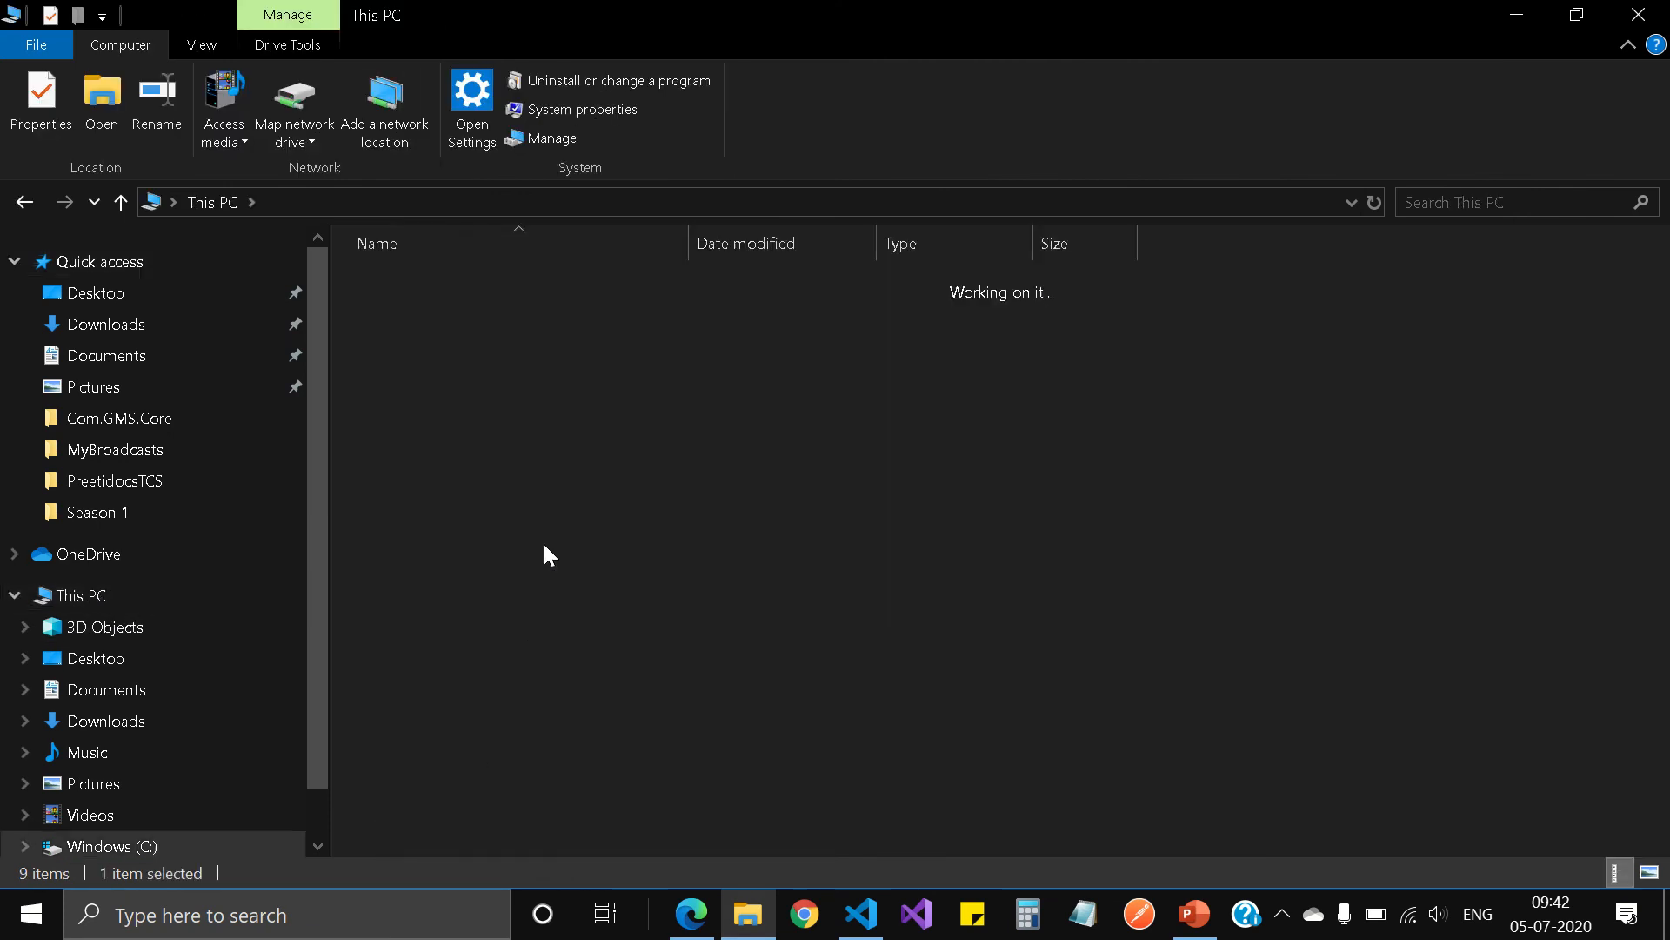
pyautogui.doubleClick(455, 343)
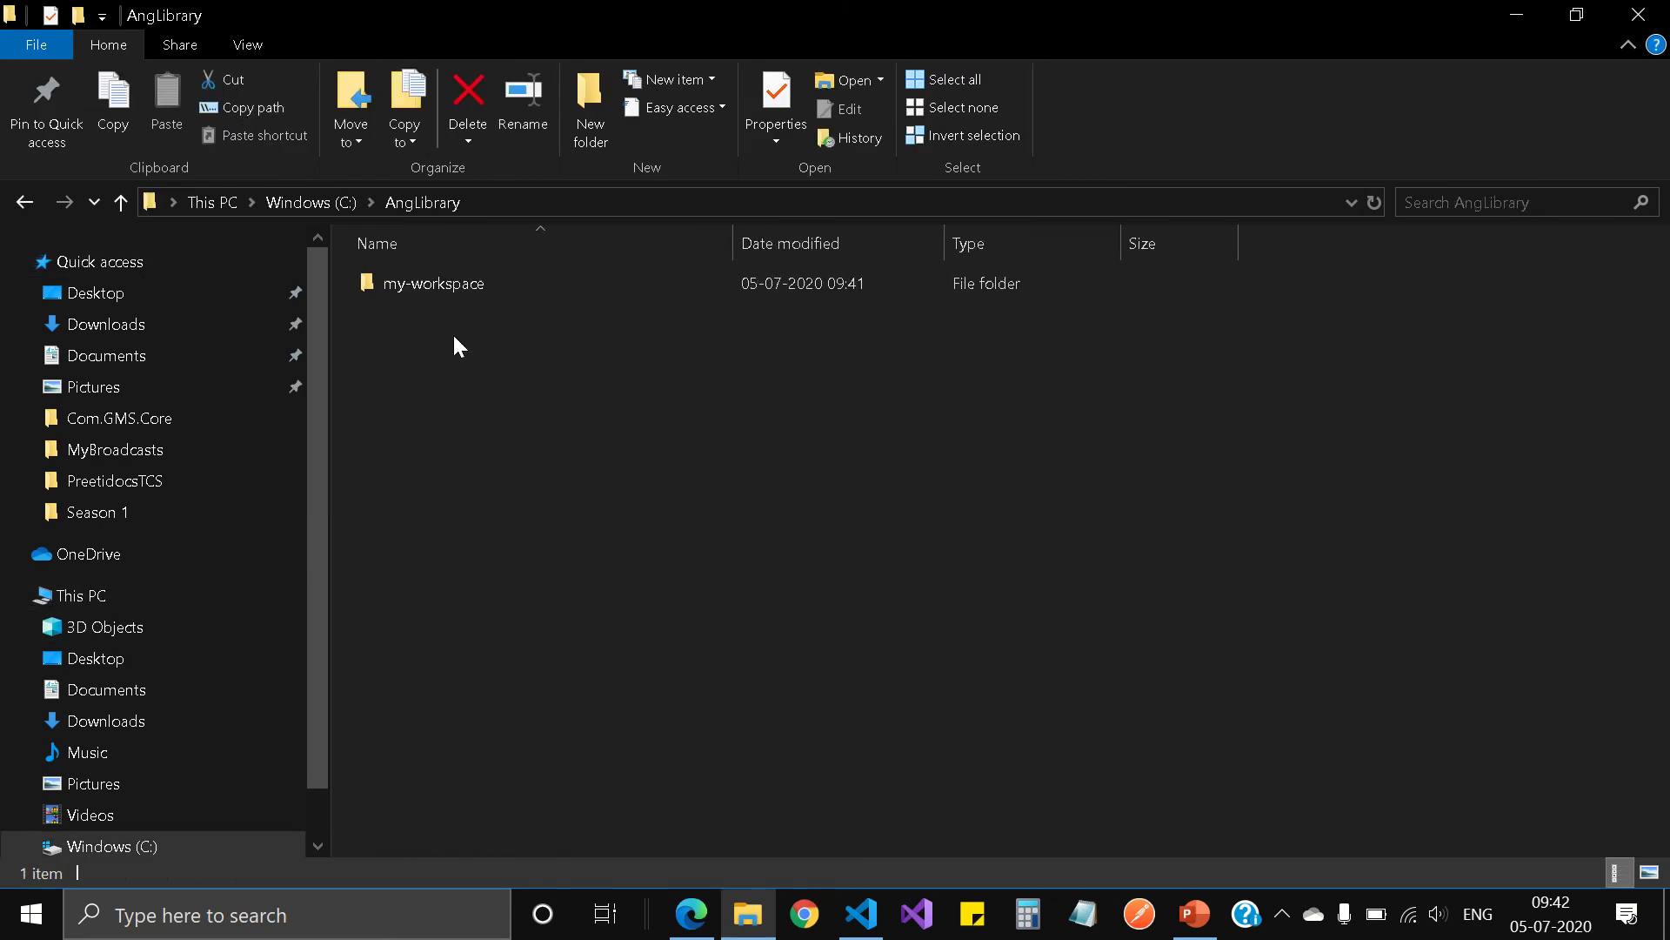
pyautogui.doubleClick(481, 285)
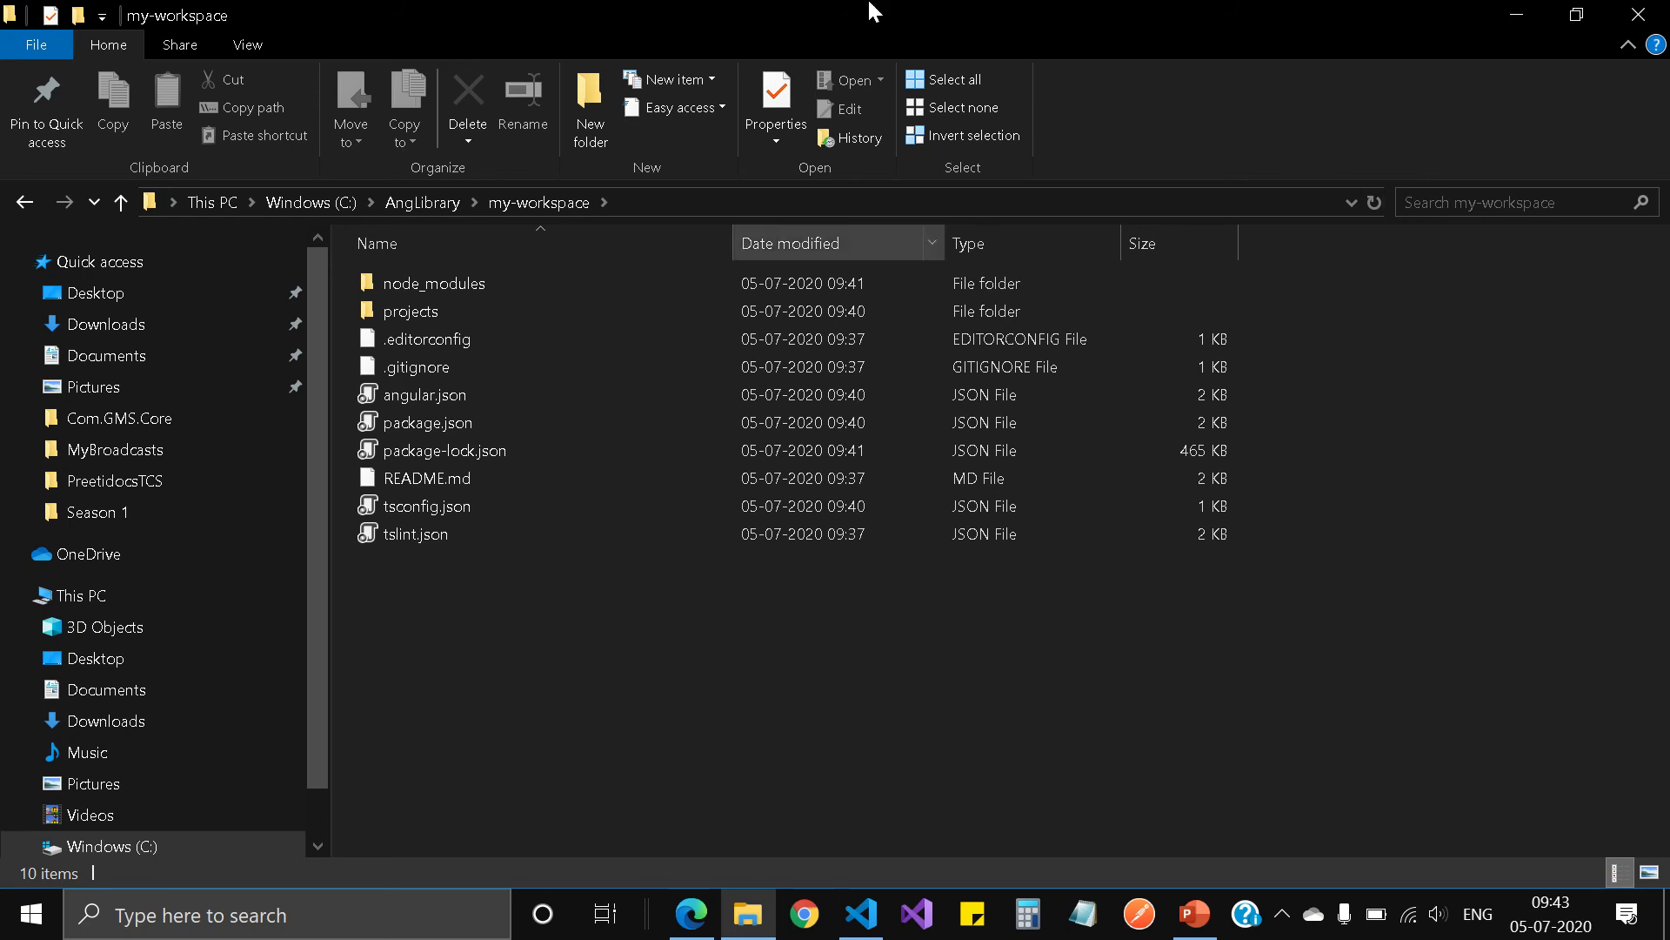
pyautogui.moveTo(804, 3)
pyautogui.click(663, 58)
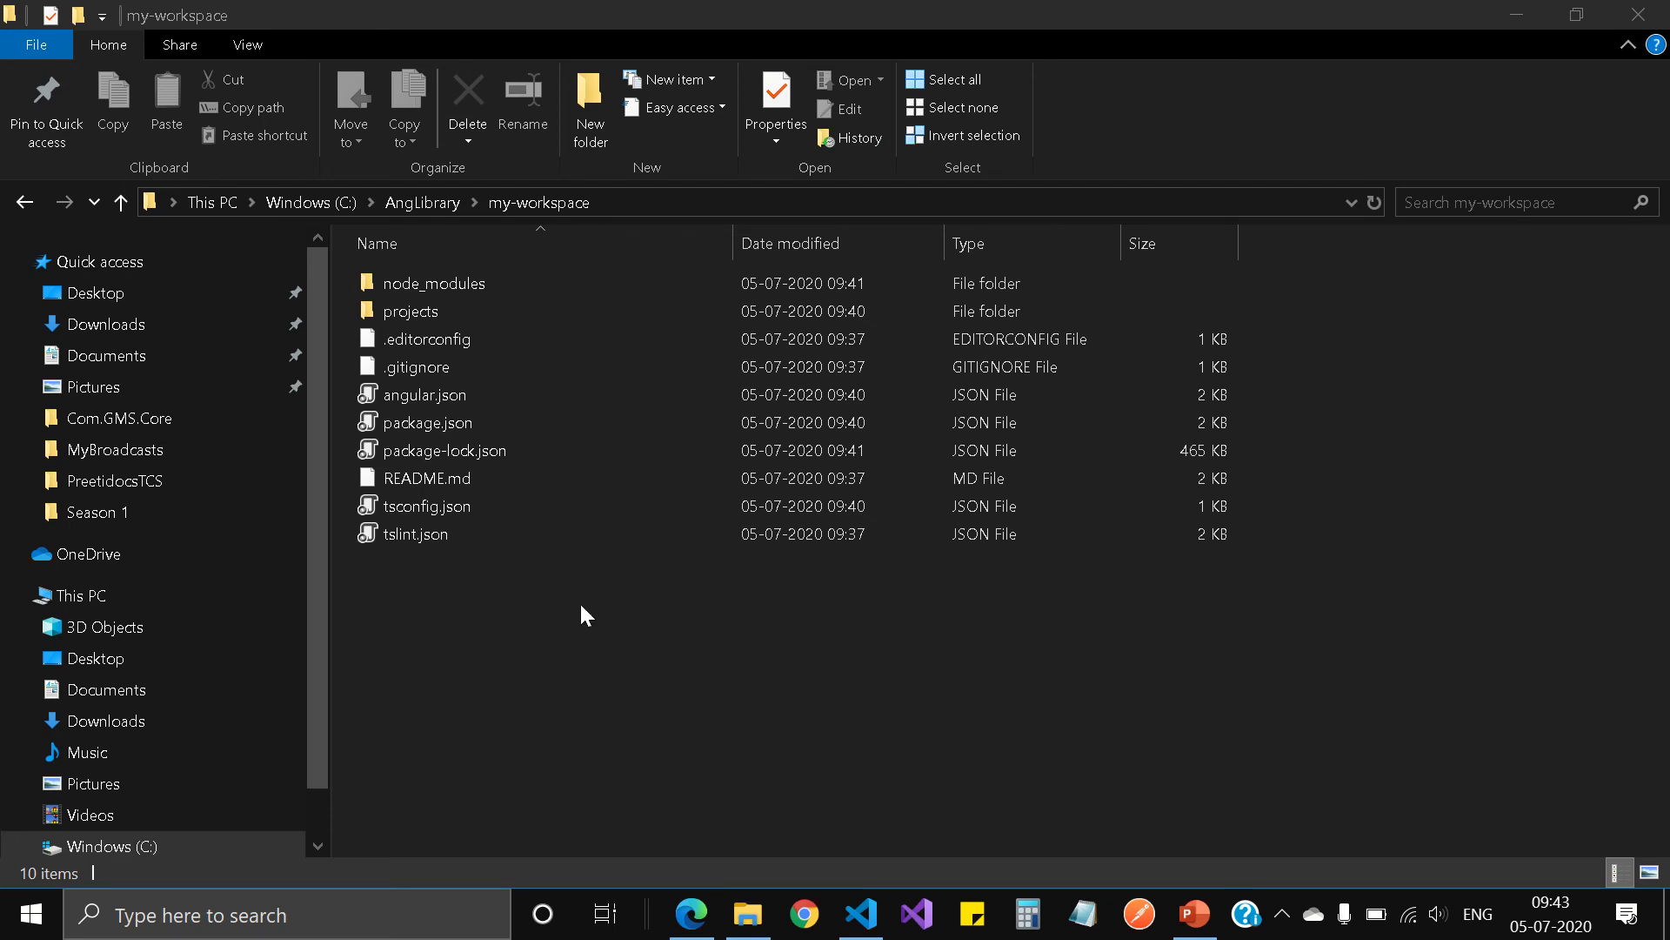
# Step: Check the workspace's projects folder and open the my-lib library folder inside it
pyautogui.doubleClick(424, 312)
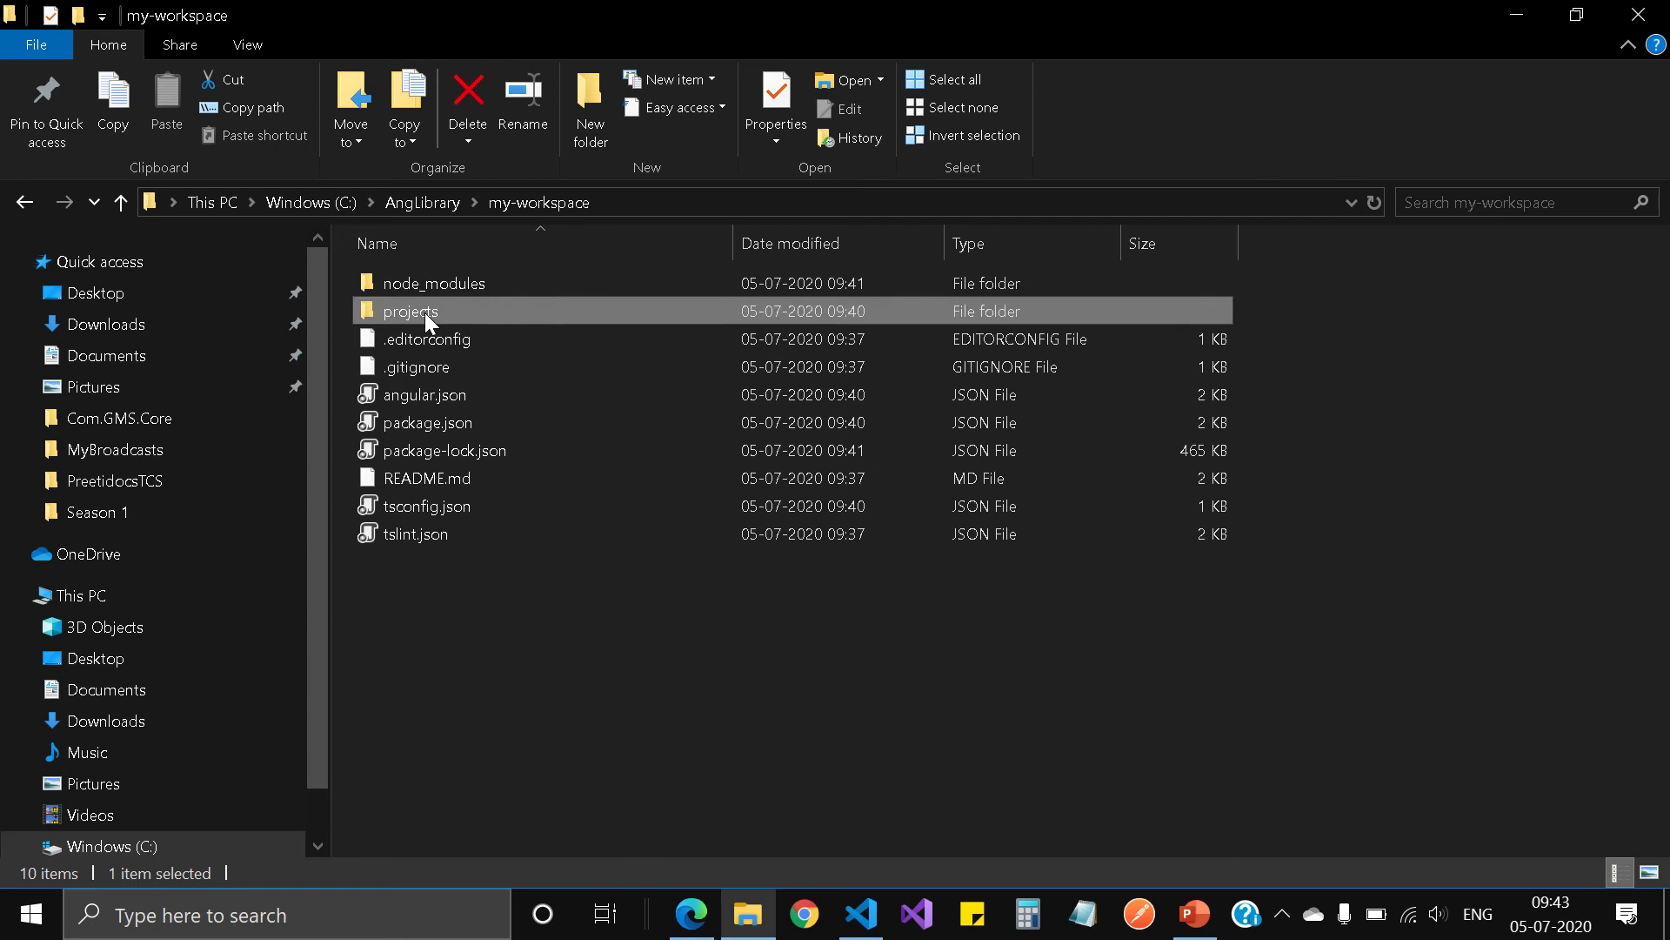
pyautogui.click(548, 202)
pyautogui.doubleClick(435, 310)
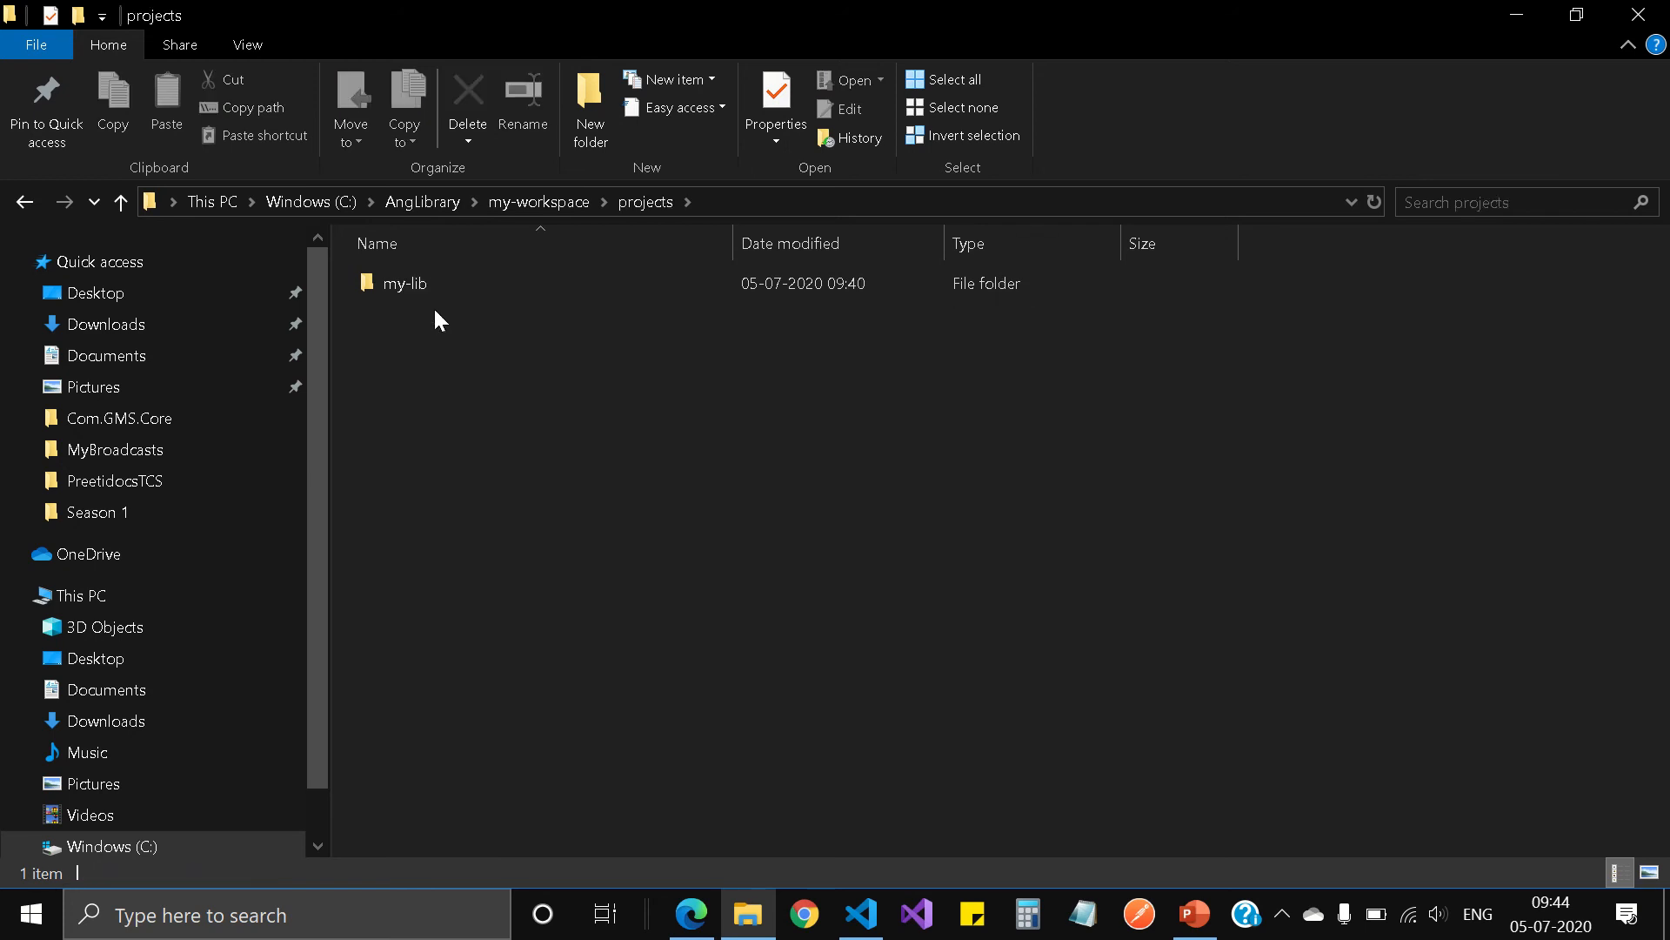
pyautogui.doubleClick(420, 284)
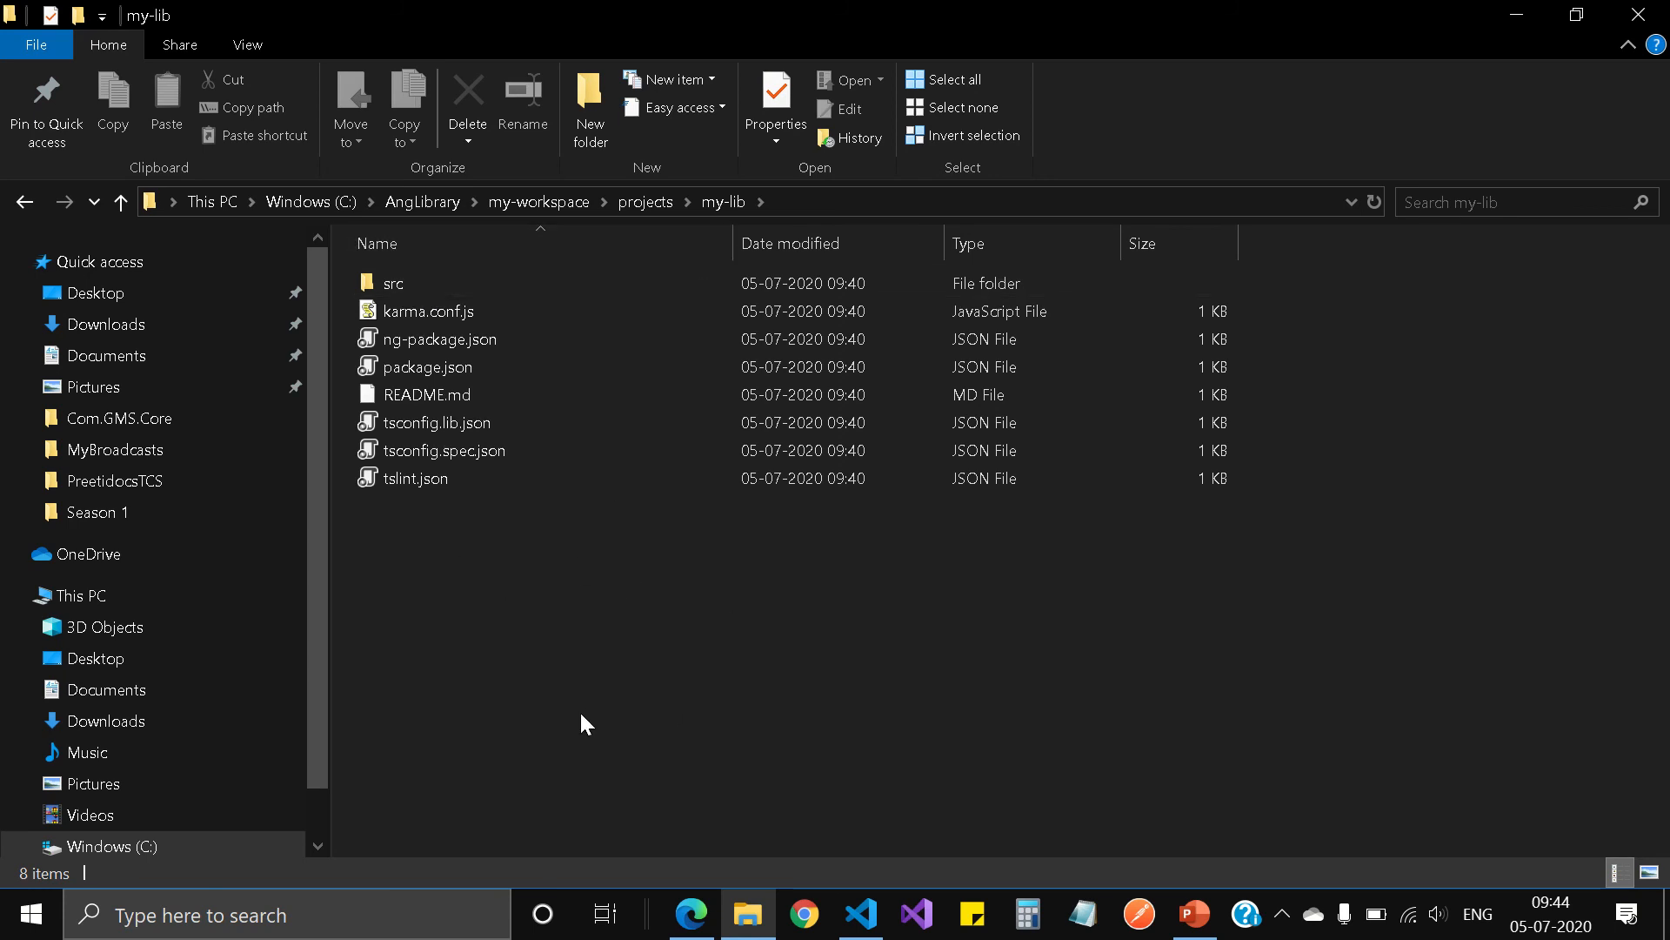
# Step: Create a text document in the my-lib folder and name it .npmrc, accepting the file extension change
pyautogui.rightClick(570, 648)
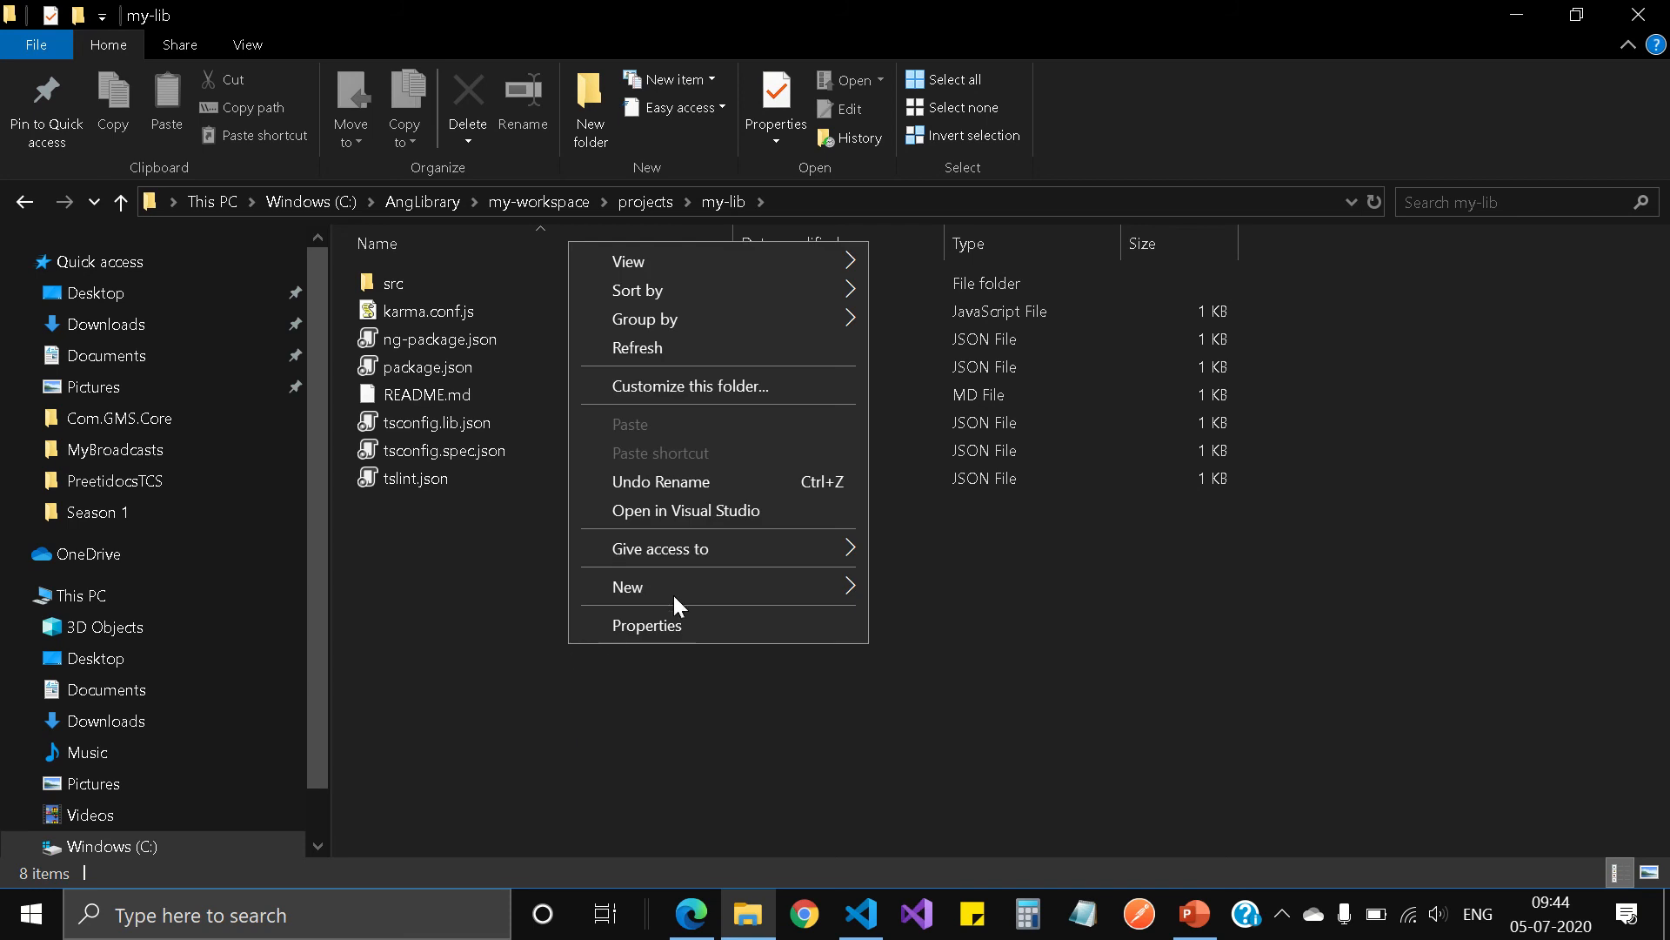
pyautogui.moveTo(719, 590)
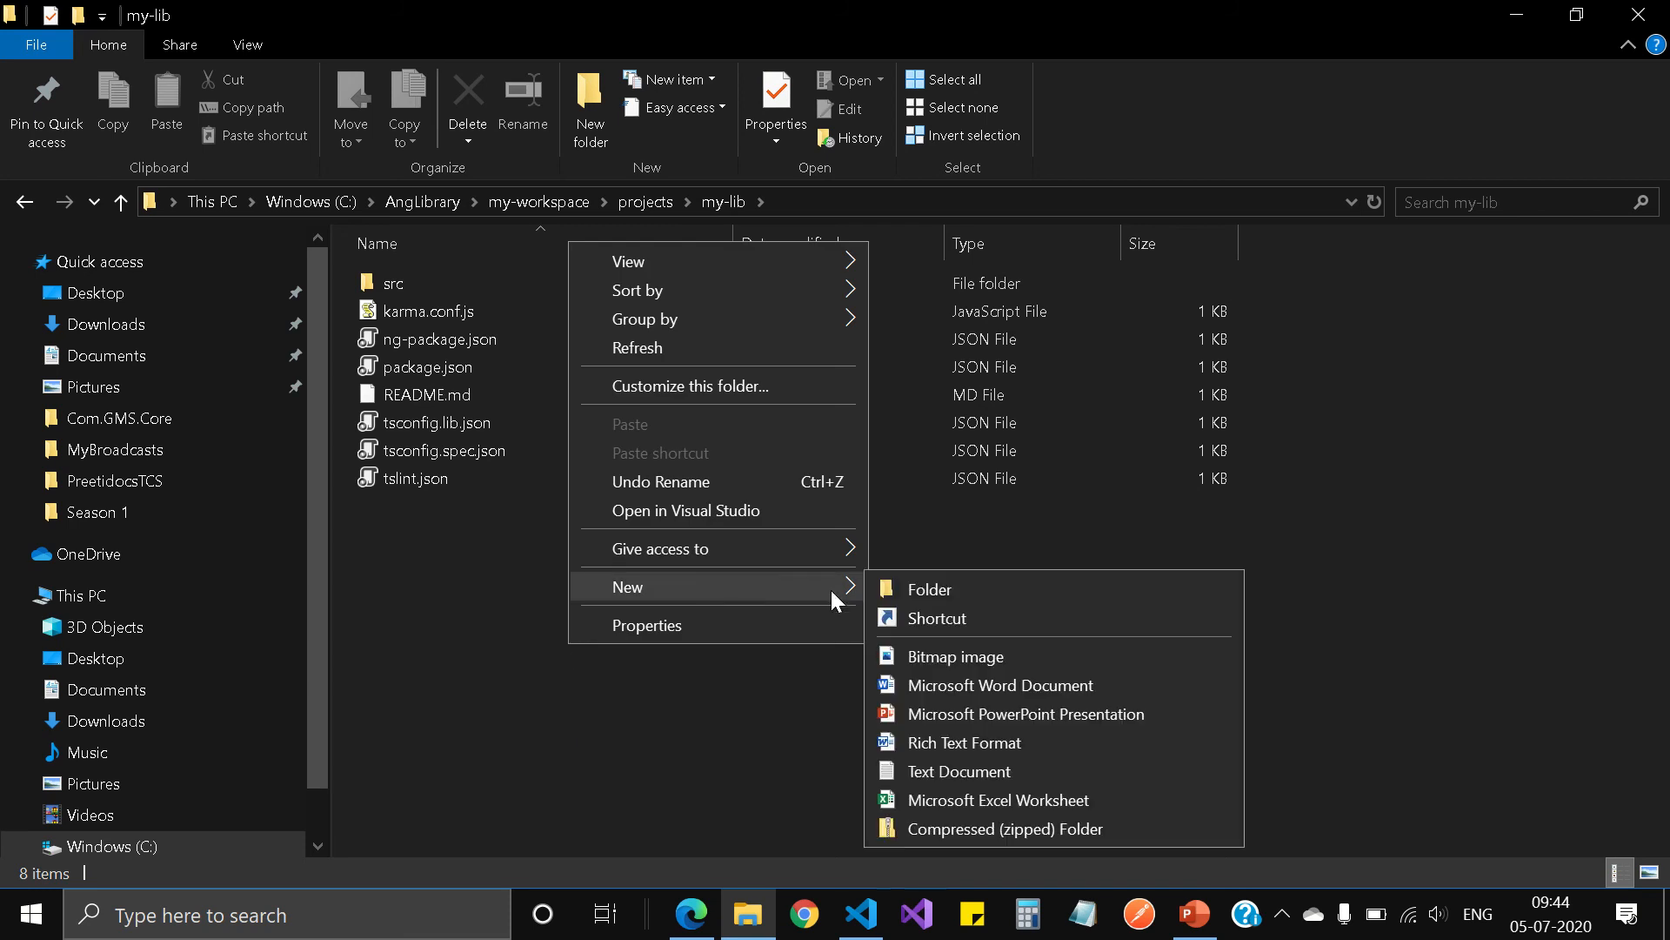
pyautogui.click(927, 771)
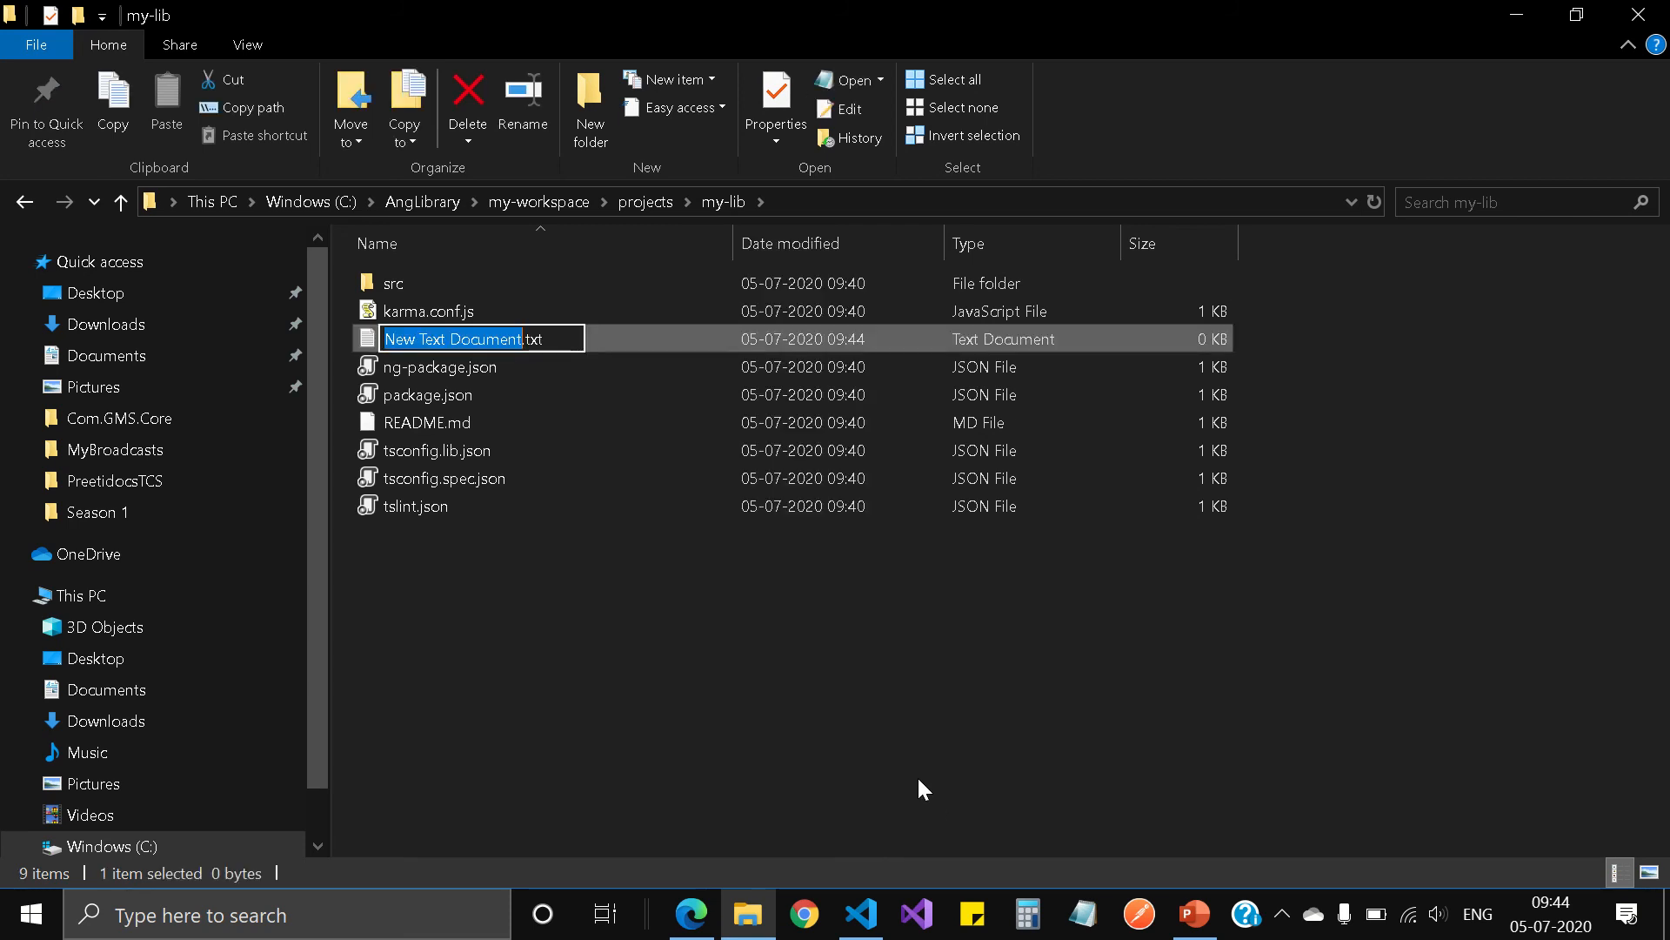
pyautogui.press('End')
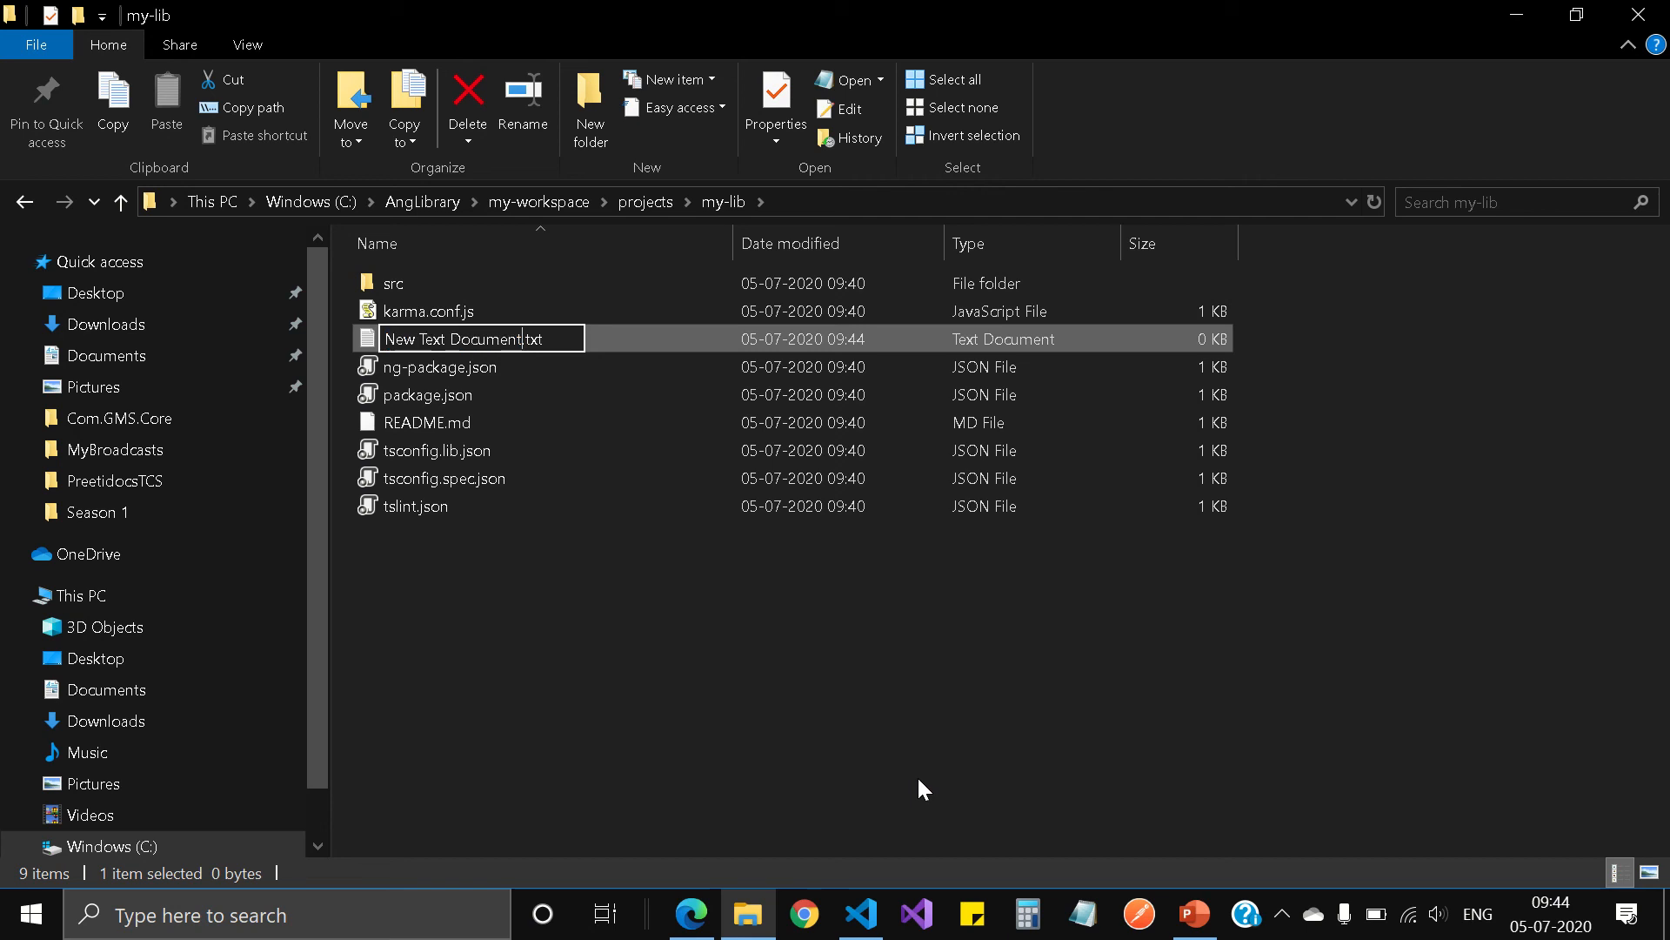
pyautogui.press('BackSpace')
pyautogui.press('BackSpace')
pyautogui.press('BackSpace')
pyautogui.press('BackSpace')
pyautogui.press('BackSpace')
pyautogui.press('BackSpace')
pyautogui.press('BackSpace')
pyautogui.press('BackSpace')
pyautogui.press('BackSpace')
pyautogui.press('BackSpace')
pyautogui.press('BackSpace')
pyautogui.press('BackSpace')
pyautogui.press('BackSpace')
pyautogui.press('BackSpace')
pyautogui.press('BackSpace')
pyautogui.press('BackSpace')
pyautogui.press('BackSpace')
pyautogui.press('BackSpace')
pyautogui.press('BackSpace')
pyautogui.press('BackSpace')
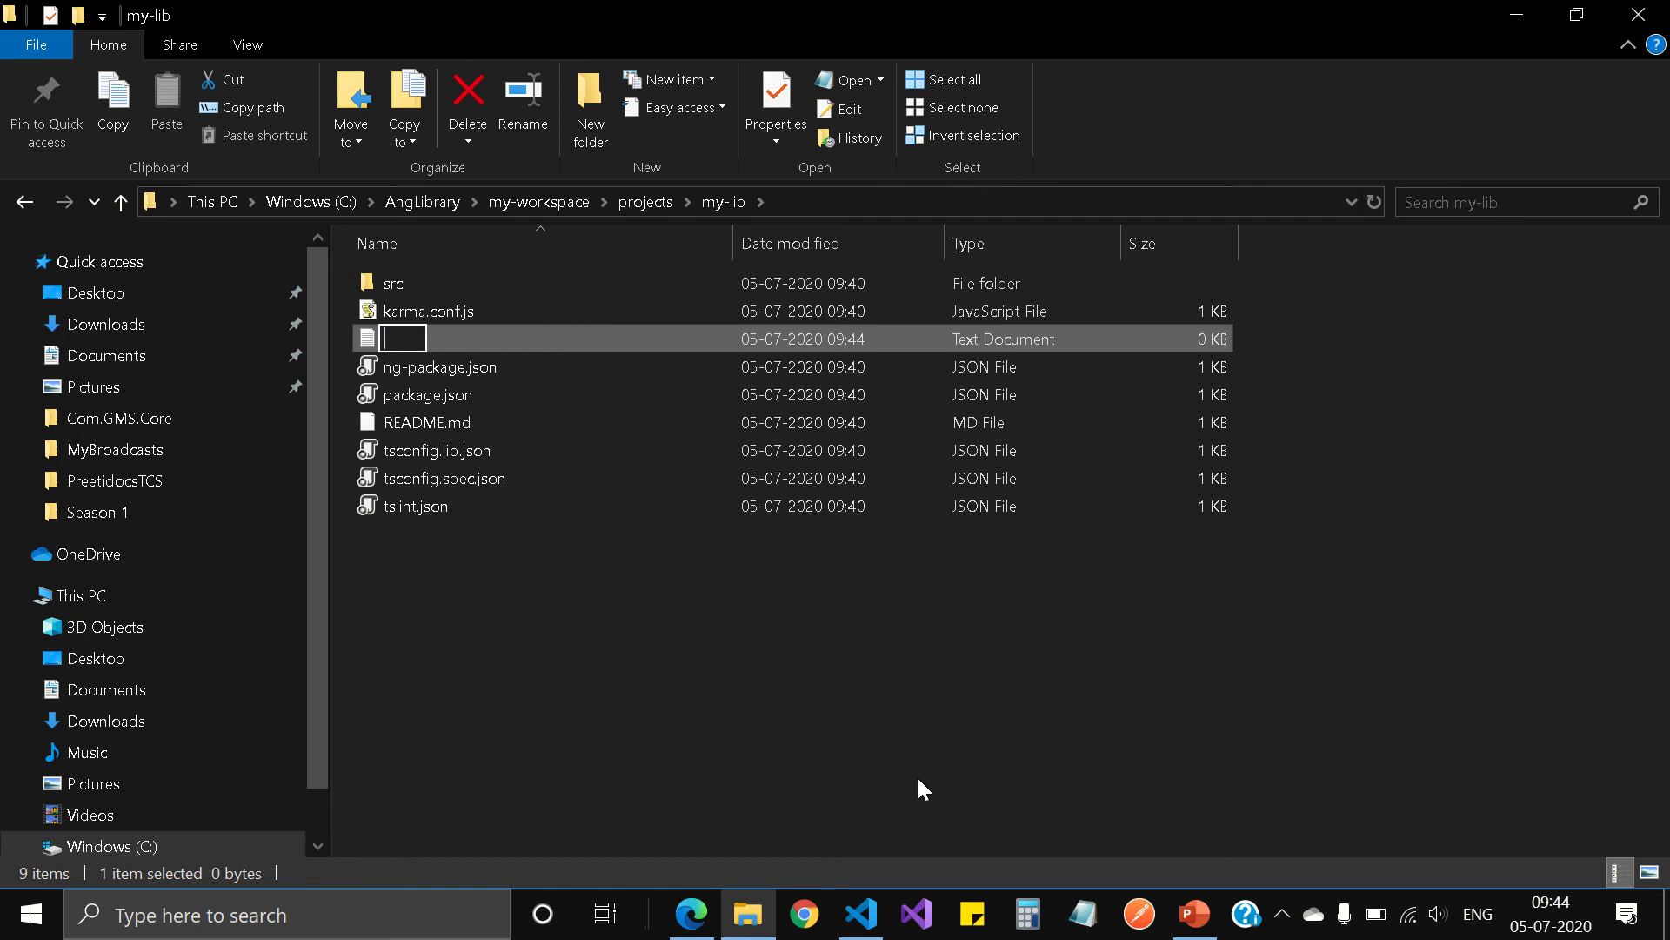
pyautogui.write('.npmrc')
pyautogui.press('Return')
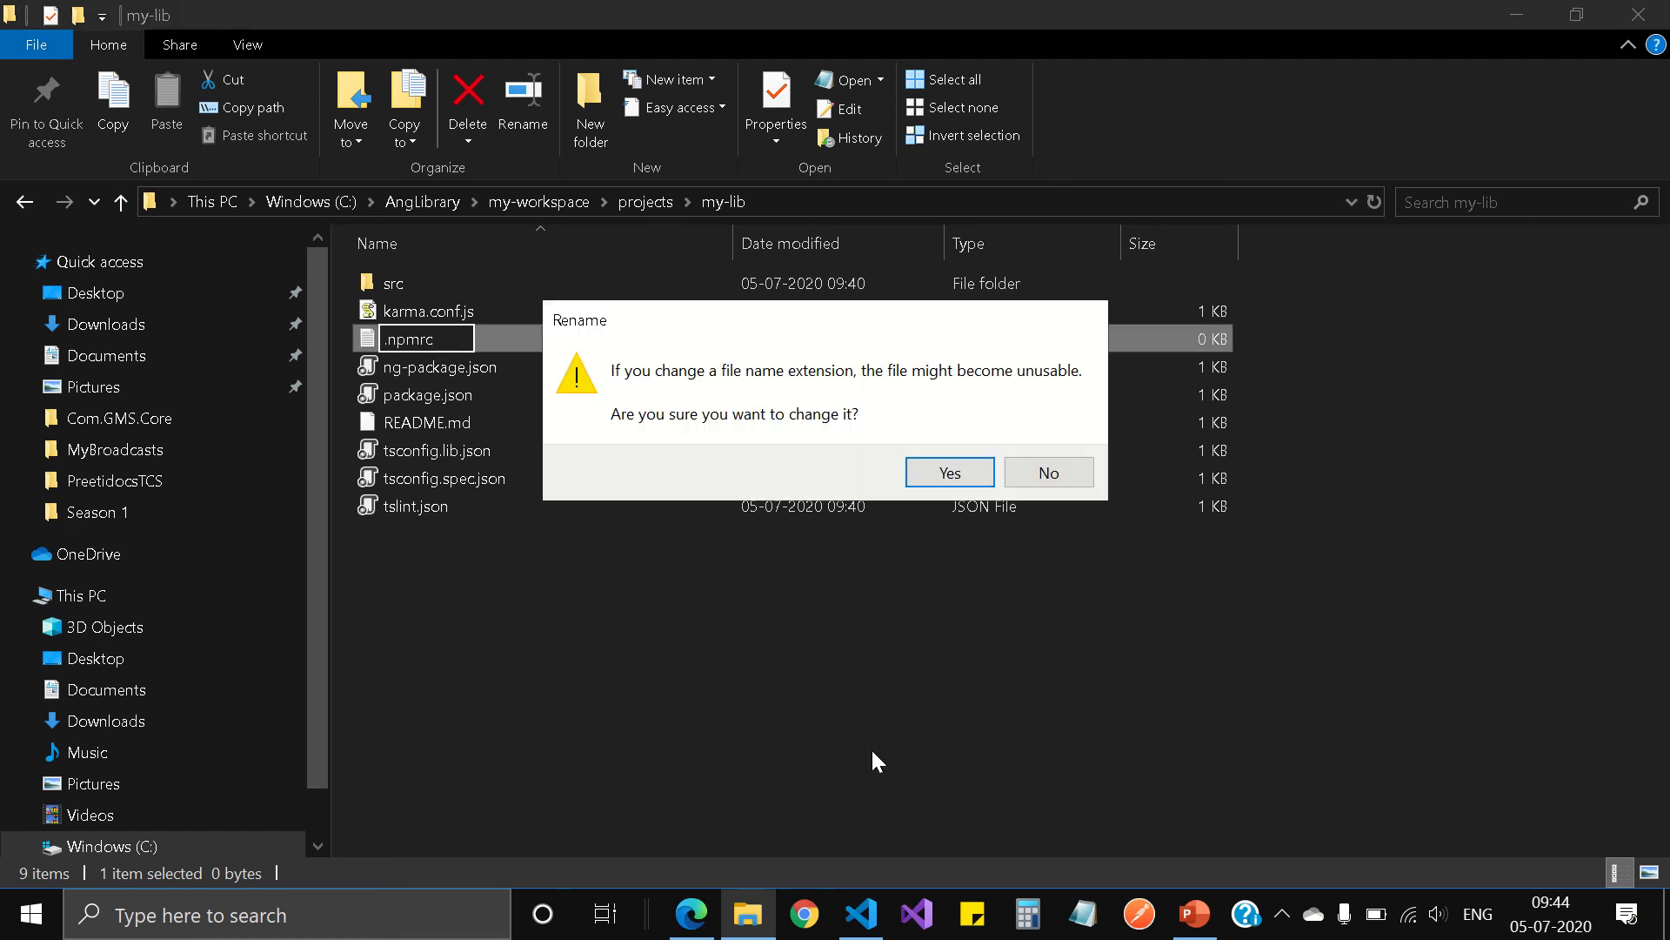
pyautogui.click(964, 472)
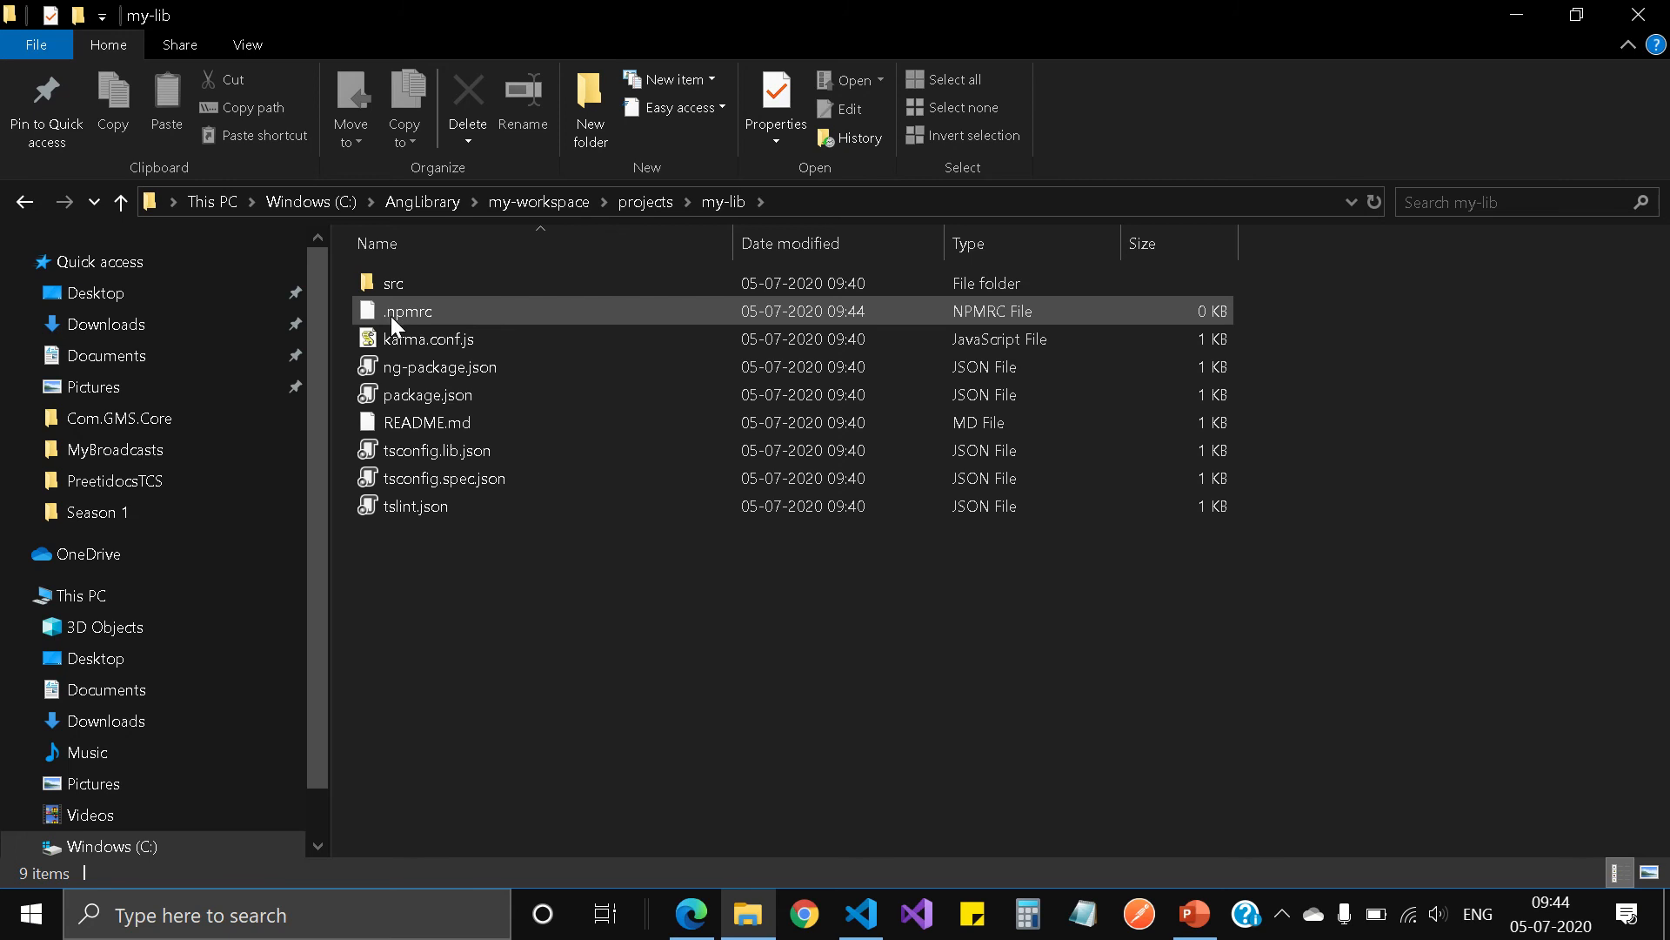
# Step: Open the .npmrc file for editing in Notepad++
pyautogui.click(437, 310)
pyautogui.rightClick(432, 307)
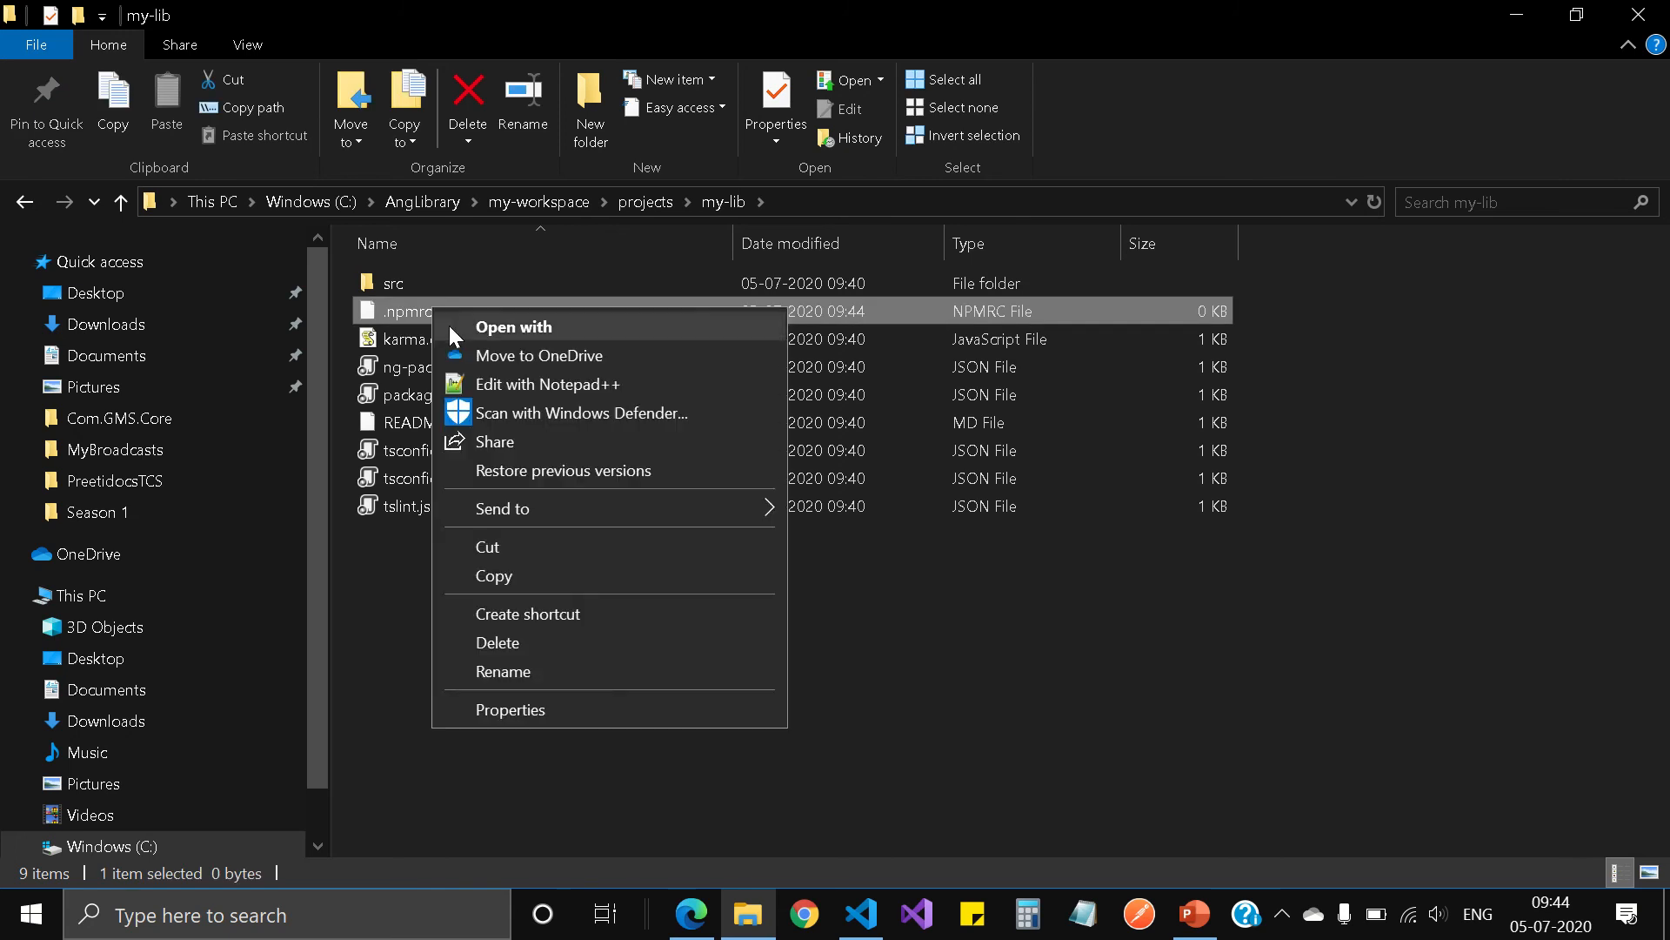
pyautogui.click(503, 388)
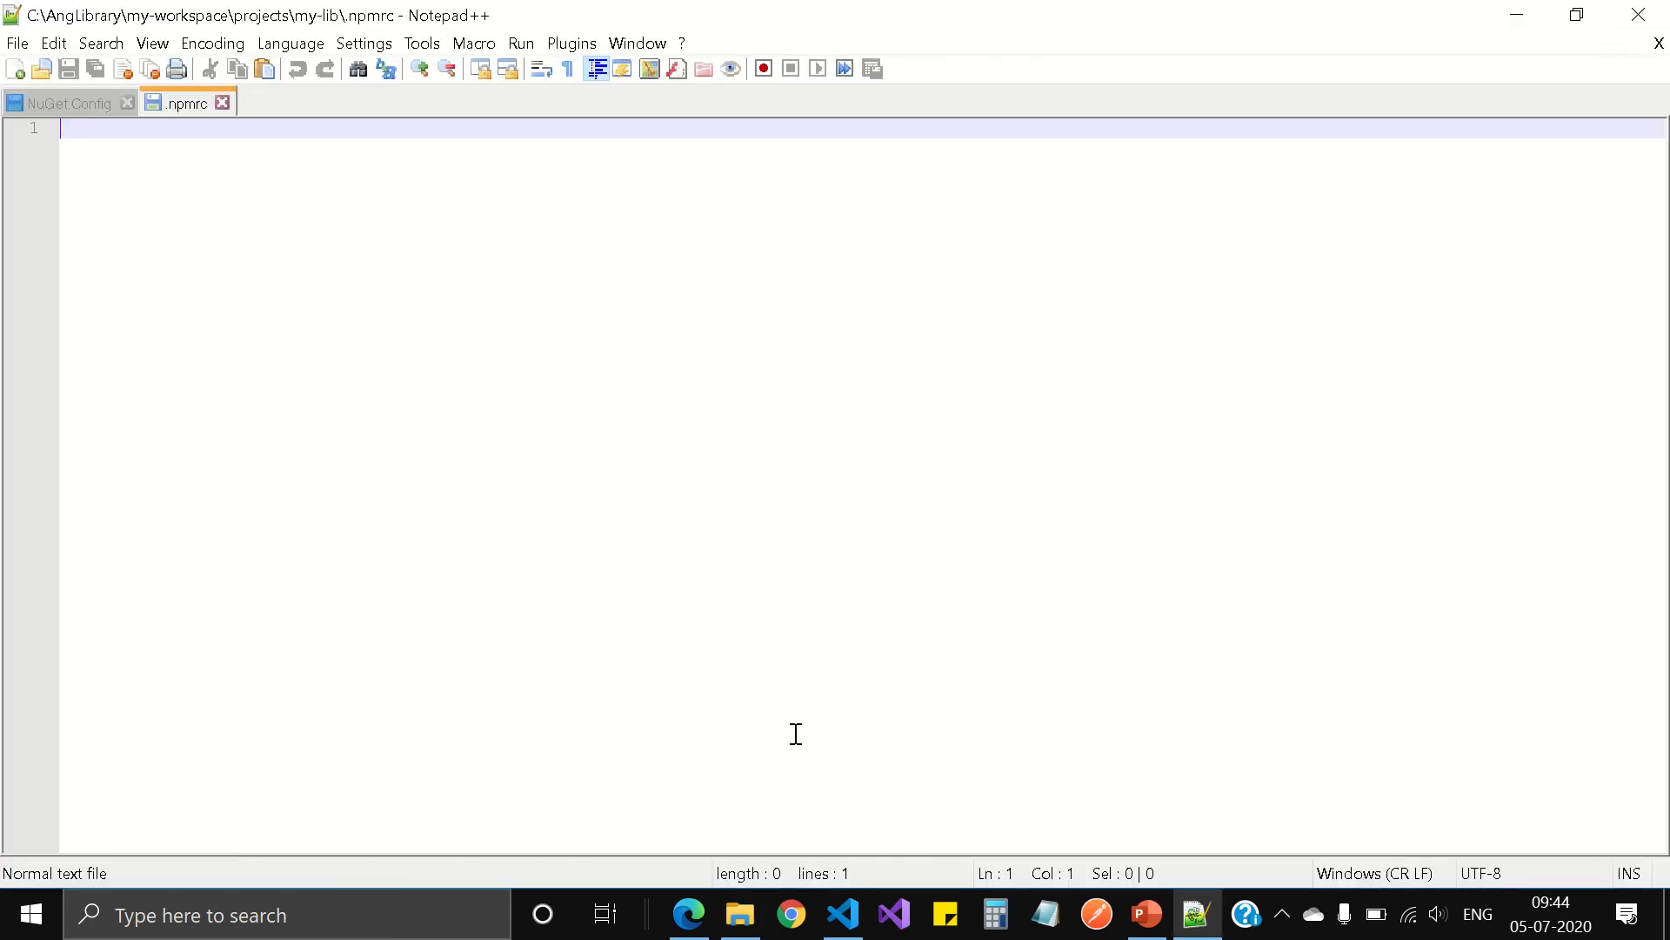
# Step: Switch to Microsoft Edge and copy the registry and always-auth=true lines from the feed's npm project setup
pyautogui.click(689, 914)
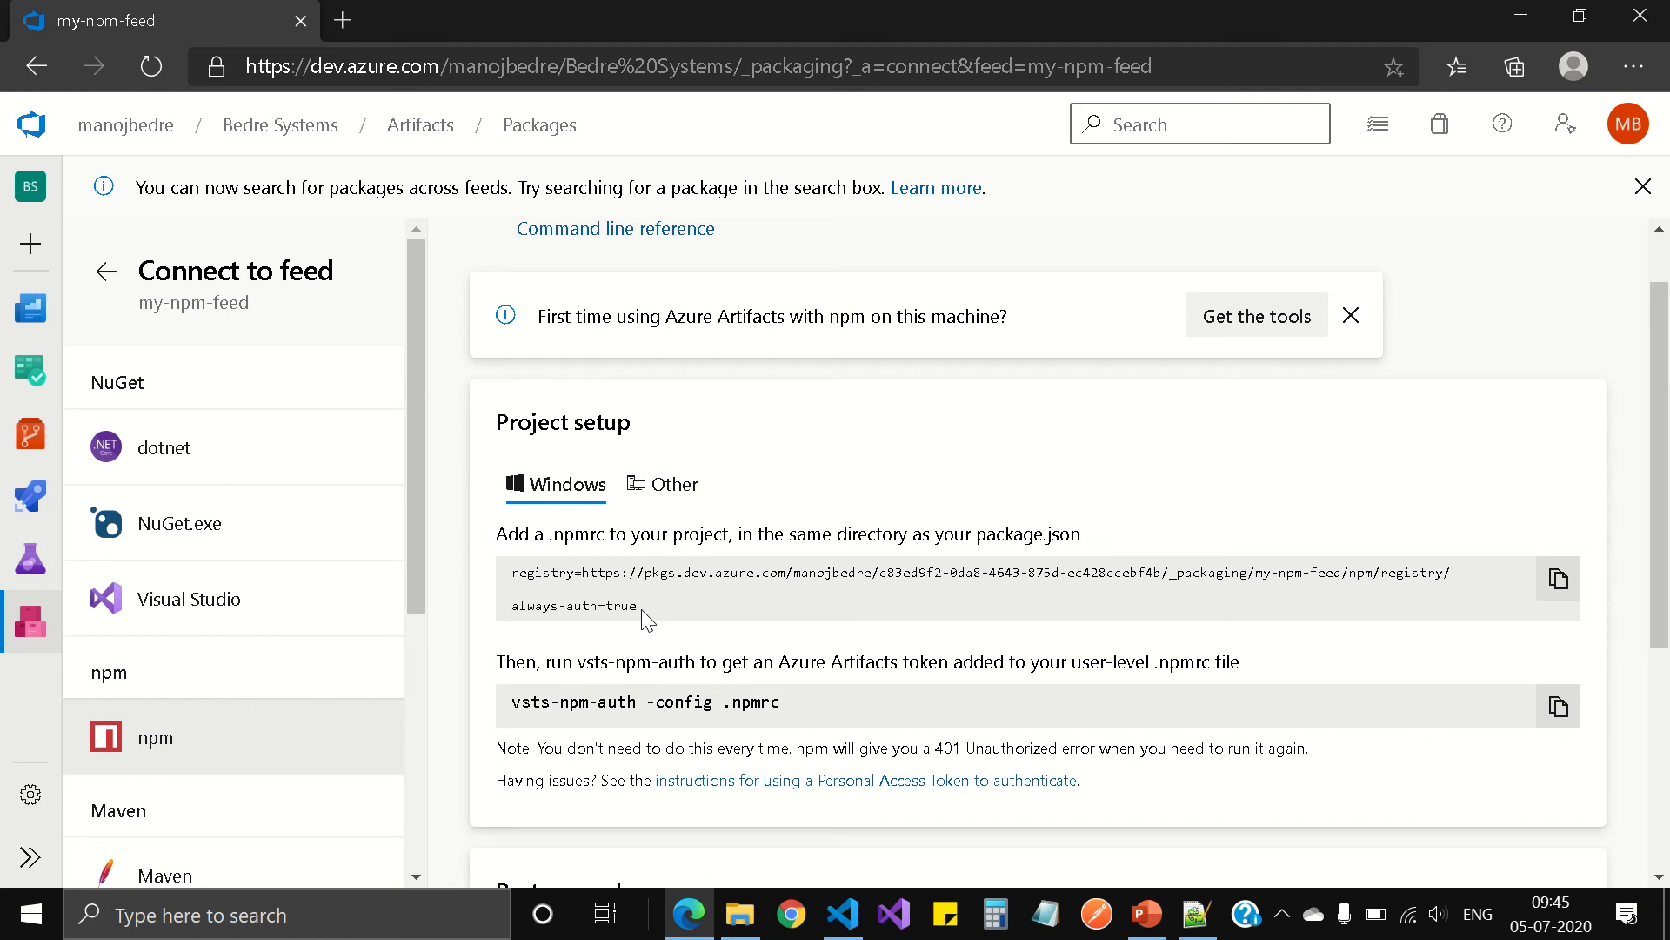
pyautogui.moveTo(641, 609); pyautogui.dragTo(509, 589)
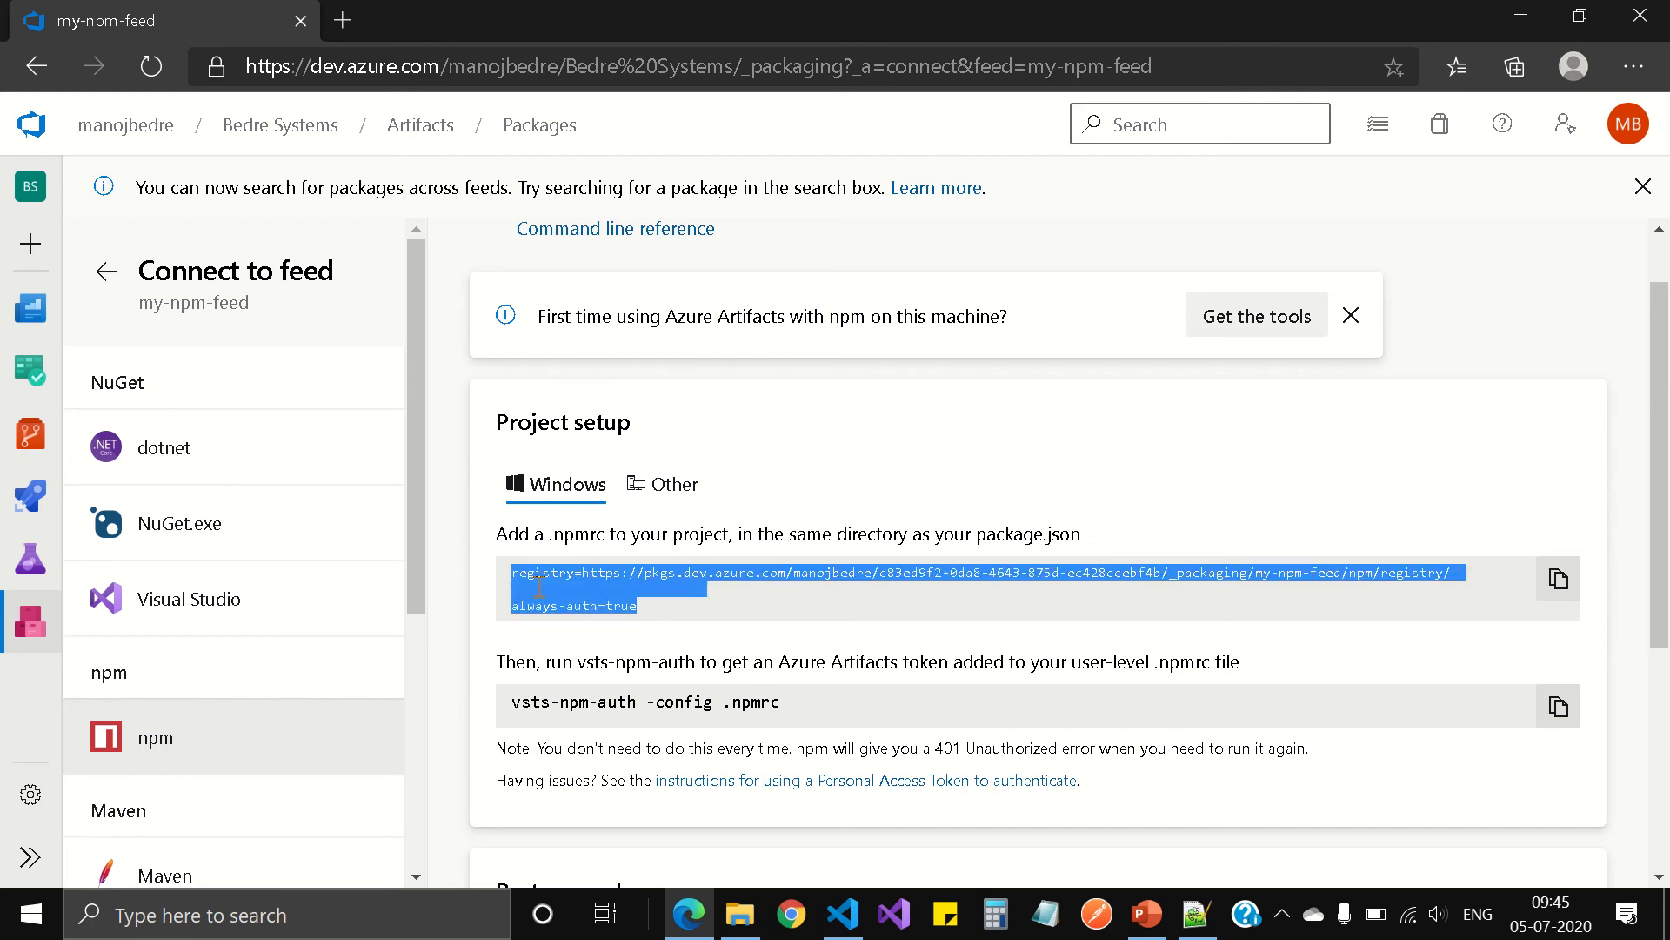
pyautogui.rightClick(575, 583)
pyautogui.click(634, 607)
# Step: Switch to Notepad++, paste the copied registry configuration into .npmrc, and save the file before minimizing the editor
pyautogui.click(1194, 921)
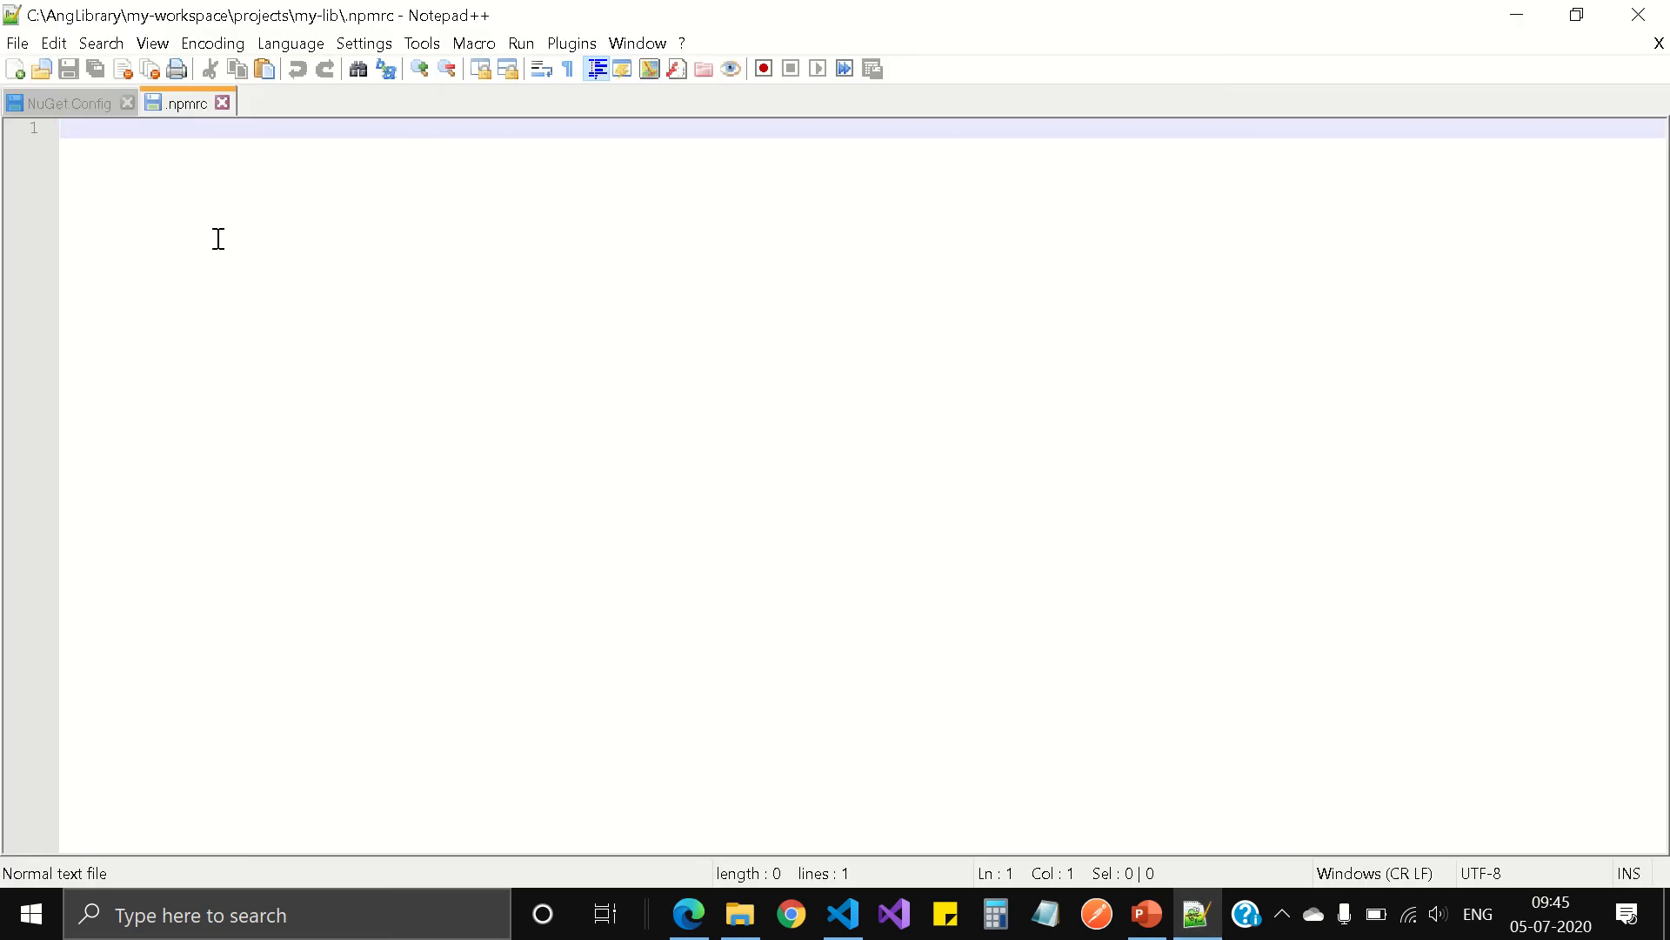
pyautogui.hotkey('ctrl', 'v')
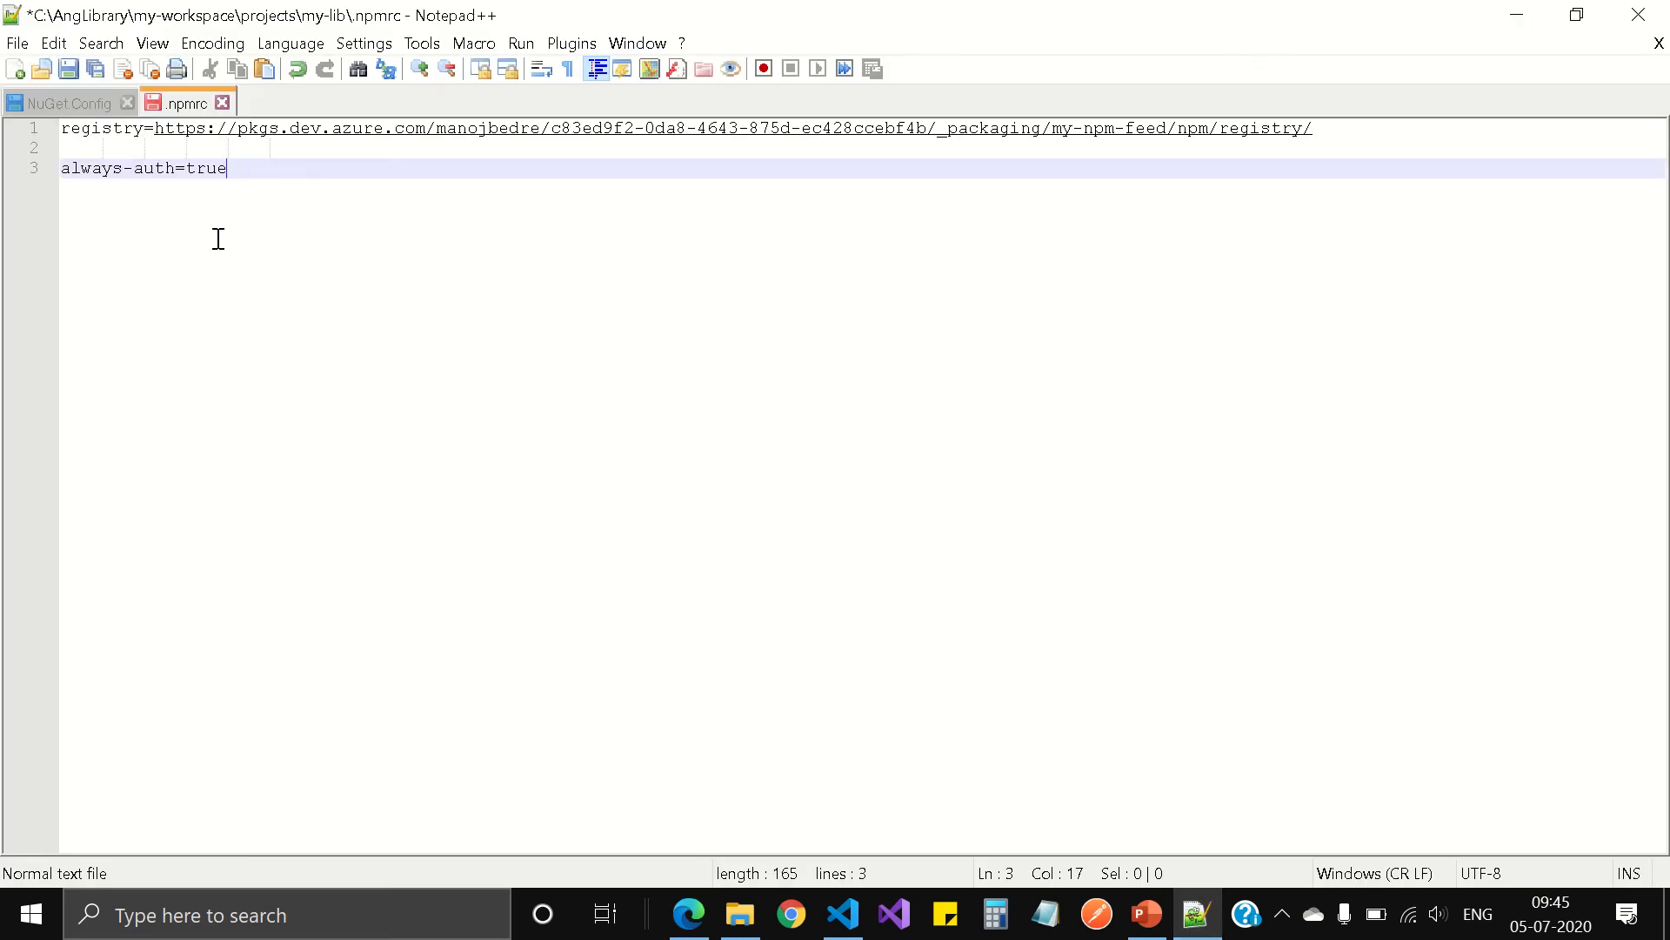
pyautogui.hotkey('ctrl', 's')
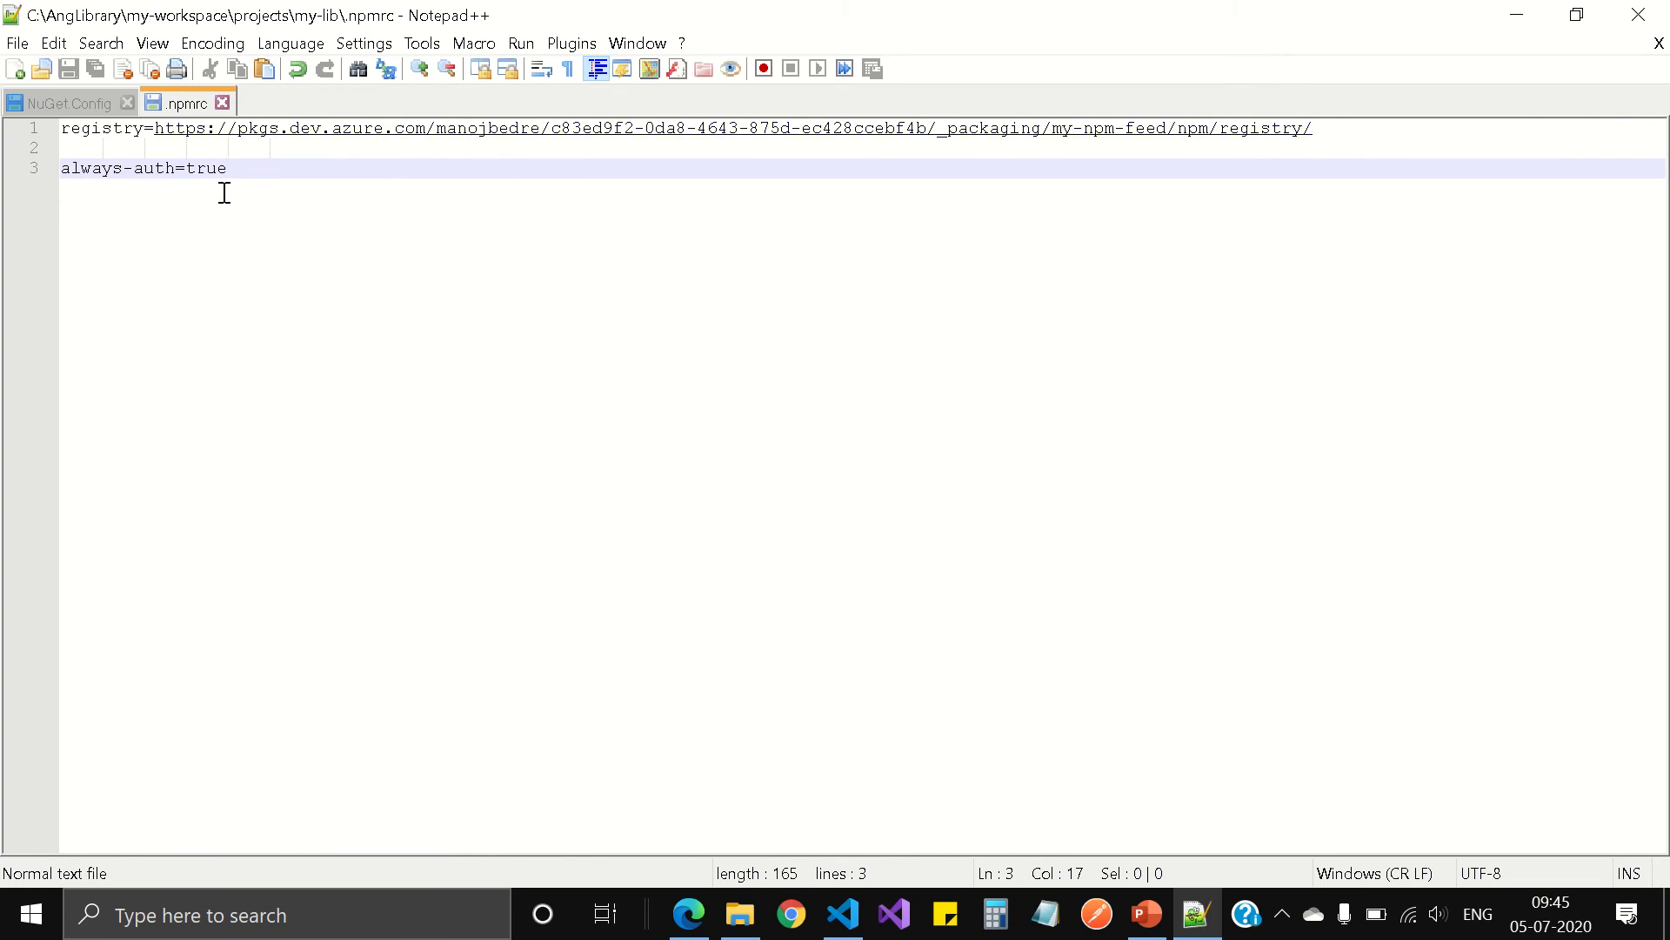
pyautogui.click(1518, 20)
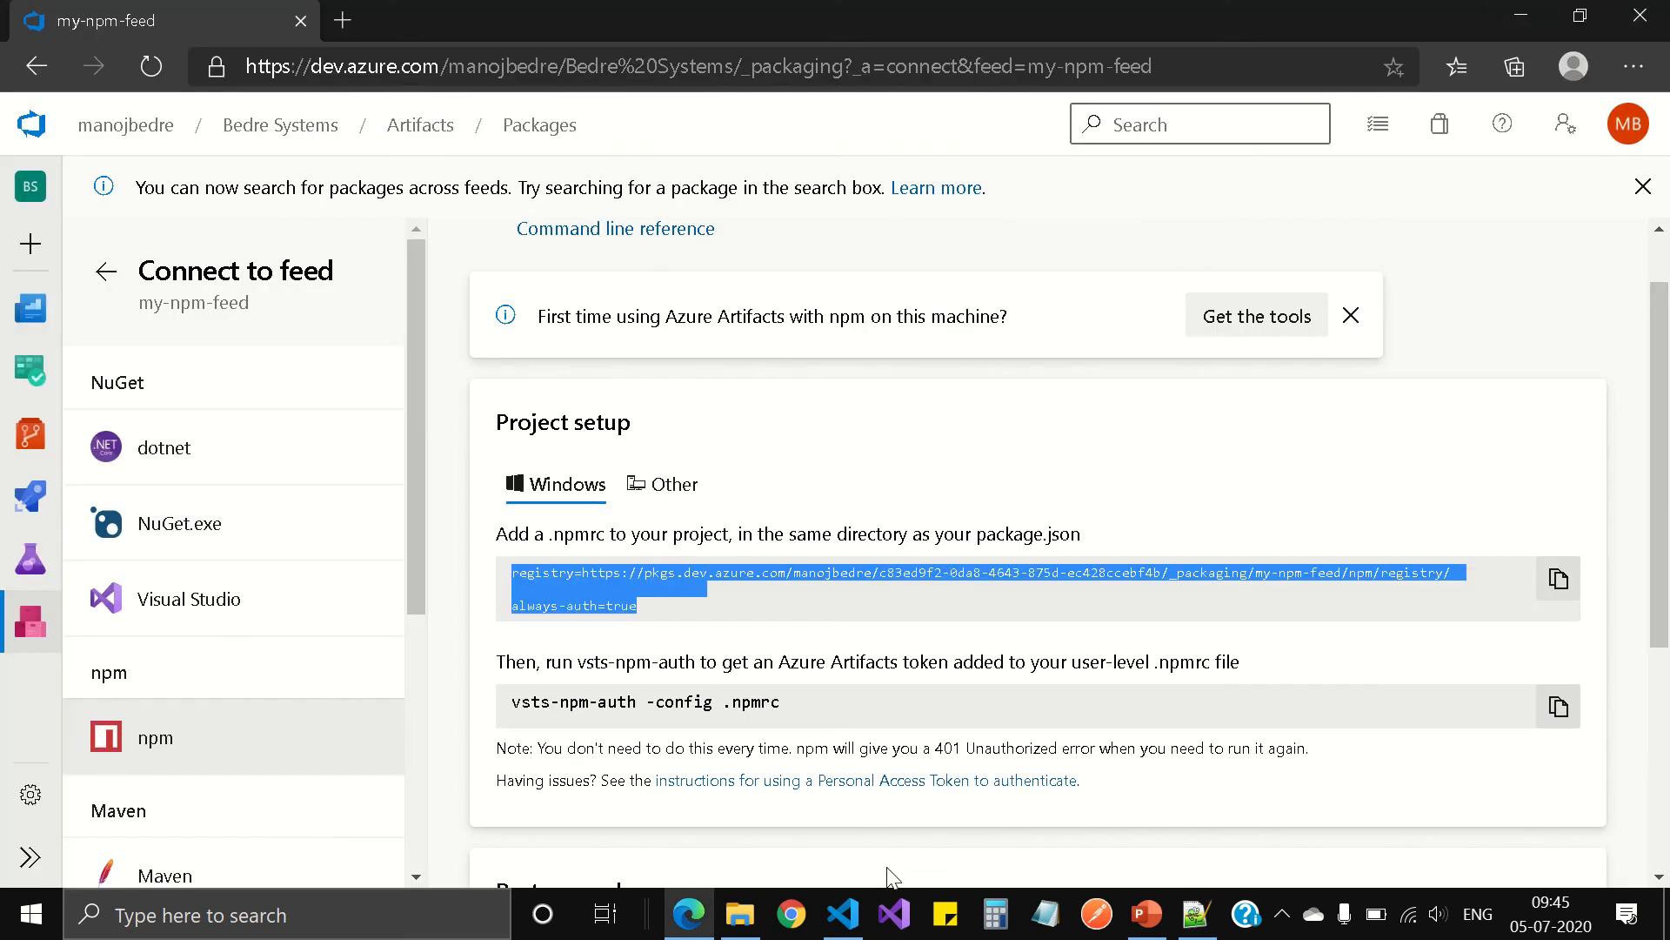
# Step: Switch to Visual Studio Code and change the terminal's directory to projects, then to my-lib
pyautogui.moveTo(846, 929)
pyautogui.click(860, 804)
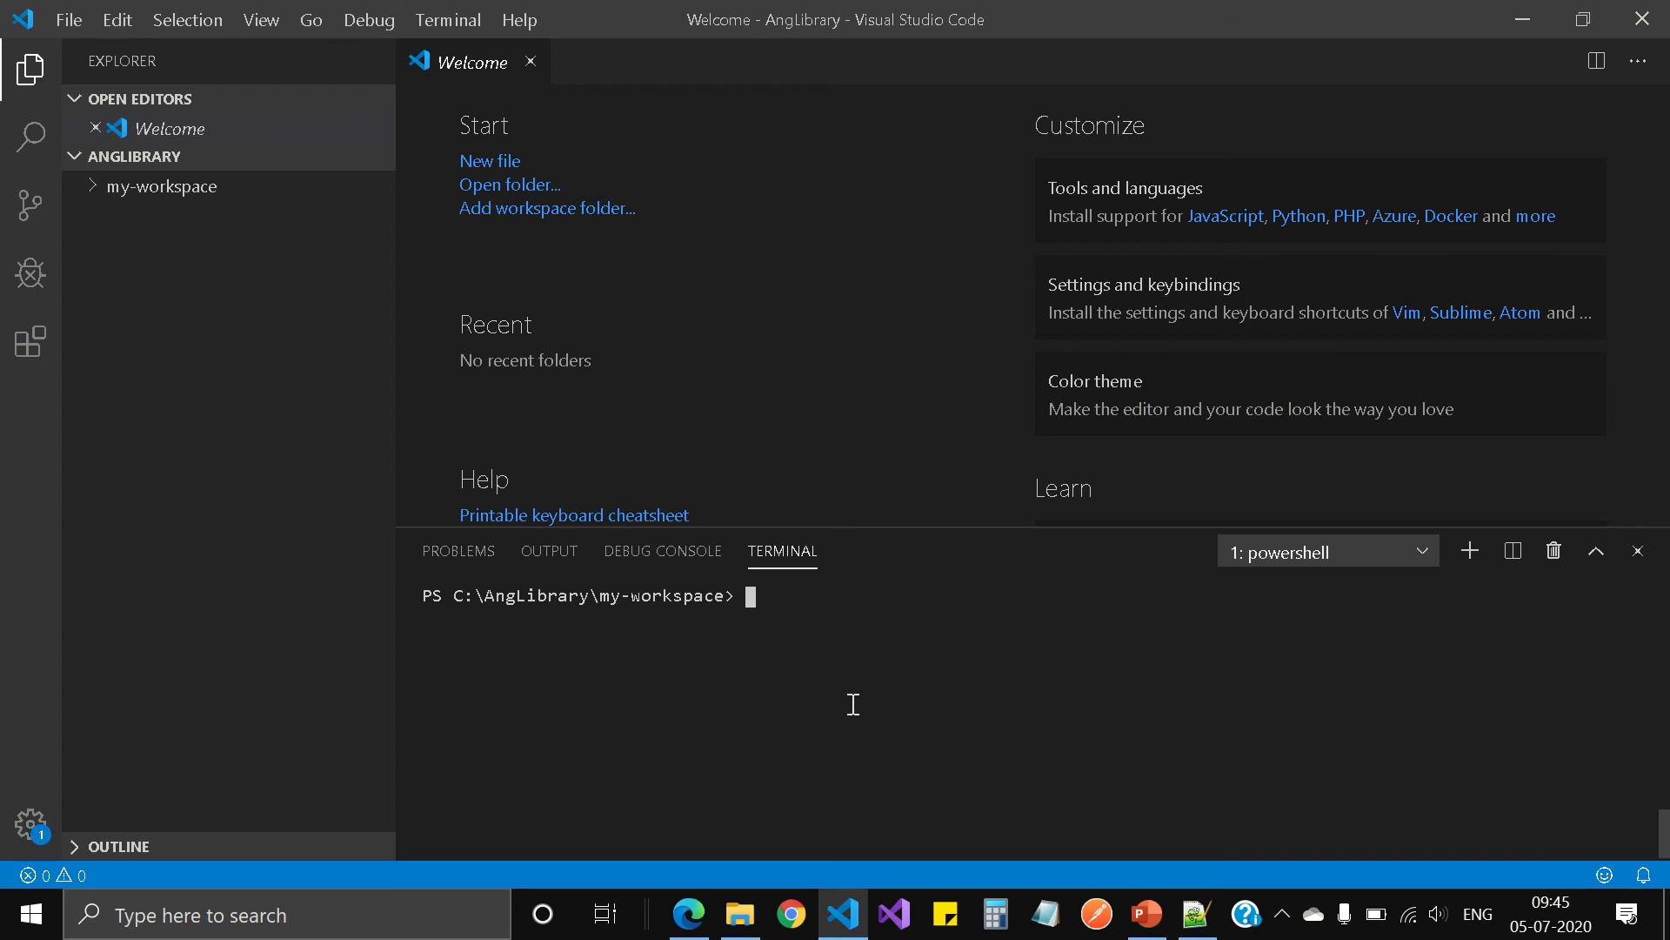
pyautogui.click(654, 57)
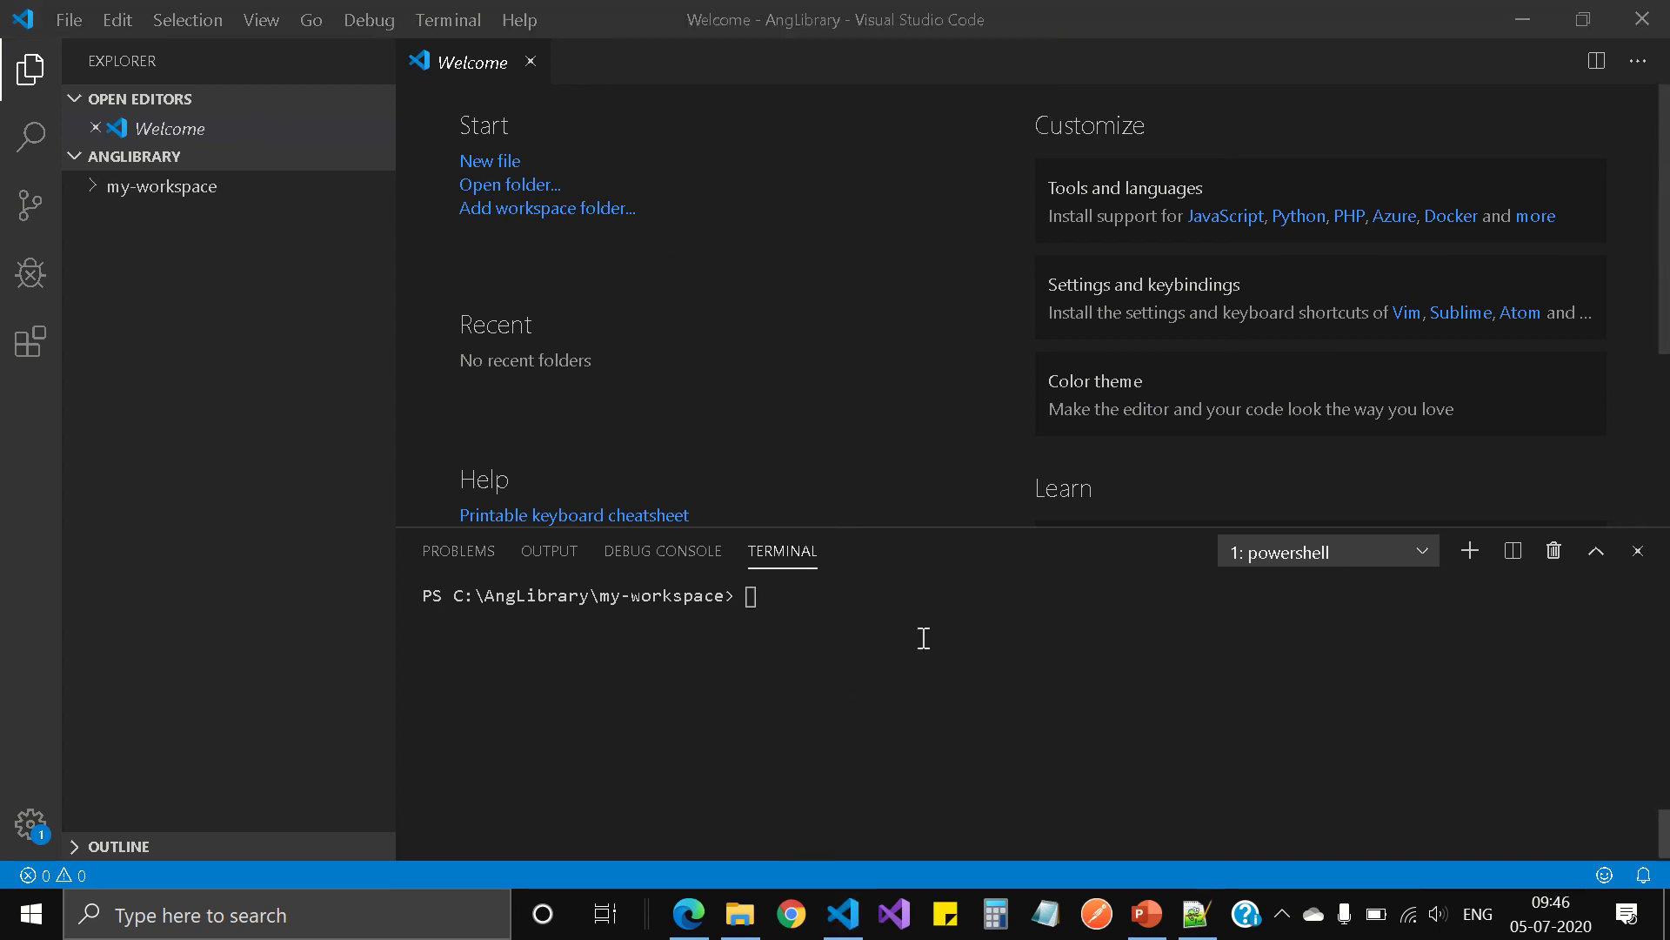
pyautogui.click(942, 693)
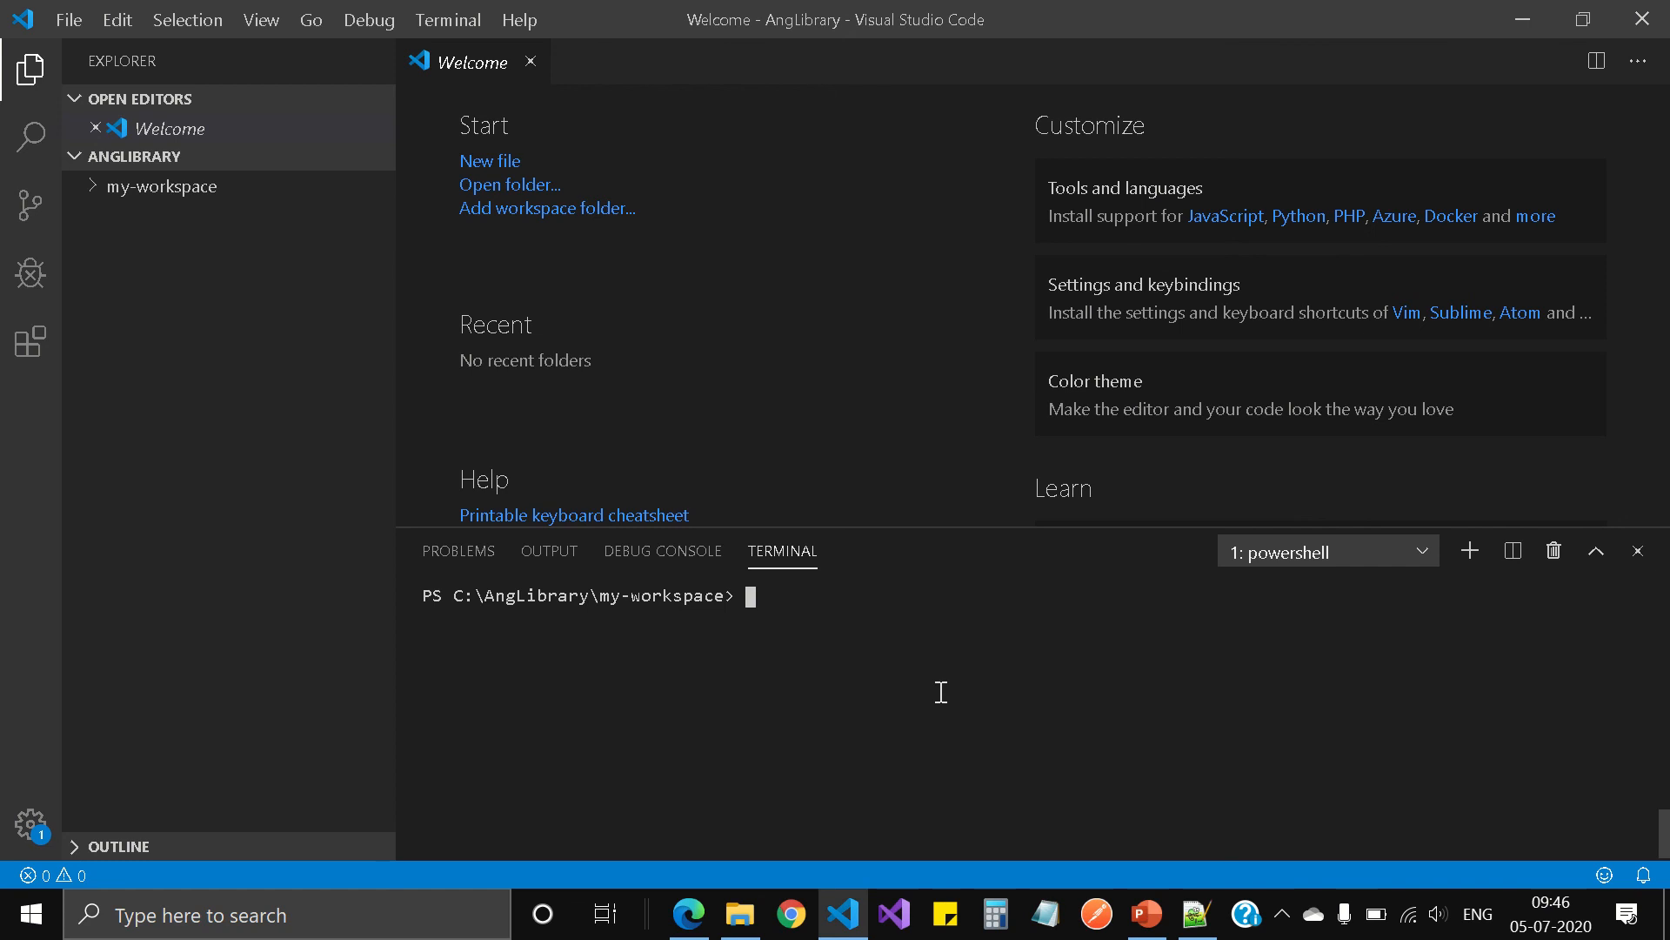
pyautogui.write('cd')
pyautogui.press('Tab')
pyautogui.press('Tab')
pyautogui.press('Tab')
pyautogui.press('Tab')
pyautogui.press('Return')
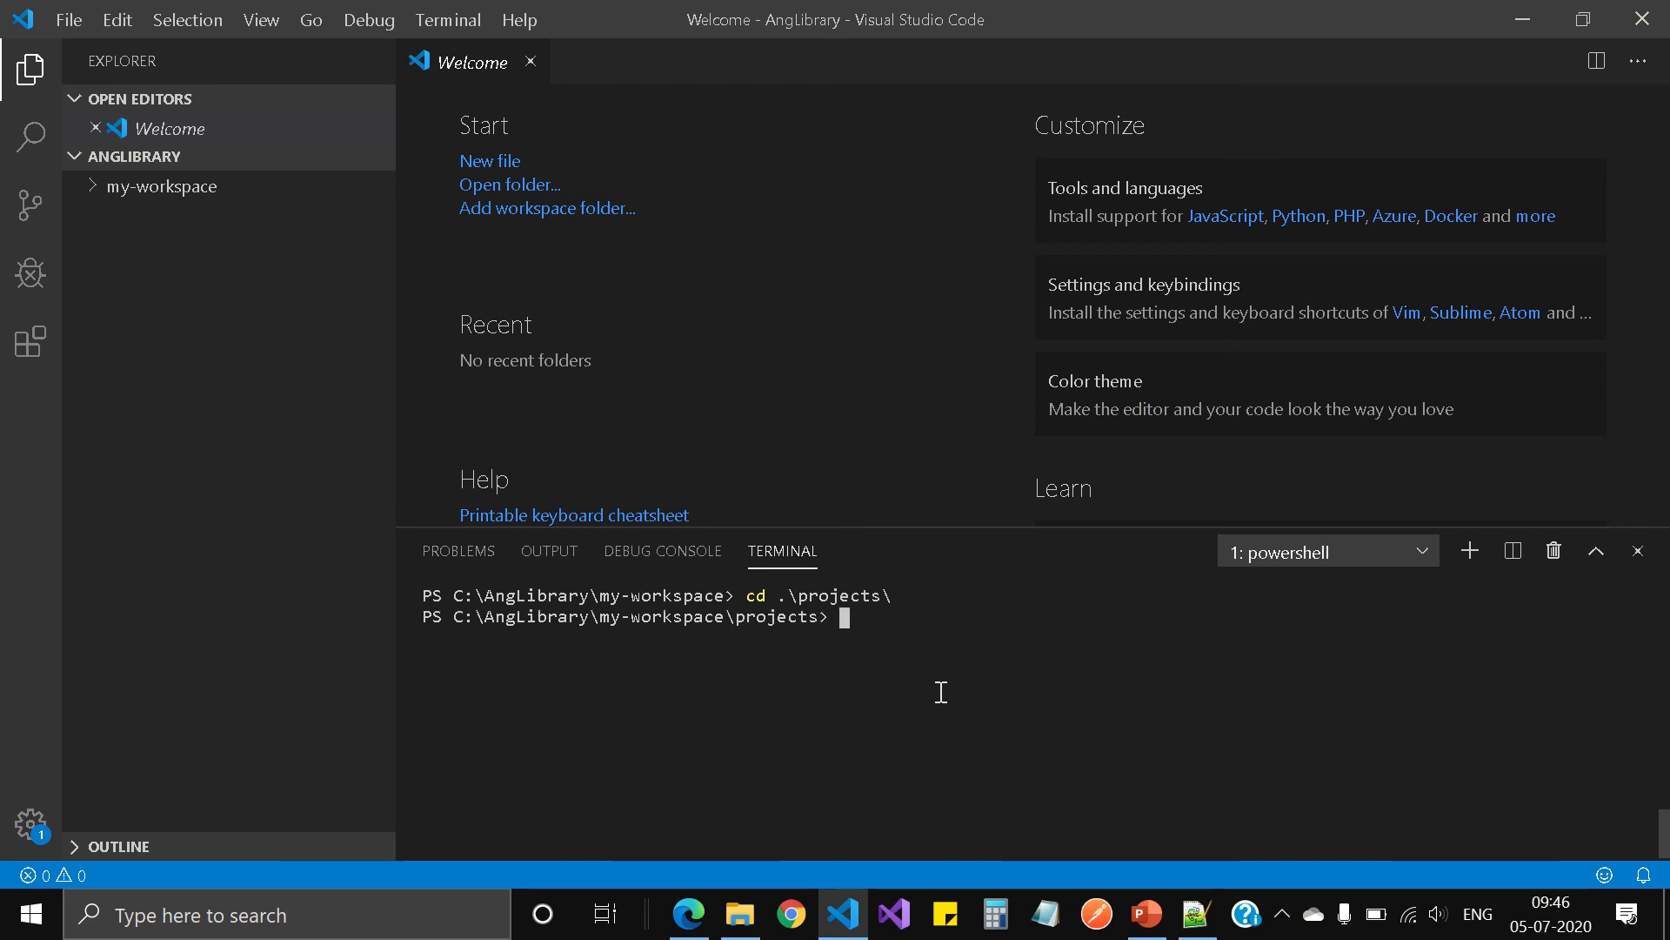
pyautogui.write('cd m')
pyautogui.press('Tab')
pyautogui.press('Return')
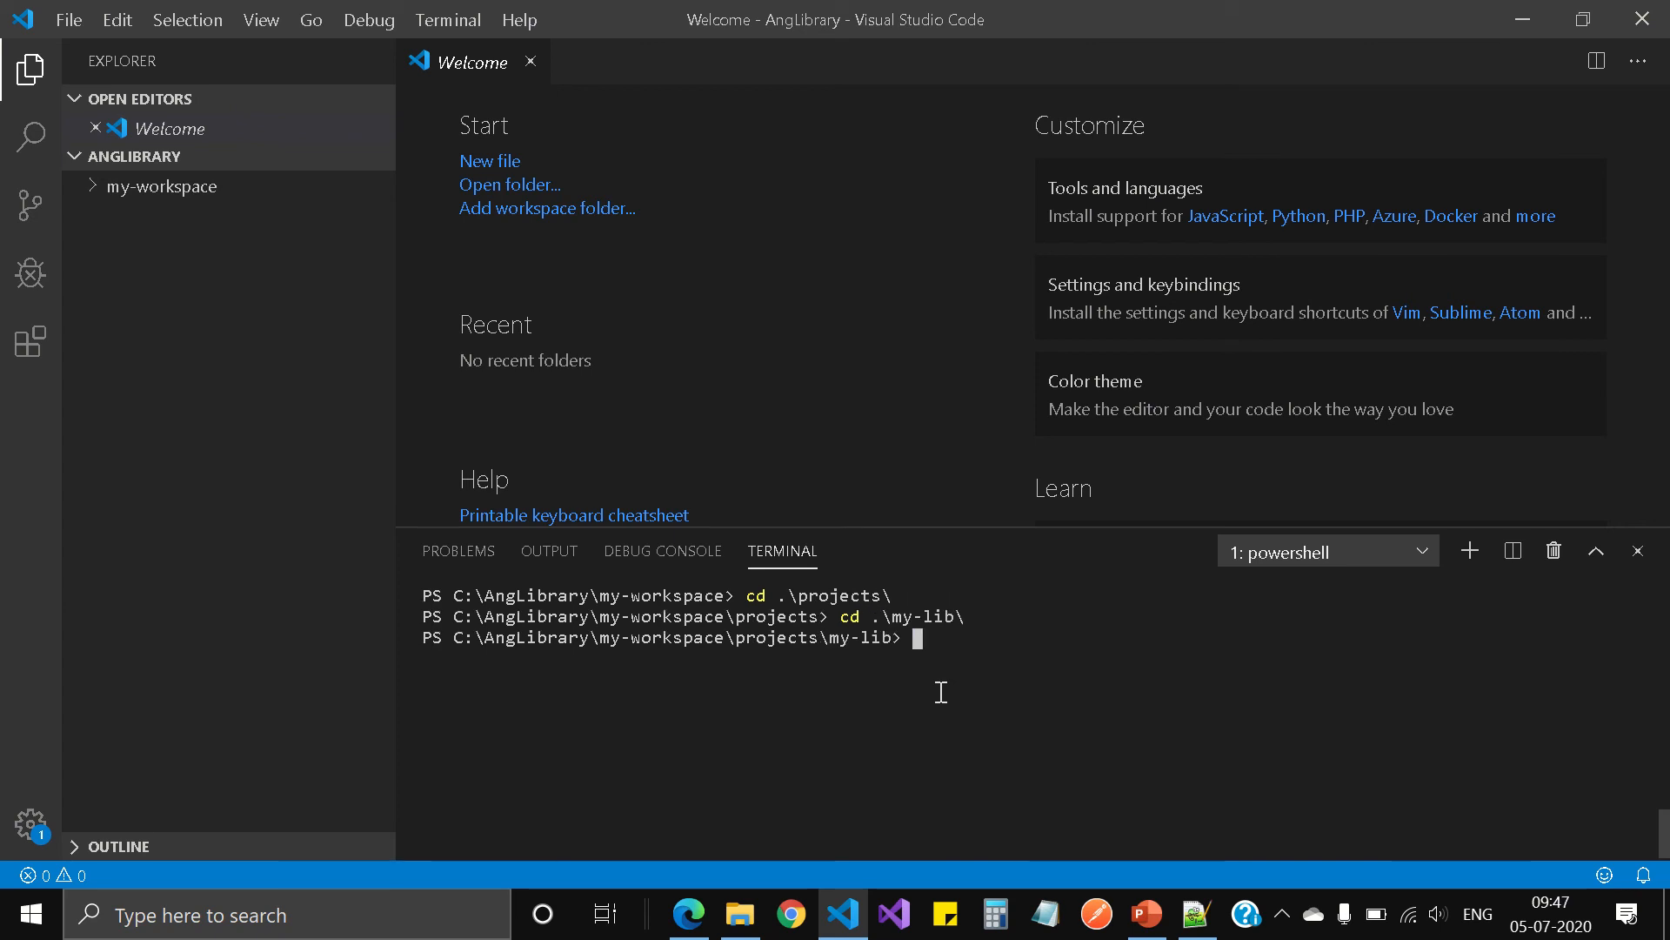
# Step: Clear the terminal and list the contents of the my-lib directory to check for the .npmrc file
pyautogui.write('cls')
pyautogui.press('Return')
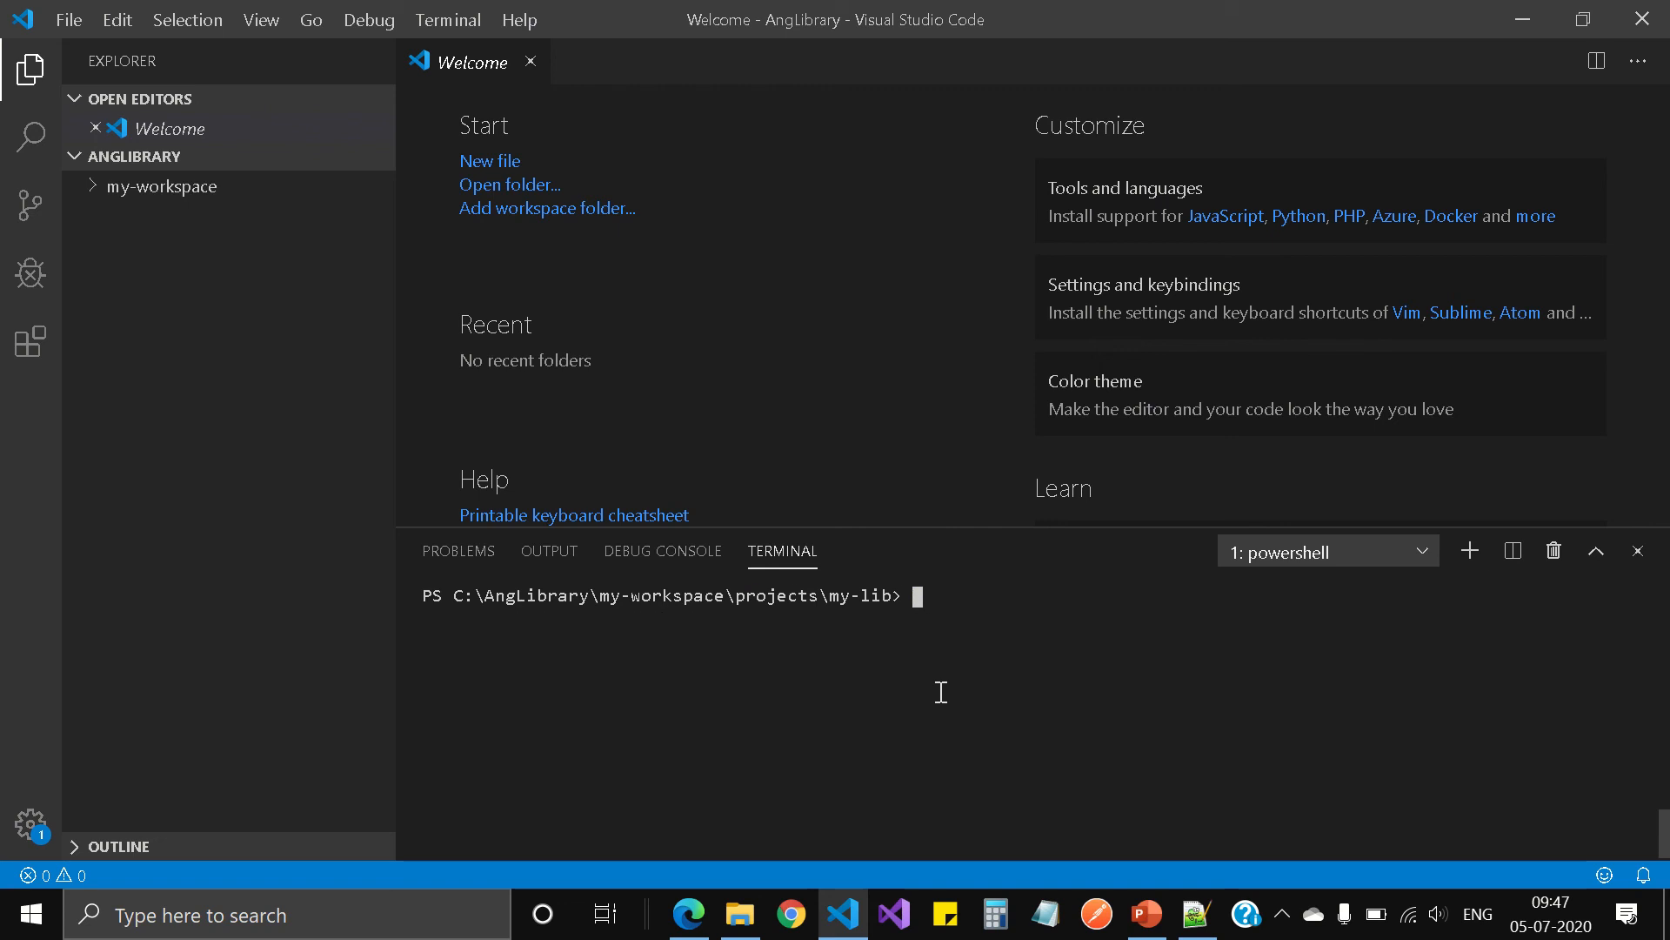
pyautogui.write('dir')
pyautogui.press('Return')
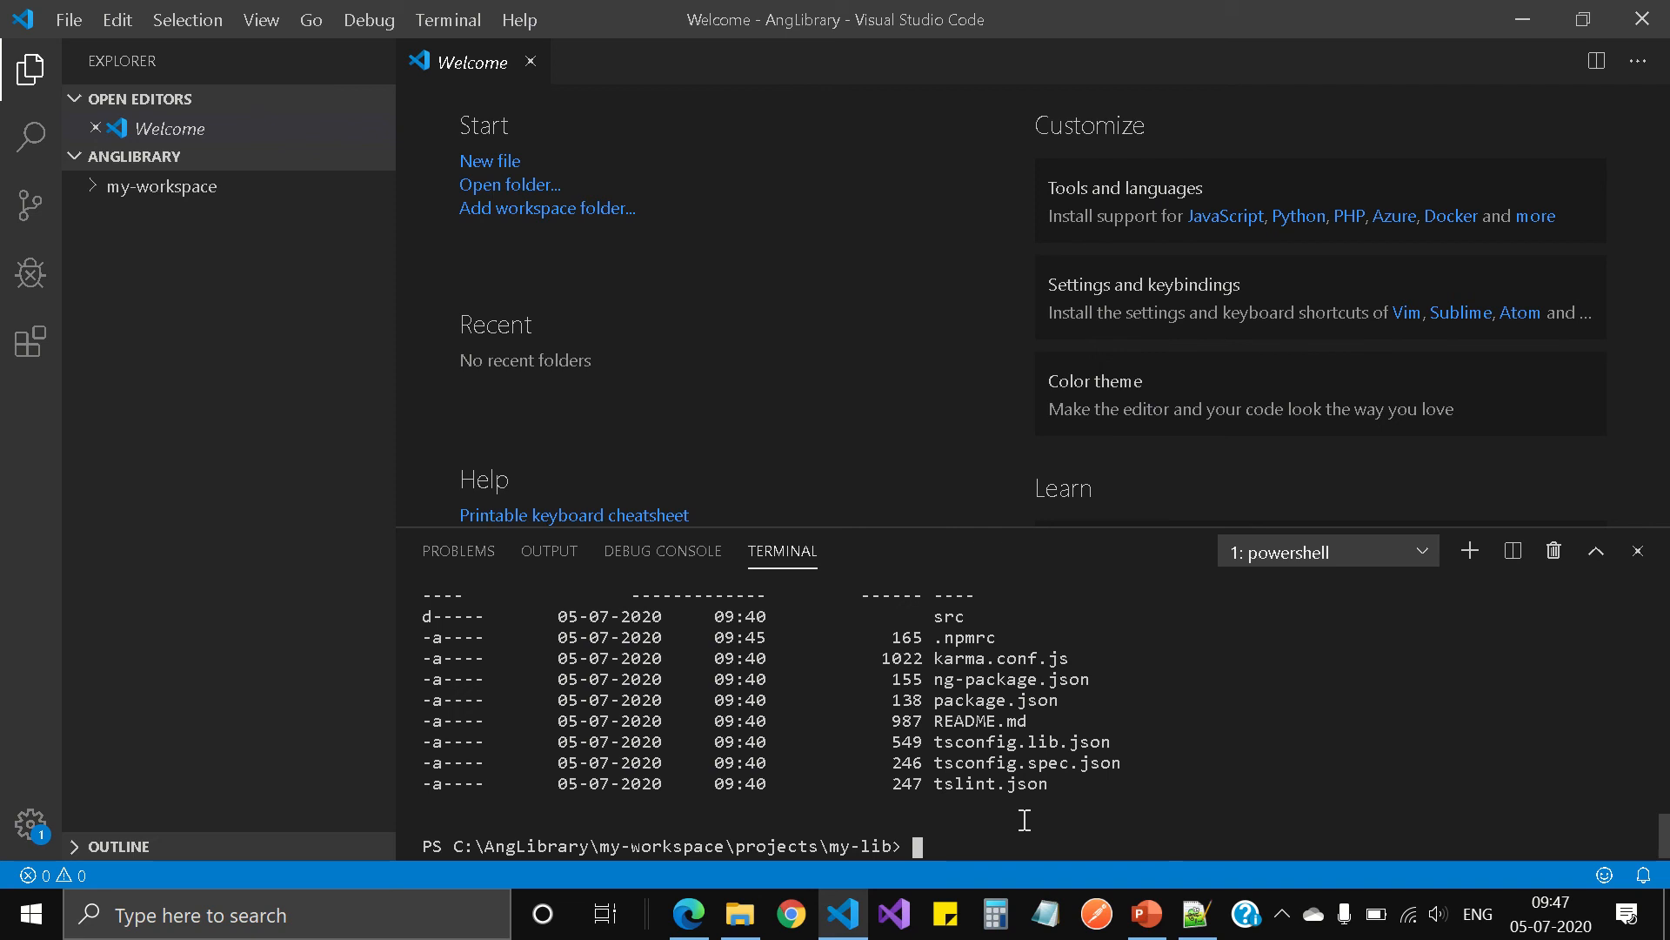
# Step: Try to run vsts-npm-auth -config .npmrc from the my-lib directory, and highlight the helper's name in the output
pyautogui.write('vsts-npm-auth -config .npmrc')
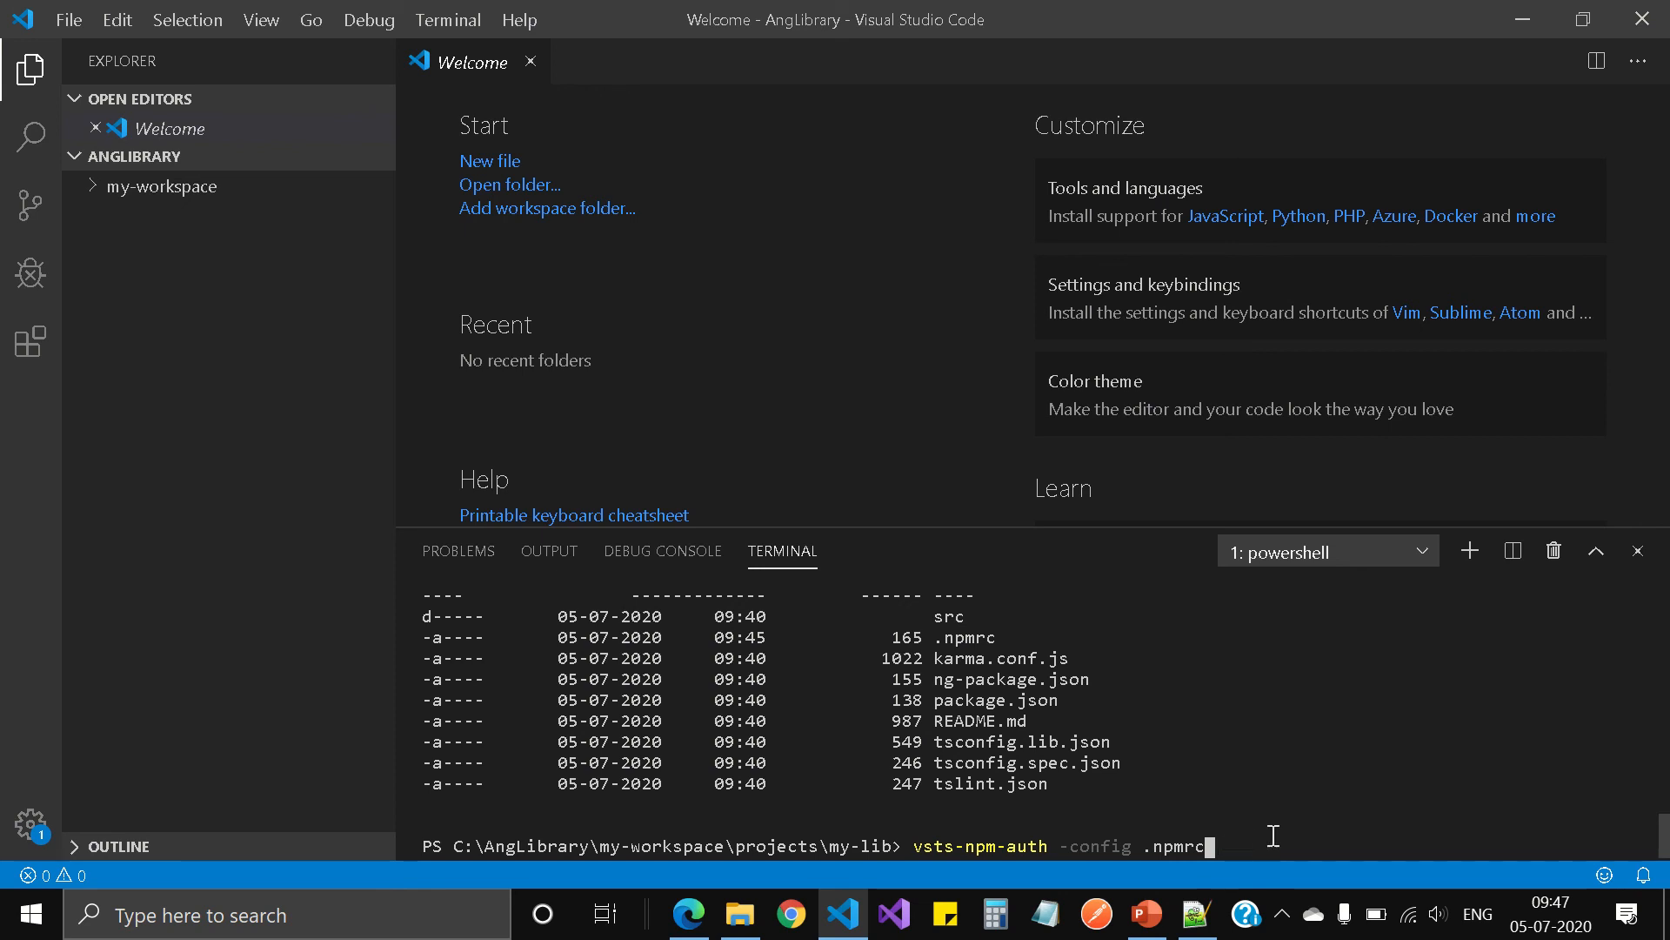
pyautogui.press('Return')
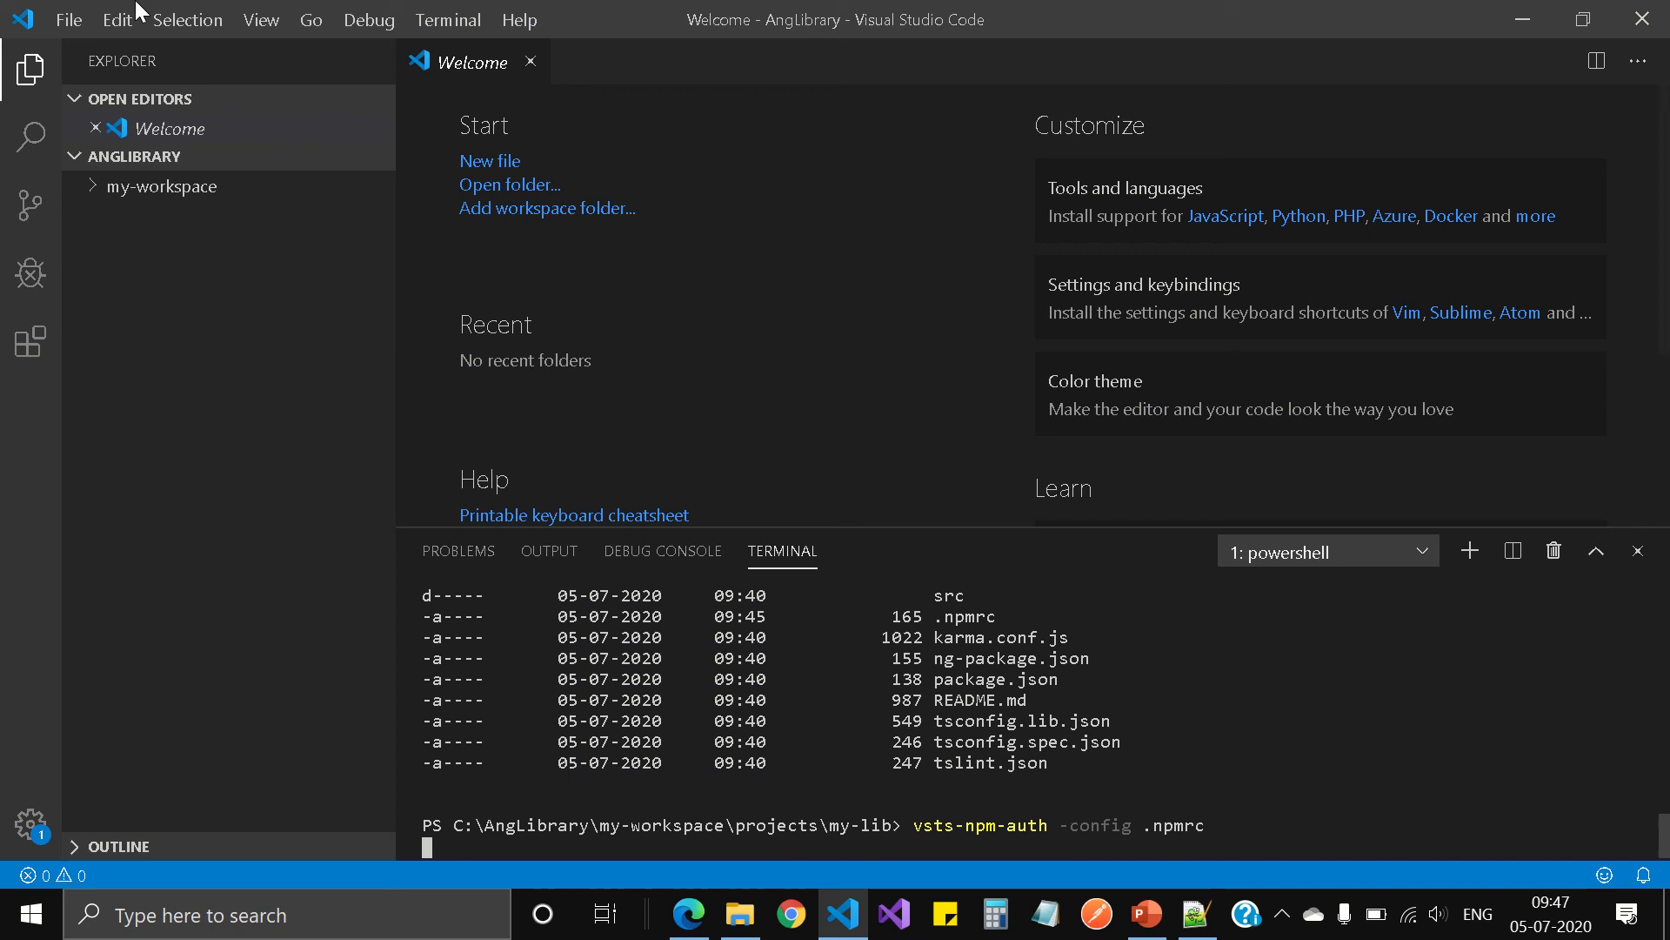
pyautogui.moveTo(581, 11)
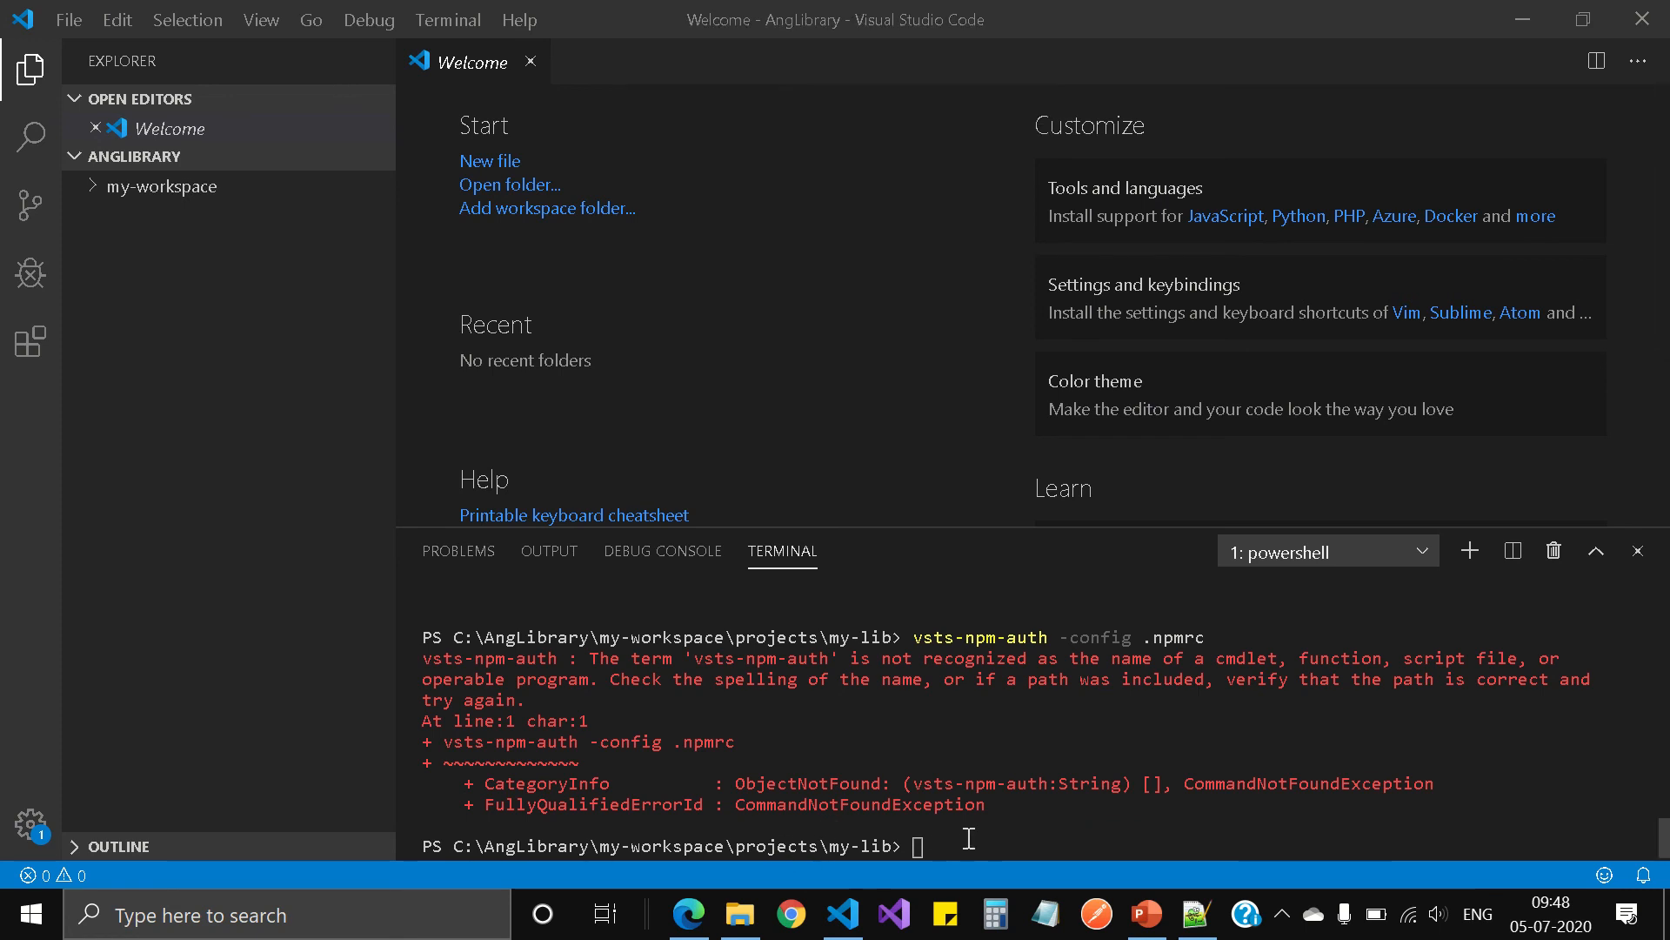
pyautogui.moveTo(915, 787); pyautogui.dragTo(1050, 790)
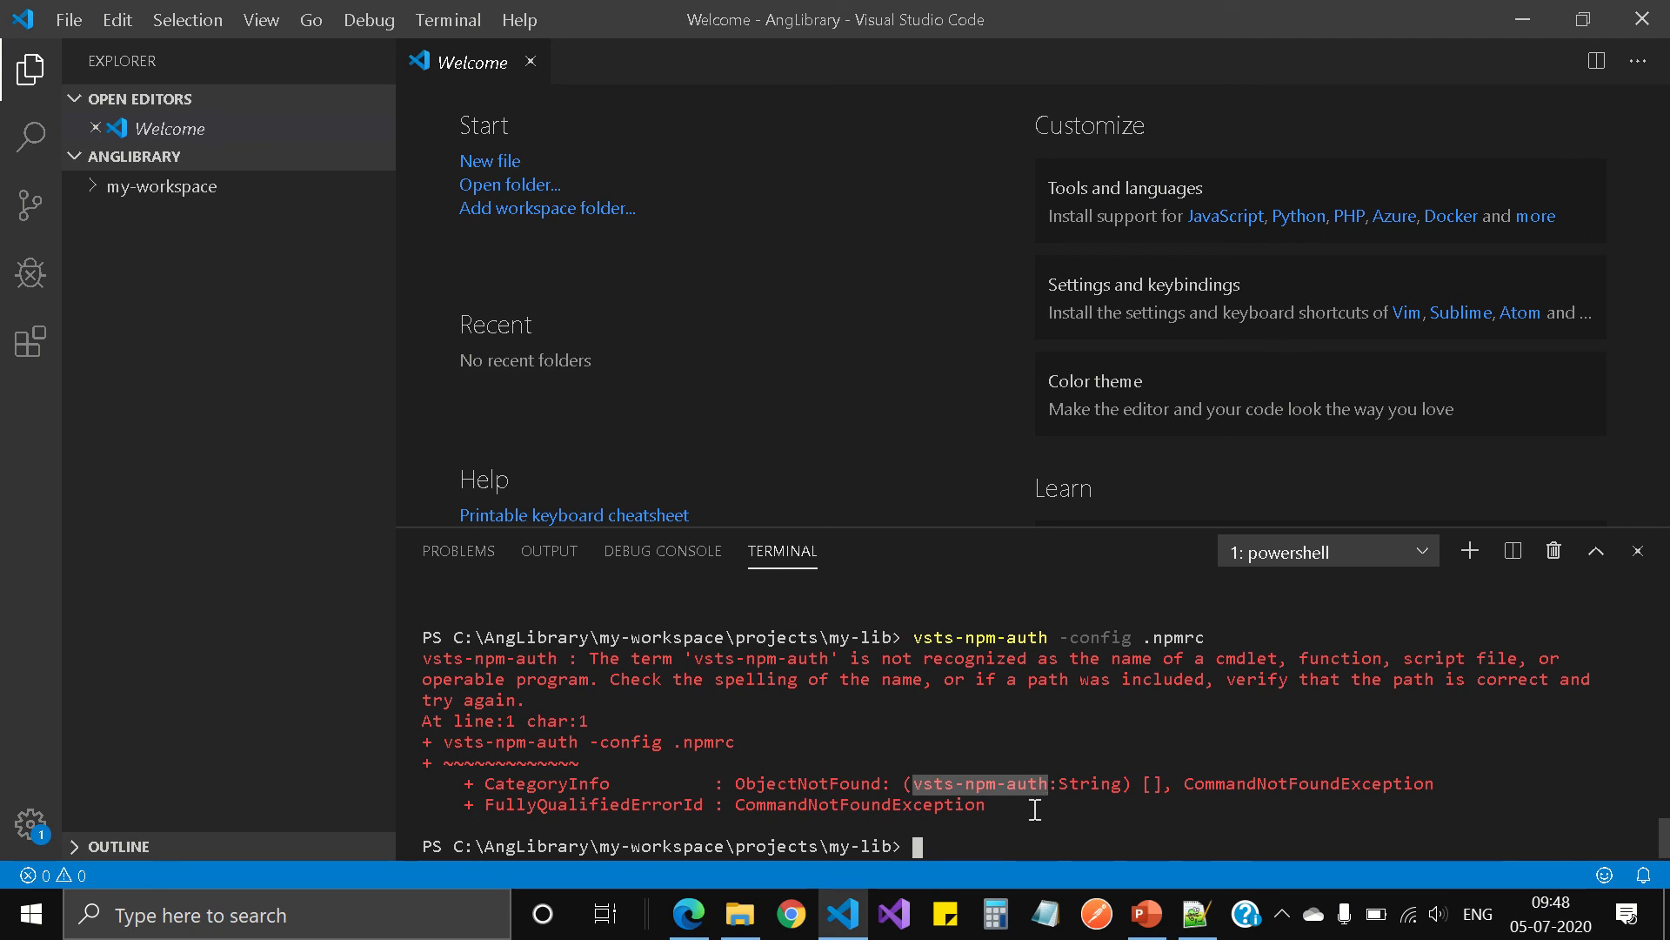
# Step: Switch to Microsoft Edge, reopen the Get the tools instructions, and copy the Windows command for installing vsts-npm-auth
pyautogui.click(687, 921)
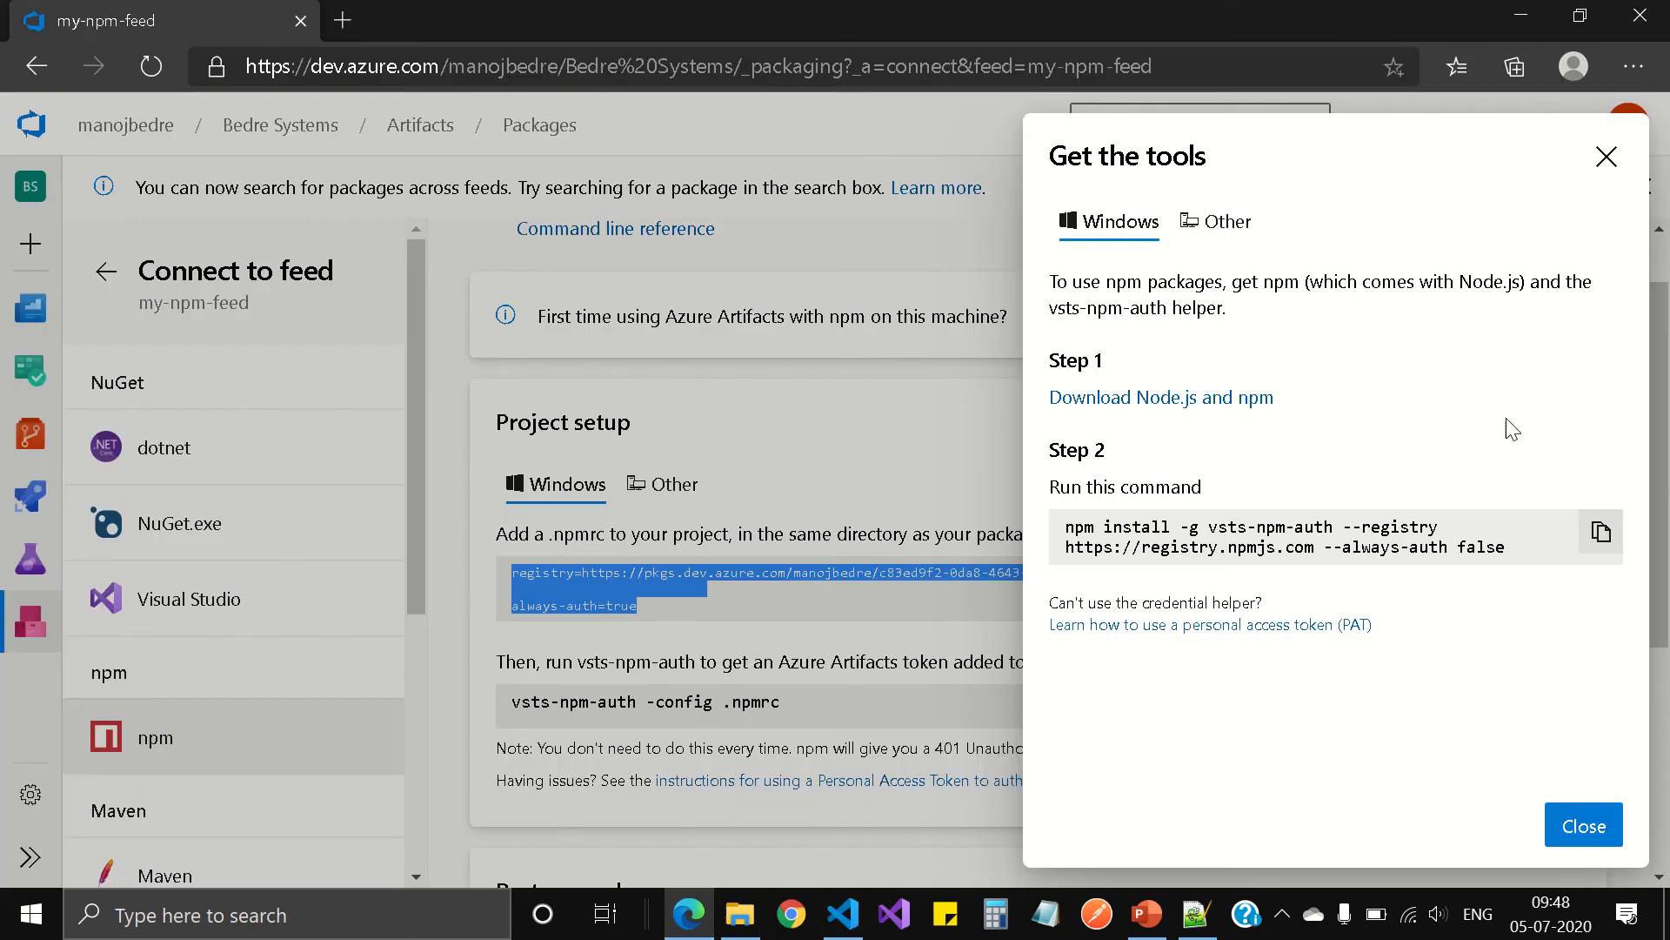
pyautogui.click(1606, 157)
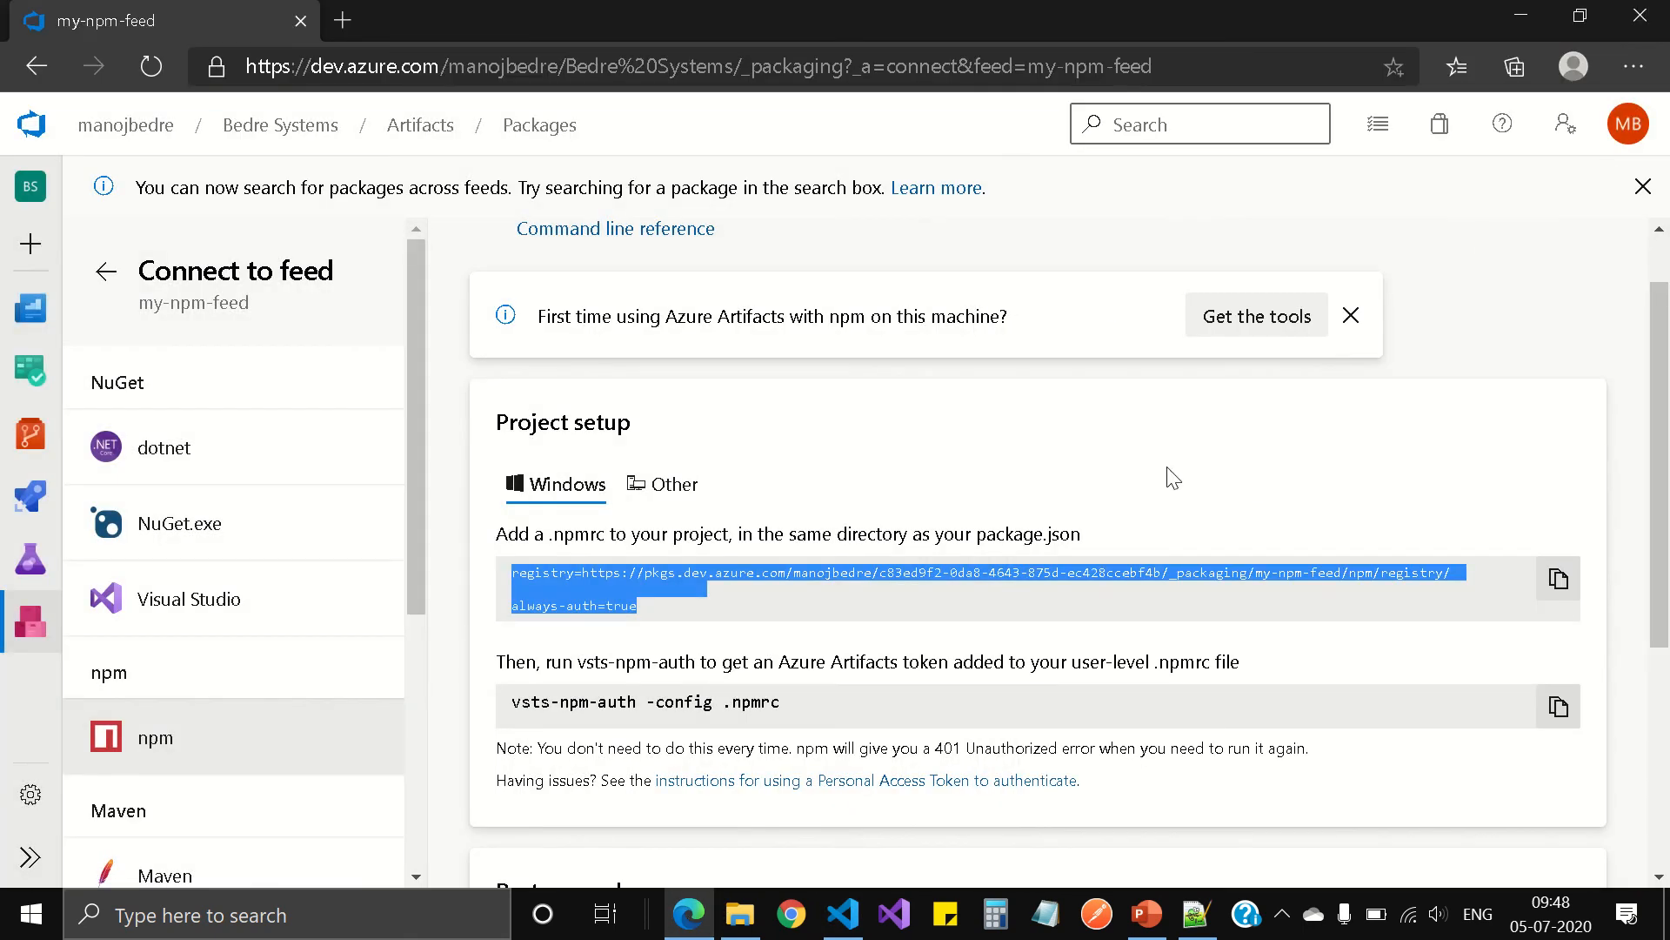
pyautogui.click(1266, 335)
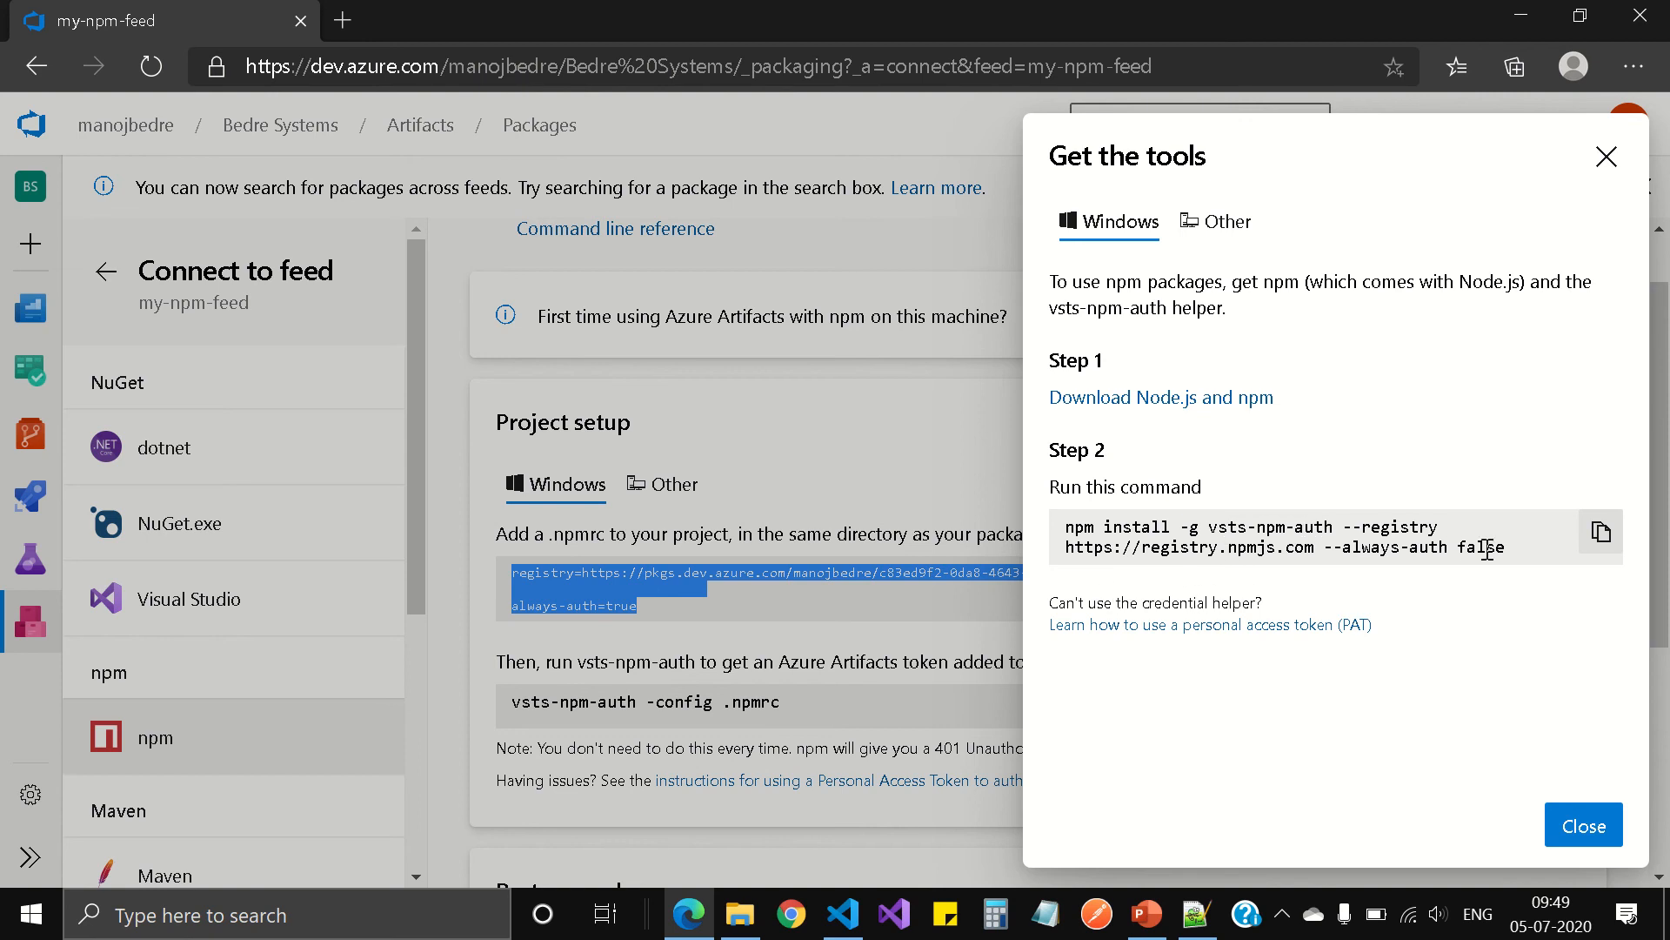
pyautogui.click(1599, 533)
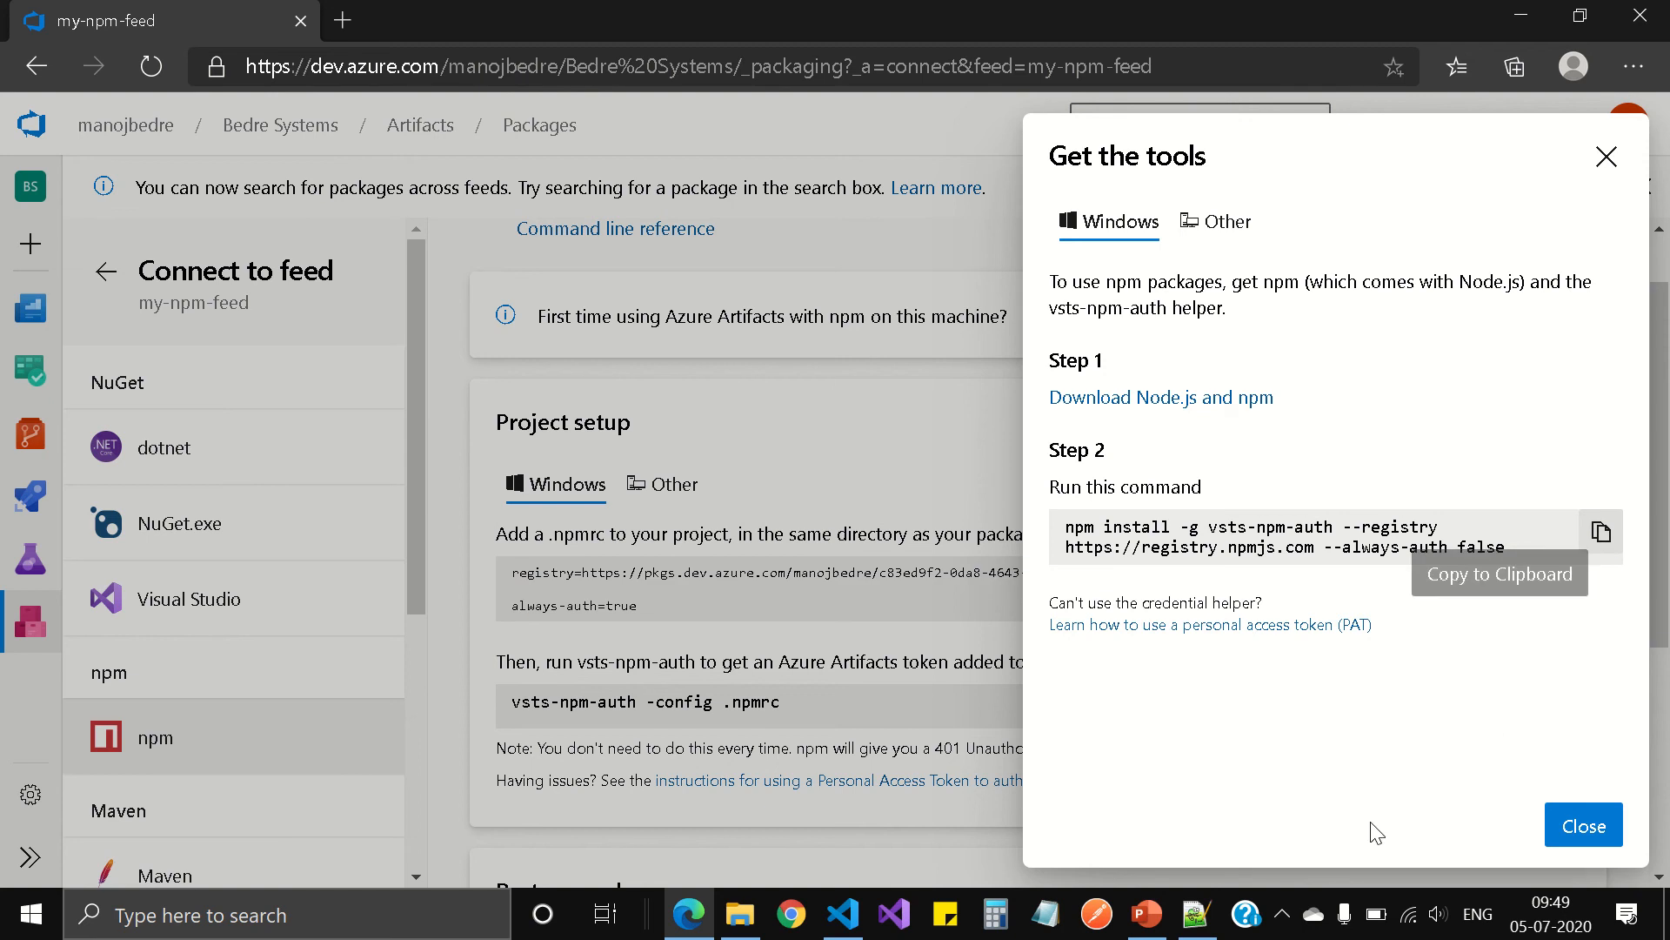
pyautogui.click(857, 915)
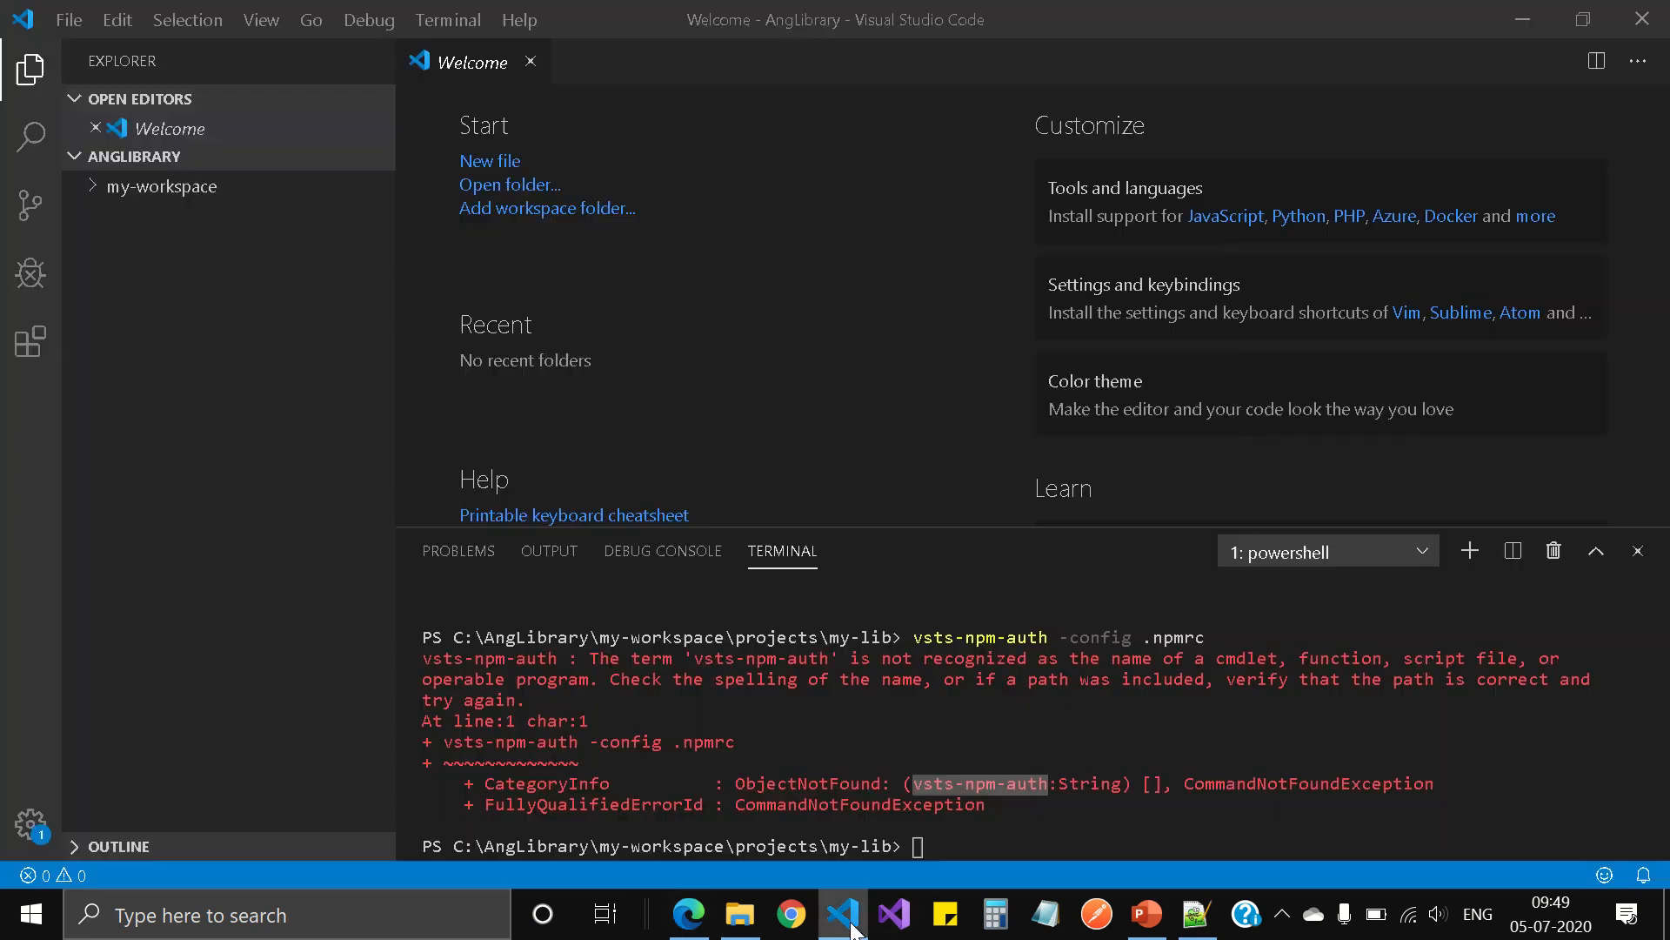
pyautogui.click(1009, 837)
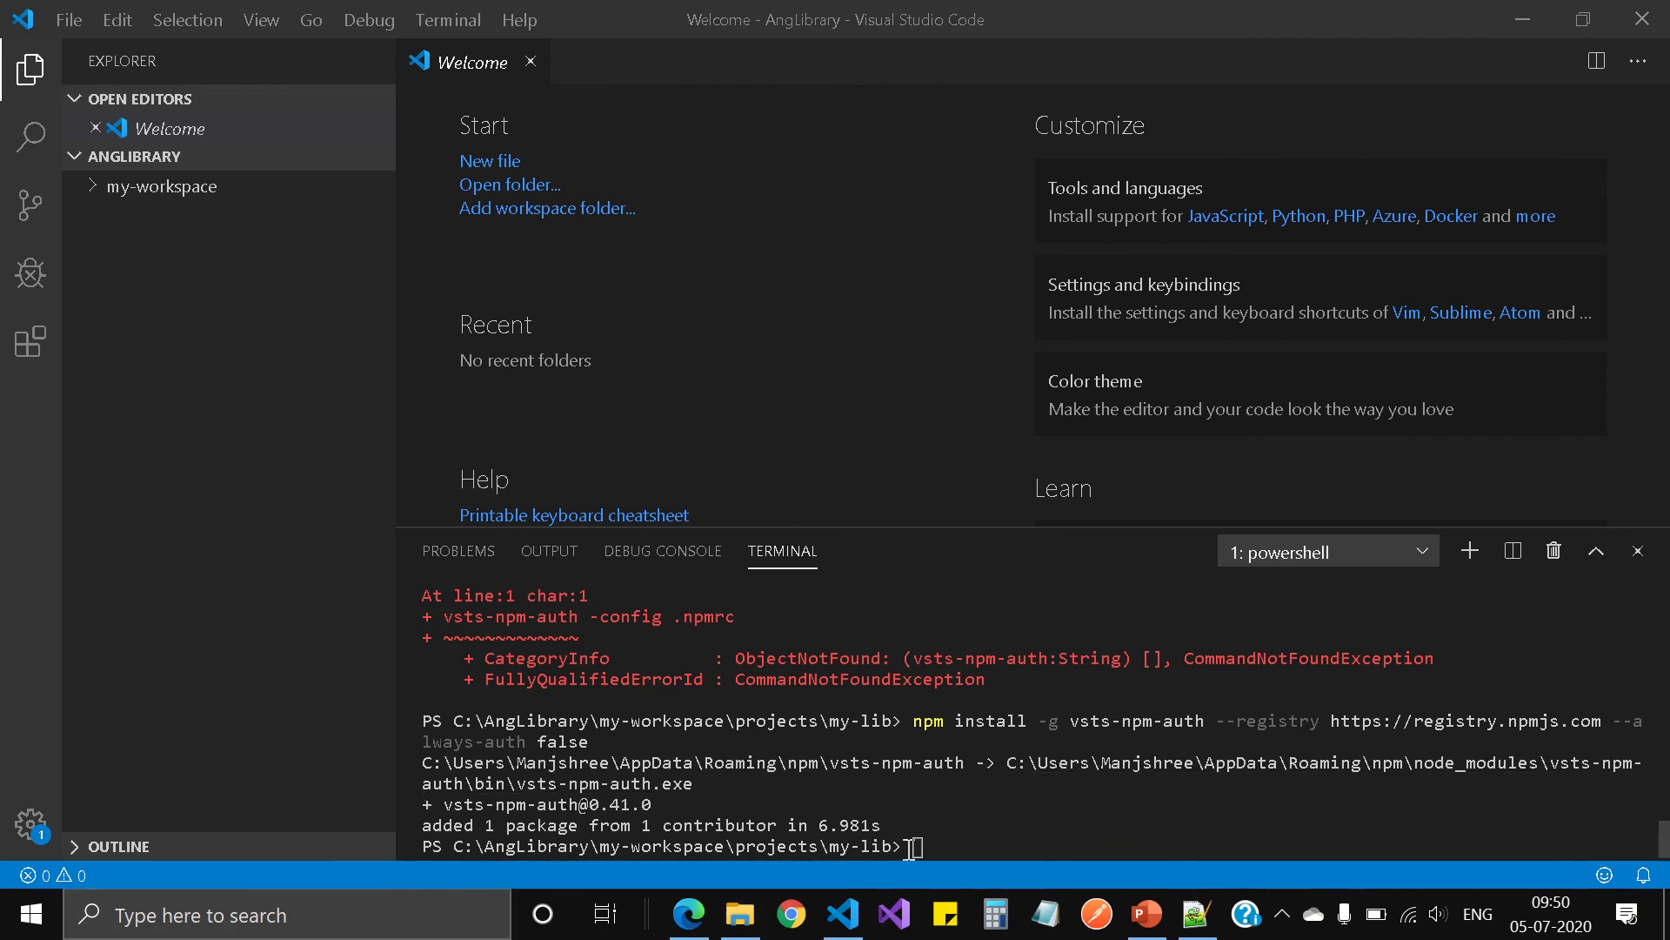
pyautogui.click(975, 823)
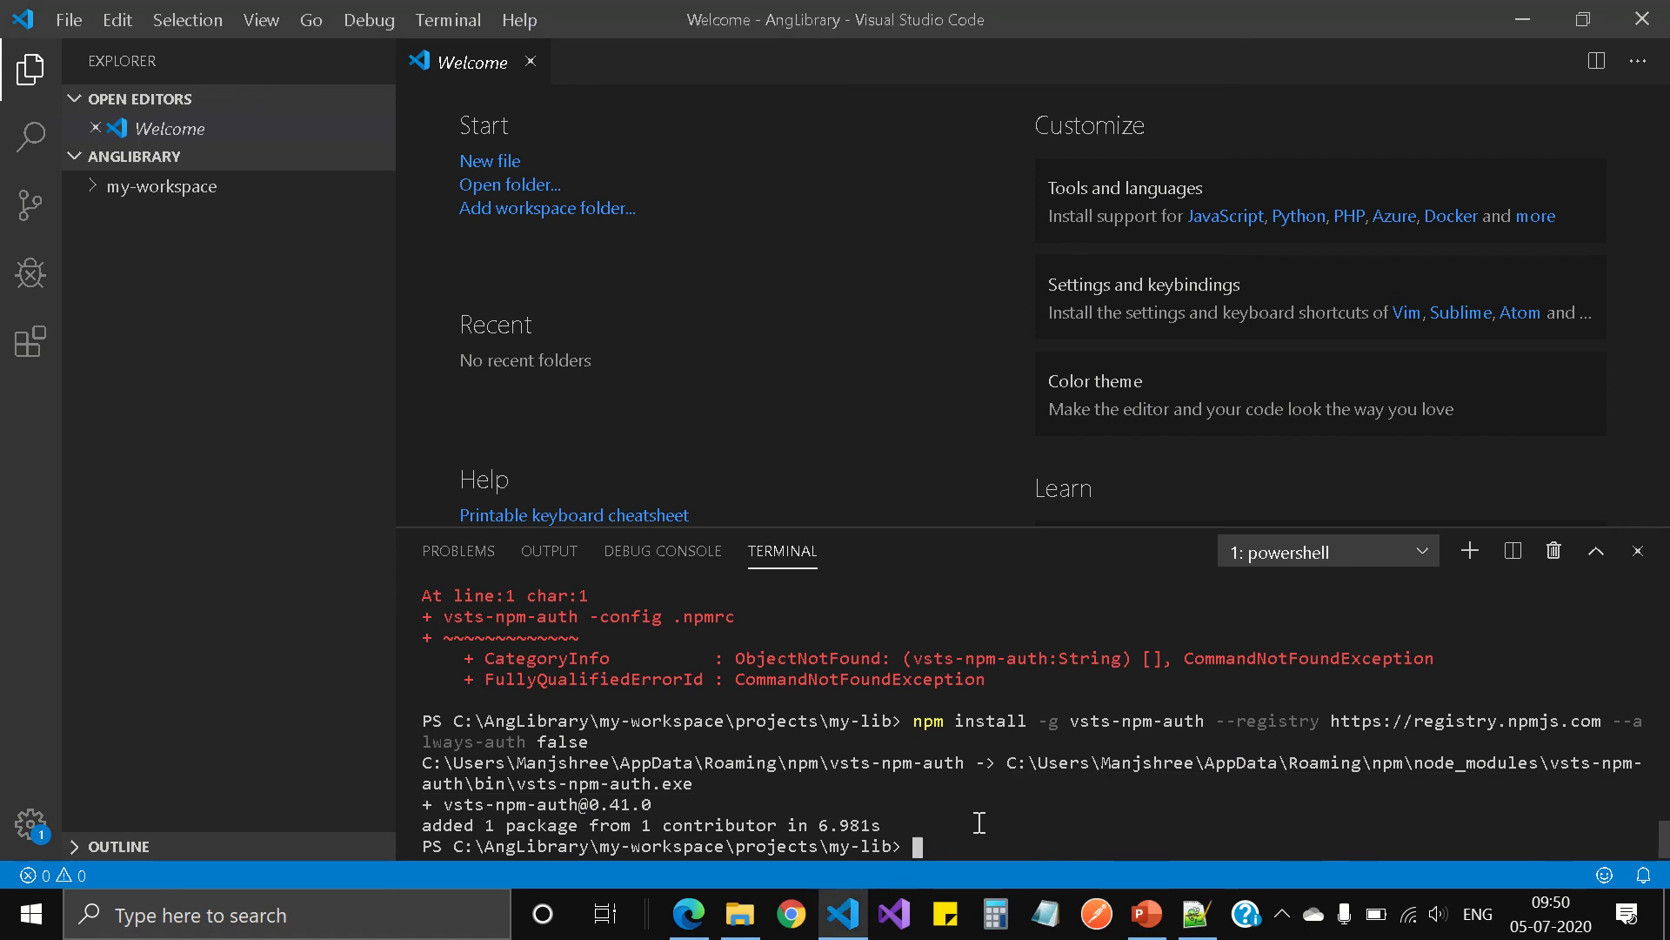
pyautogui.write('cls')
pyautogui.press('Return')
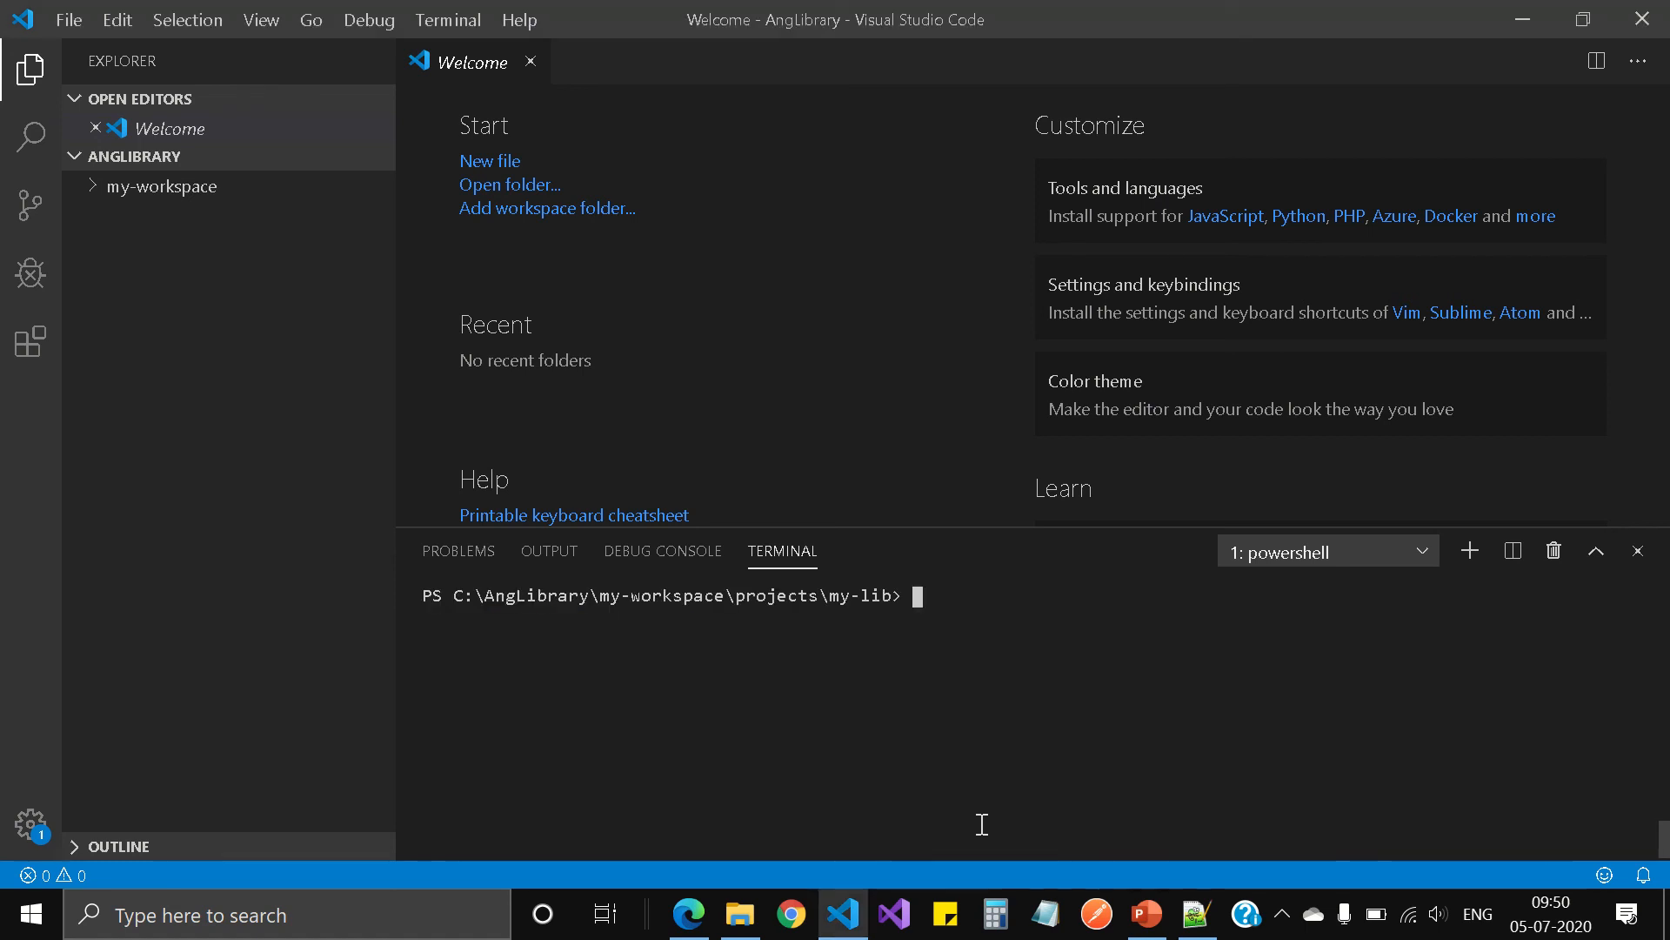
# Step: Run vsts-npm-auth -config .npmrc again from the my-lib directory to request feed credentials
pyautogui.press('Up')
pyautogui.press('Up')
pyautogui.press('Up')
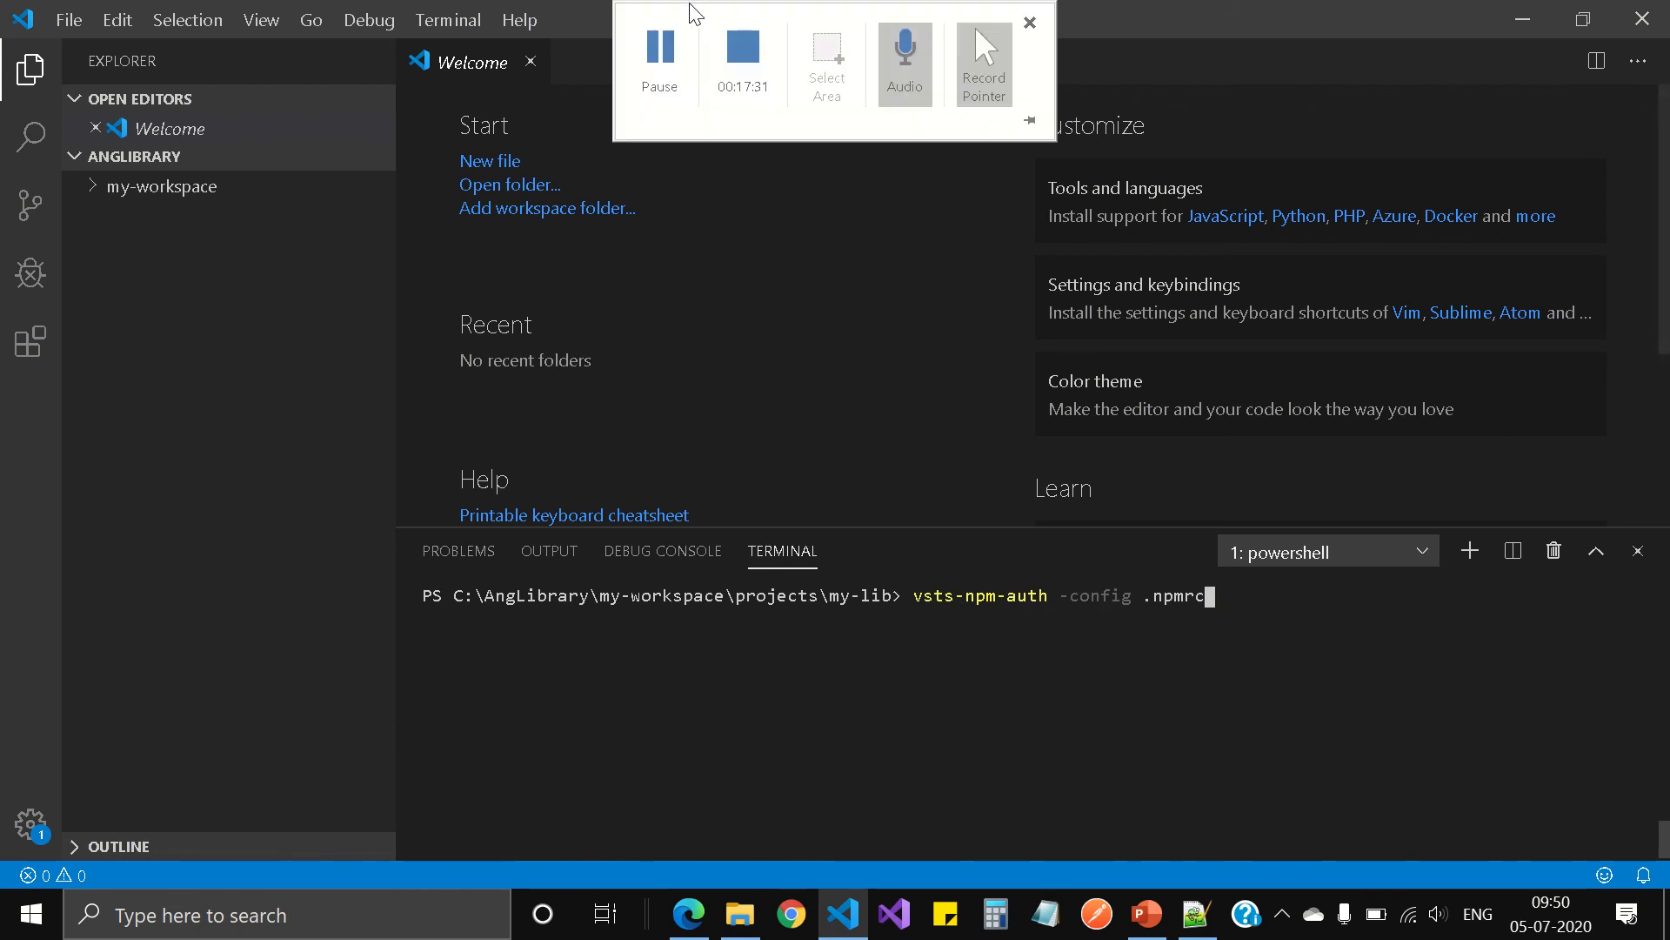
pyautogui.press('Return')
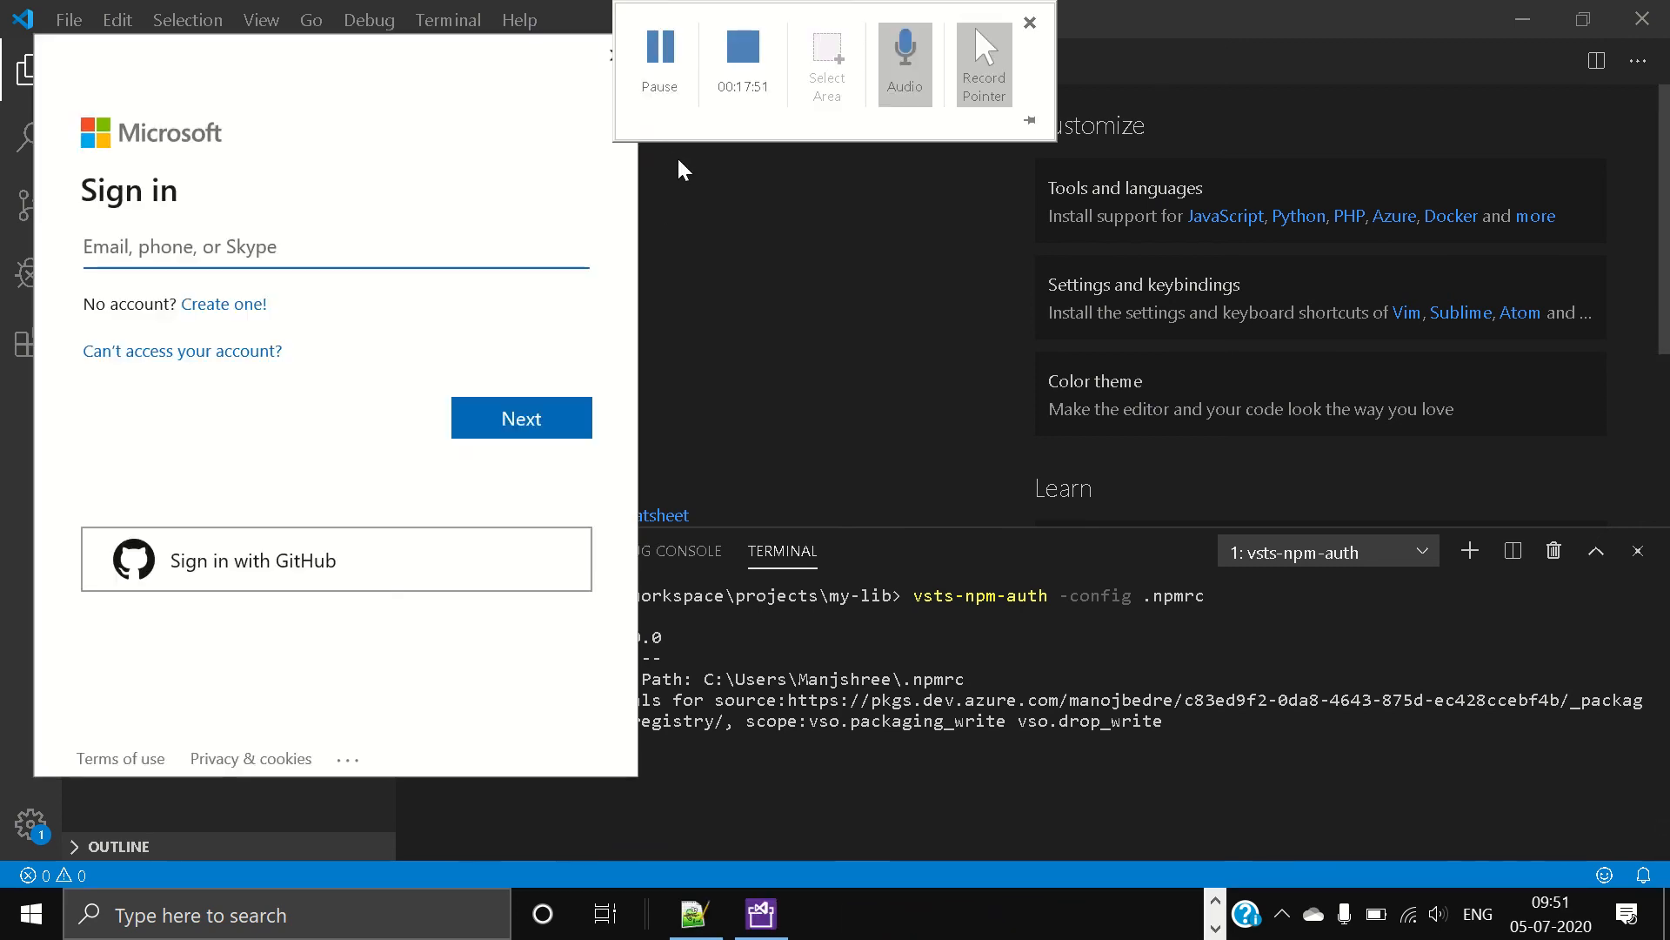
pyautogui.moveTo(731, 5)
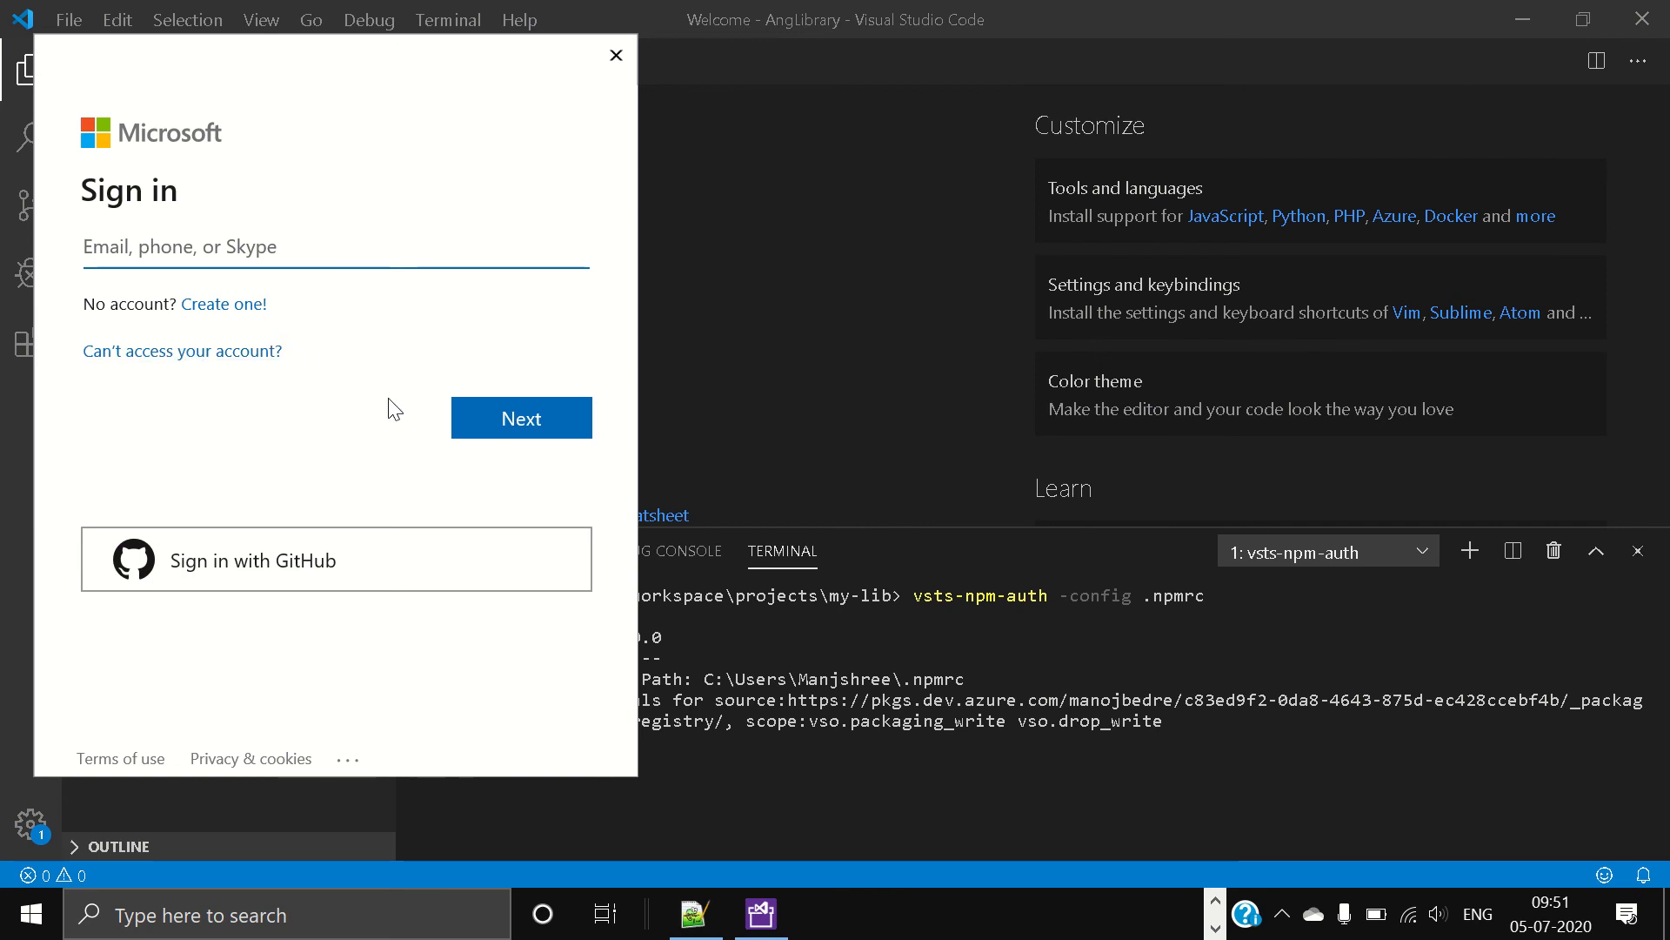
# Step: Enter the Microsoft account's e-mail address in the sign-in window and continue to the password prompt
pyautogui.click(211, 243)
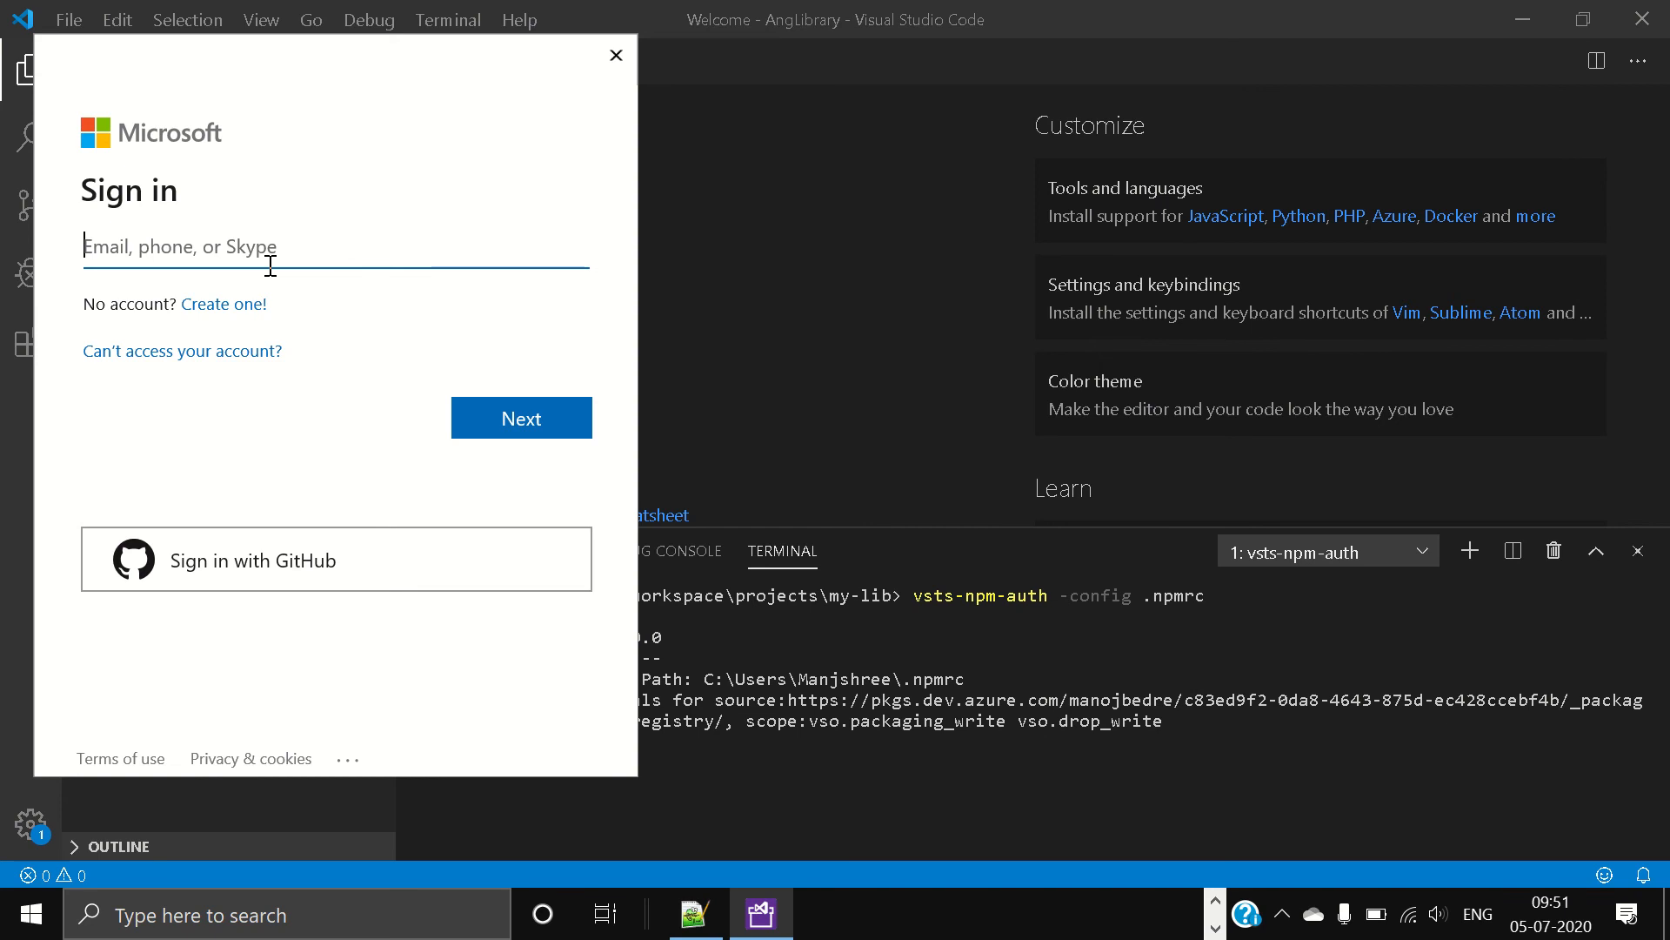
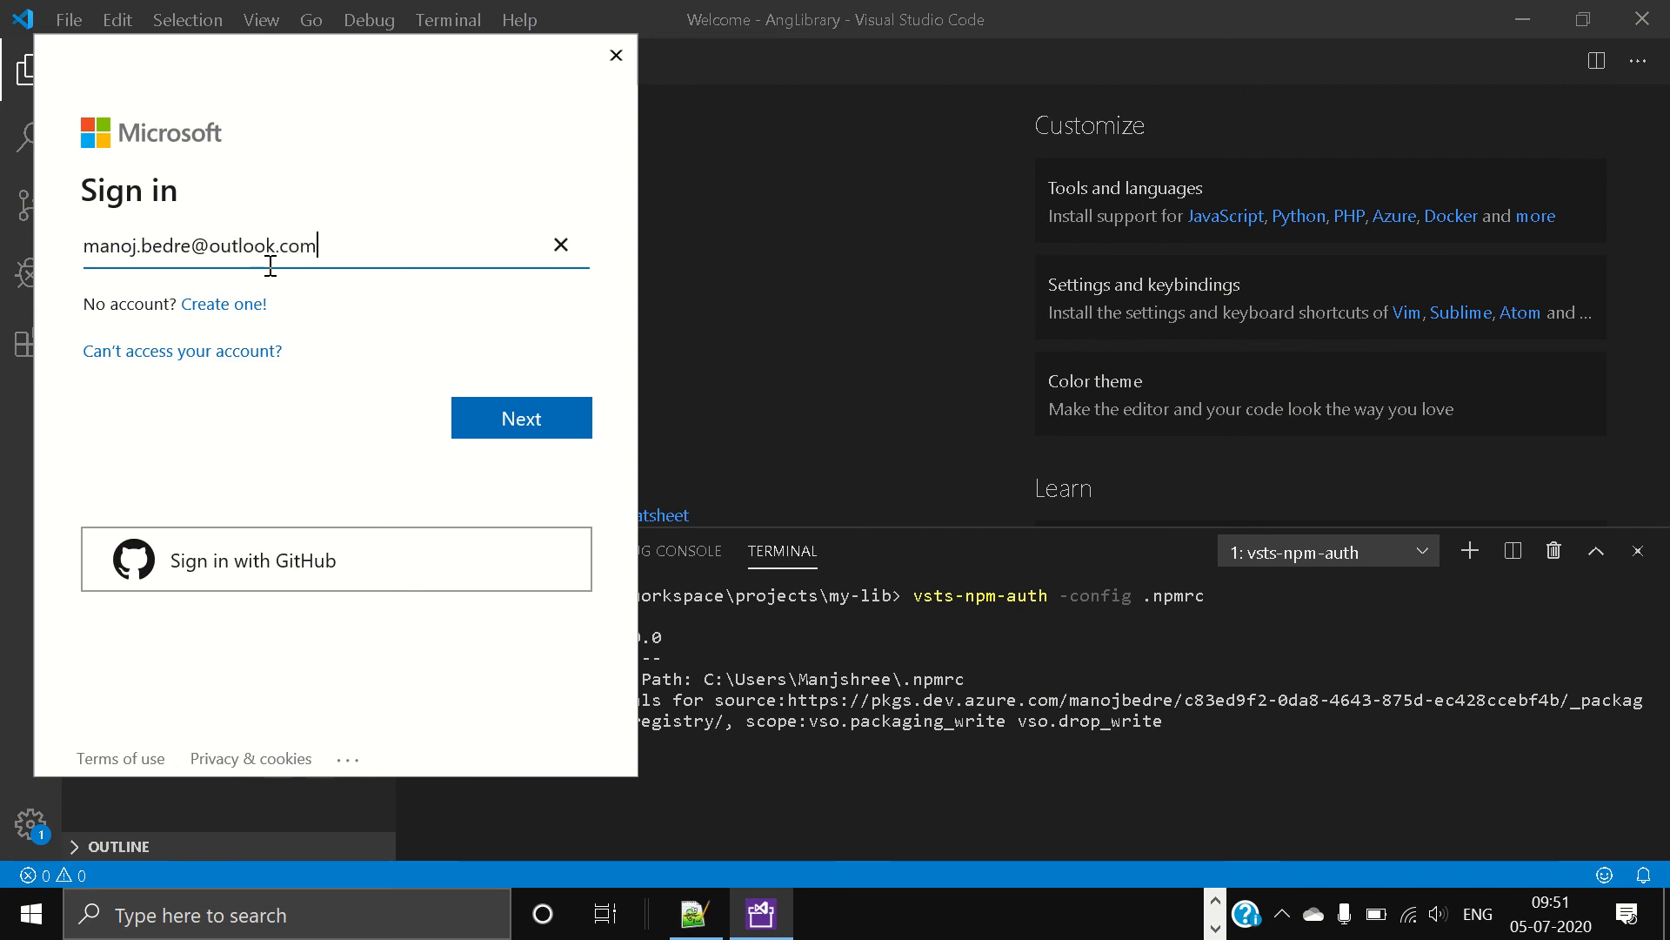
pyautogui.click(526, 421)
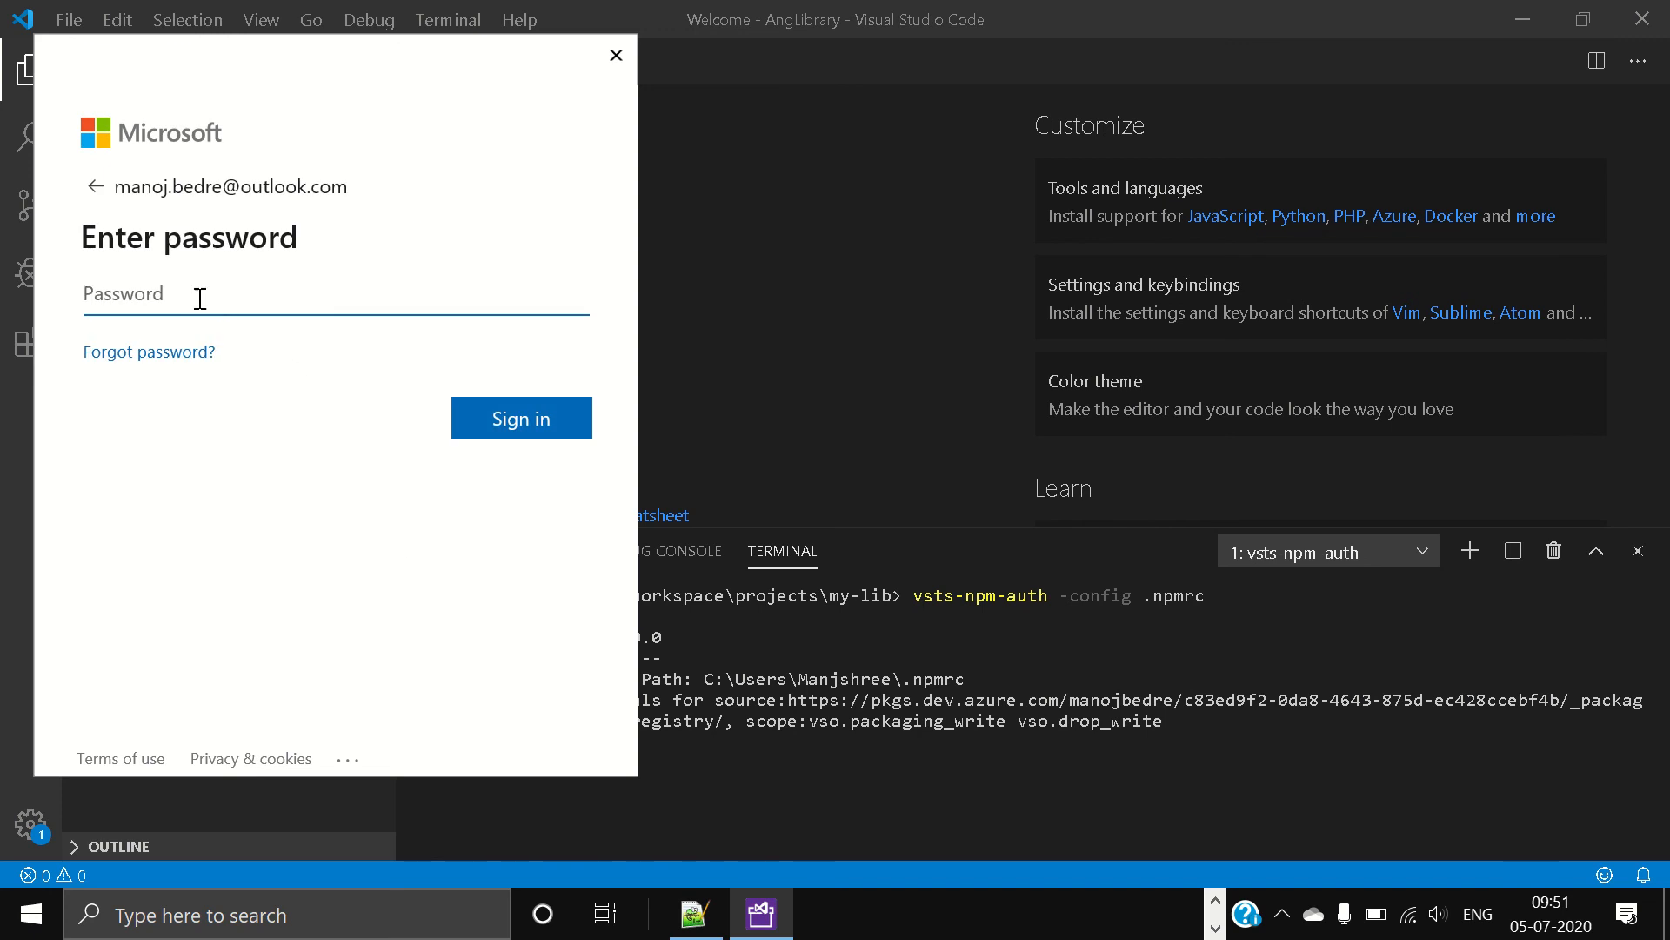
# Step: Enter the account password, sign in, and decline the offer to remember the password
pyautogui.click(199, 300)
pyautogui.write('•••••••••')
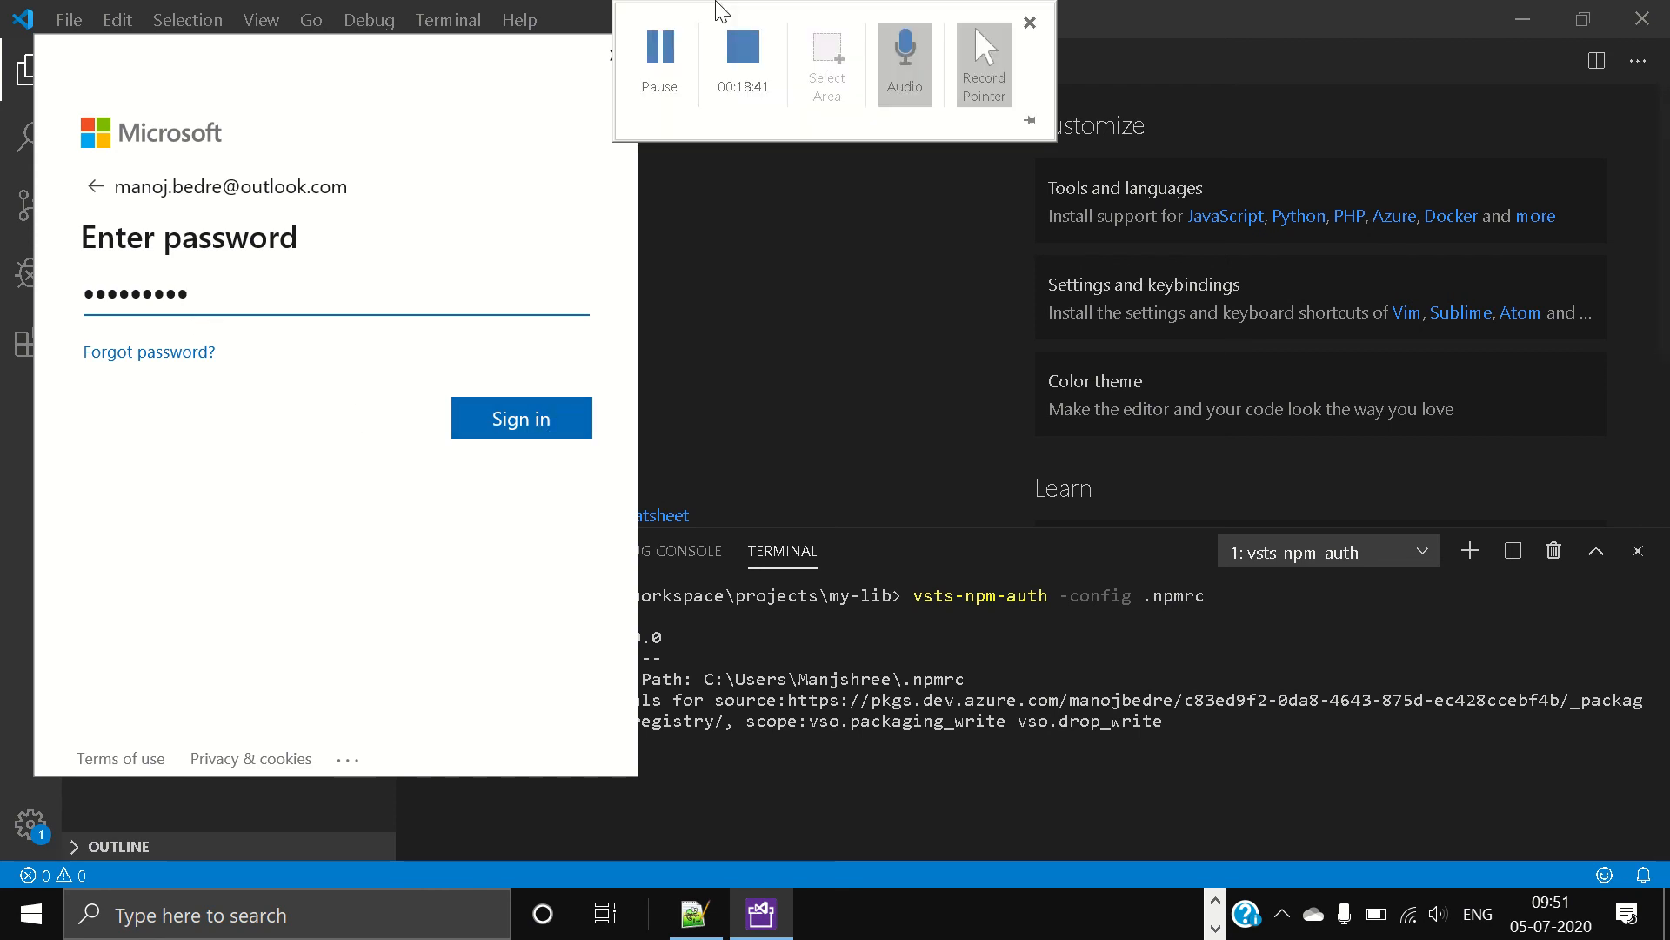
pyautogui.click(520, 415)
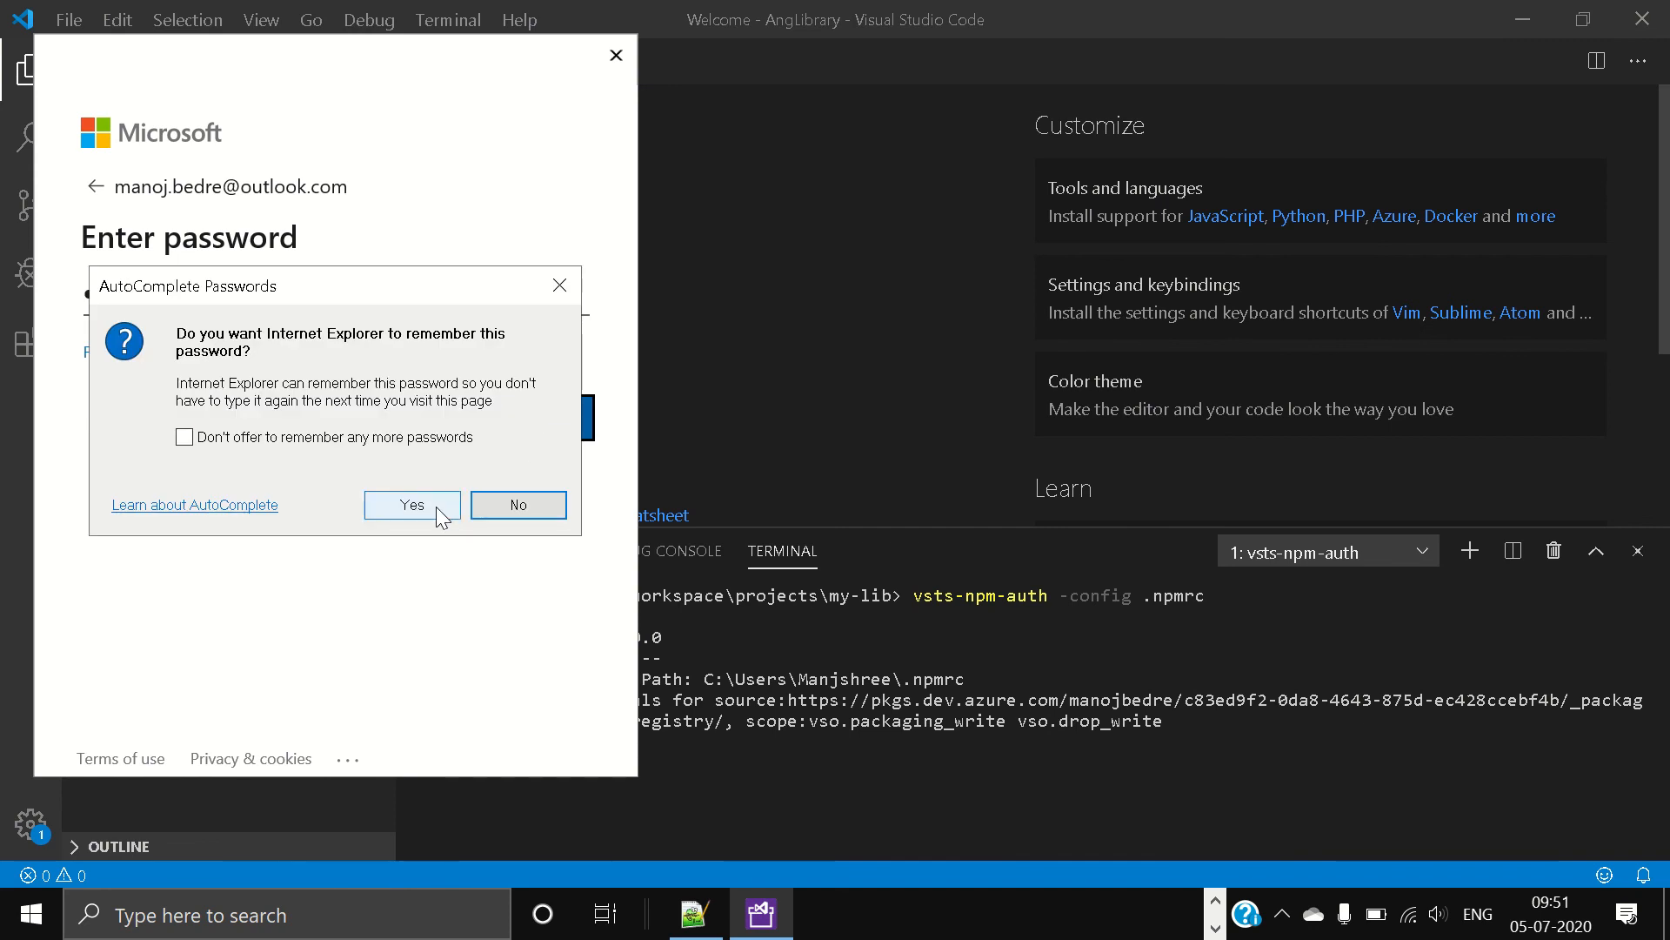
pyautogui.click(533, 509)
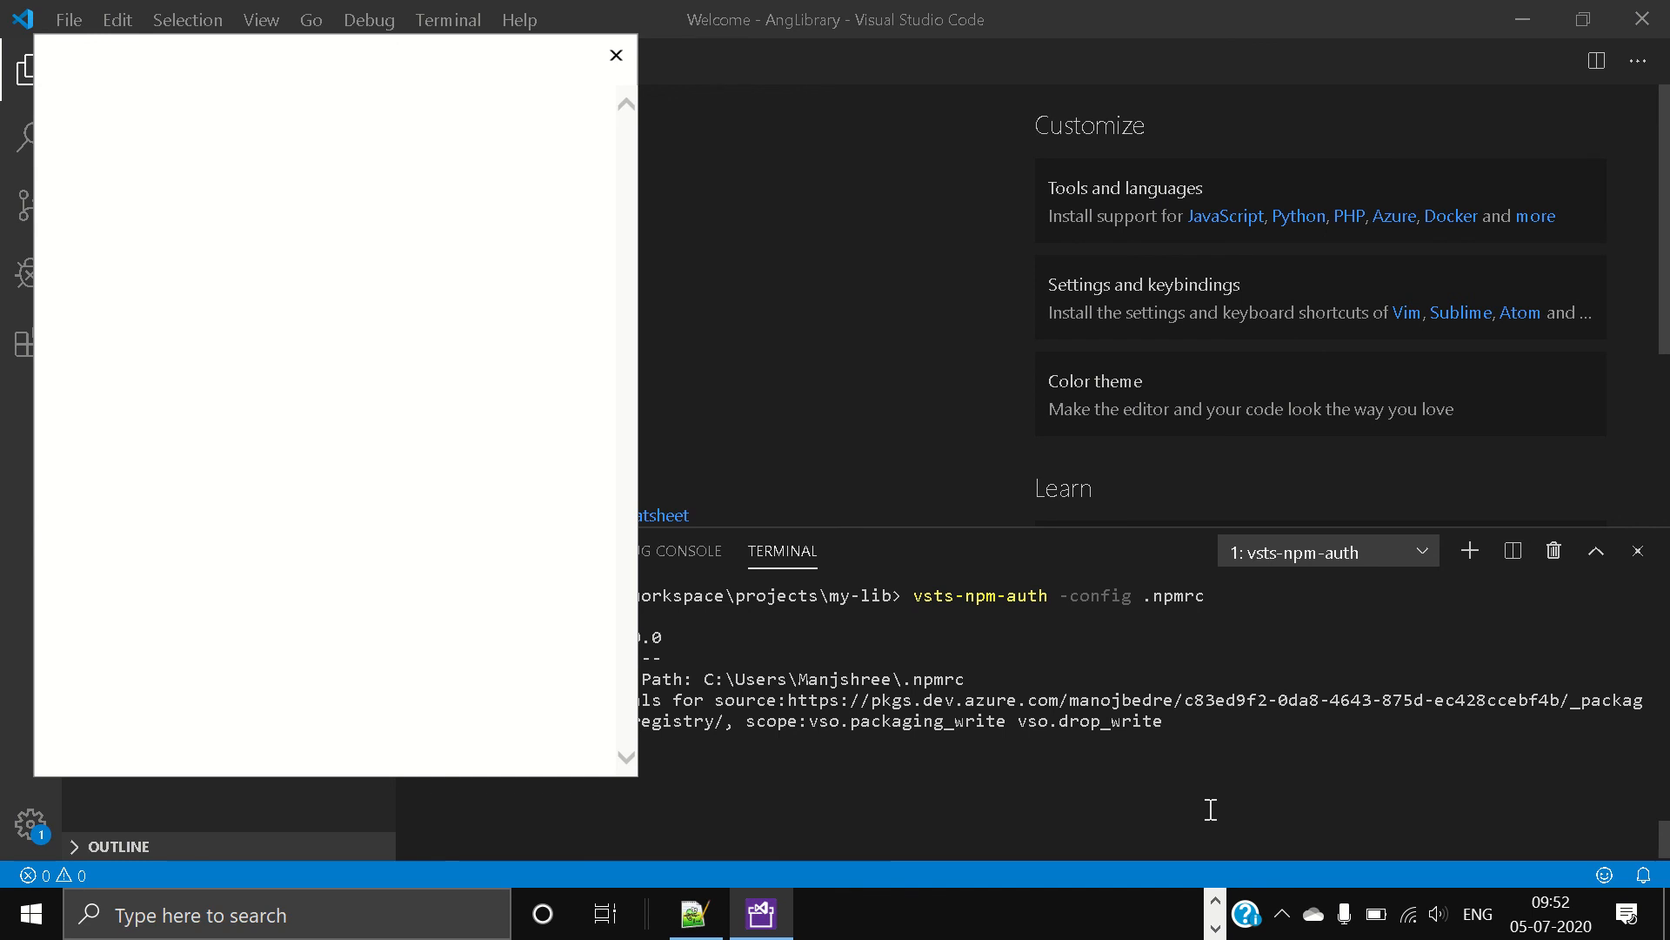
pyautogui.moveTo(675, 5)
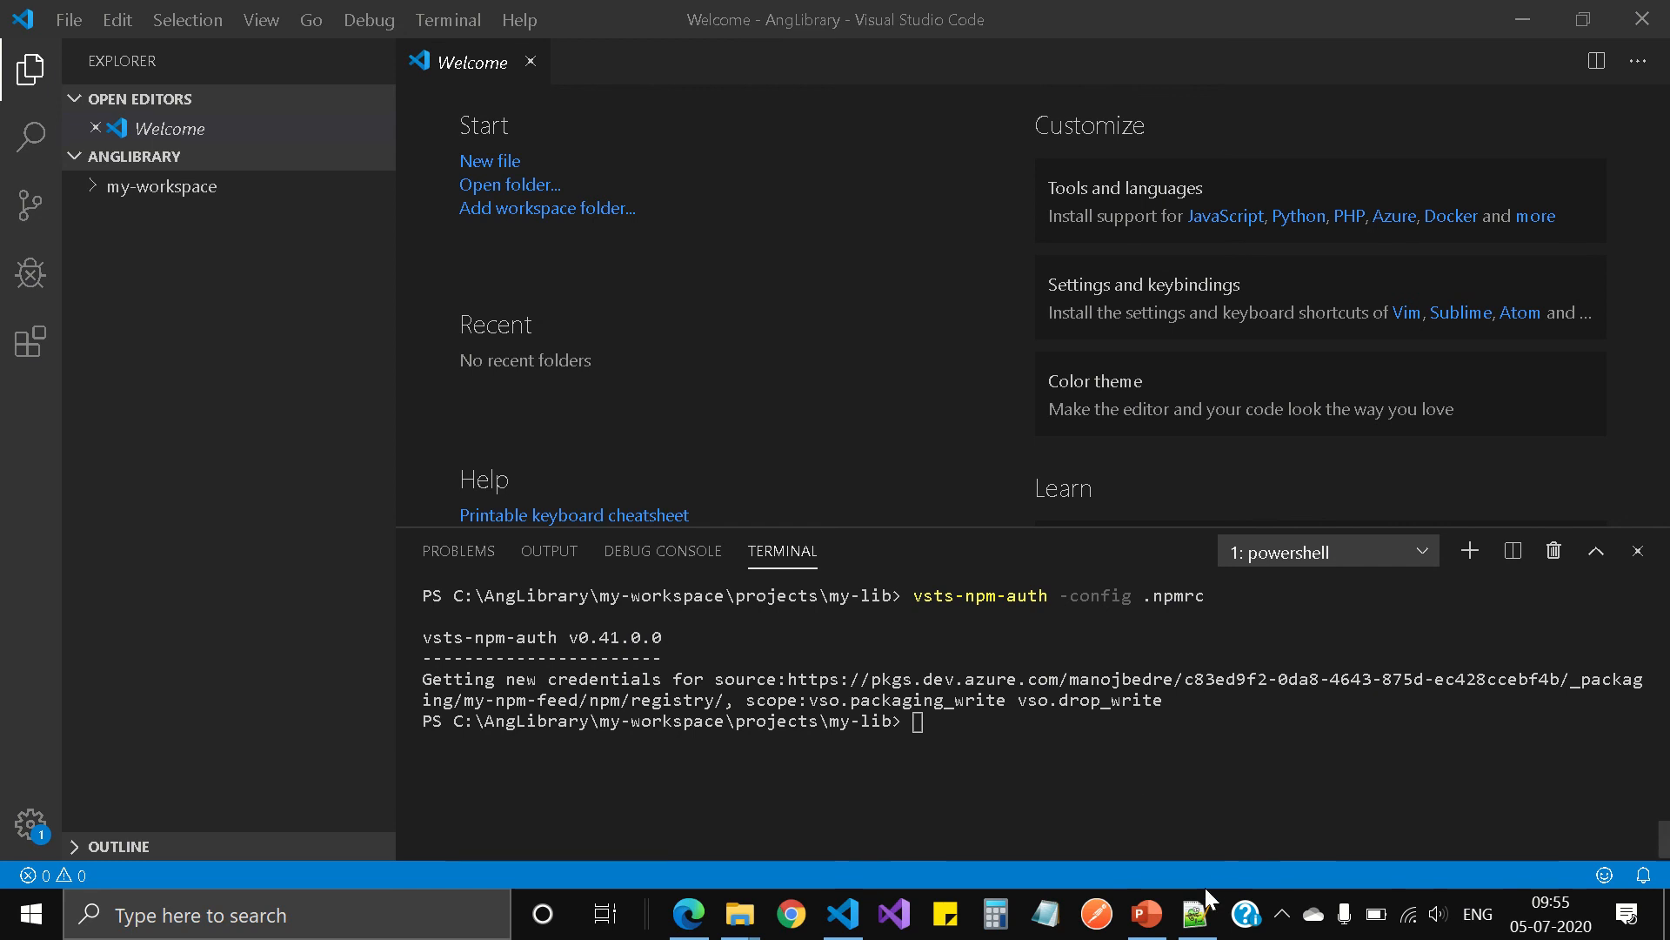
# Step: Switch to Notepad++, examine the username and _password entries in the user-level .npmrc file, and return to Visual Studio Code
pyautogui.click(1197, 920)
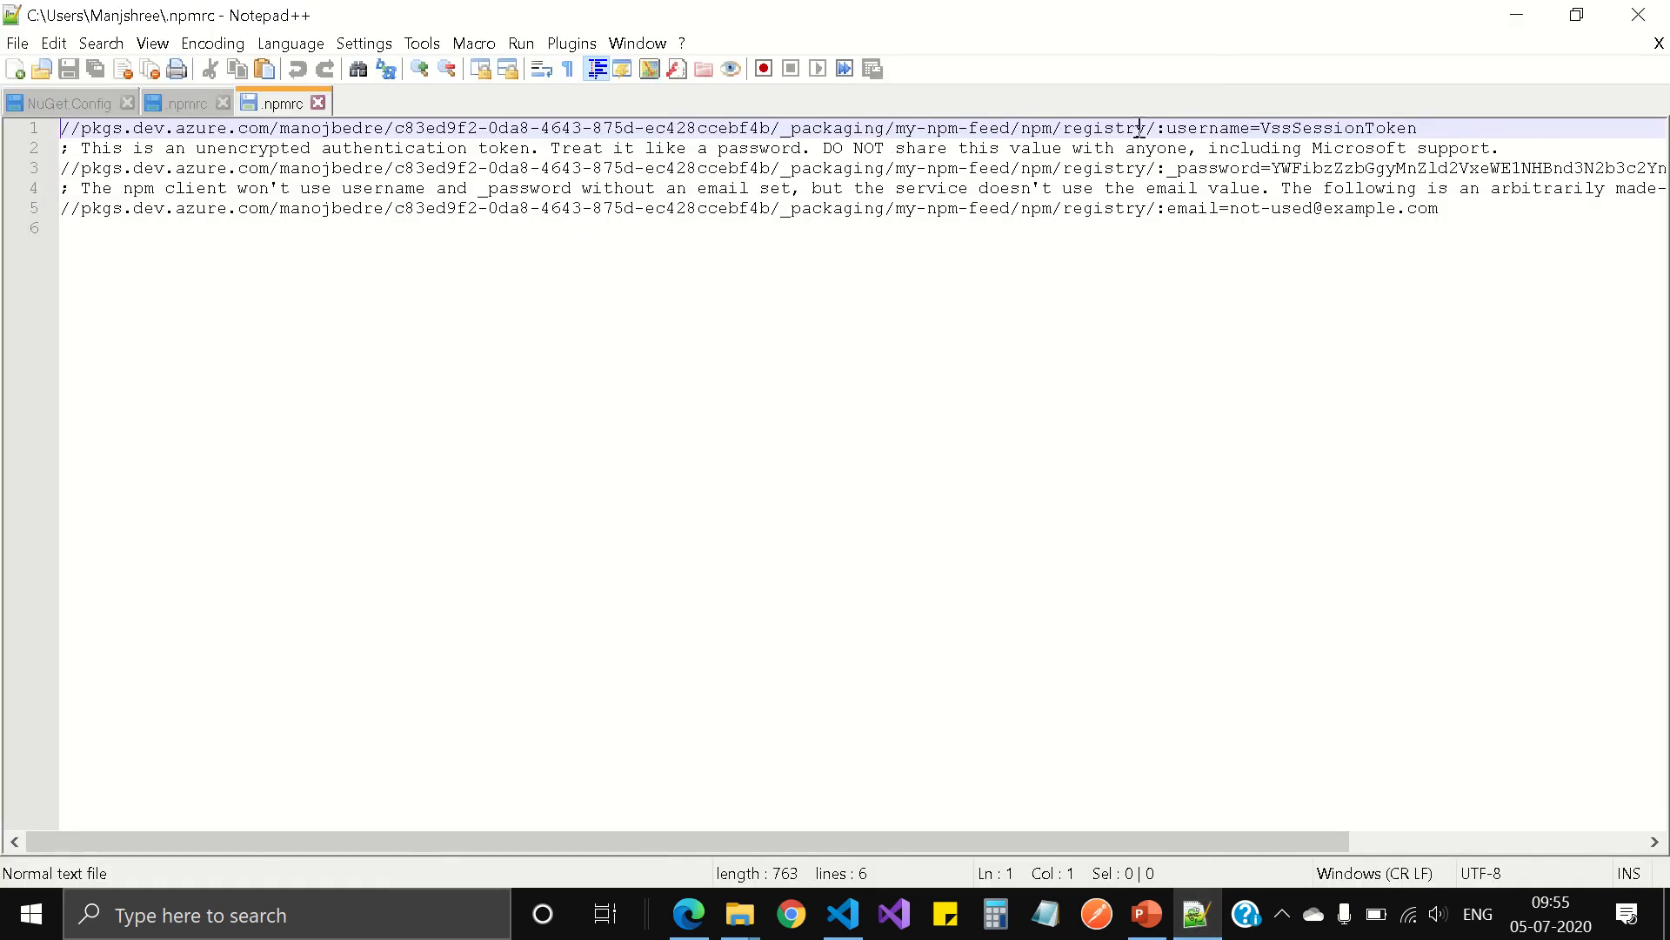
pyautogui.doubleClick(1296, 131)
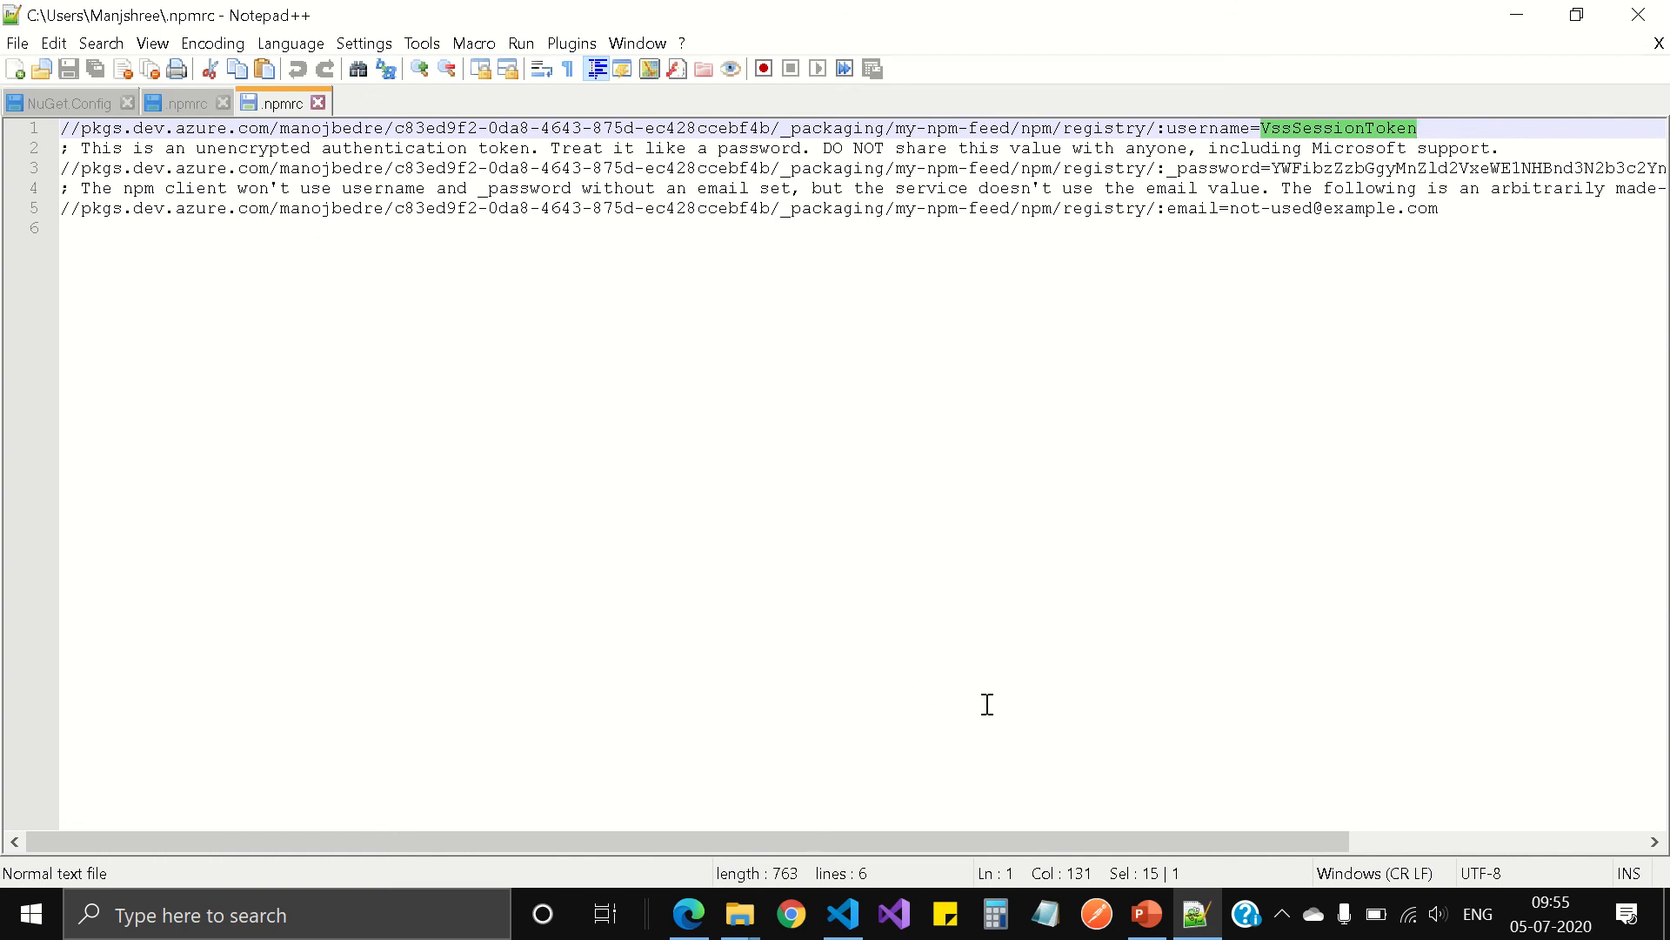
pyautogui.doubleClick(1210, 169)
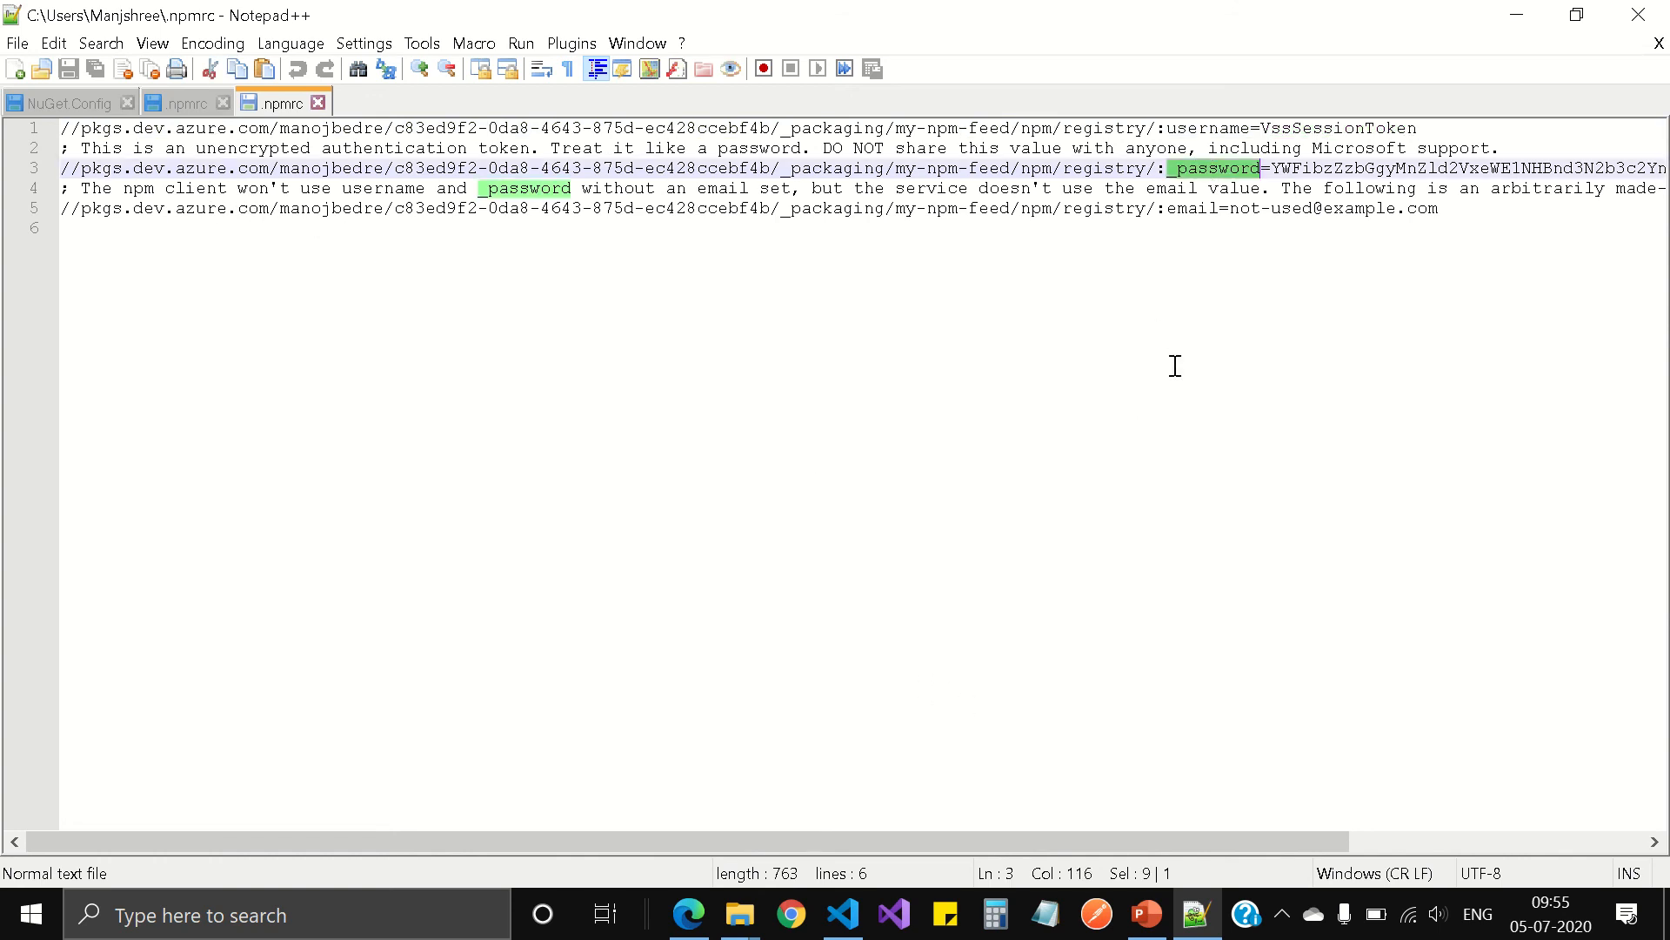
pyautogui.click(1532, 15)
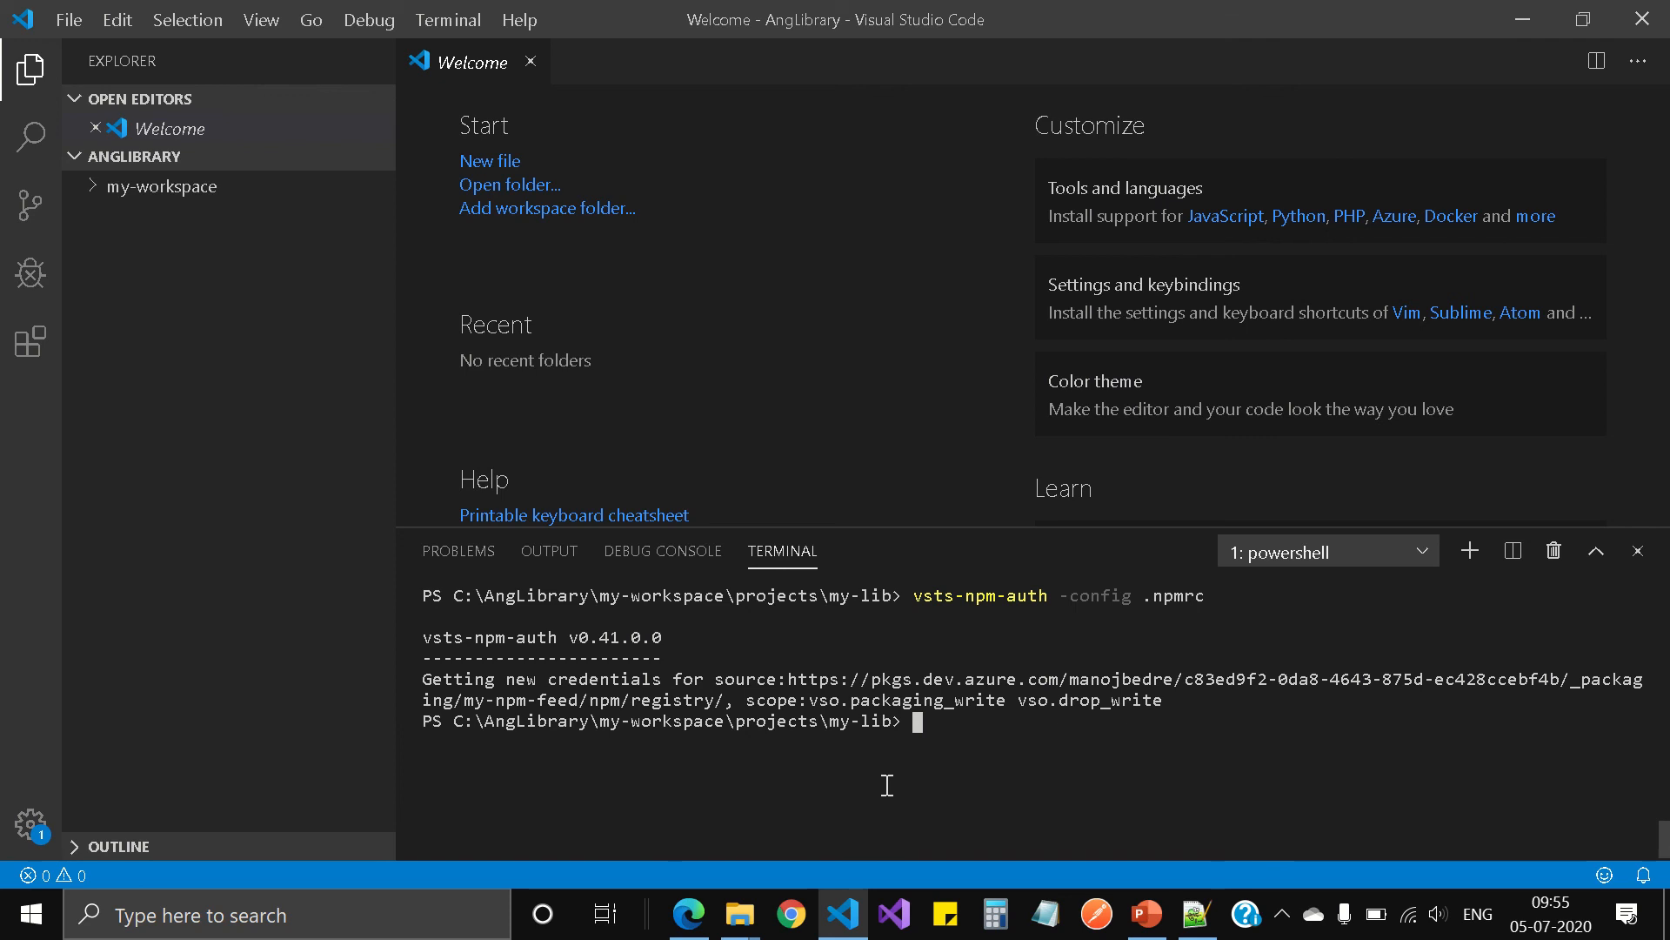
pyautogui.moveTo(602, 7)
pyautogui.click(667, 57)
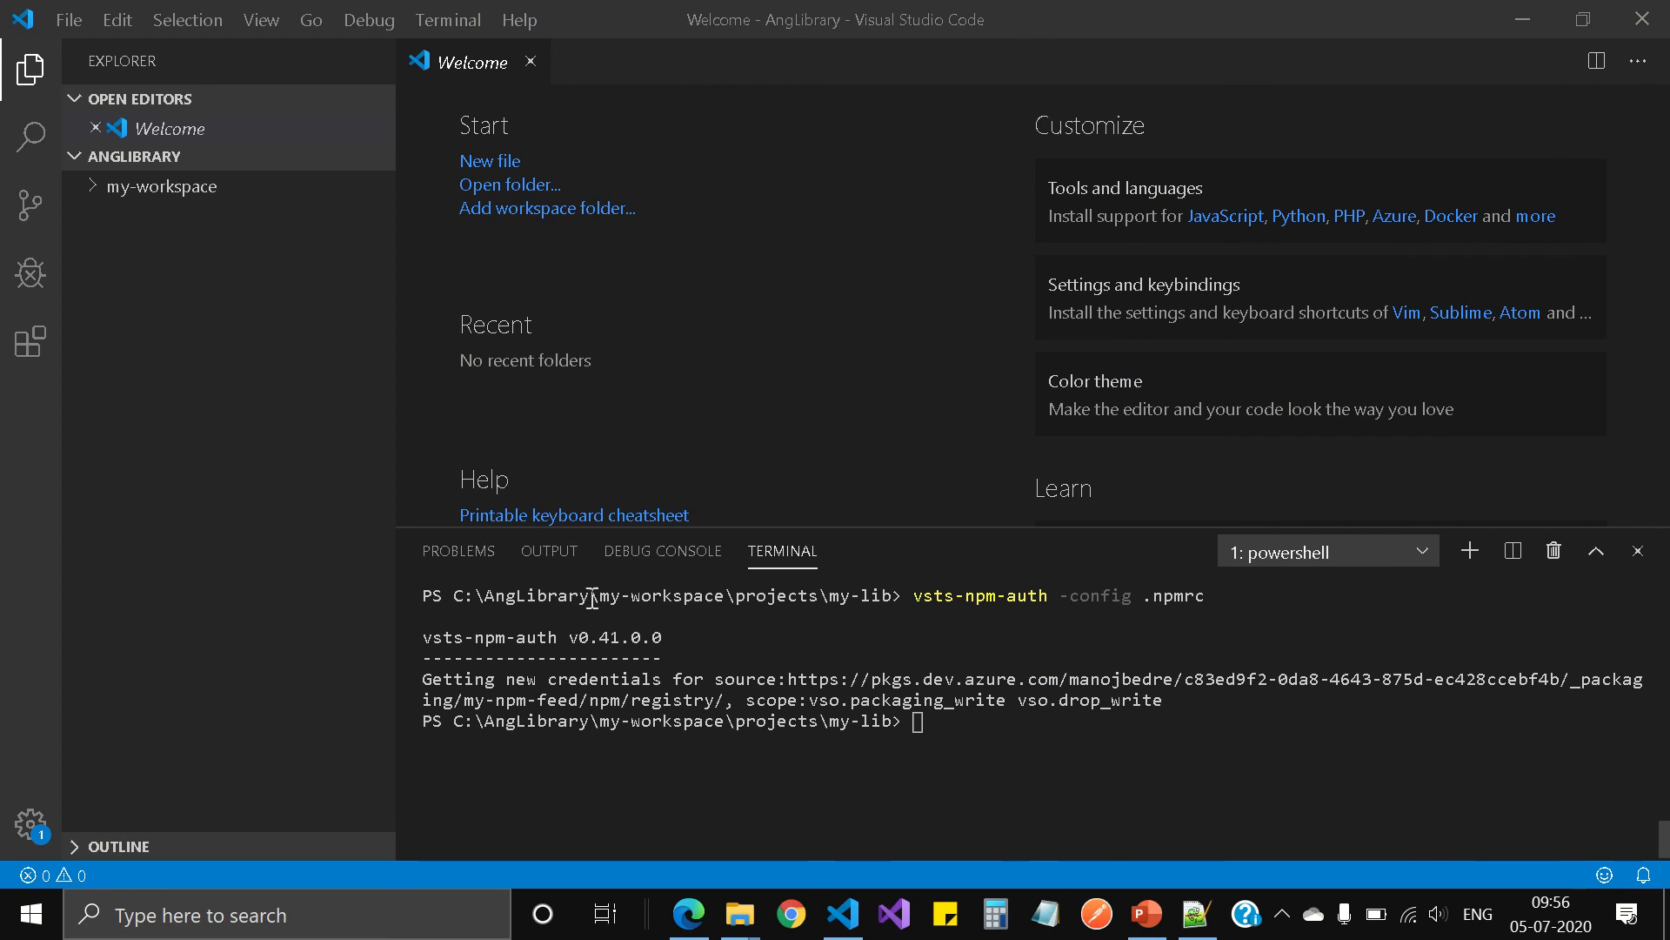
# Step: Expand my-workspace, projects\my-lib and src in the file tree, and open the library's package.json
pyautogui.click(92, 191)
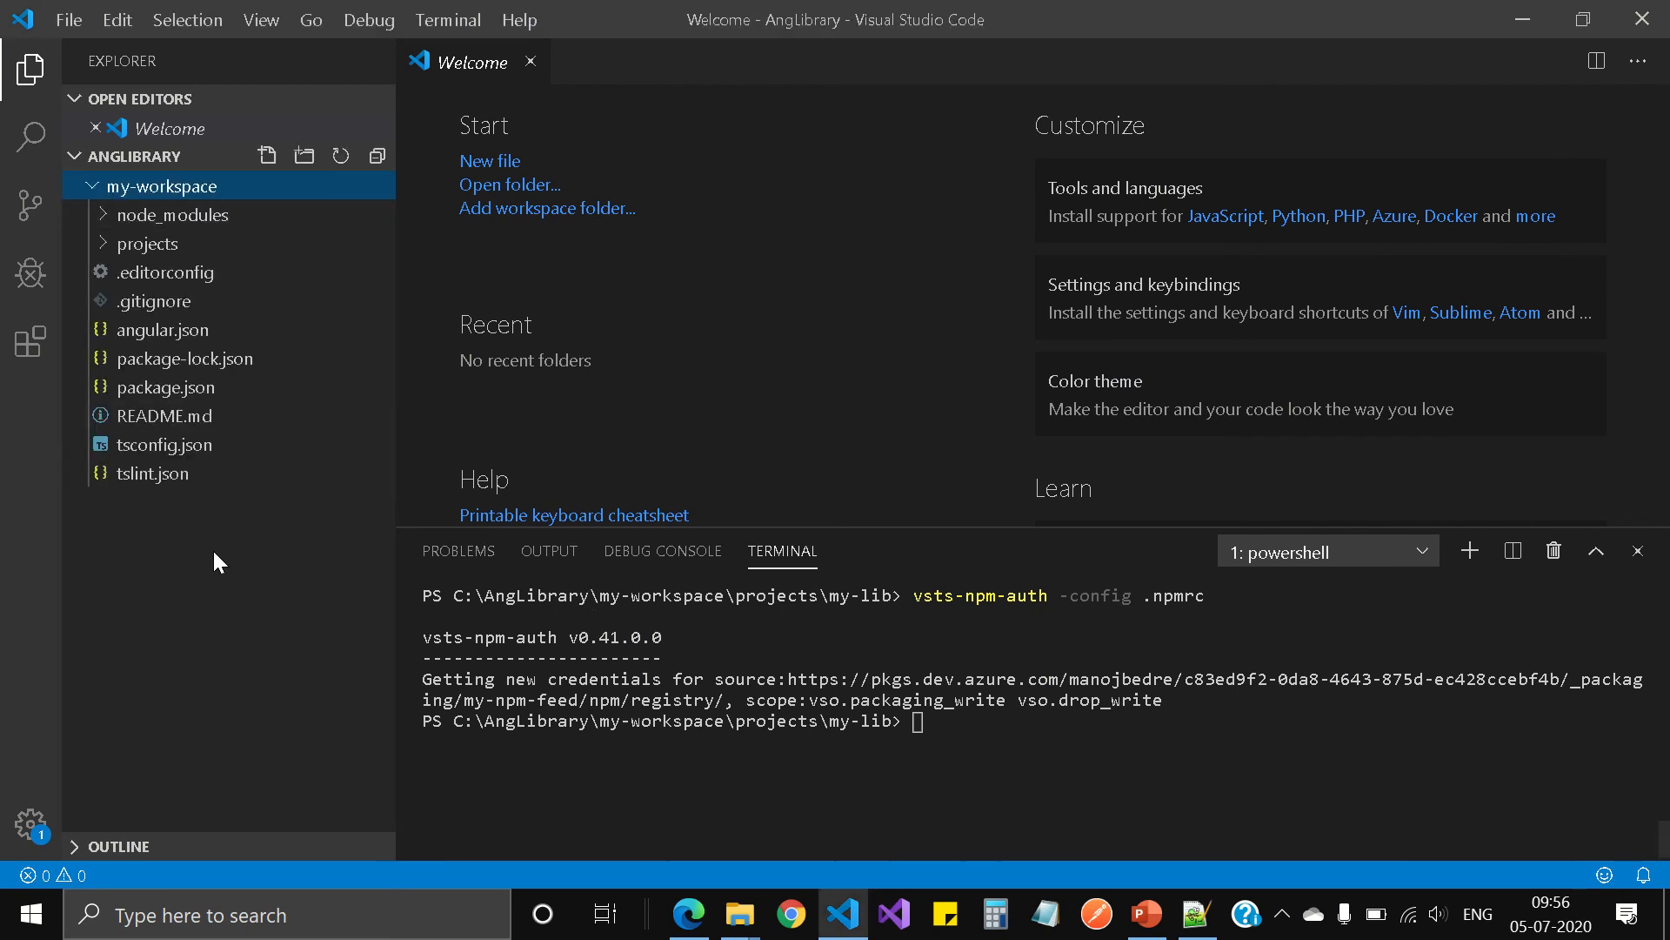
pyautogui.click(103, 253)
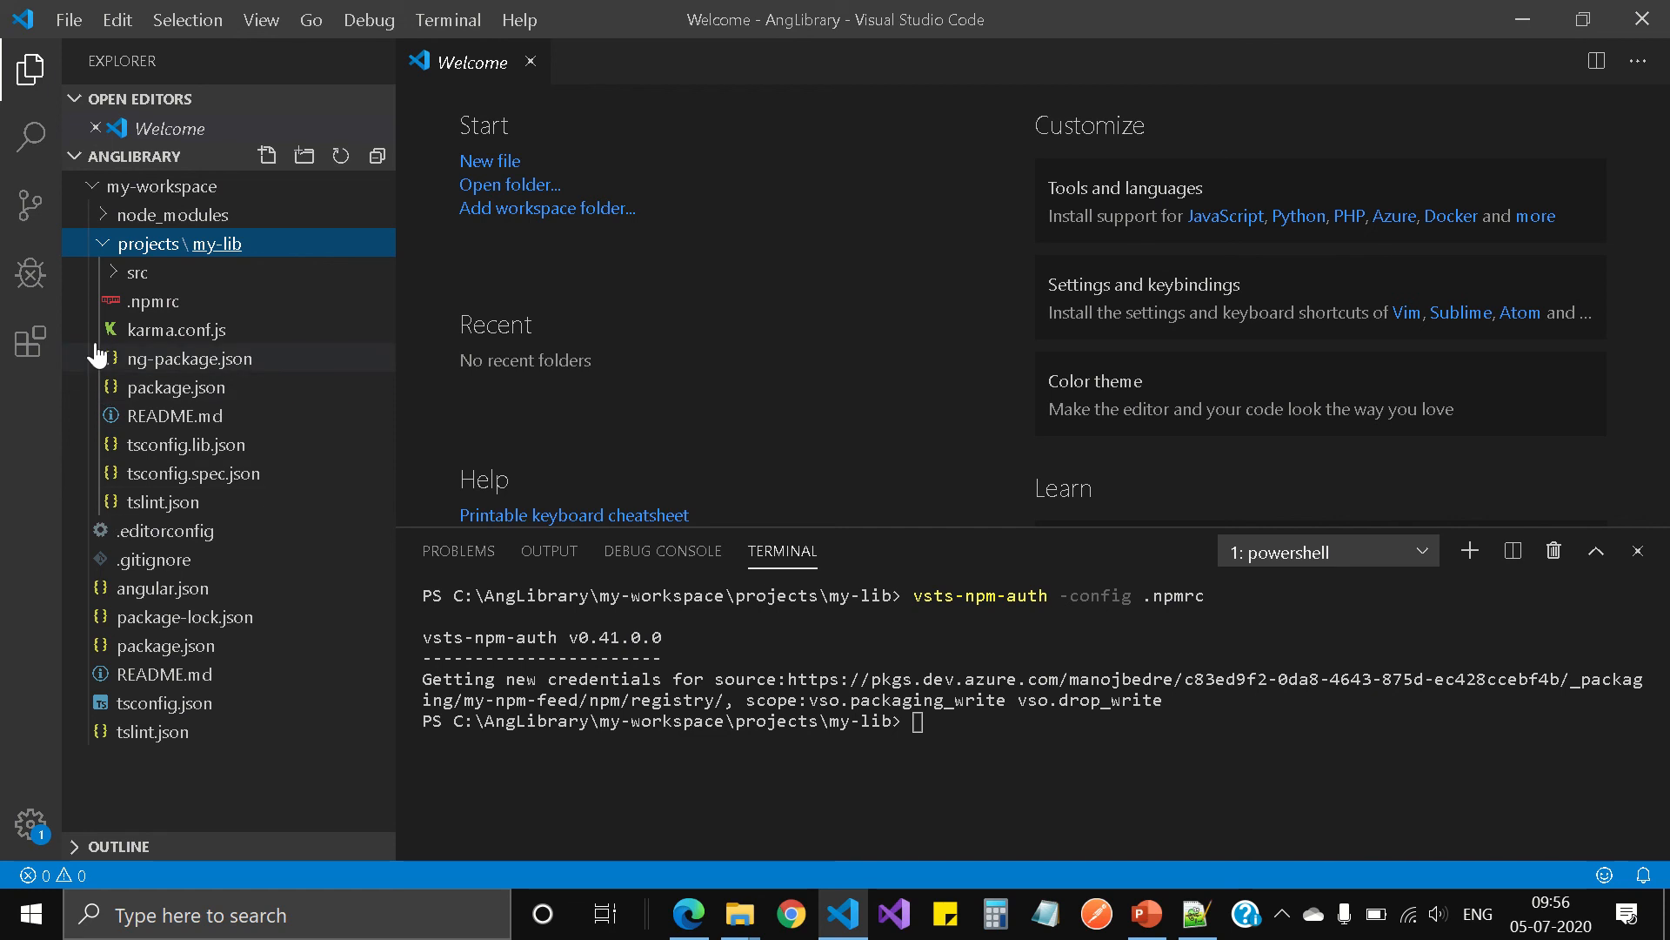
pyautogui.click(112, 274)
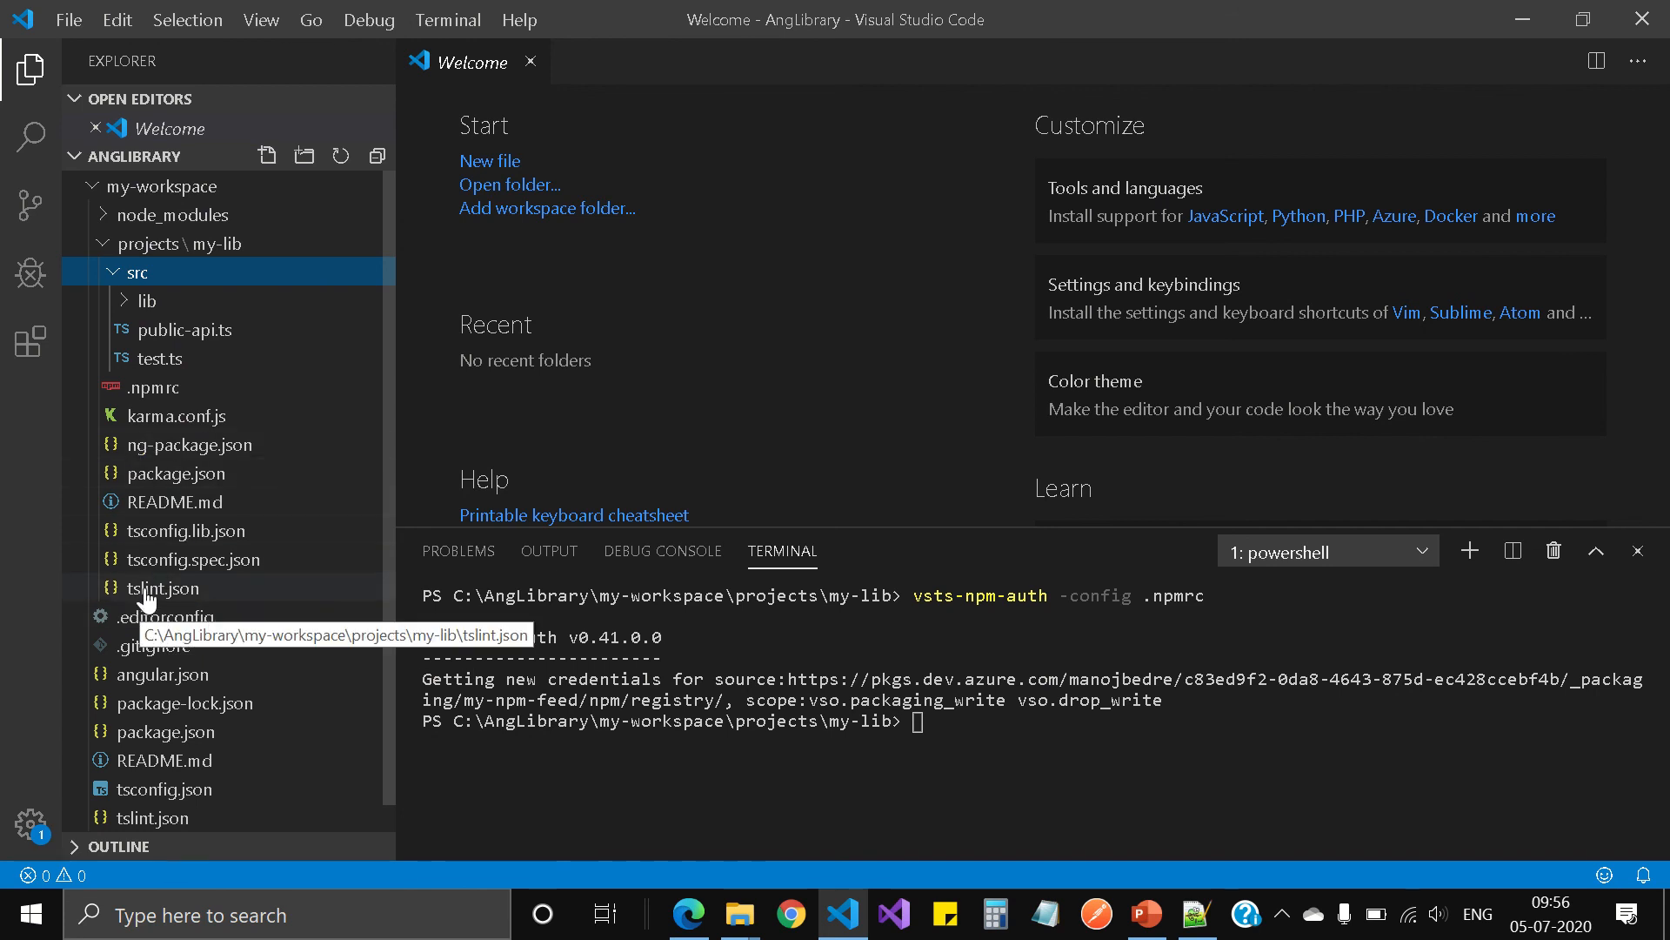
pyautogui.click(172, 478)
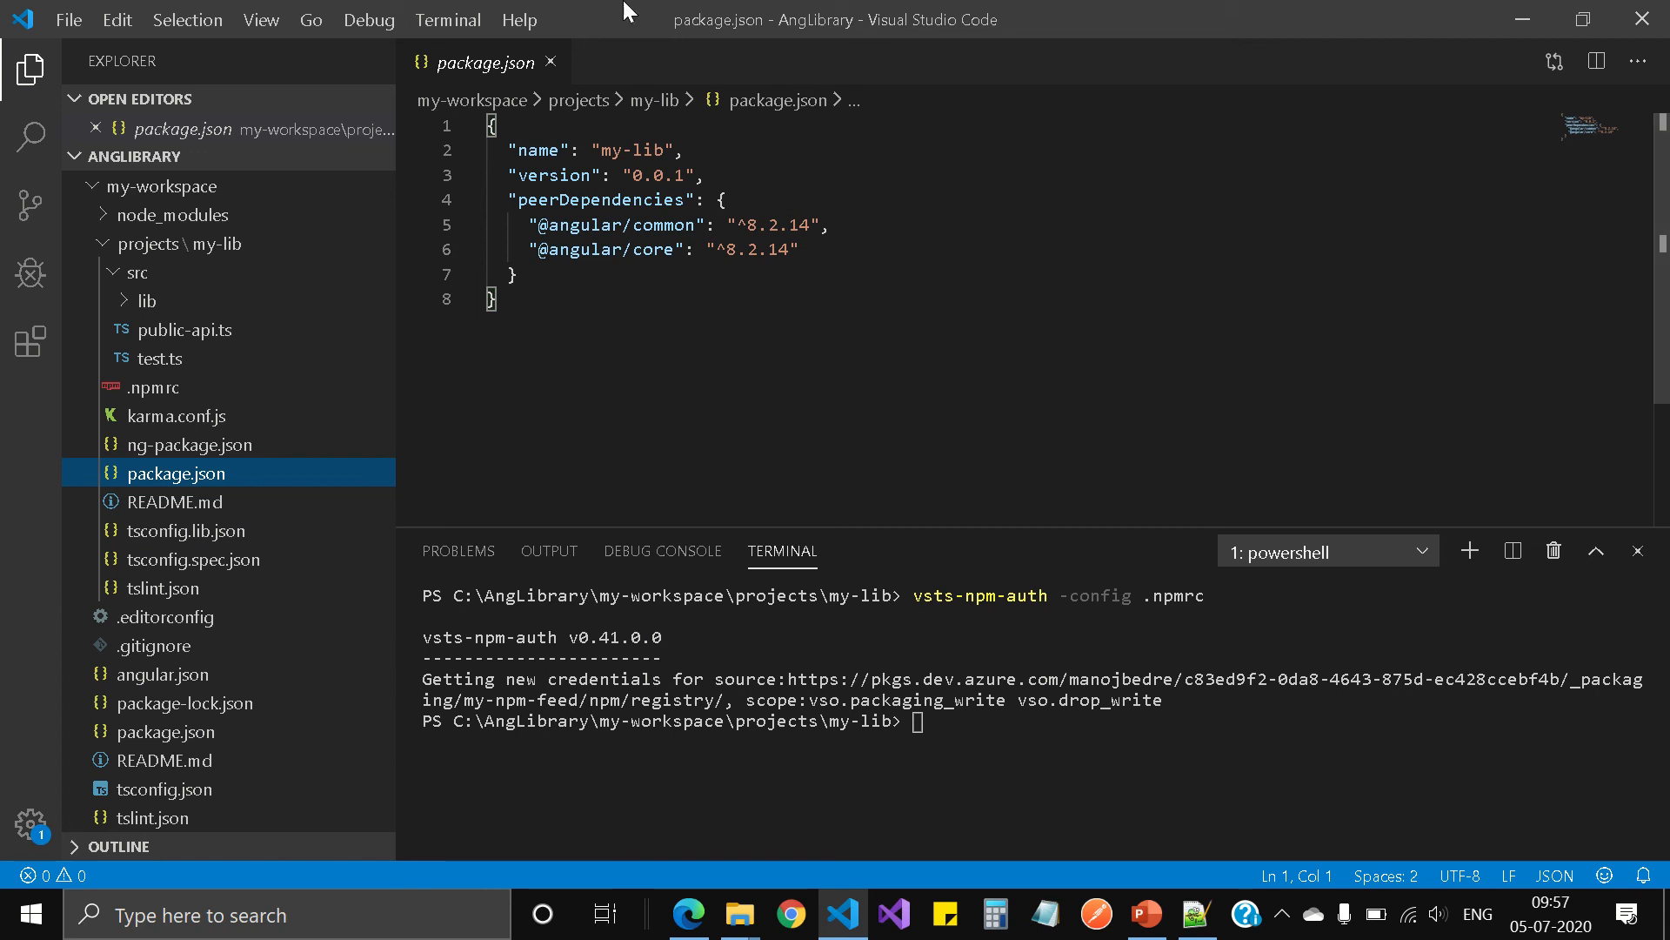
pyautogui.moveTo(662, 10)
pyautogui.click(661, 54)
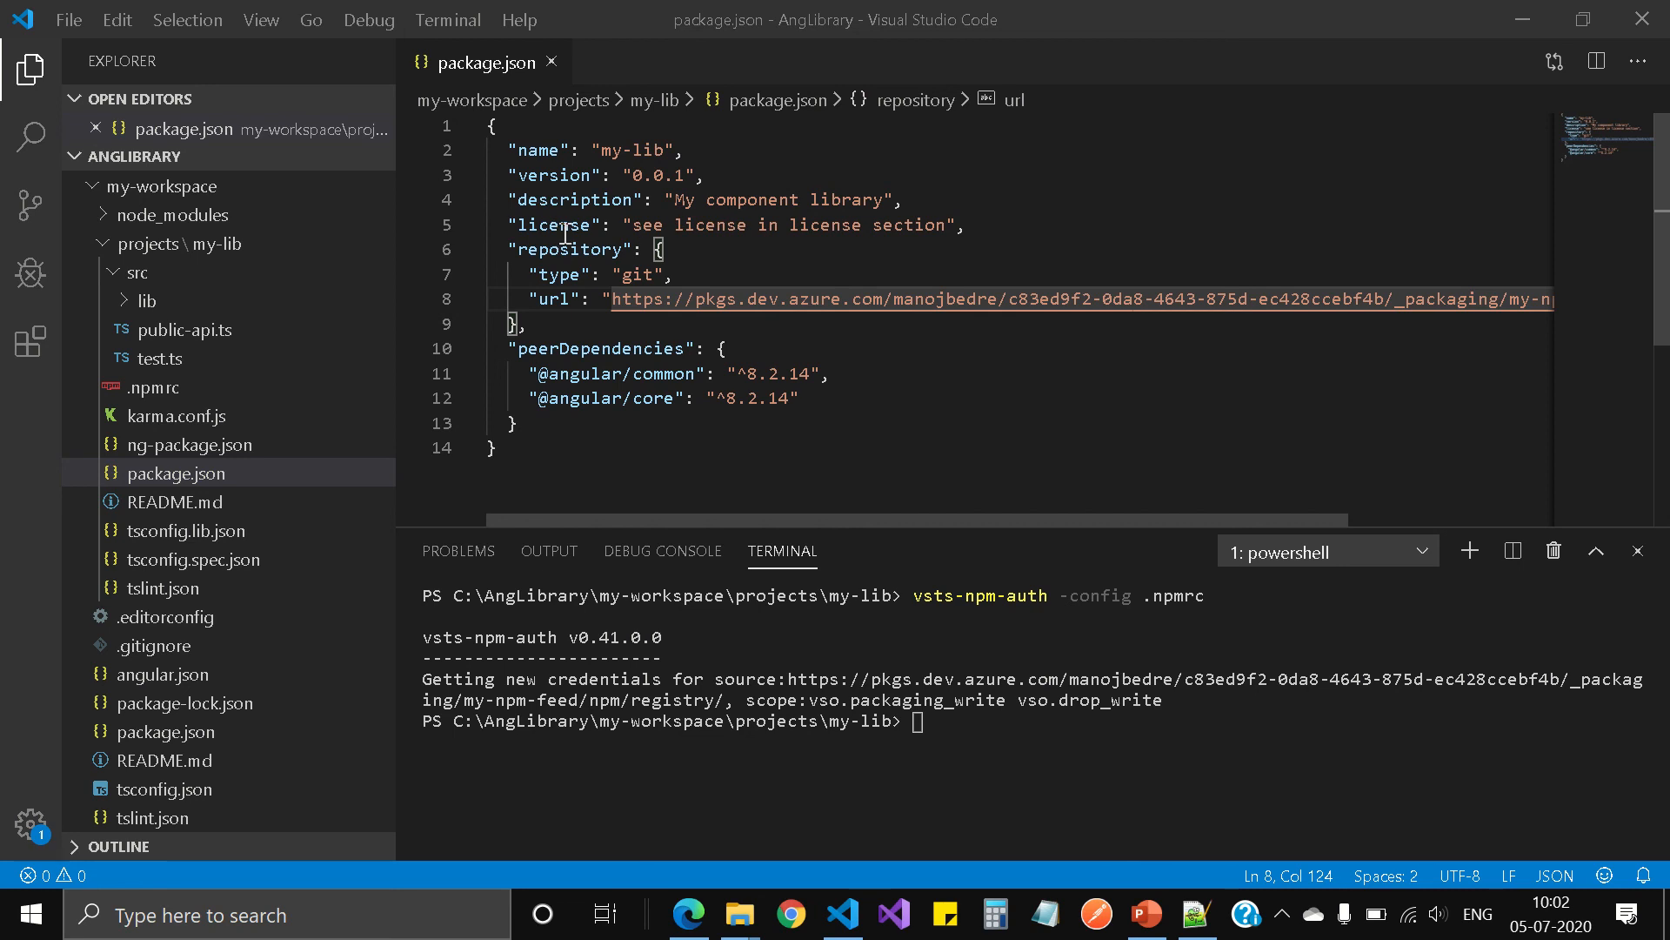
# Step: Examine the license value and the repository type and url entries in my-lib's package.json
pyautogui.moveTo(633, 227); pyautogui.dragTo(946, 228)
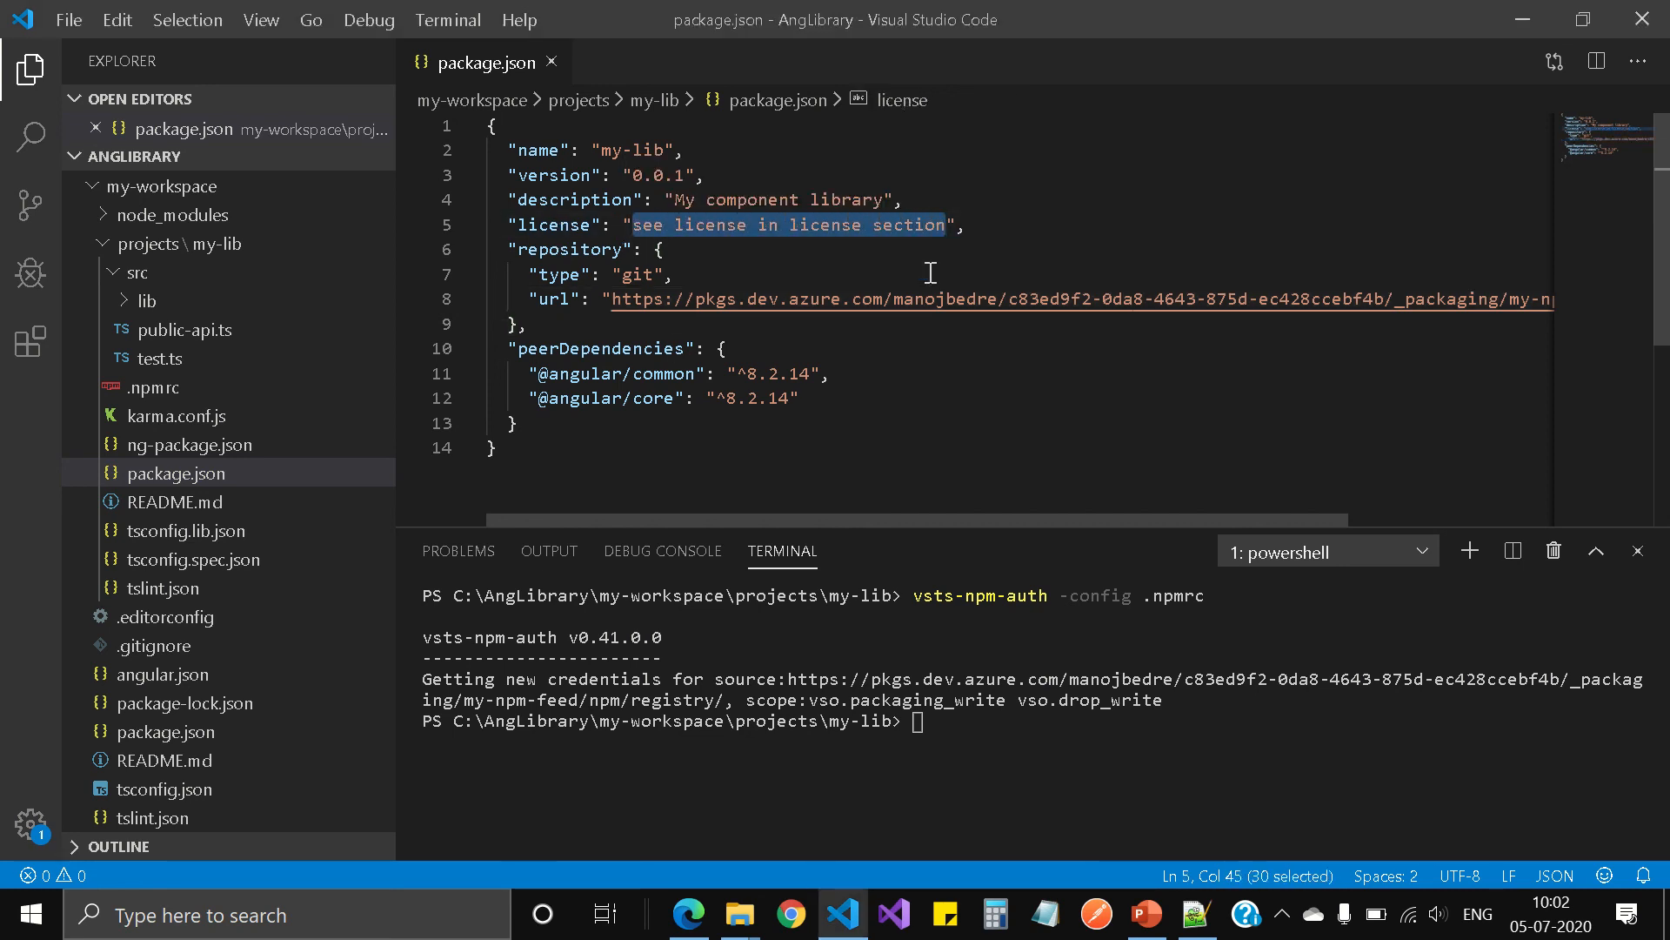
pyautogui.click(977, 406)
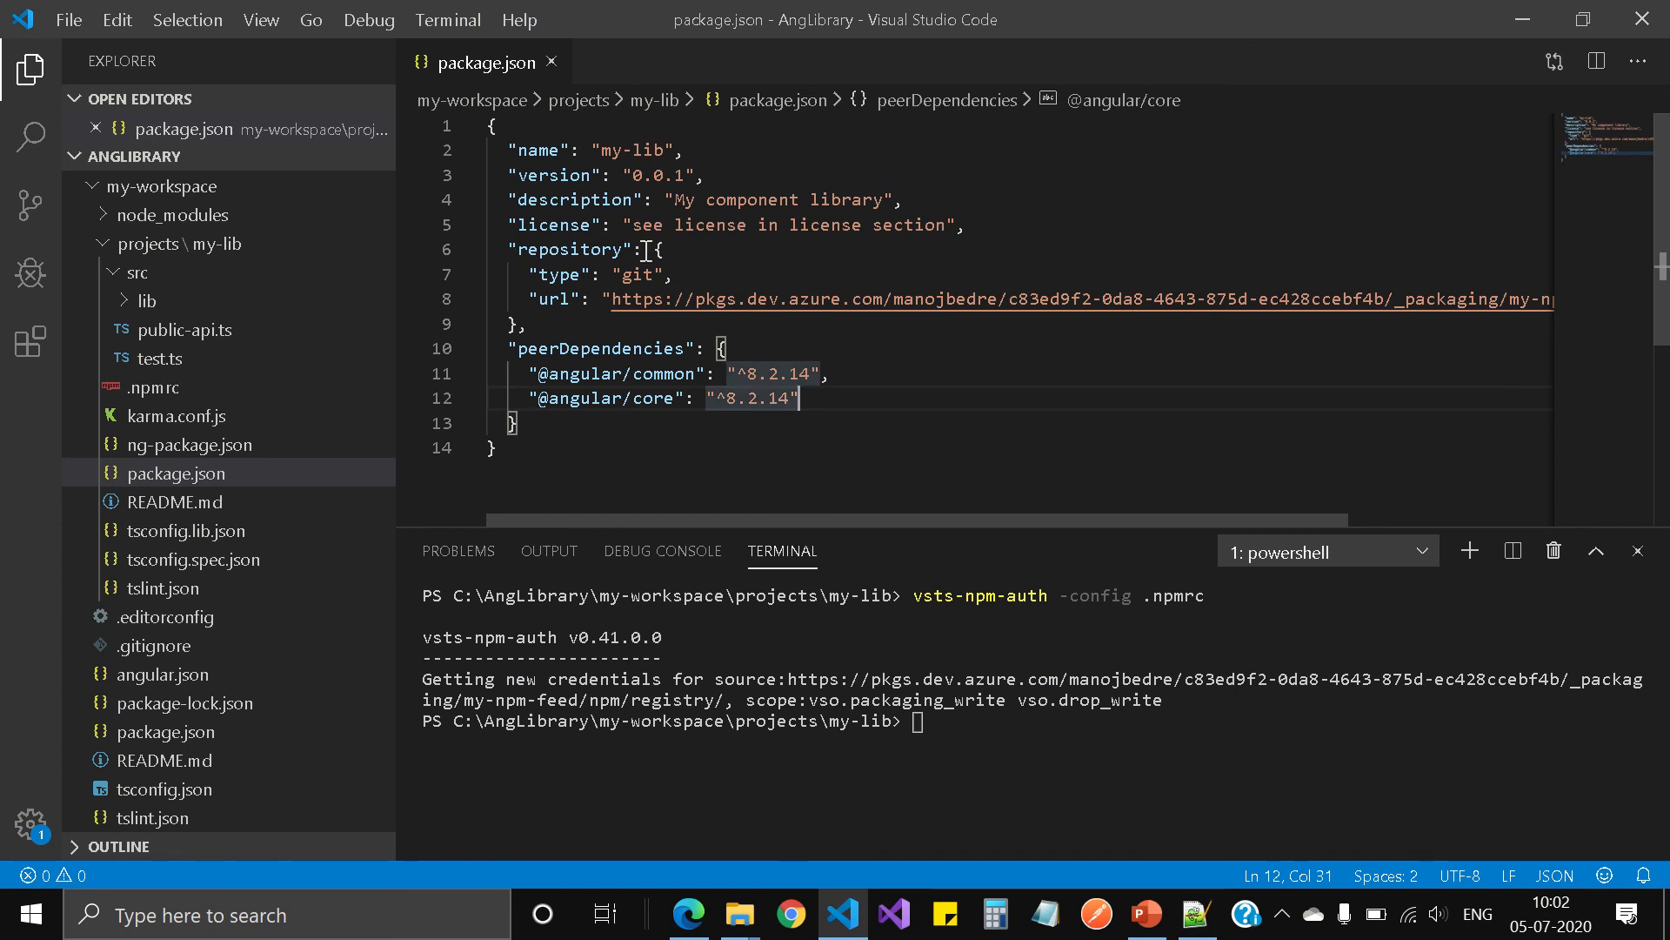
pyautogui.moveTo(665, 250); pyautogui.dragTo(733, 263)
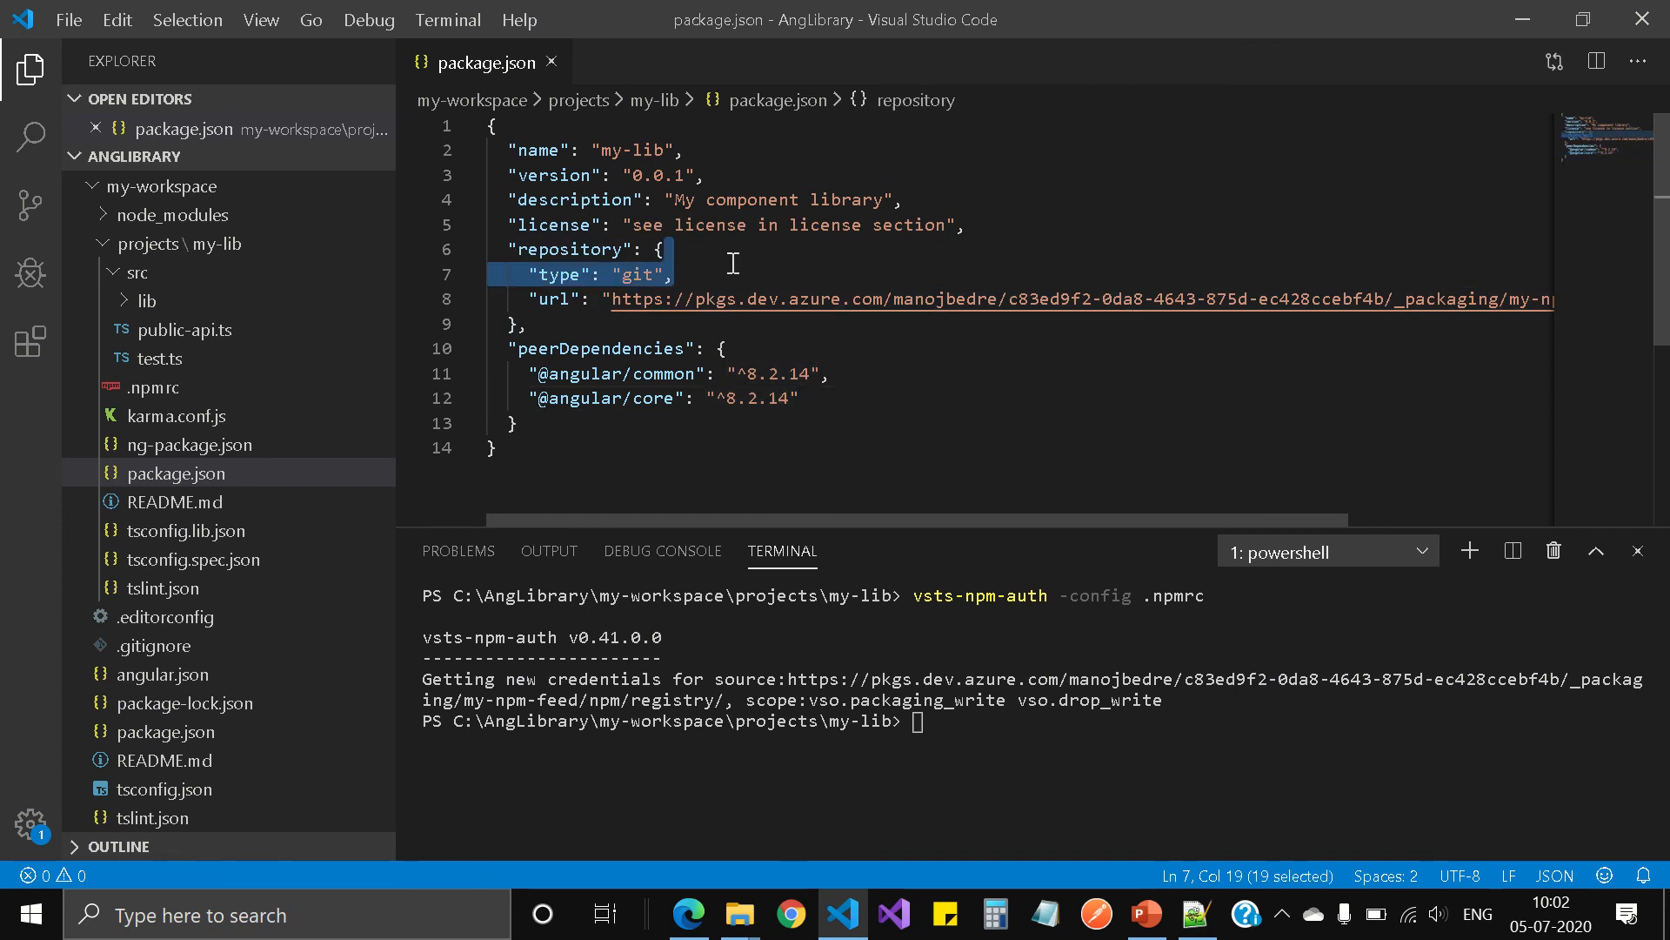
pyautogui.click(734, 263)
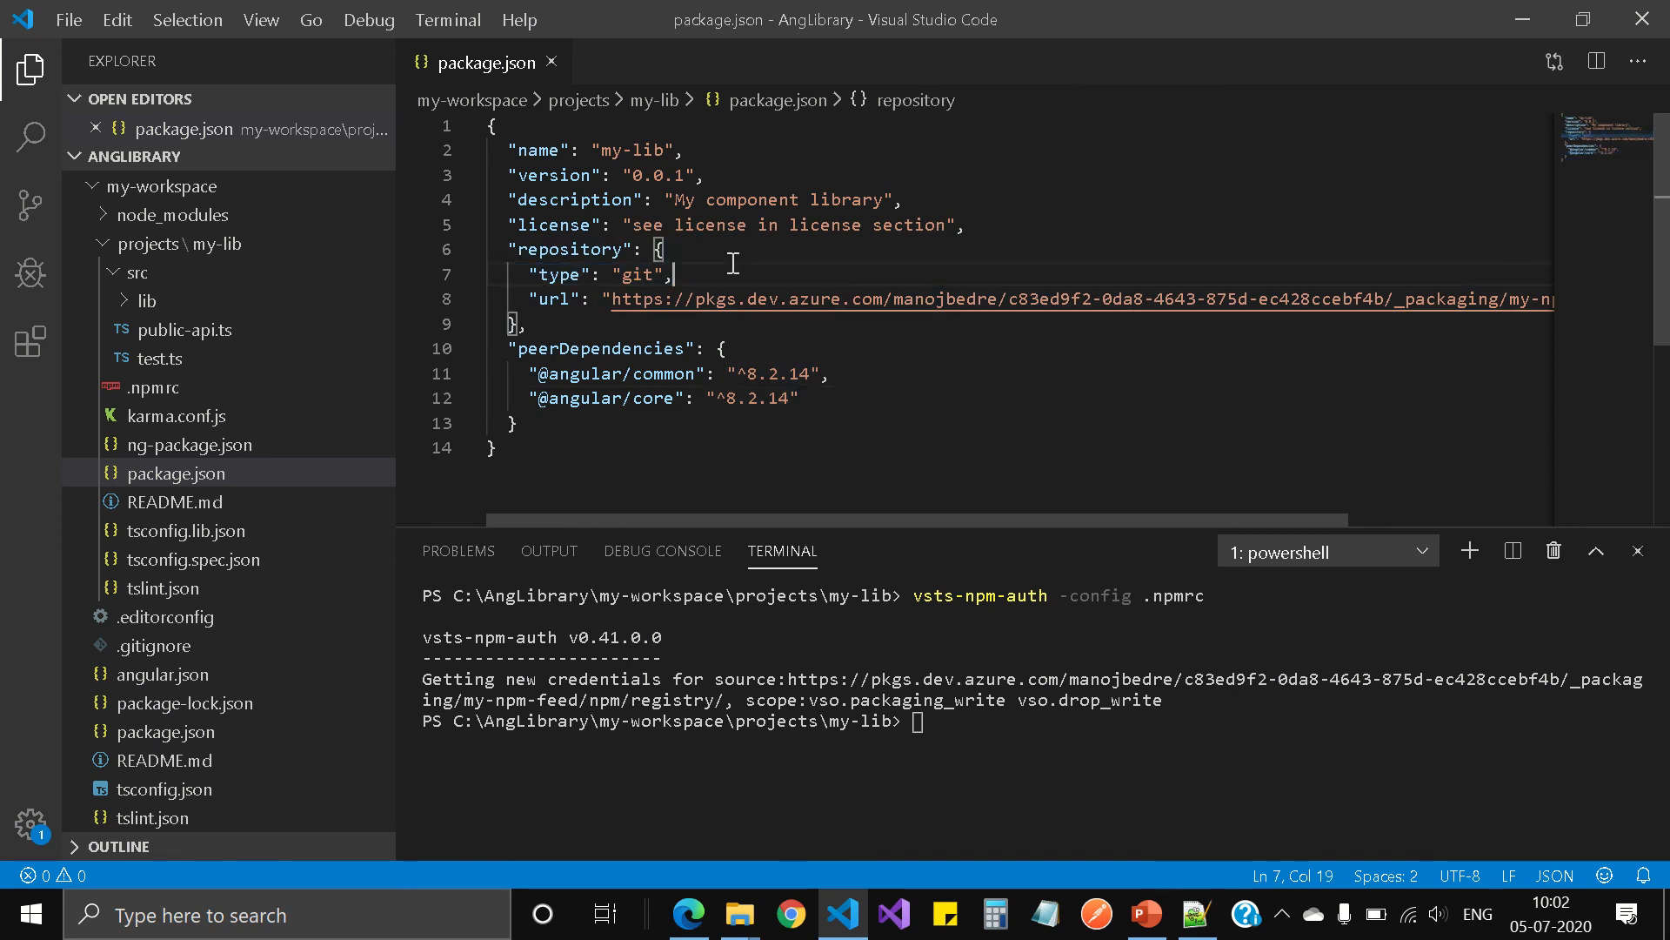
pyautogui.doubleClick(636, 276)
pyautogui.click(805, 396)
pyautogui.doubleClick(553, 300)
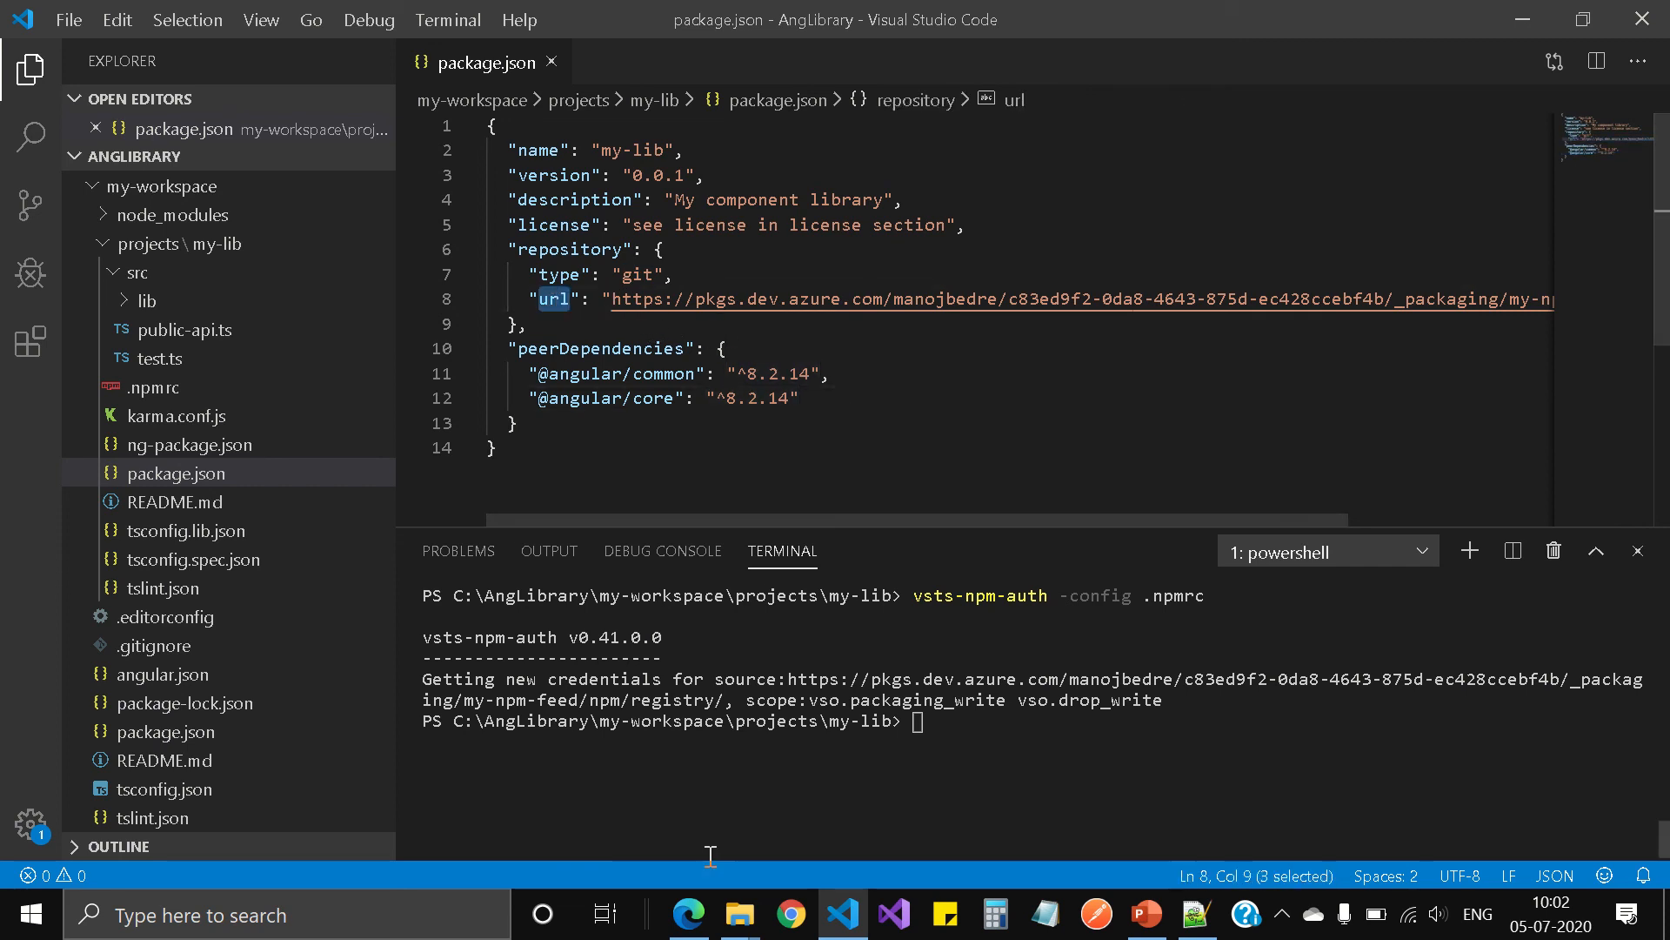
# Step: Switch to Microsoft Edge, highlight the registry URL in the npm project setup, and return to package.json in Visual Studio Code
pyautogui.click(691, 920)
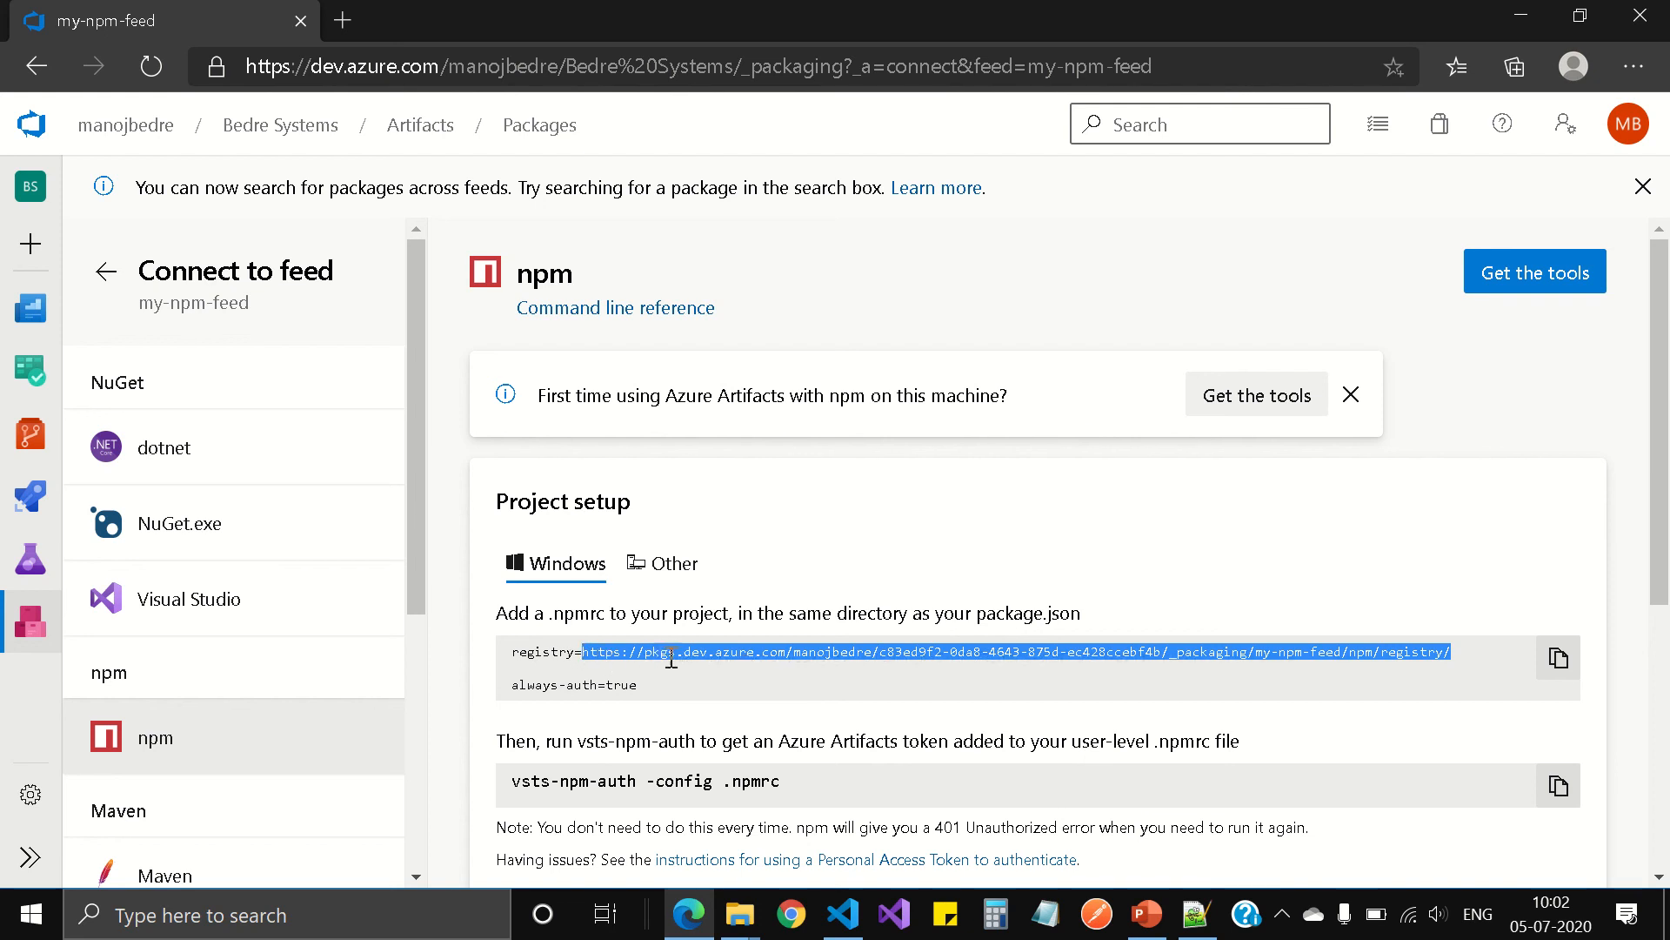
pyautogui.click(589, 652)
pyautogui.moveTo(584, 646); pyautogui.dragTo(1448, 659)
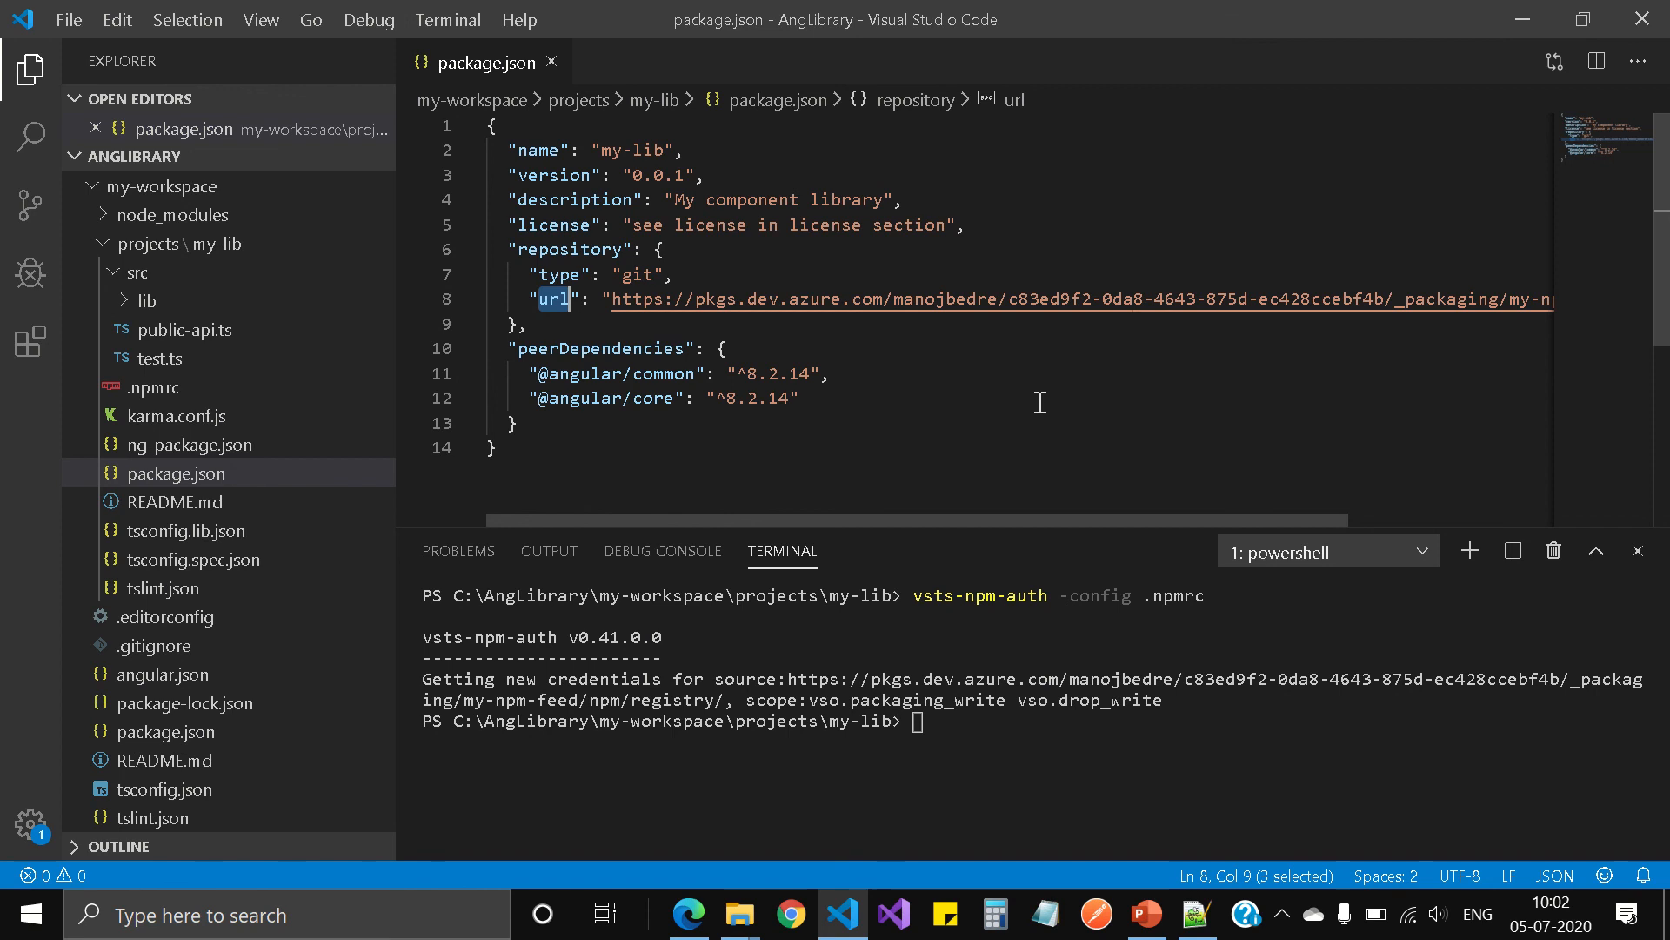
pyautogui.click(897, 341)
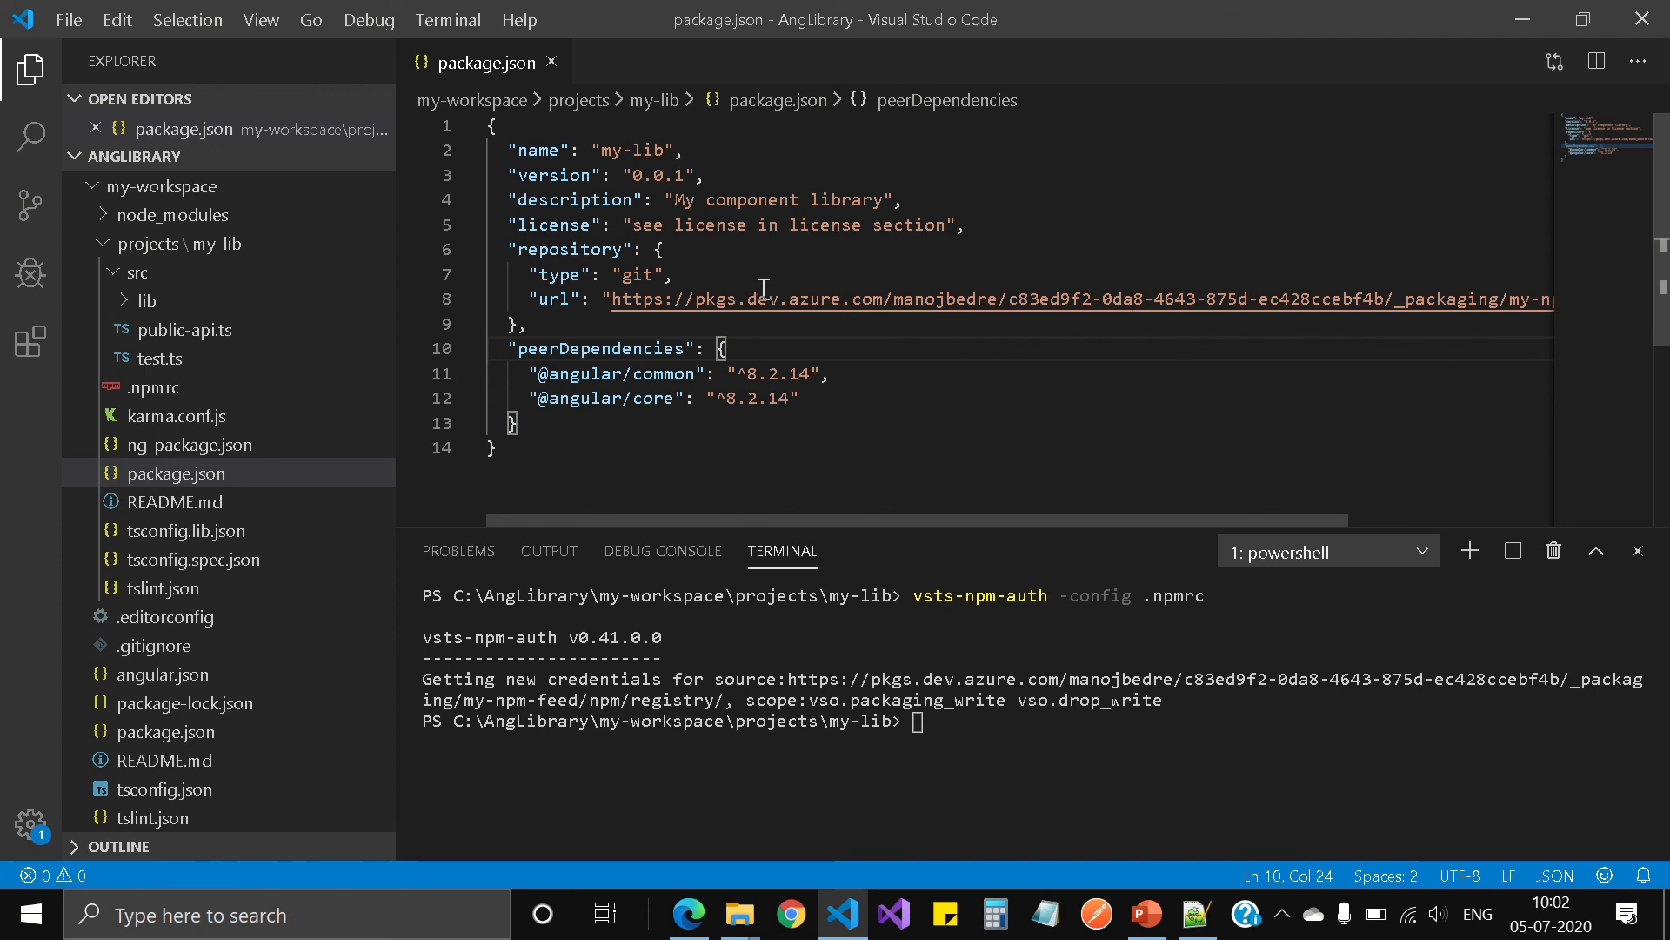
# Step: Open the .npmrc file of the my-lib project
pyautogui.click(165, 401)
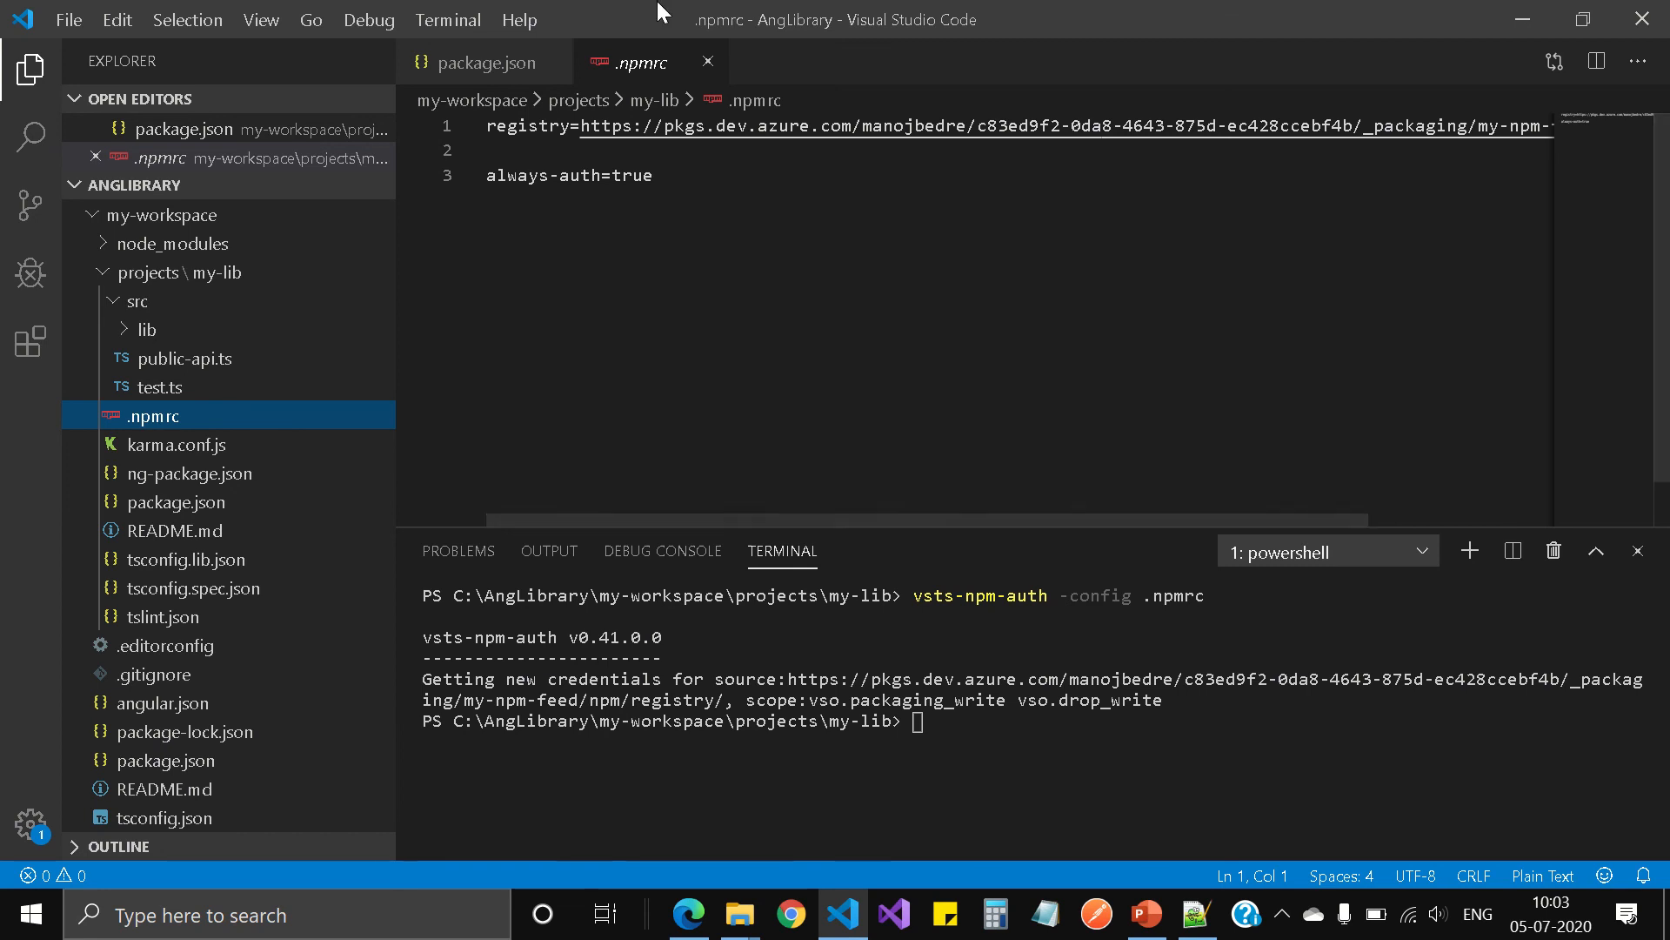
pyautogui.moveTo(975, 26)
pyautogui.click(659, 48)
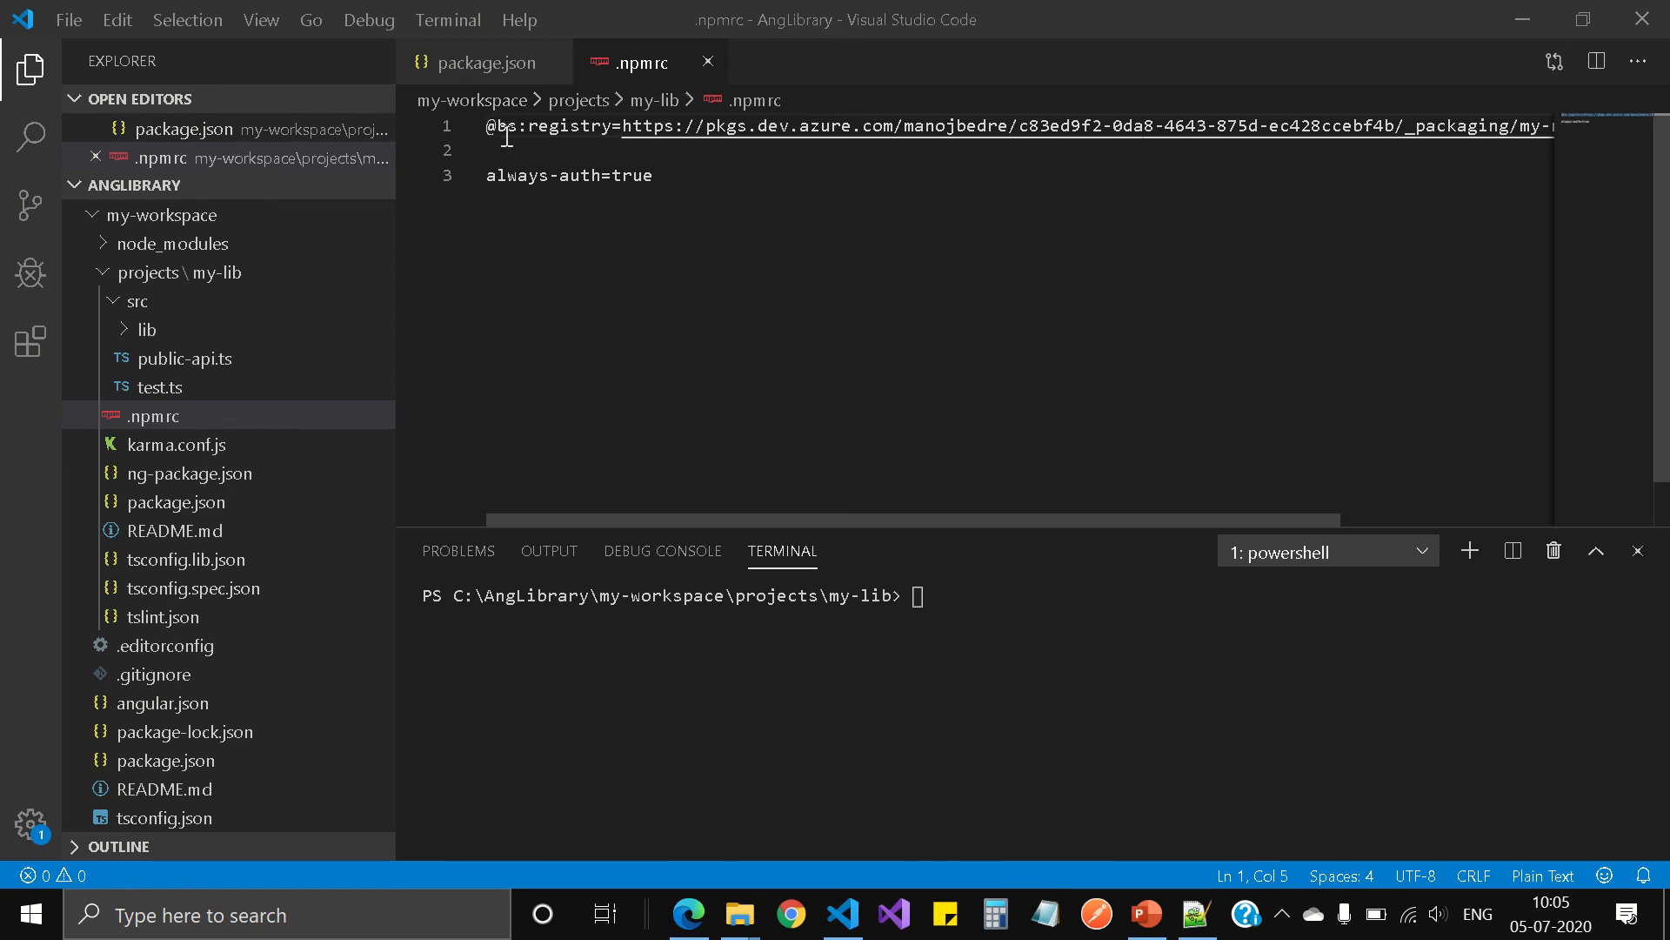
pyautogui.click(474, 70)
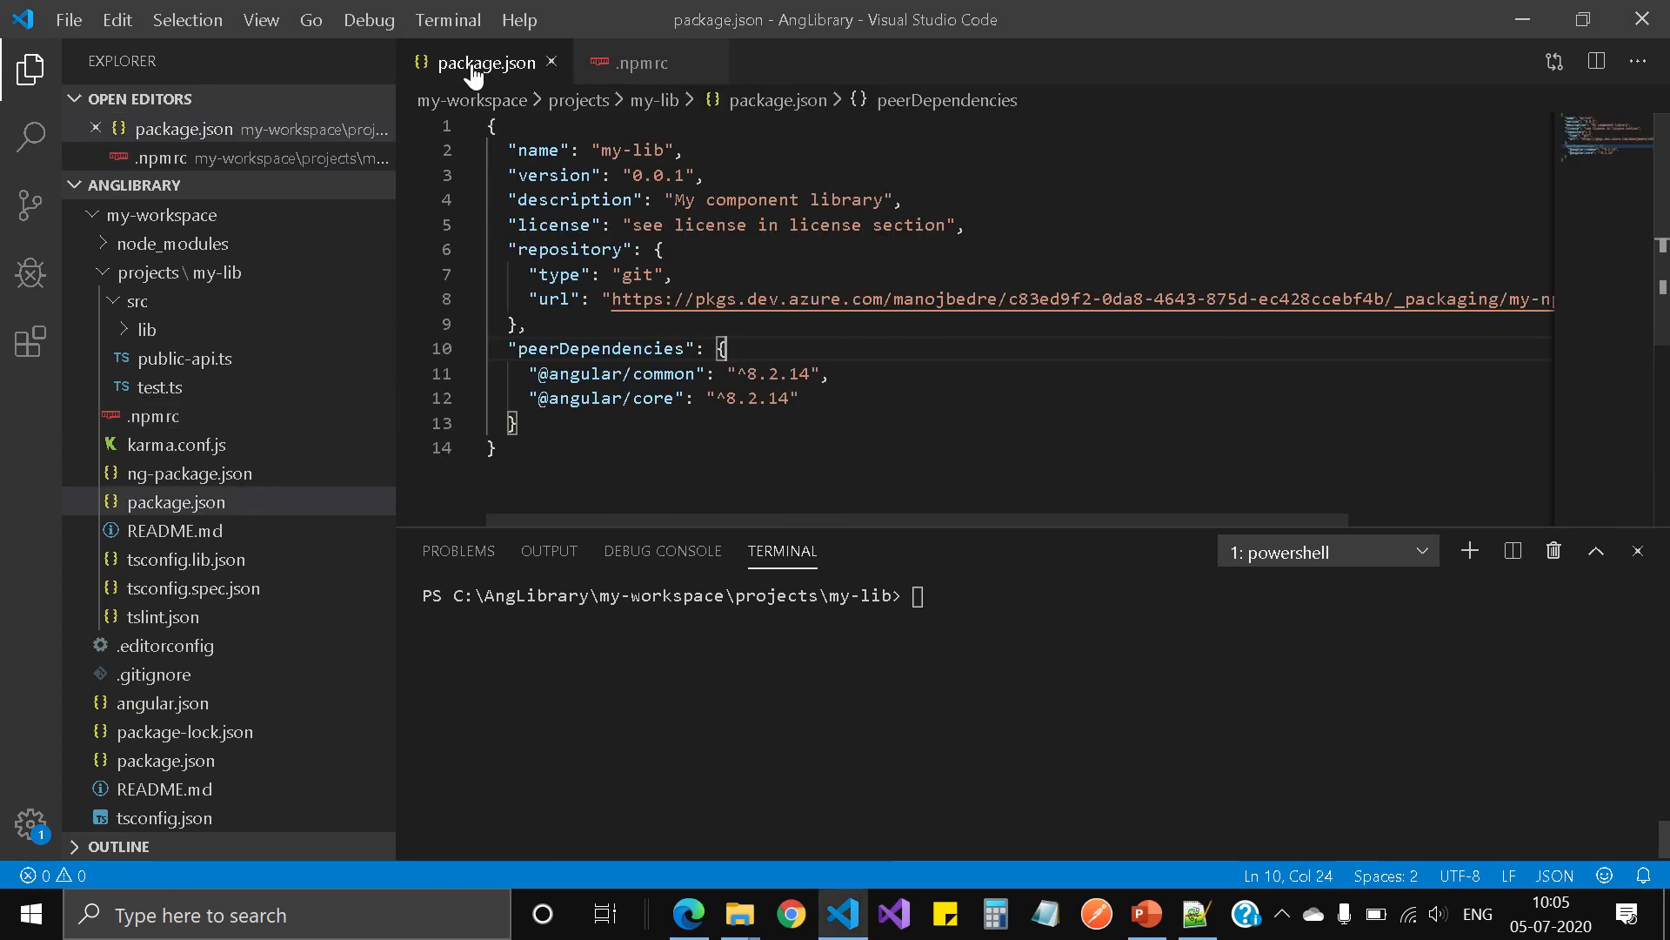
pyautogui.click(601, 151)
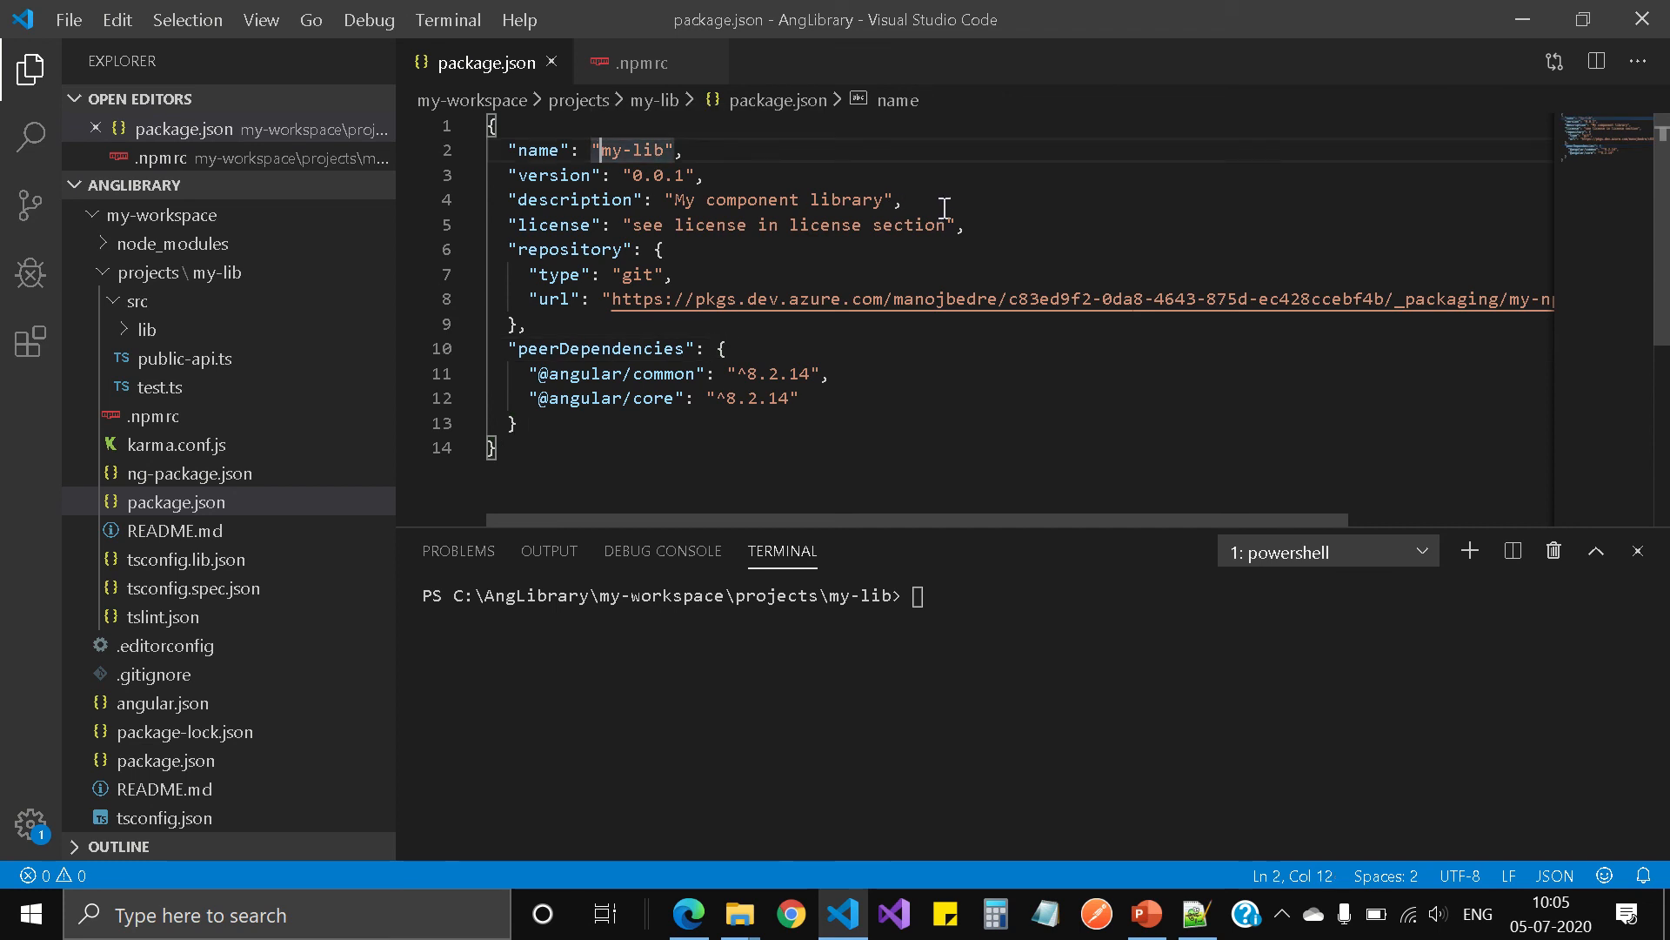
pyautogui.write('@')
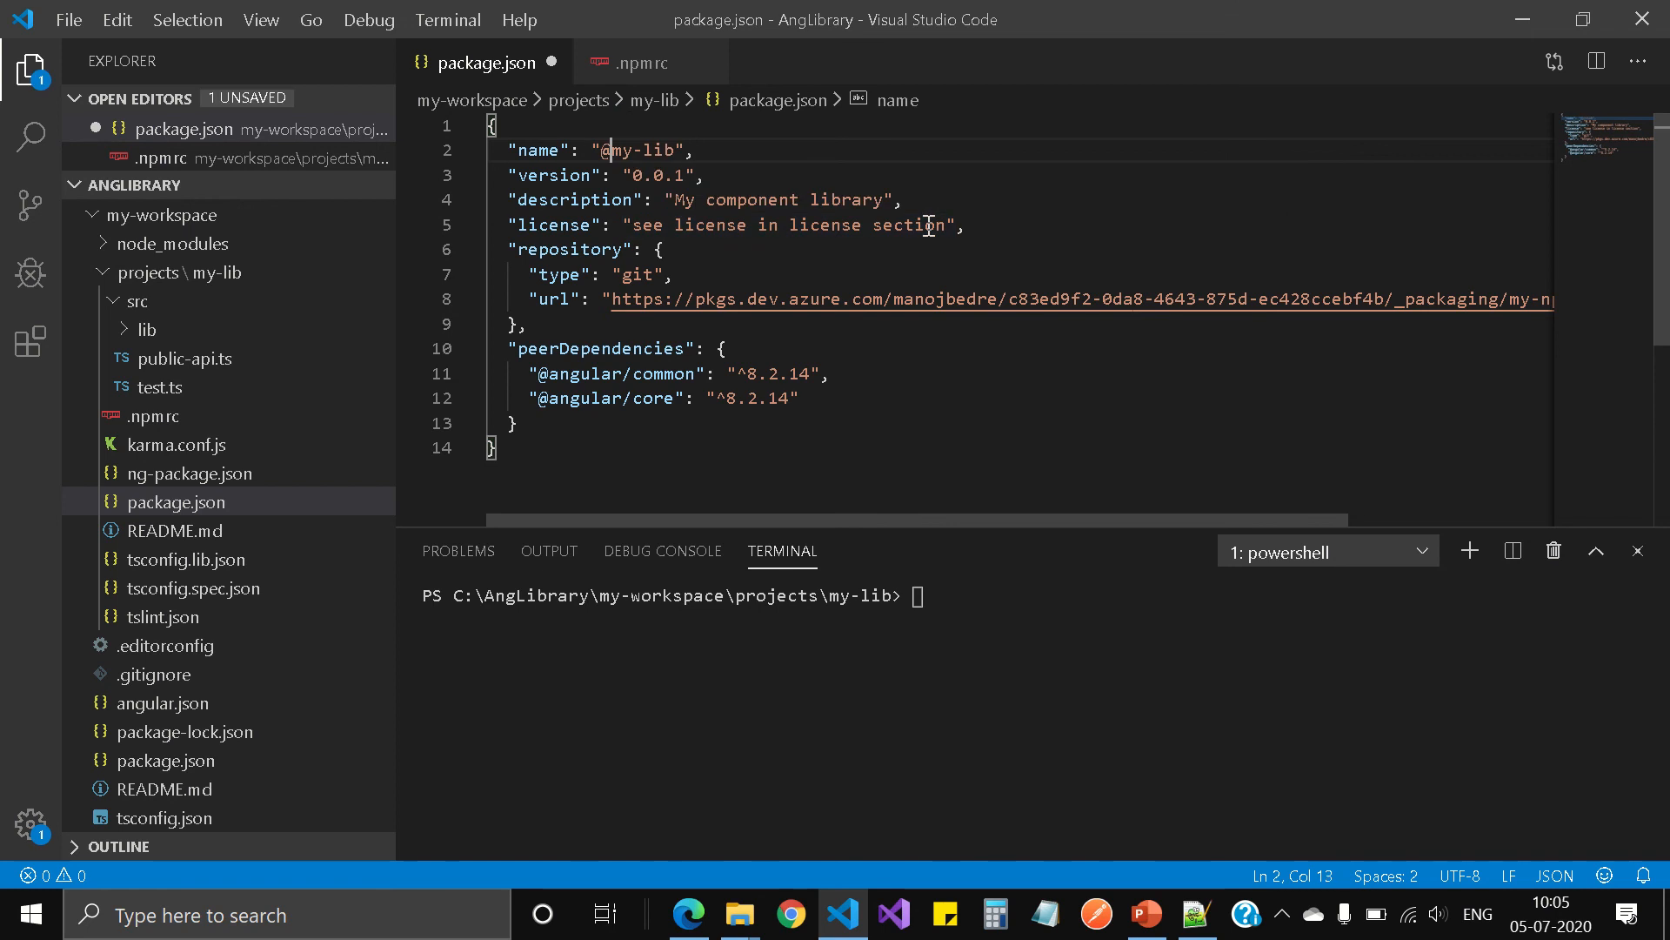
pyautogui.write('b')
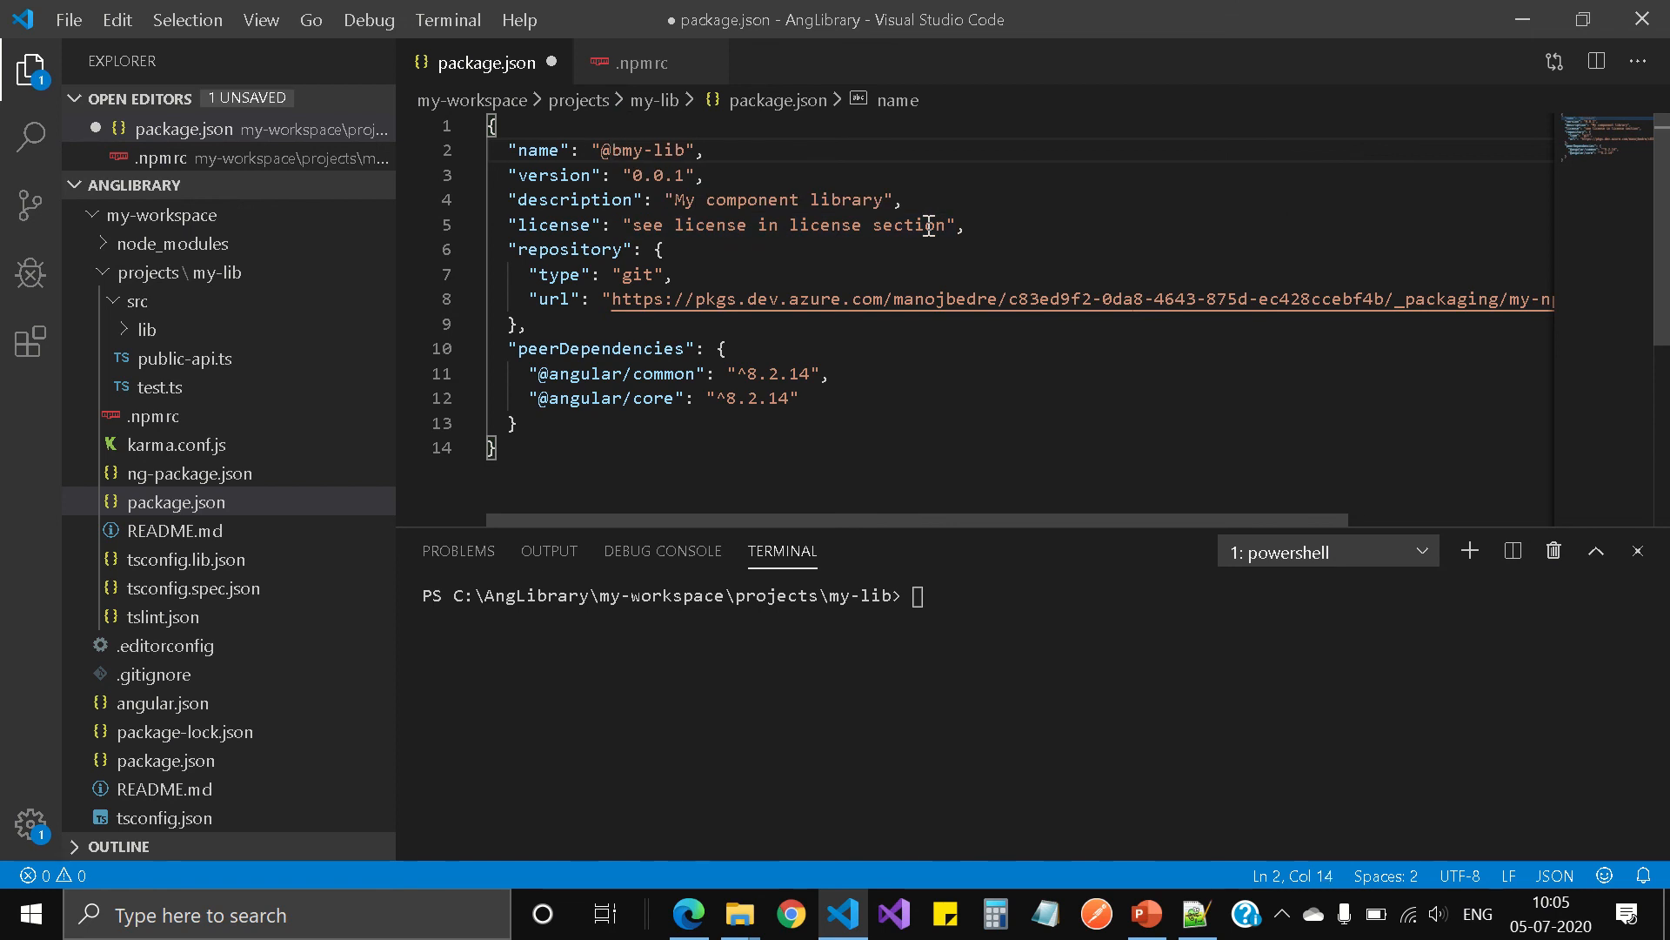
pyautogui.write('s/')
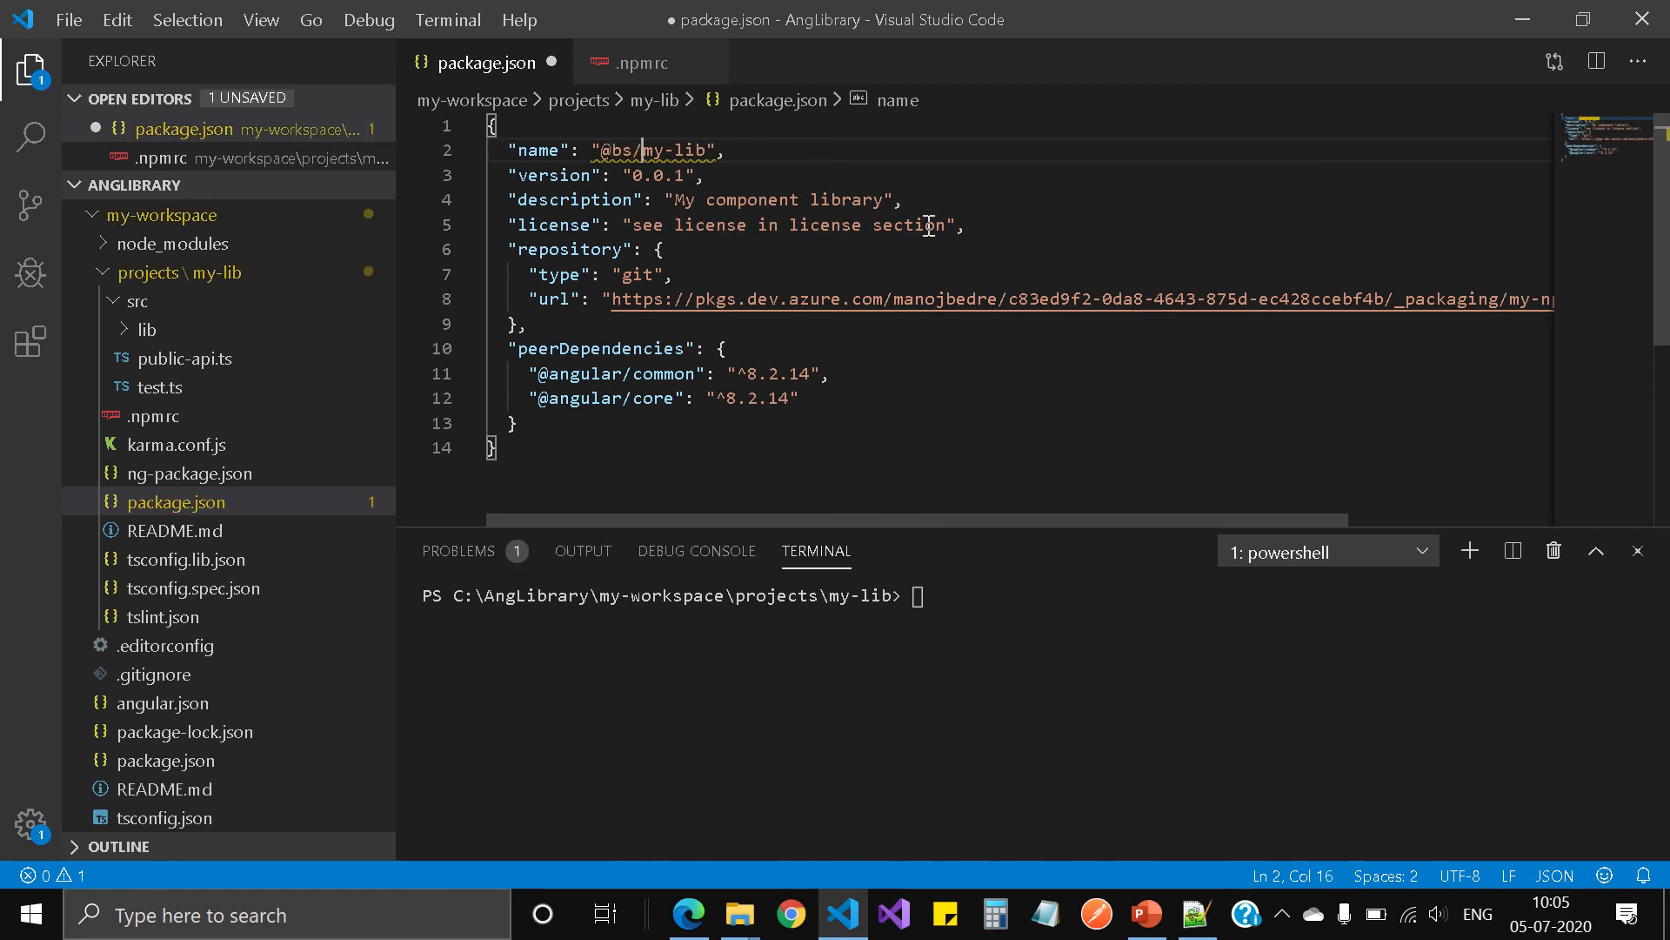
pyautogui.moveTo(683, 11)
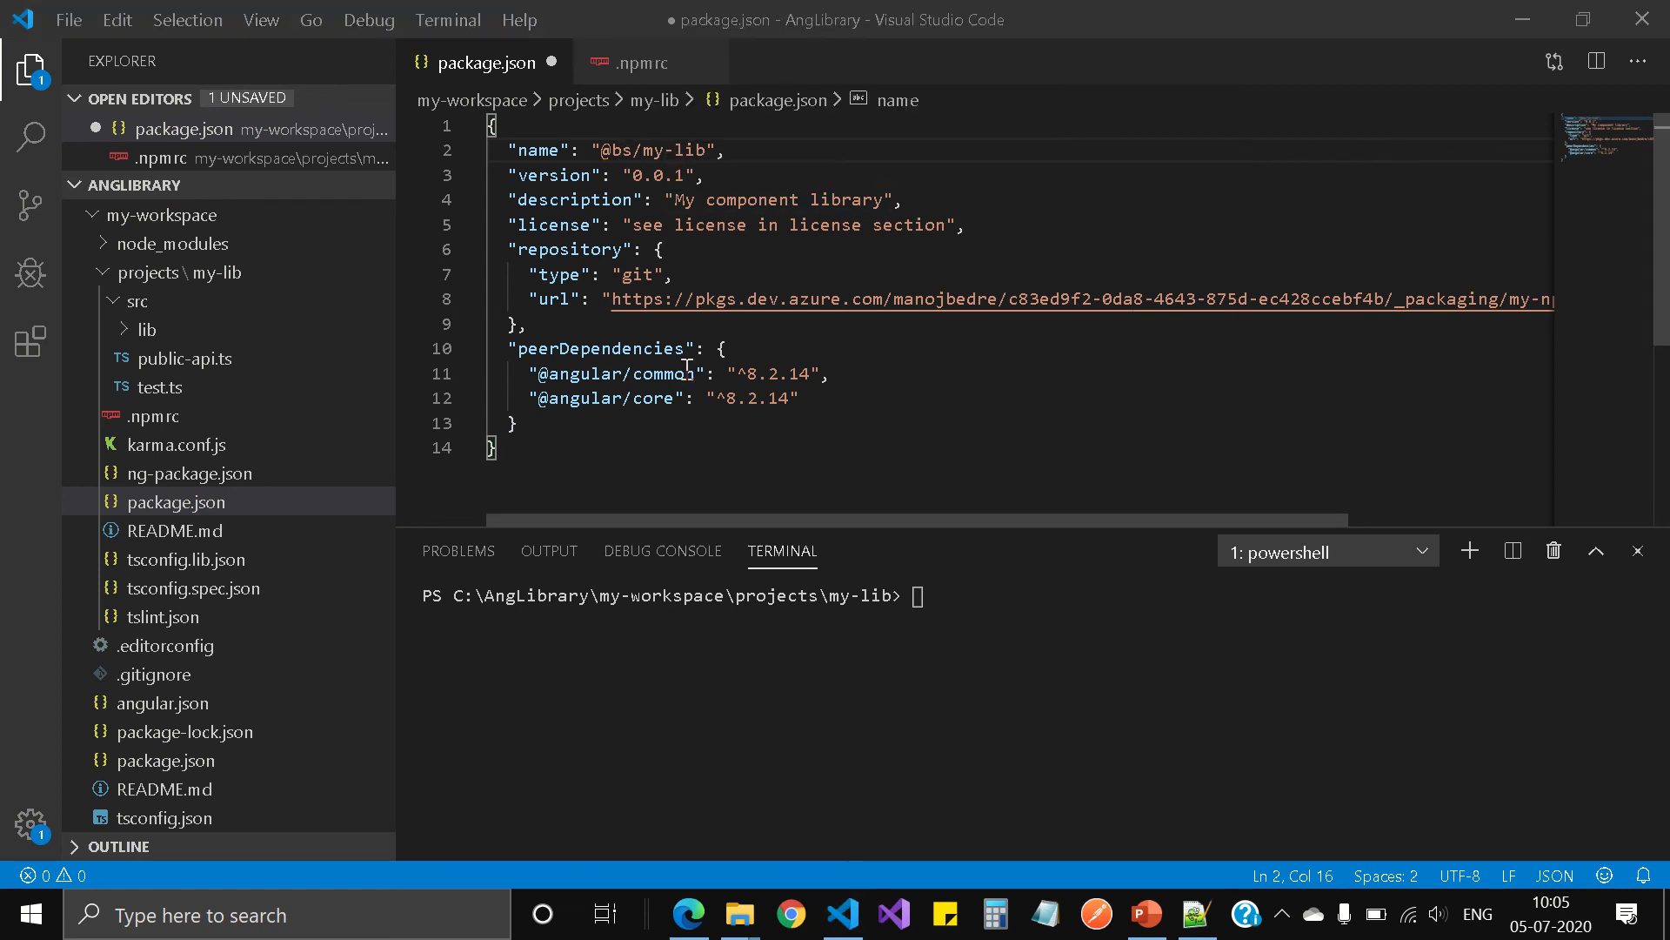
pyautogui.click(945, 150)
pyautogui.doubleClick(562, 176)
pyautogui.click(685, 175)
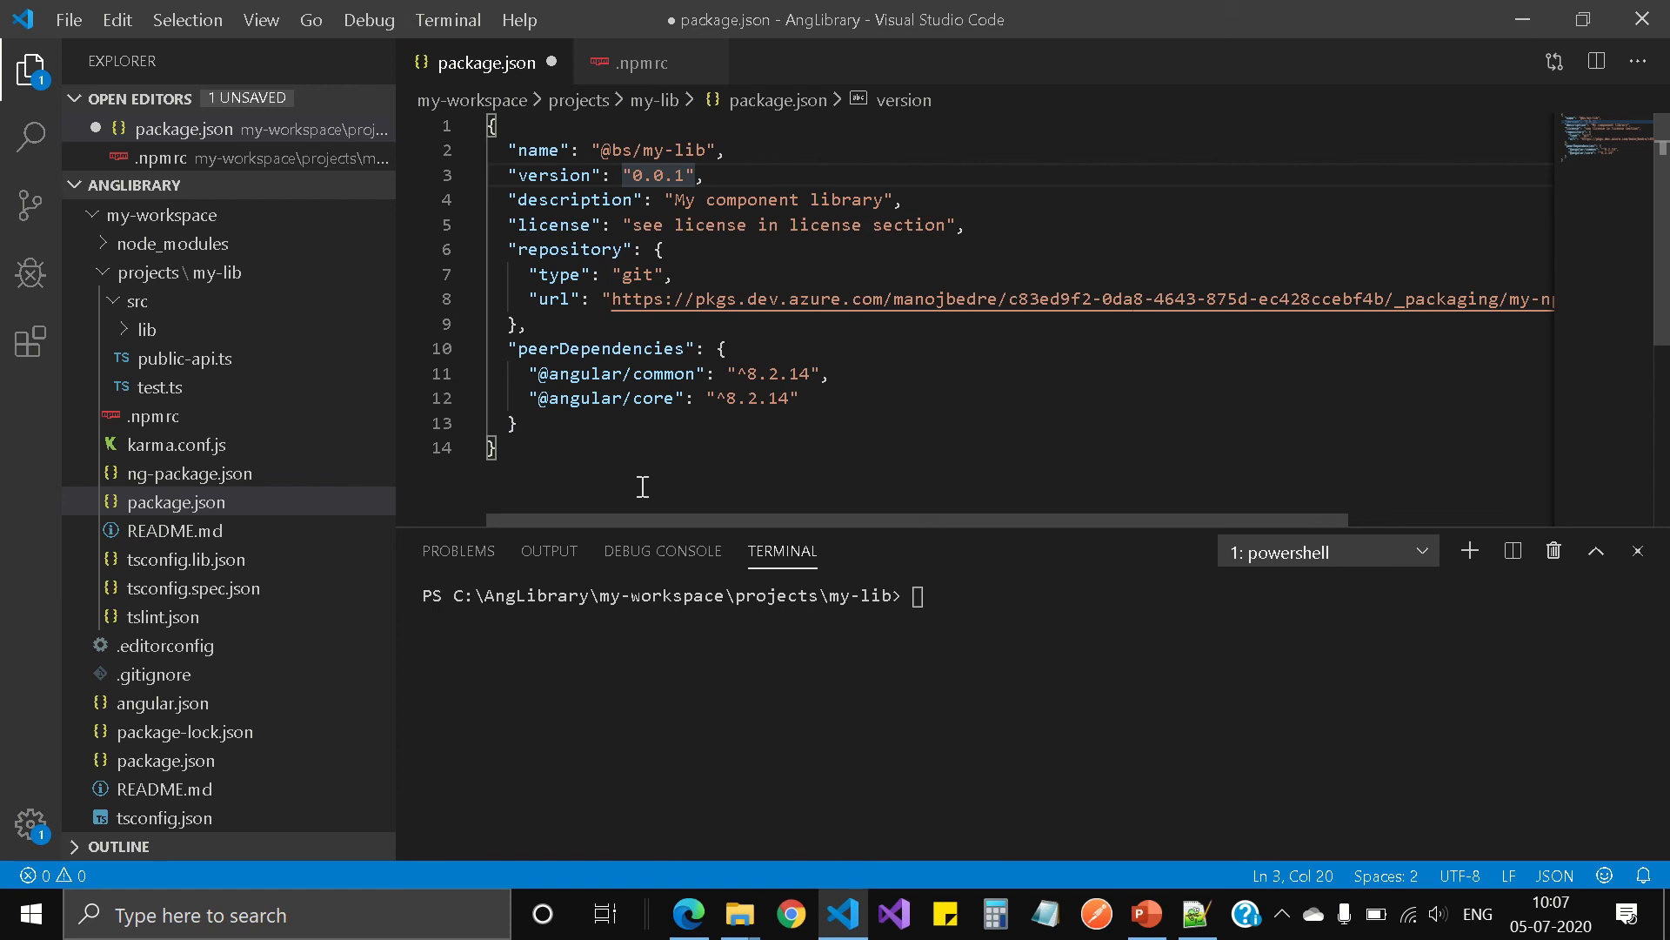
pyautogui.moveTo(708, 12)
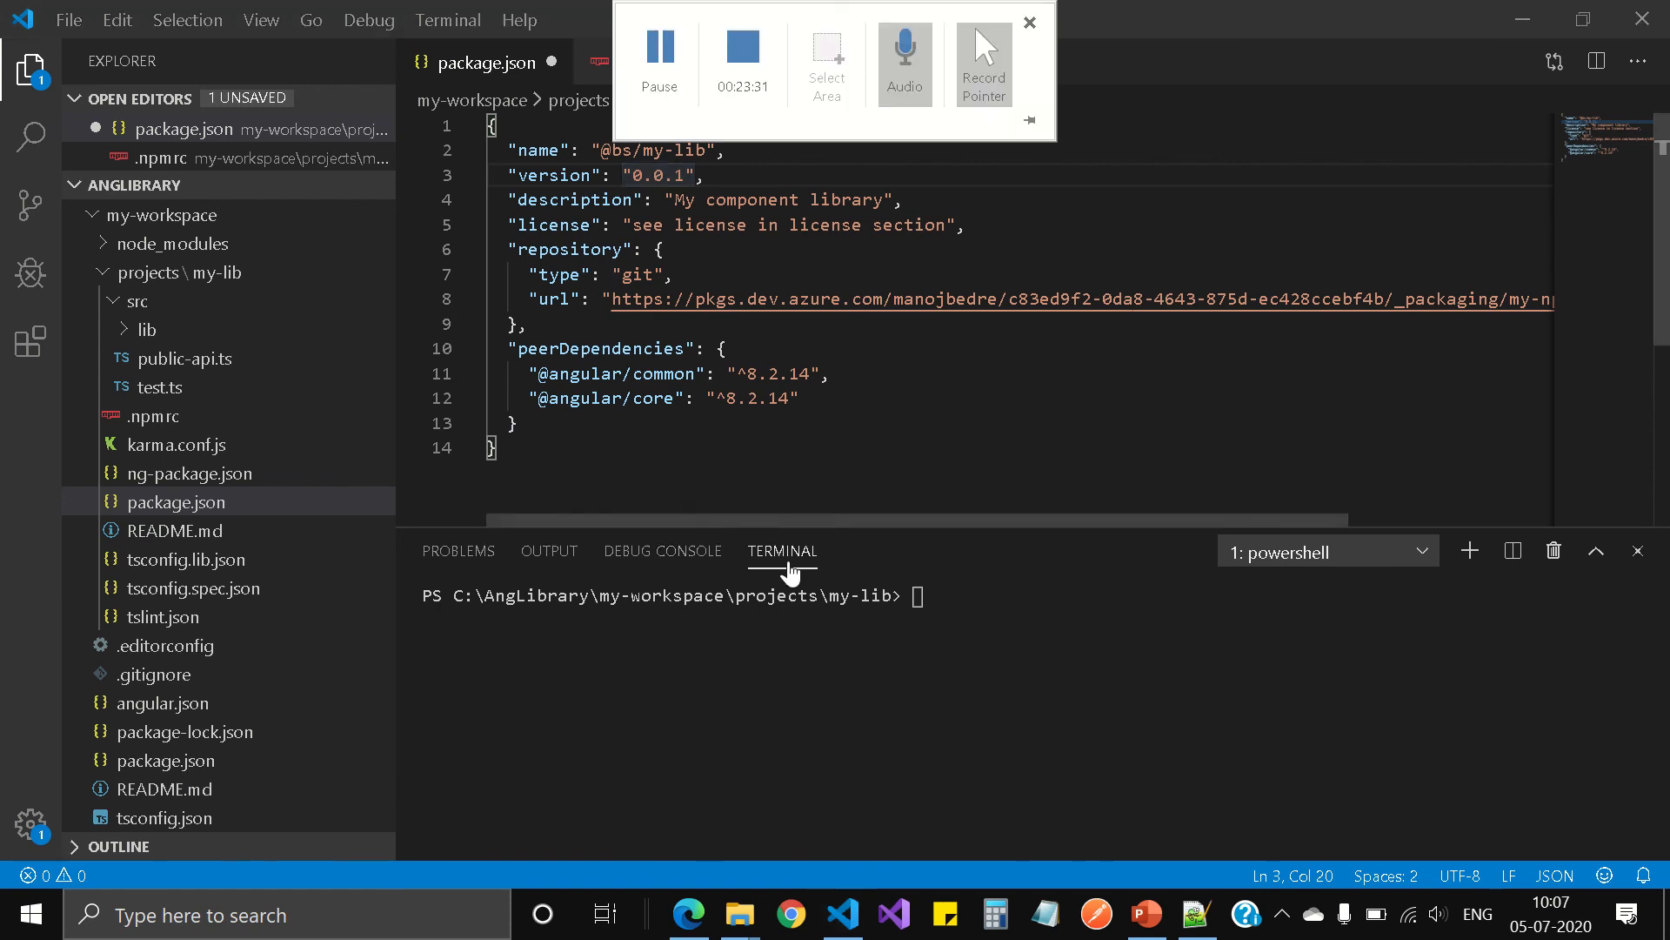
# Step: Build the library in the terminal with ng build my-lib and review the build output
pyautogui.click(960, 691)
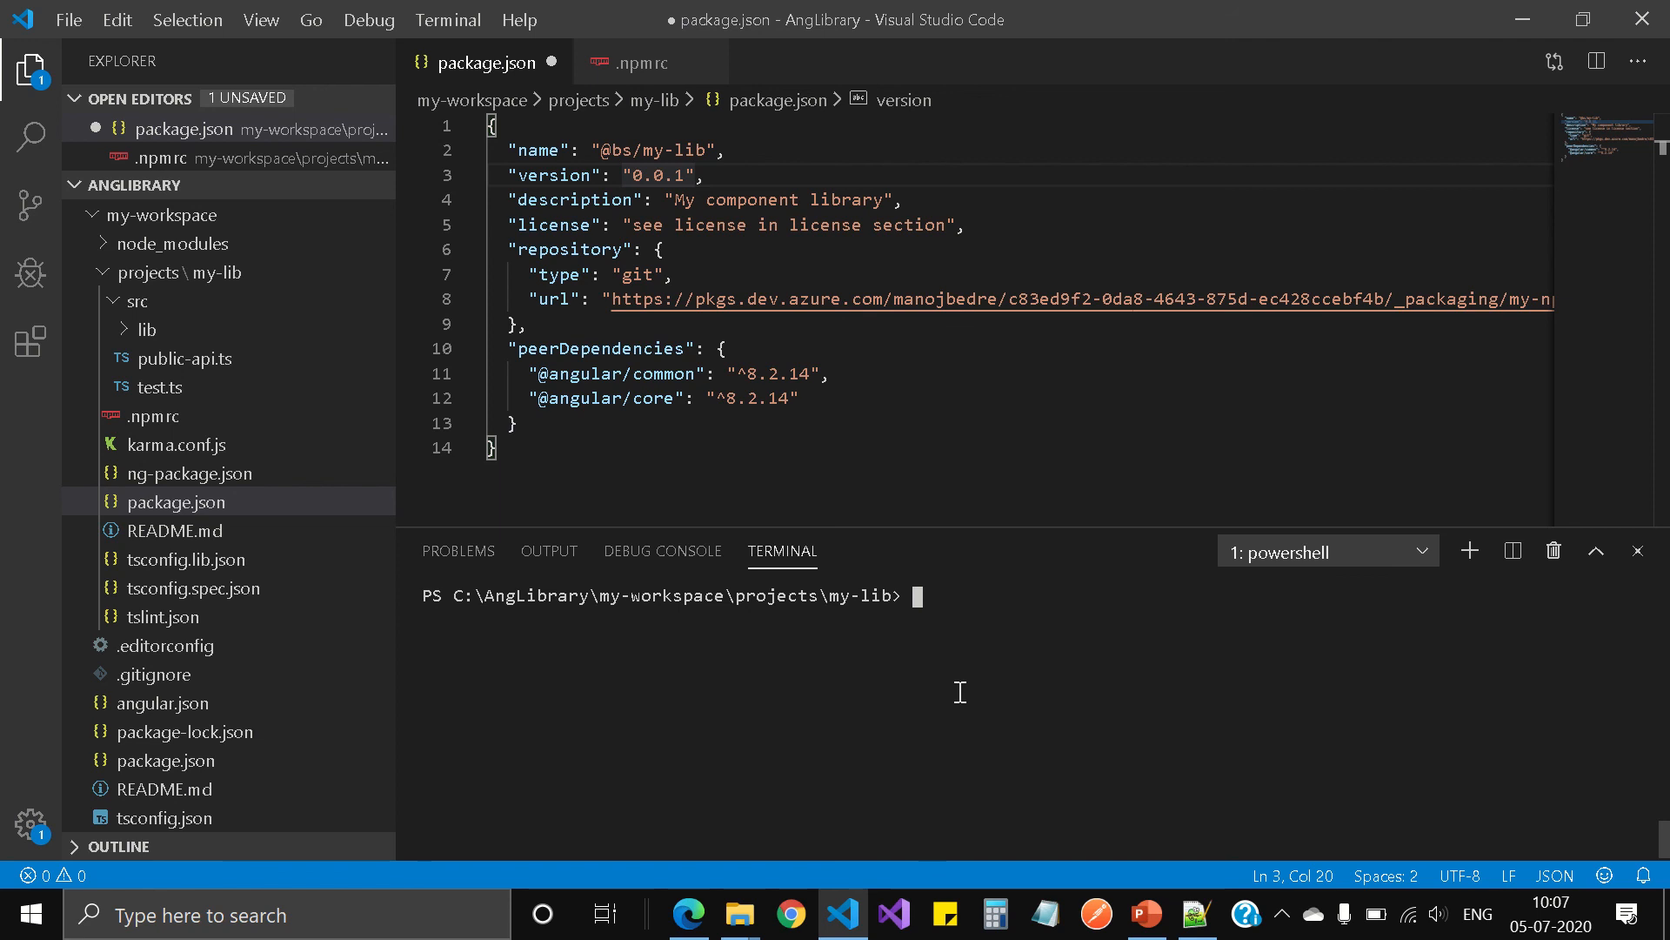
pyautogui.write('ng build my-lib')
pyautogui.press('Return')
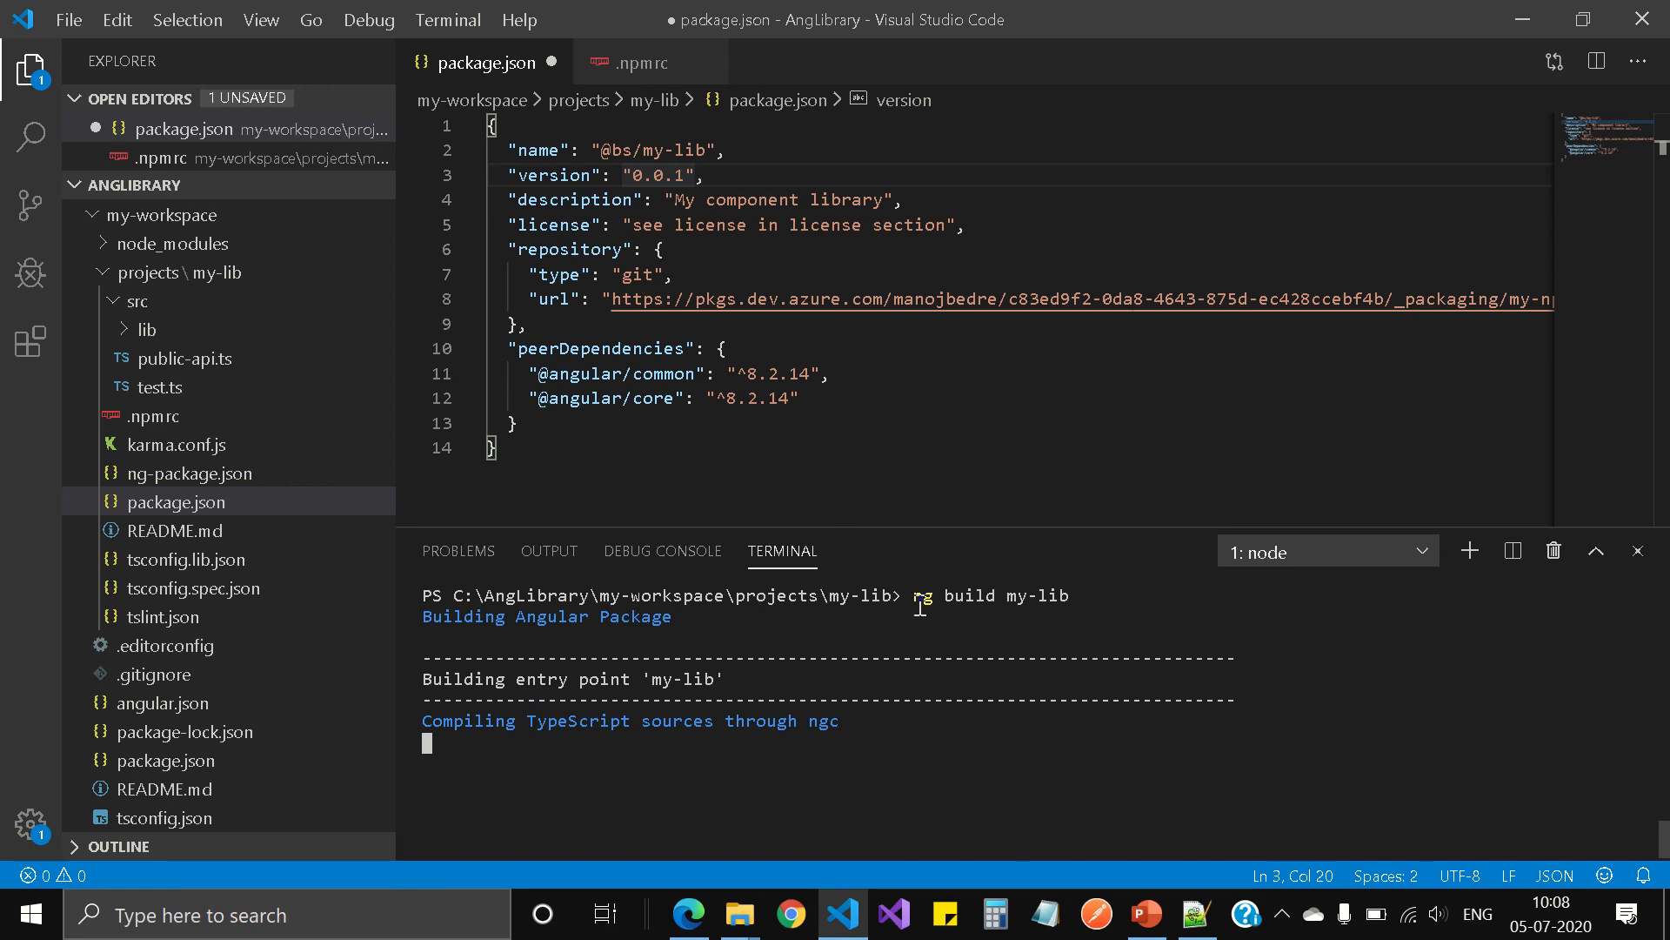
pyautogui.moveTo(595, 25)
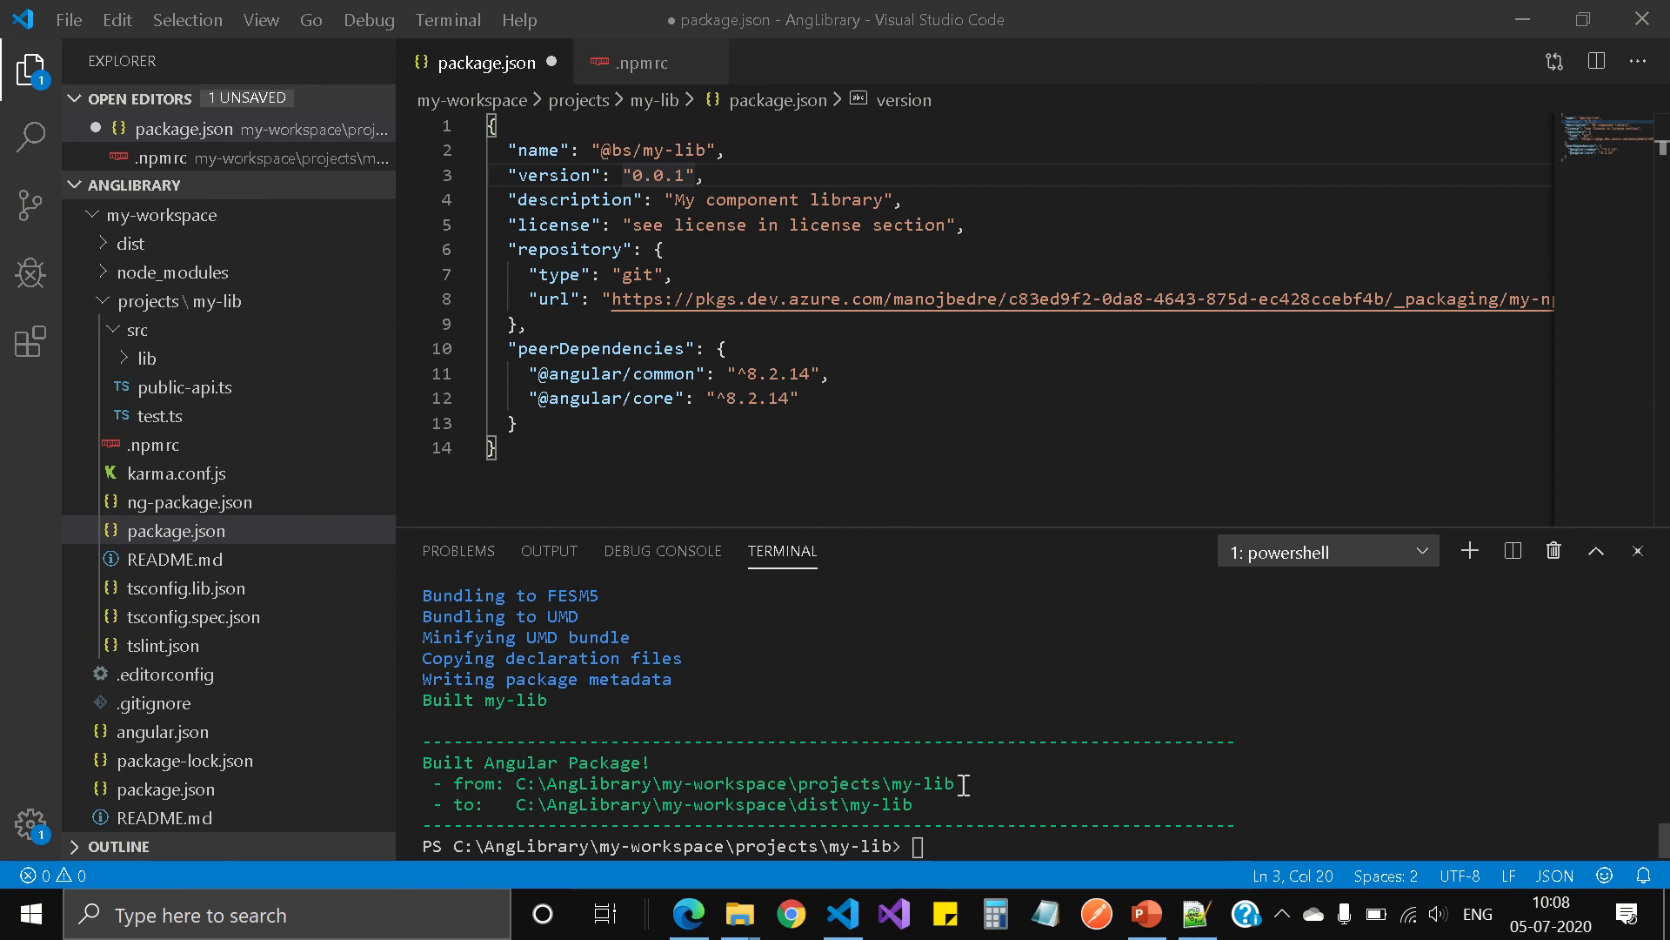
pyautogui.scroll(5, 687, 731)
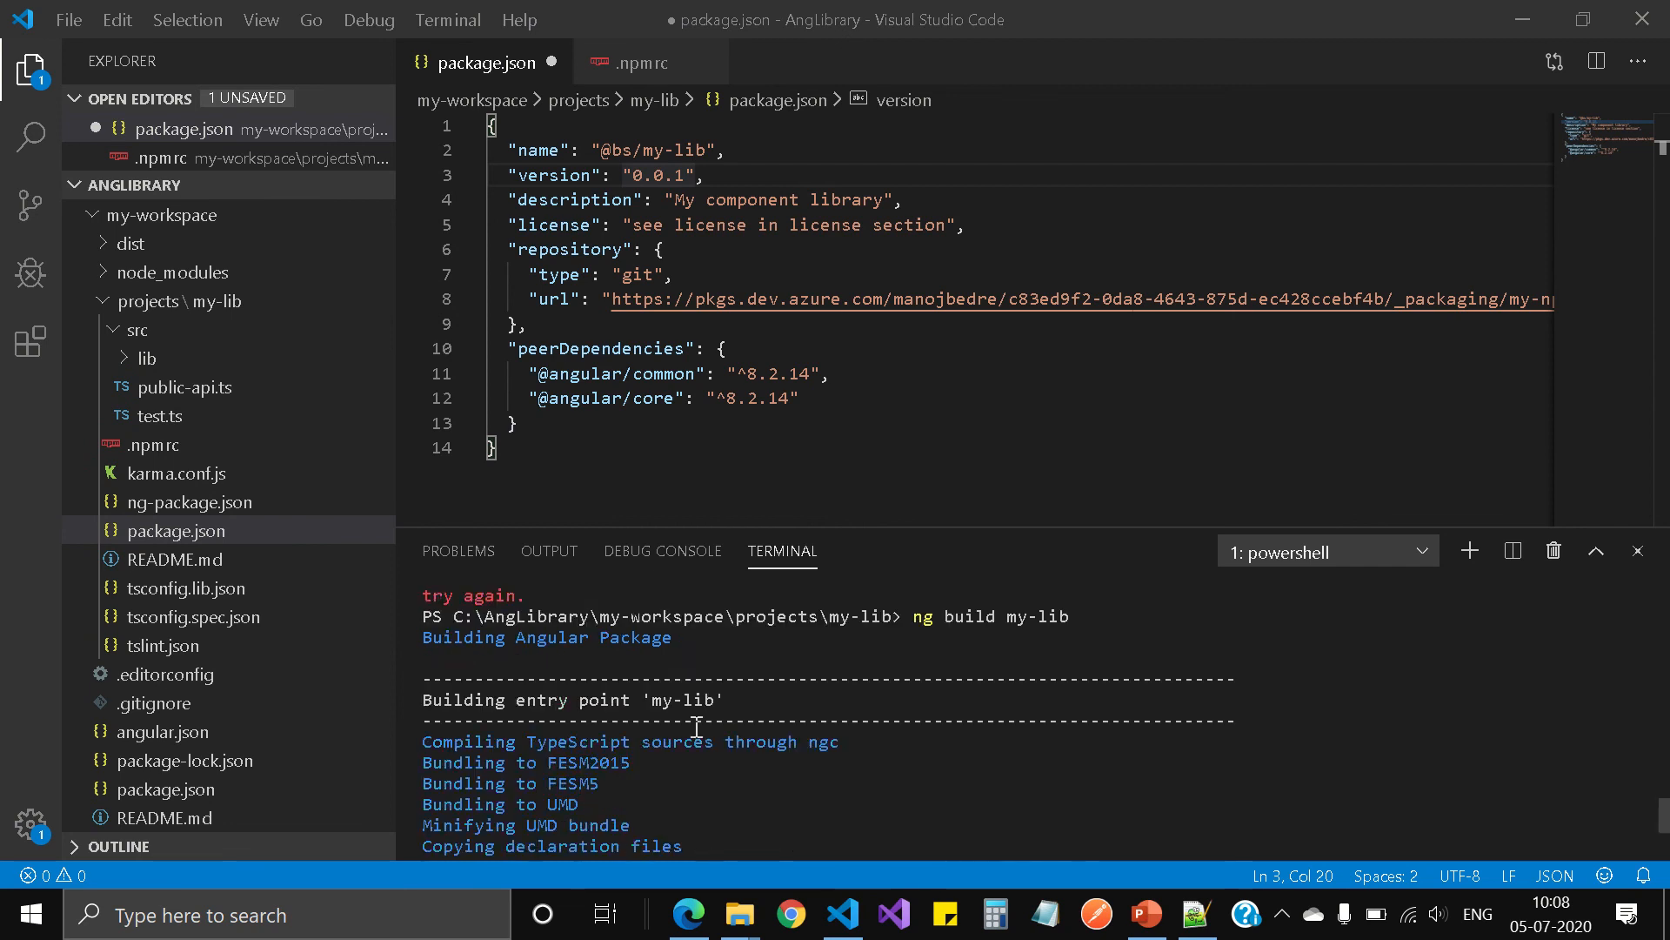
pyautogui.scroll(-5, 687, 731)
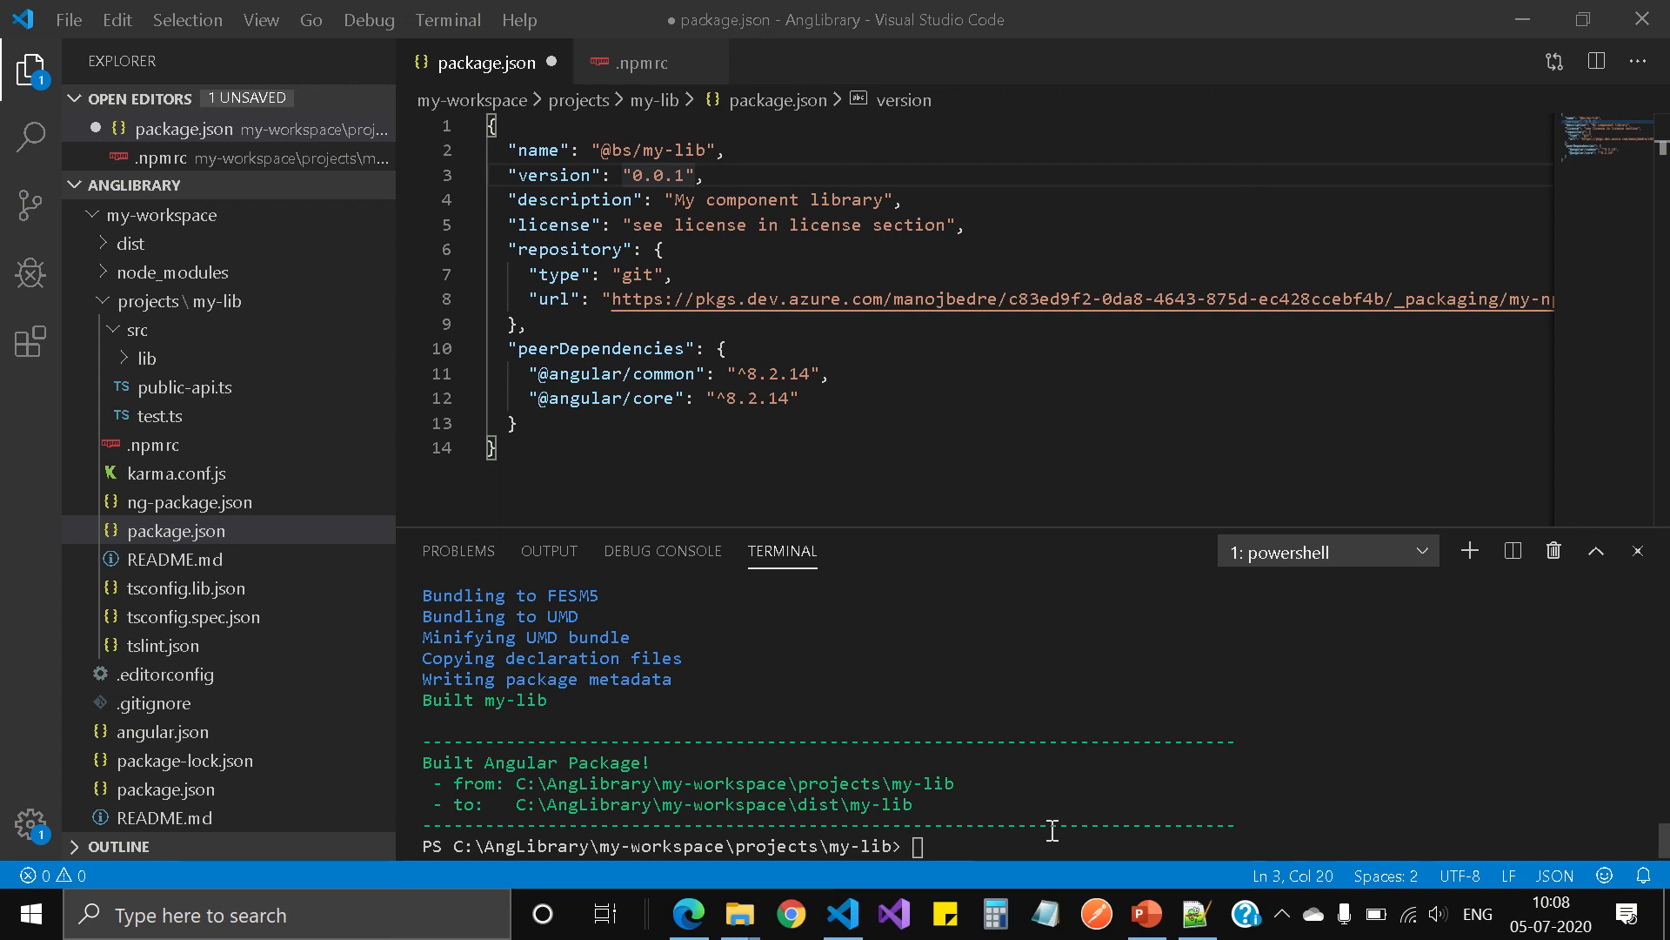
# Step: Run the library's unit tests in the terminal with ng test my-lib
pyautogui.click(1318, 807)
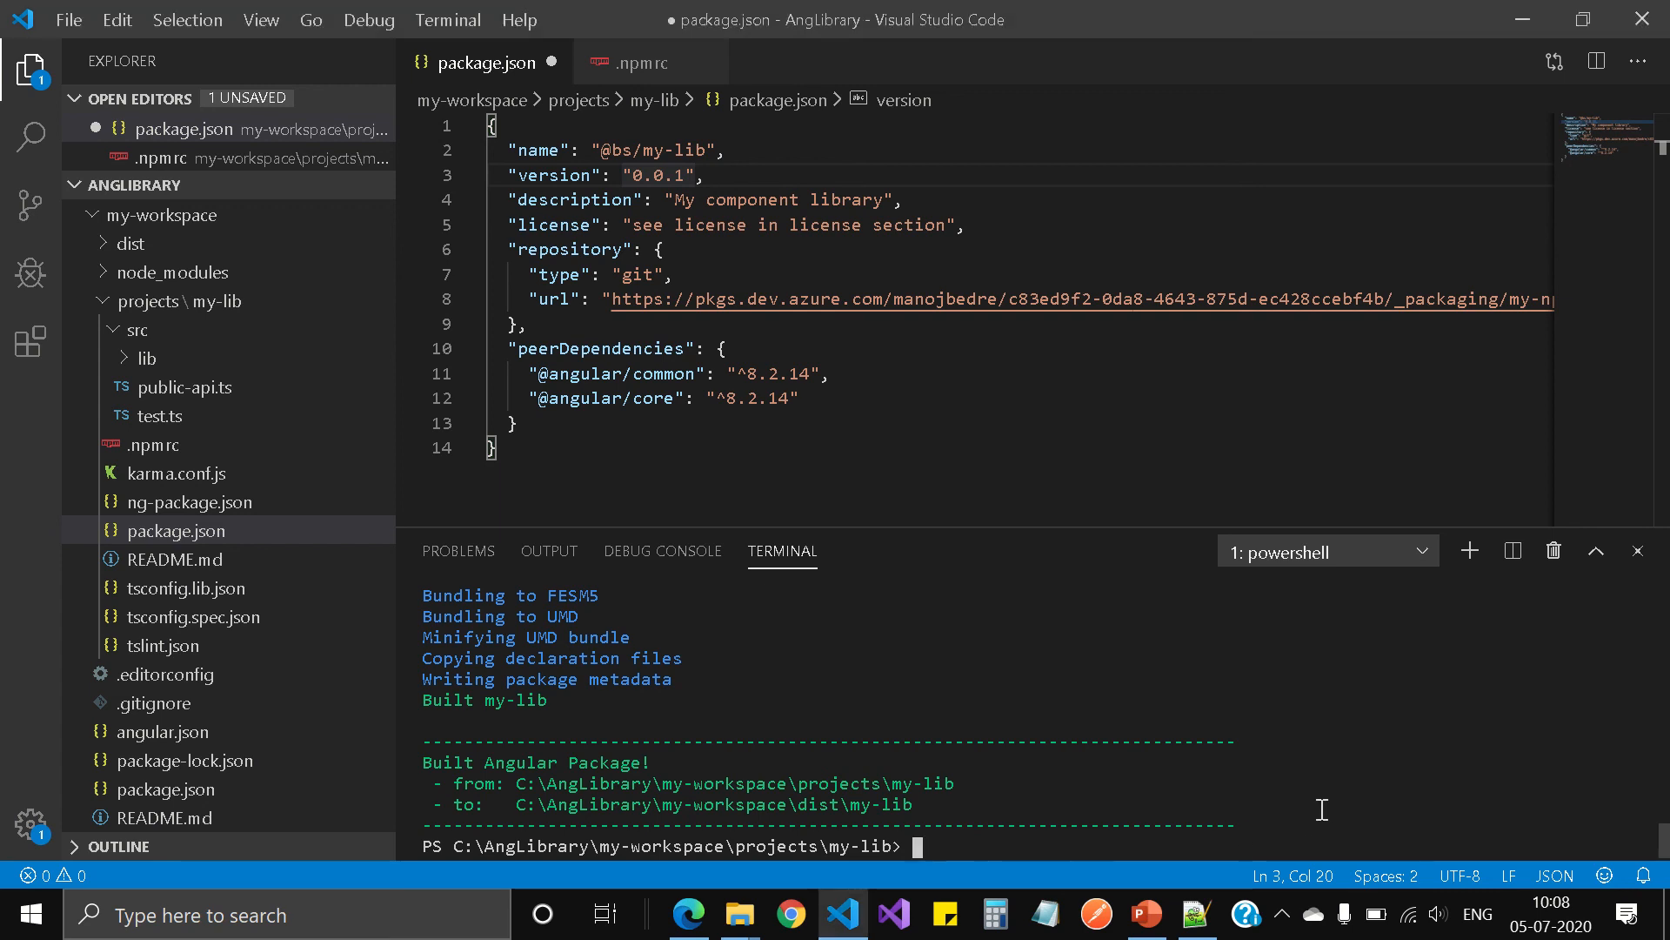
pyautogui.write('ng test my-lib')
pyautogui.press('Return')
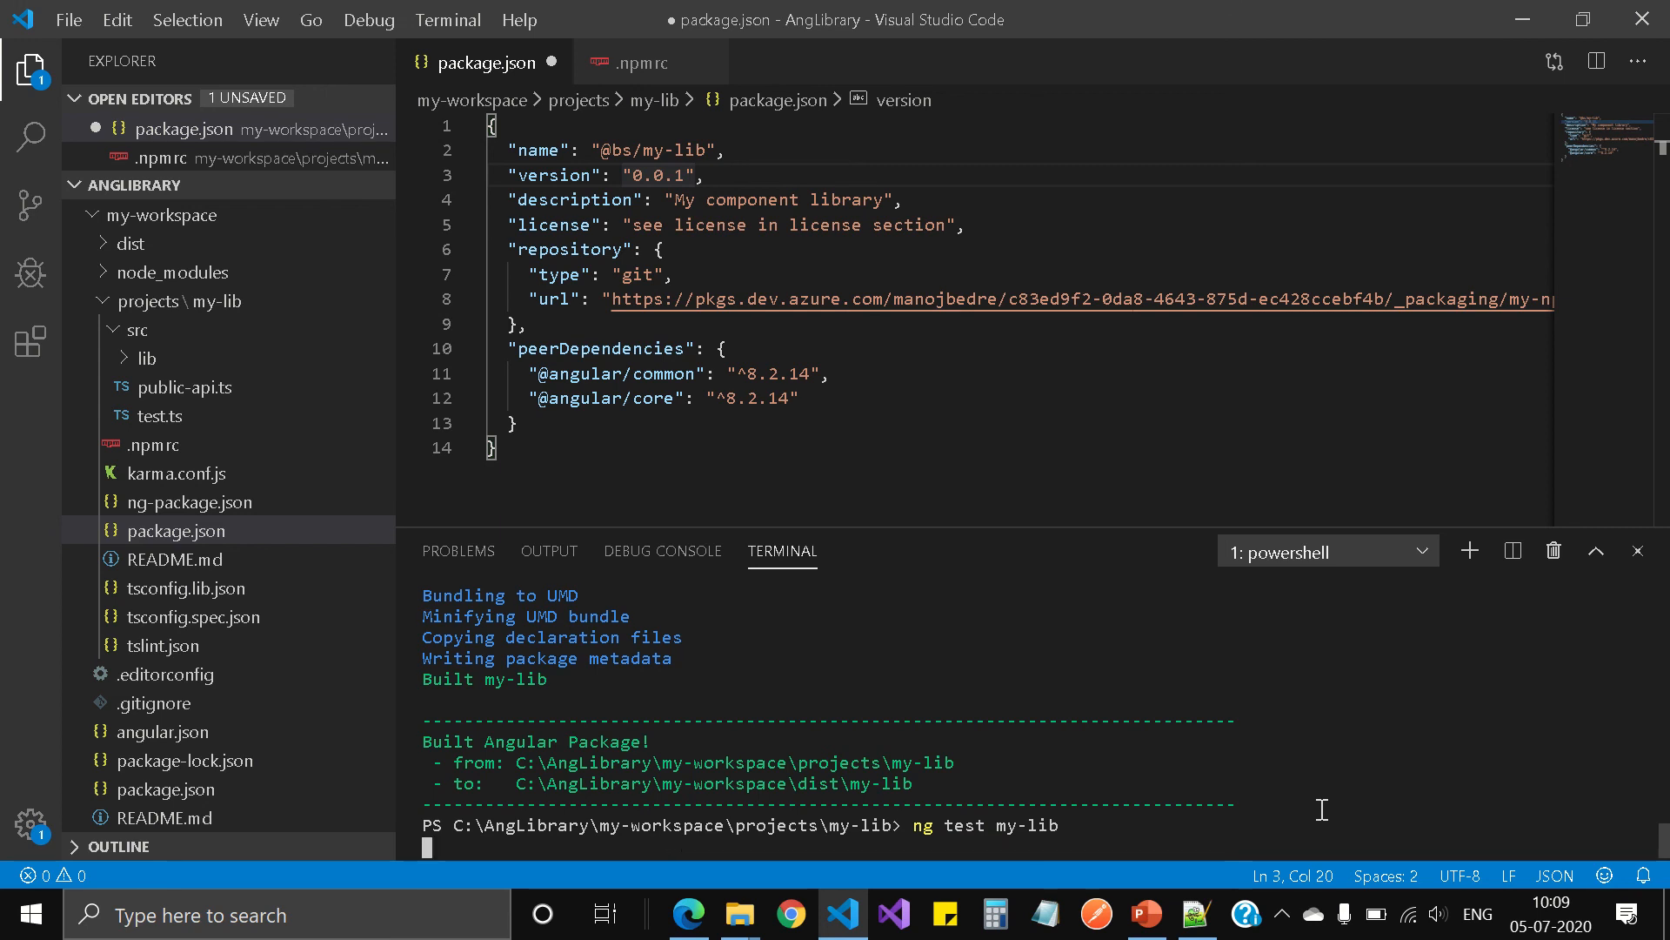
pyautogui.moveTo(618, 11)
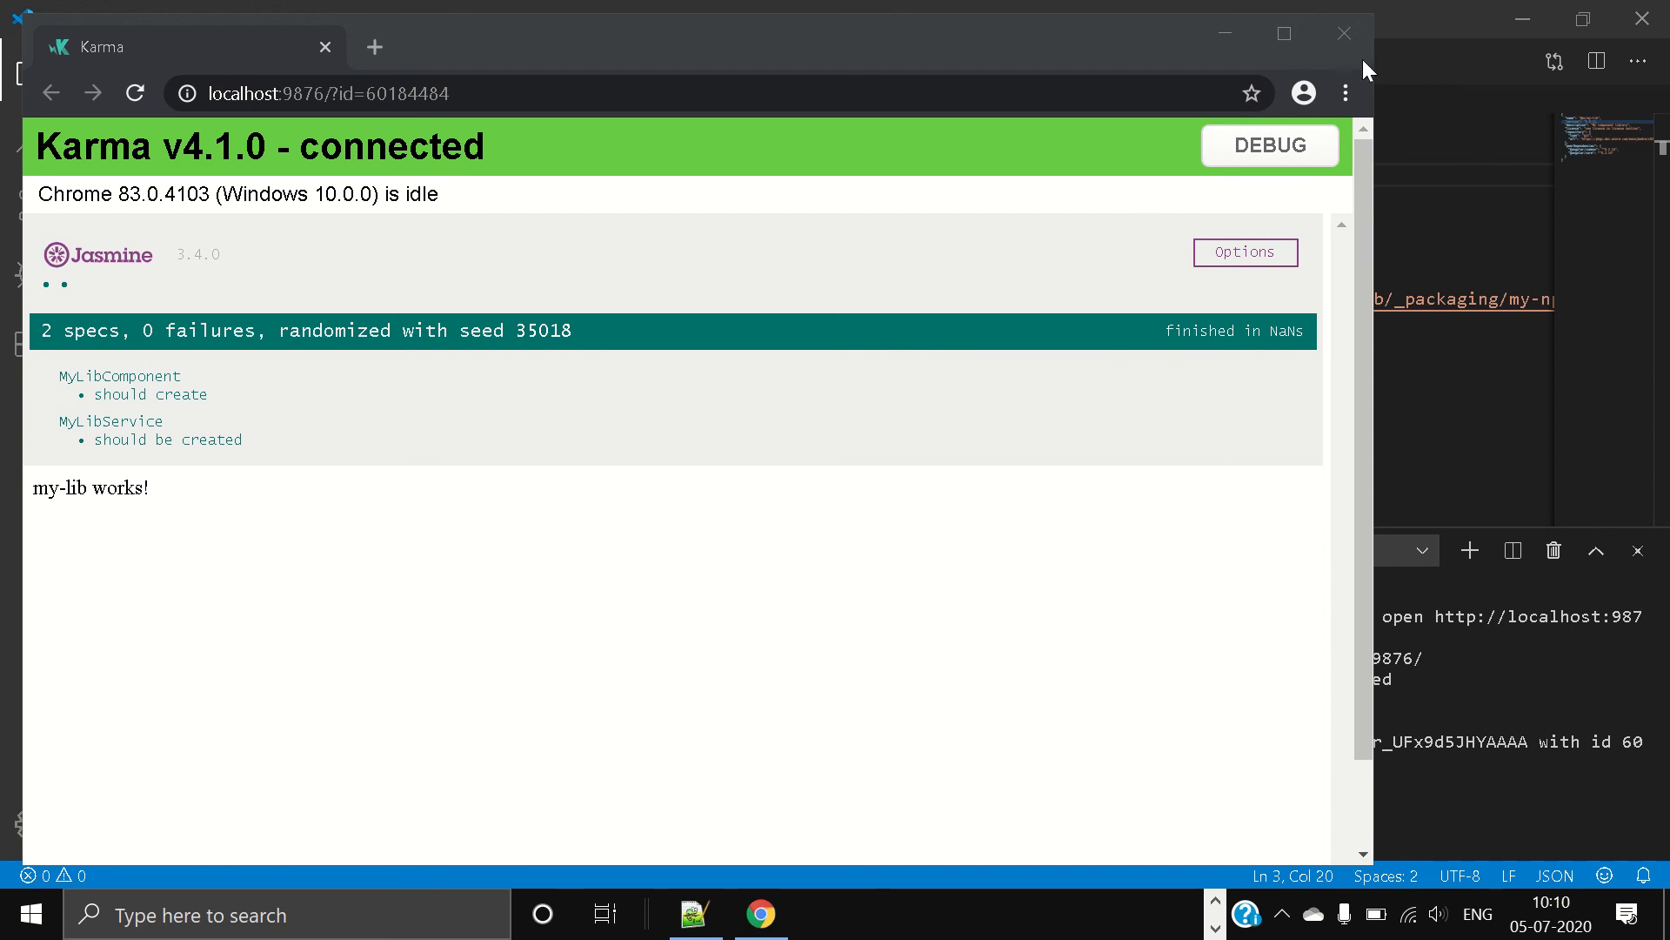
# Step: Close the Karma test browser window and return to the terminal in Visual Studio Code
pyautogui.click(1347, 40)
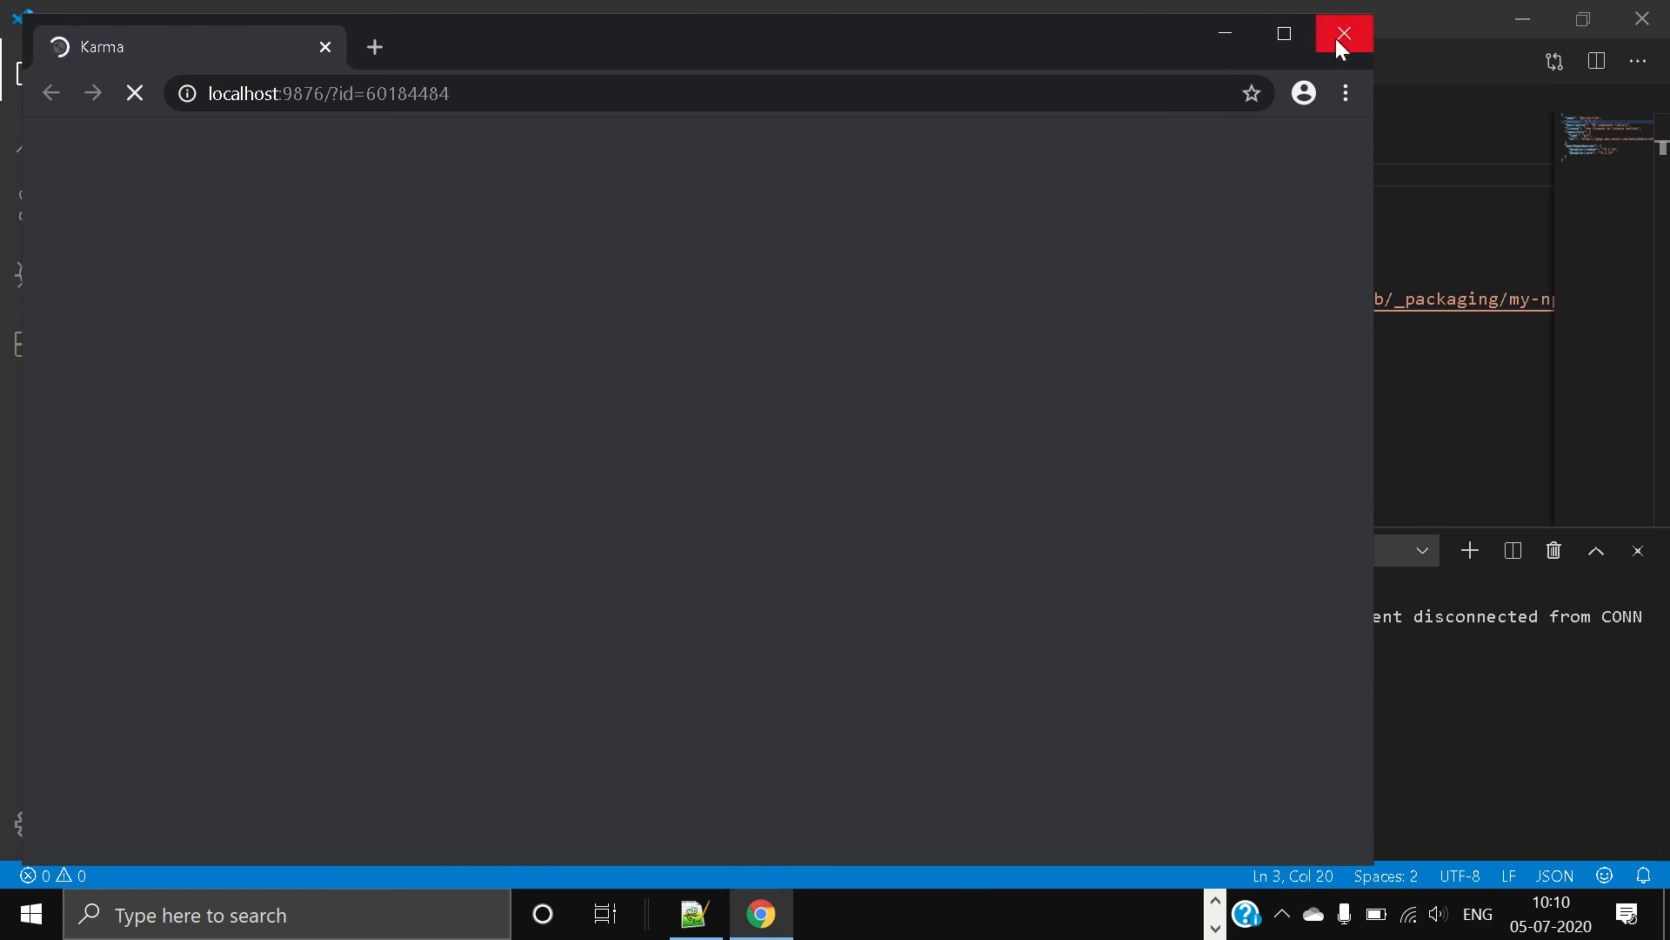
pyautogui.click(1338, 38)
pyautogui.moveTo(975, 26)
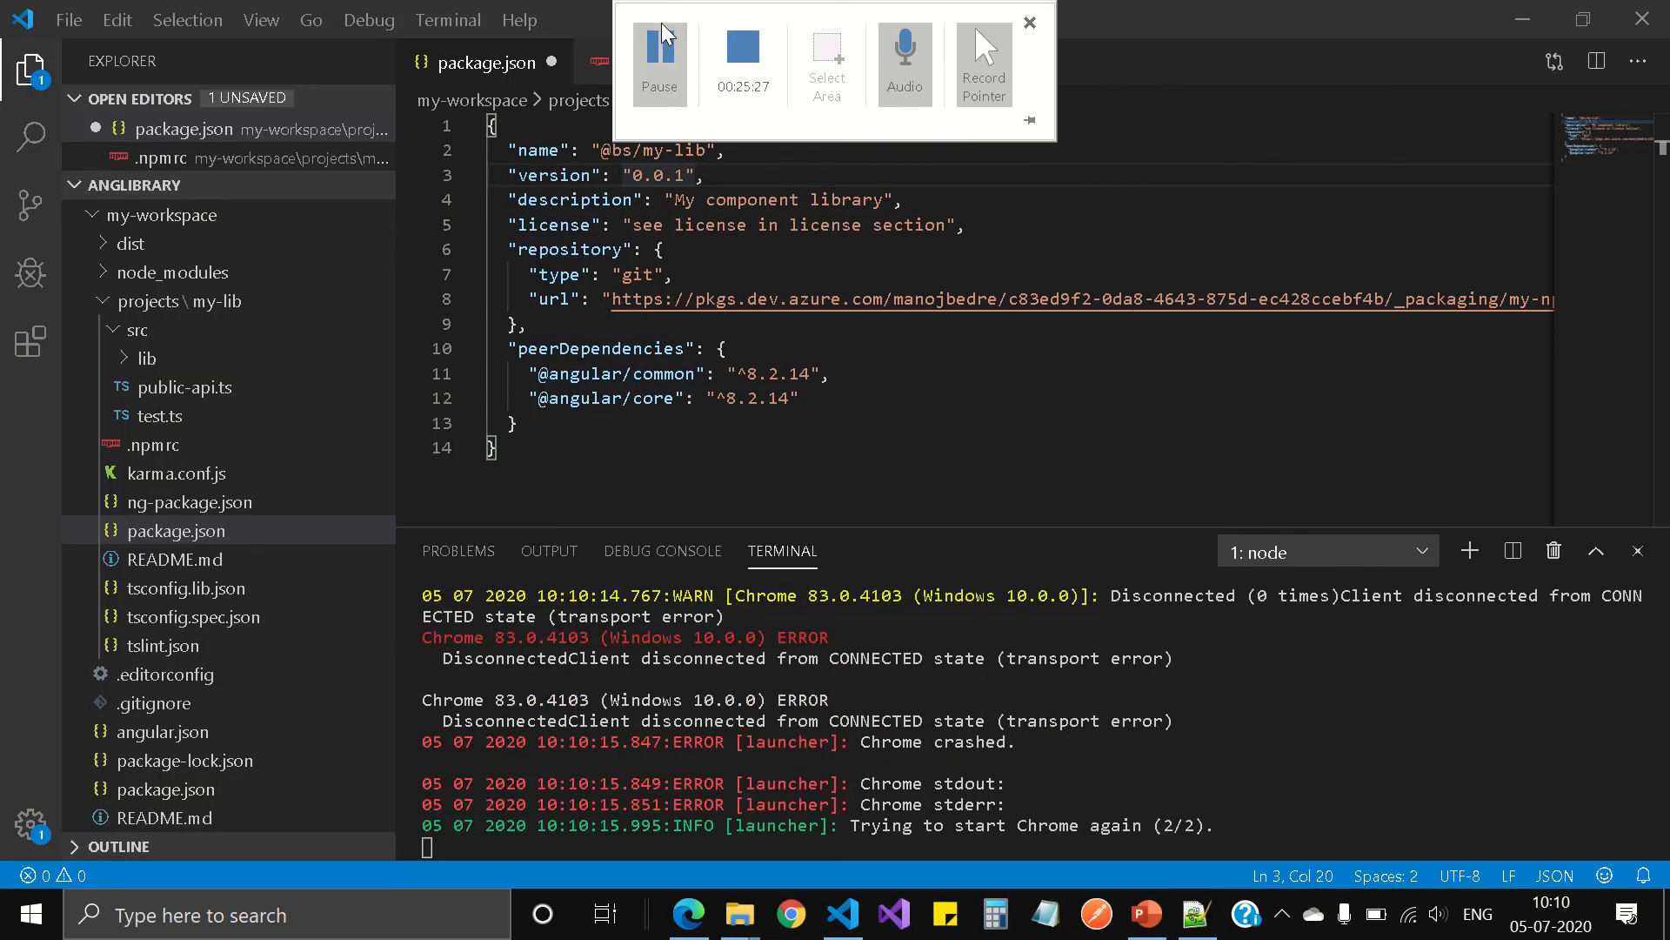
pyautogui.click(661, 47)
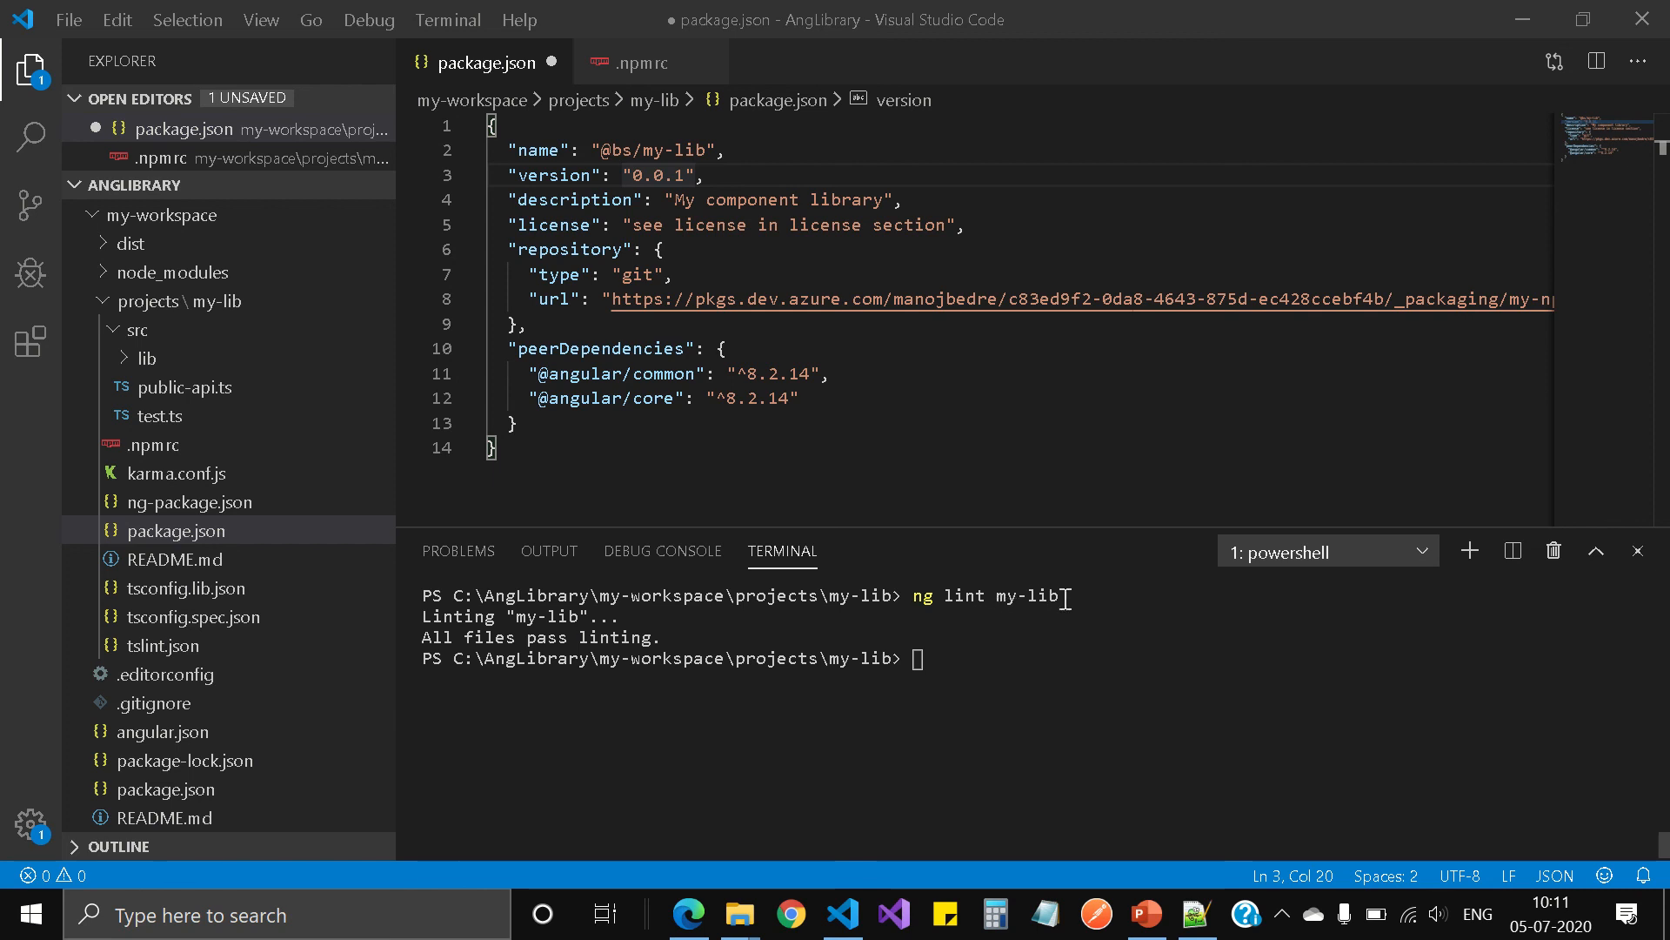
# Step: Try to create a production build of the library with ng build my-lib -prod
pyautogui.click(885, 746)
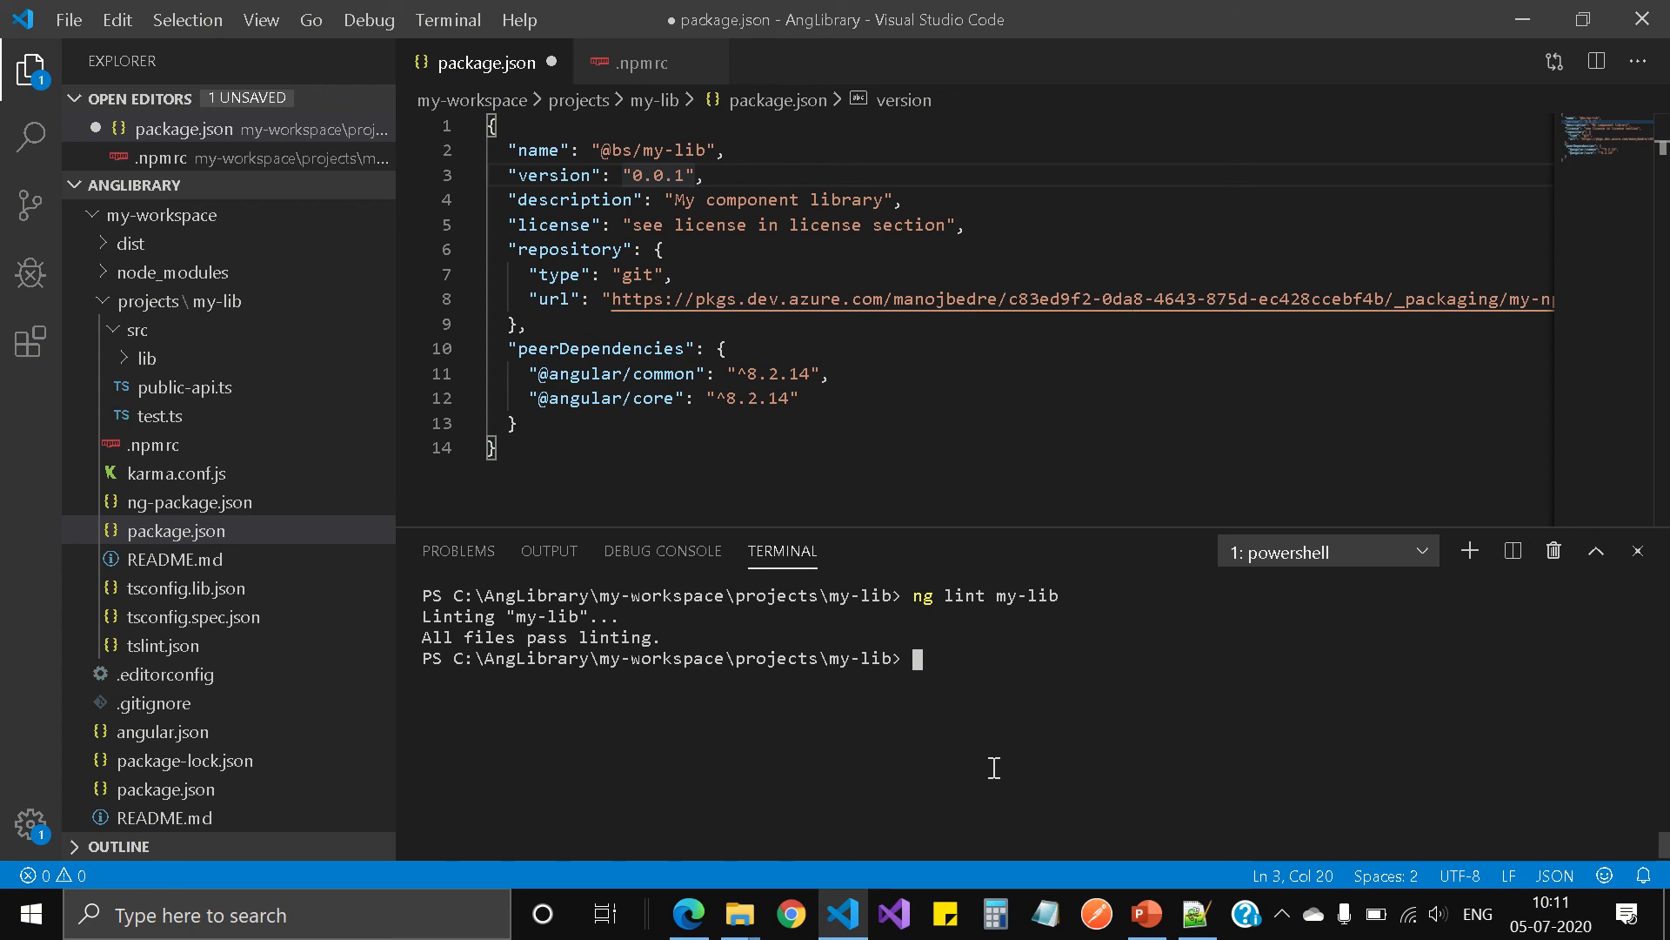
pyautogui.write('ng build my-lib -pro')
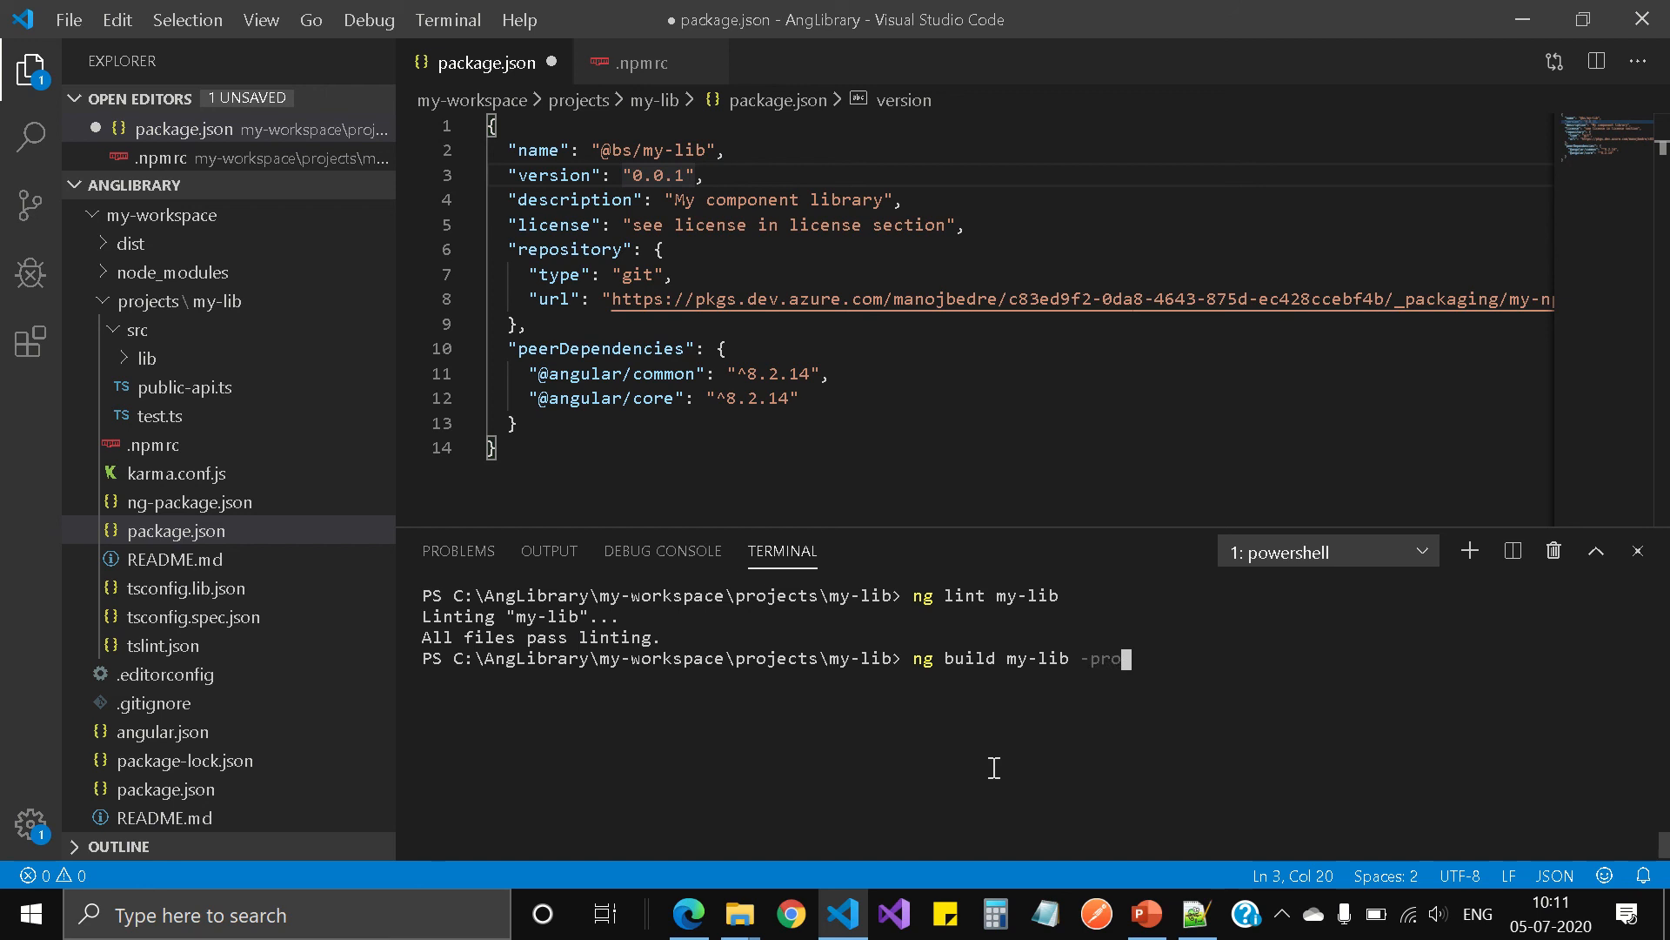
pyautogui.write('d')
pyautogui.press('Return')
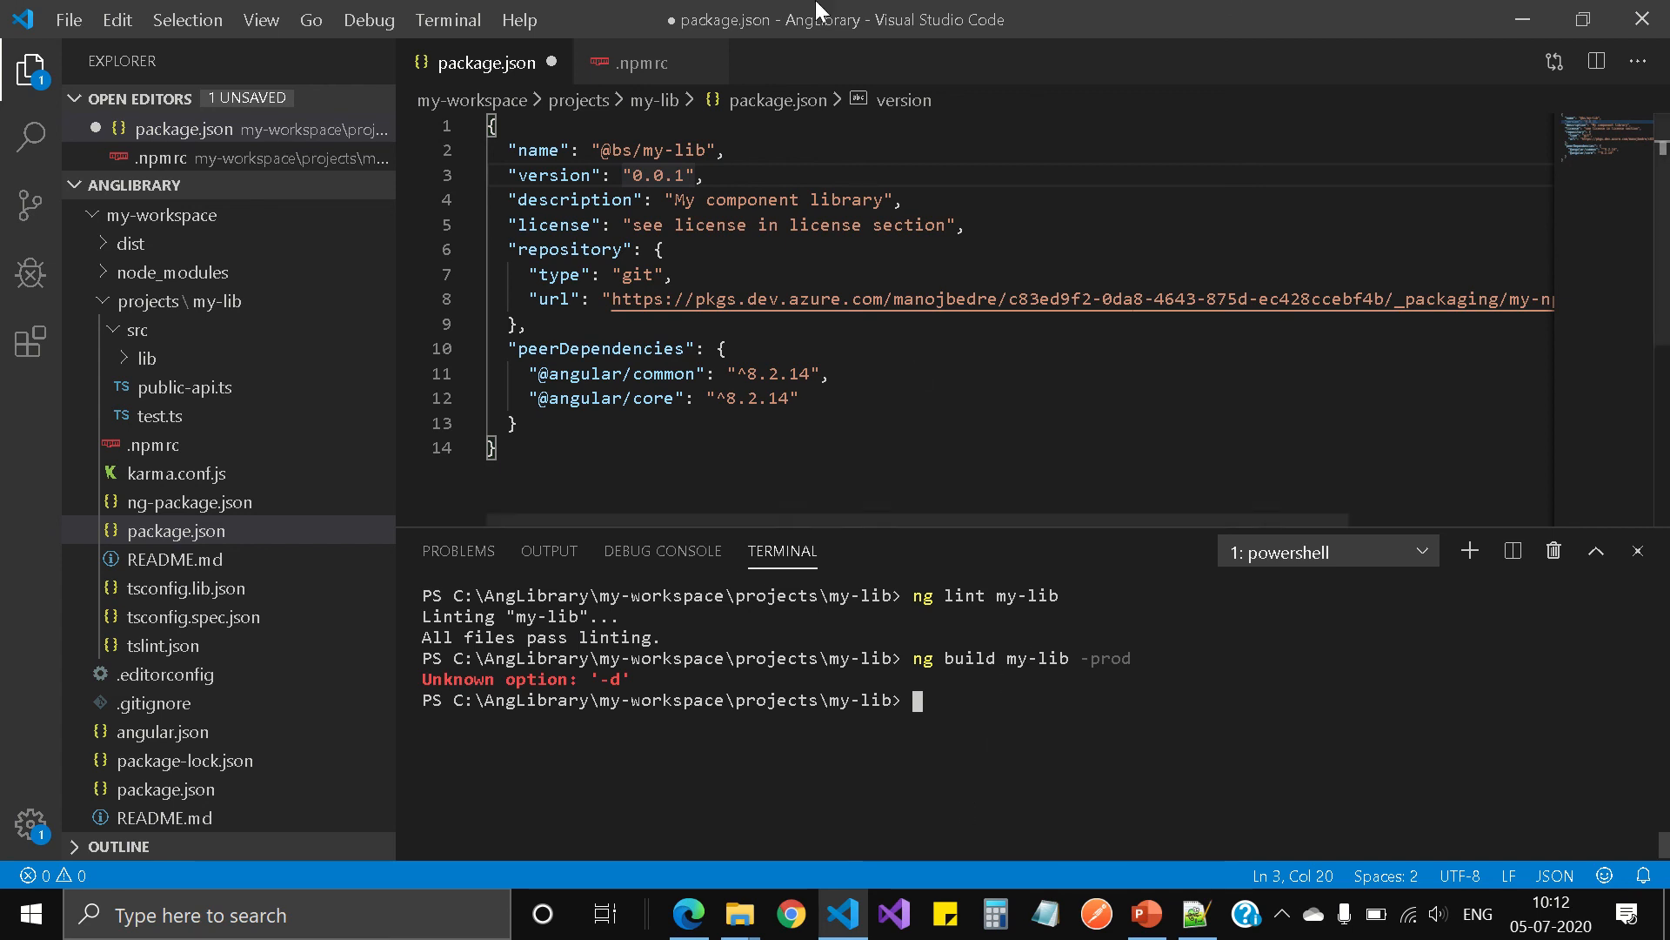
pyautogui.moveTo(974, 26)
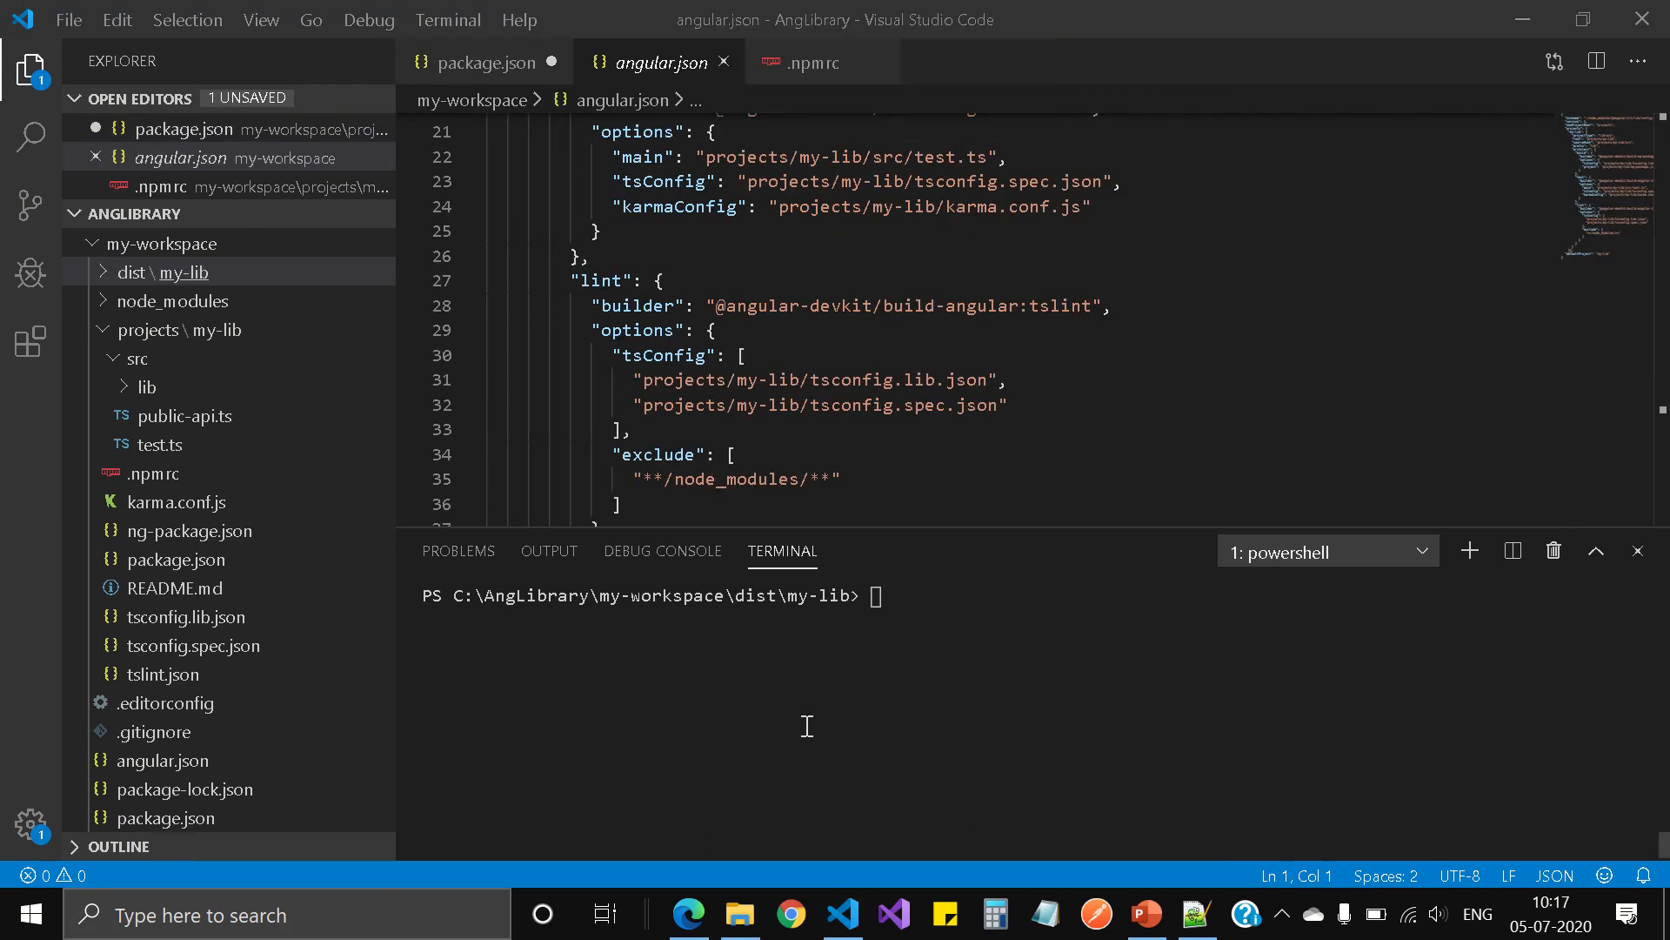
# Step: Close angular.json, inspect the my-workspace\dist\my-lib folder in File Explorer, and return to Visual Studio Code
pyautogui.moveTo(712, 17)
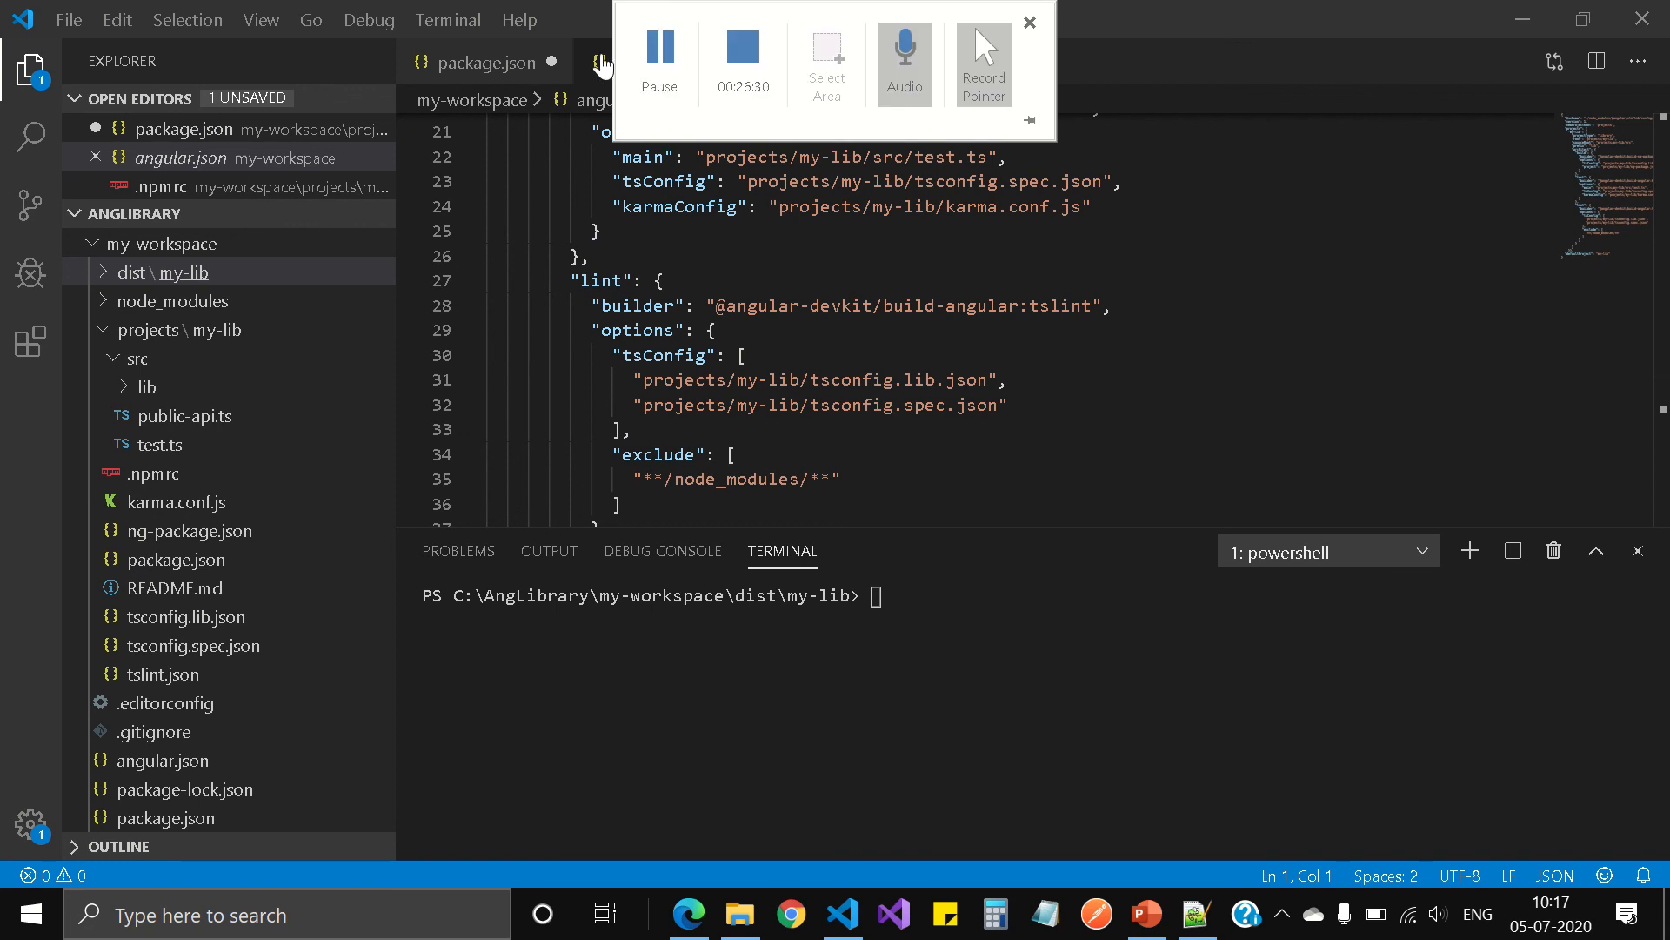
pyautogui.click(724, 62)
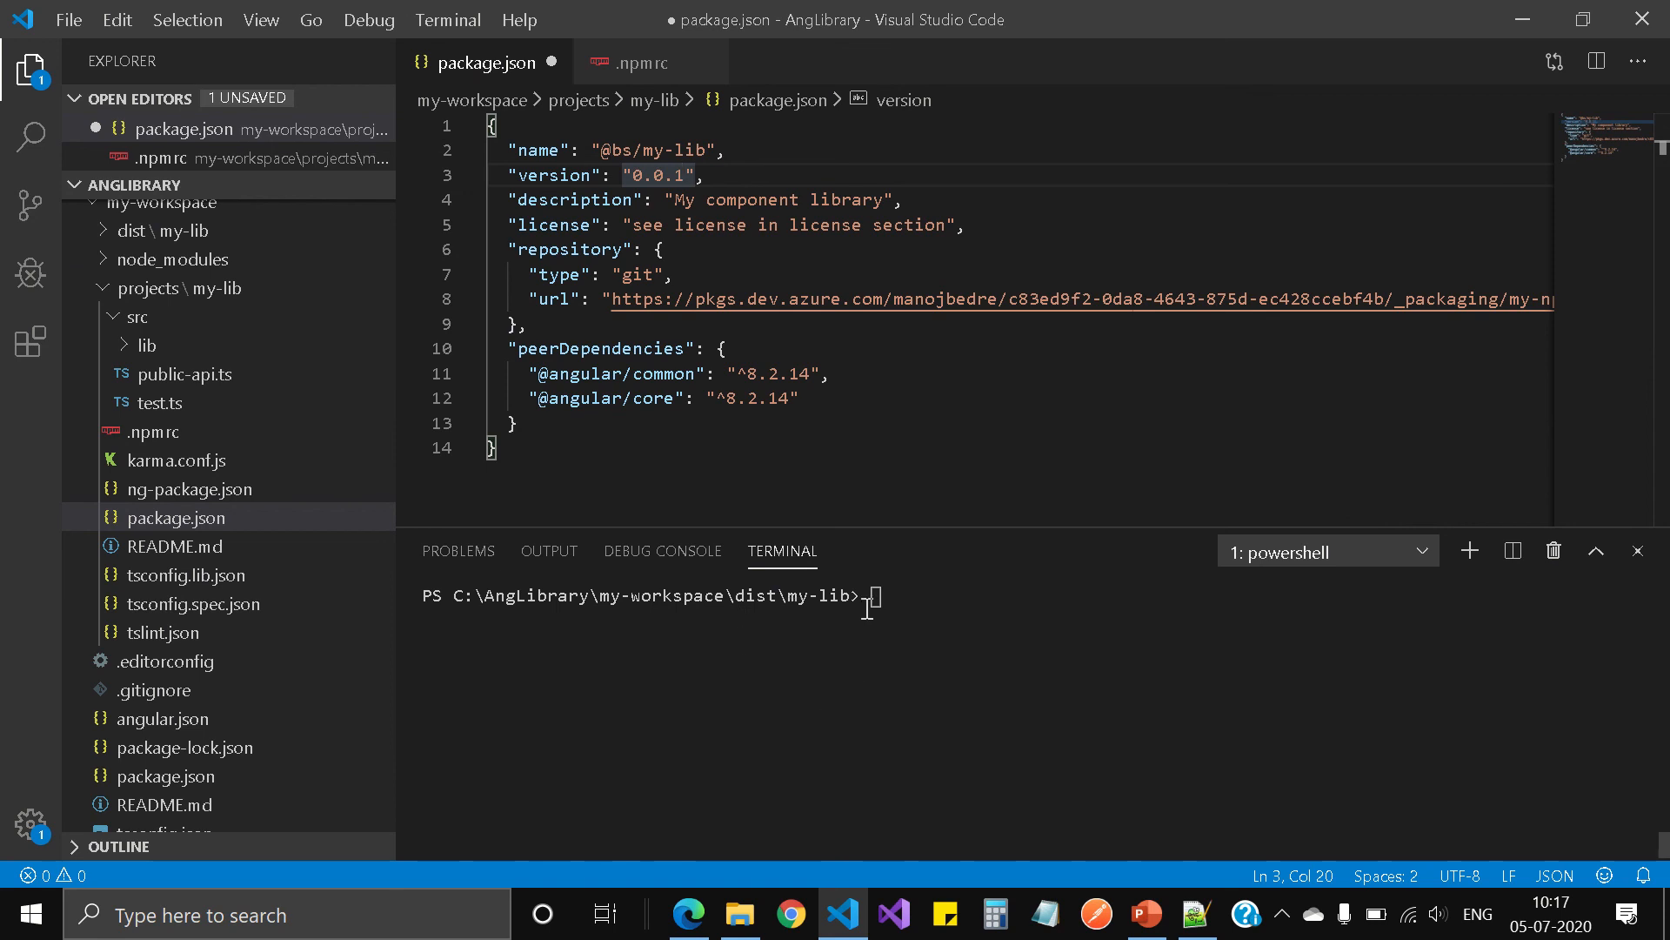
pyautogui.click(744, 924)
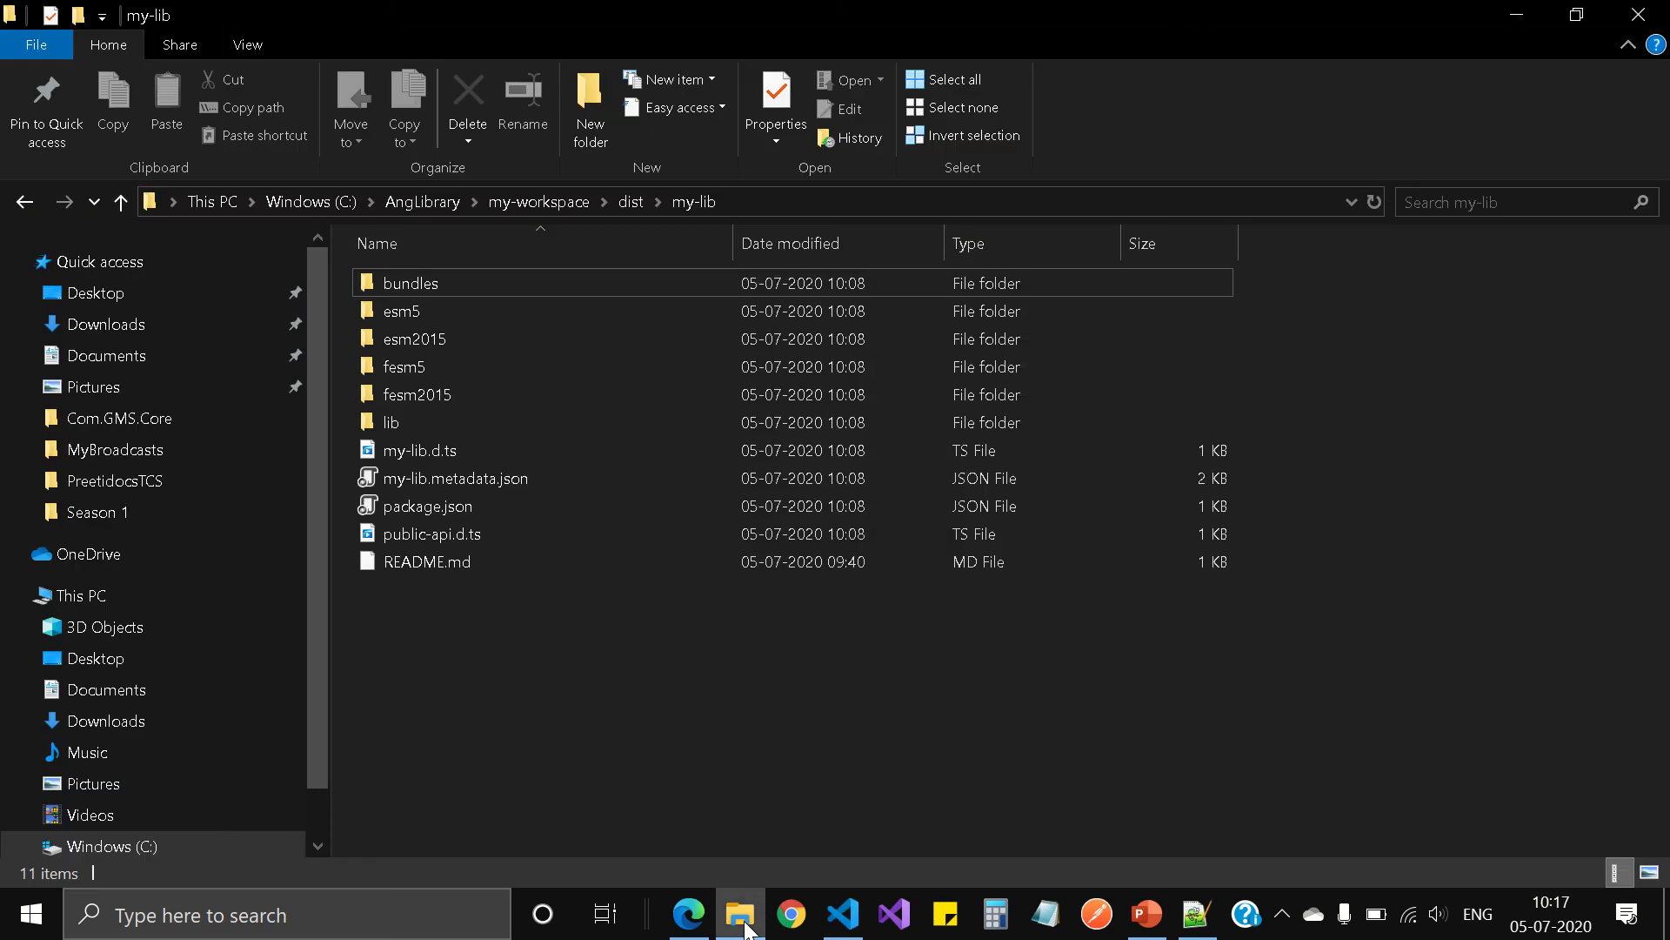
pyautogui.click(561, 201)
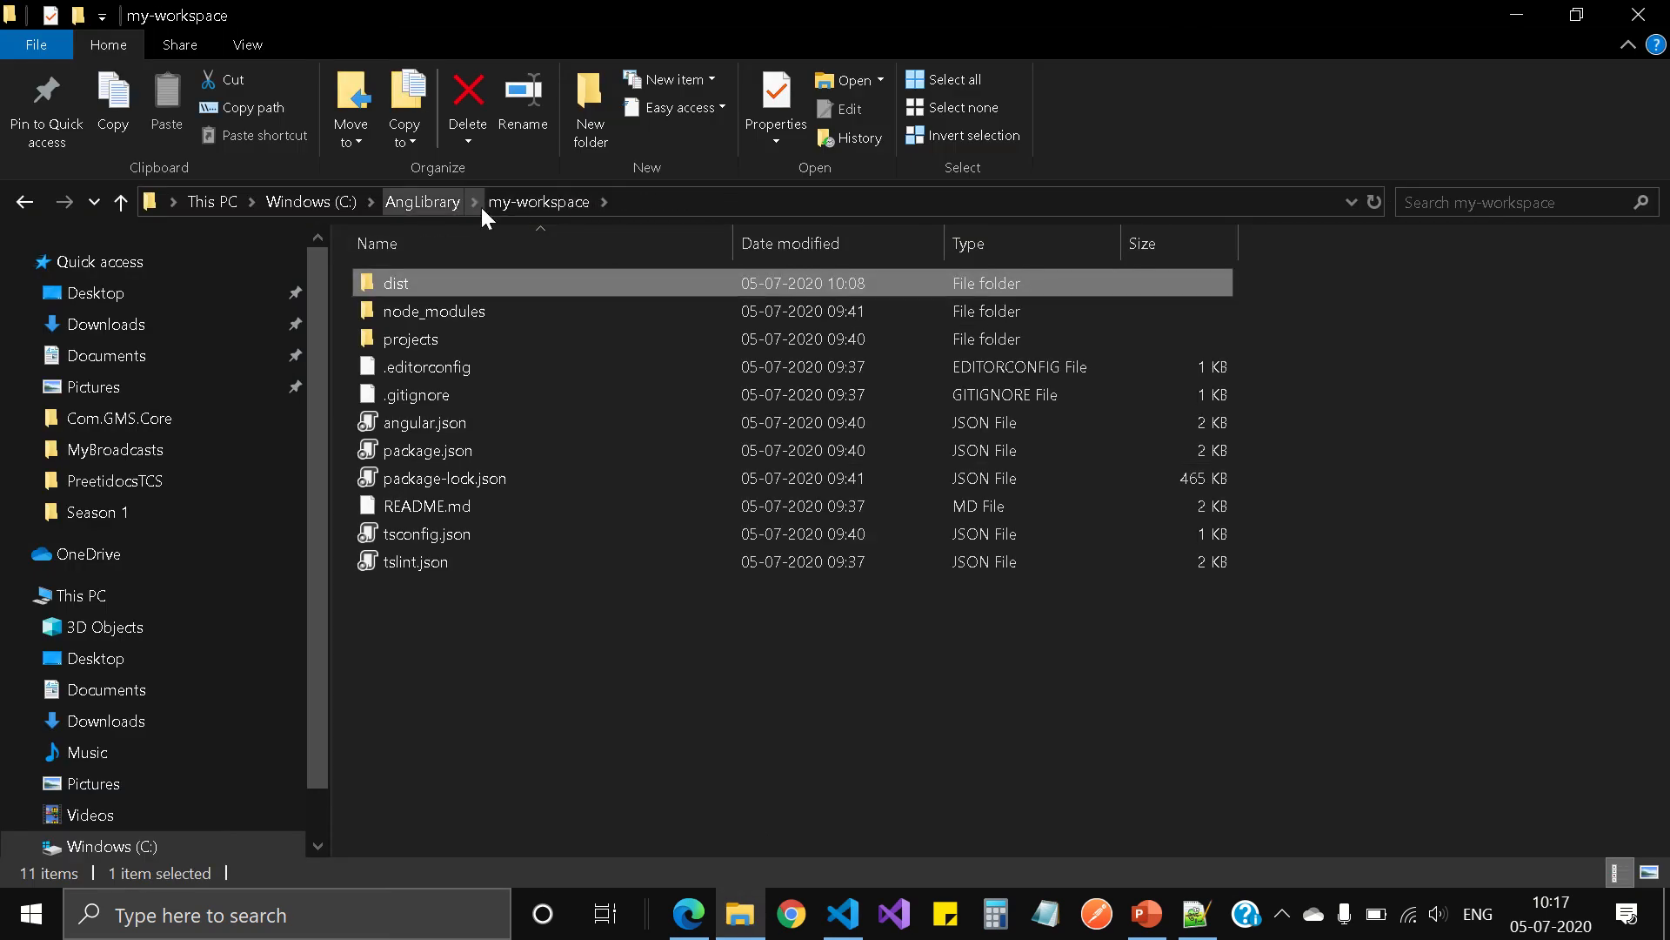
pyautogui.doubleClick(405, 280)
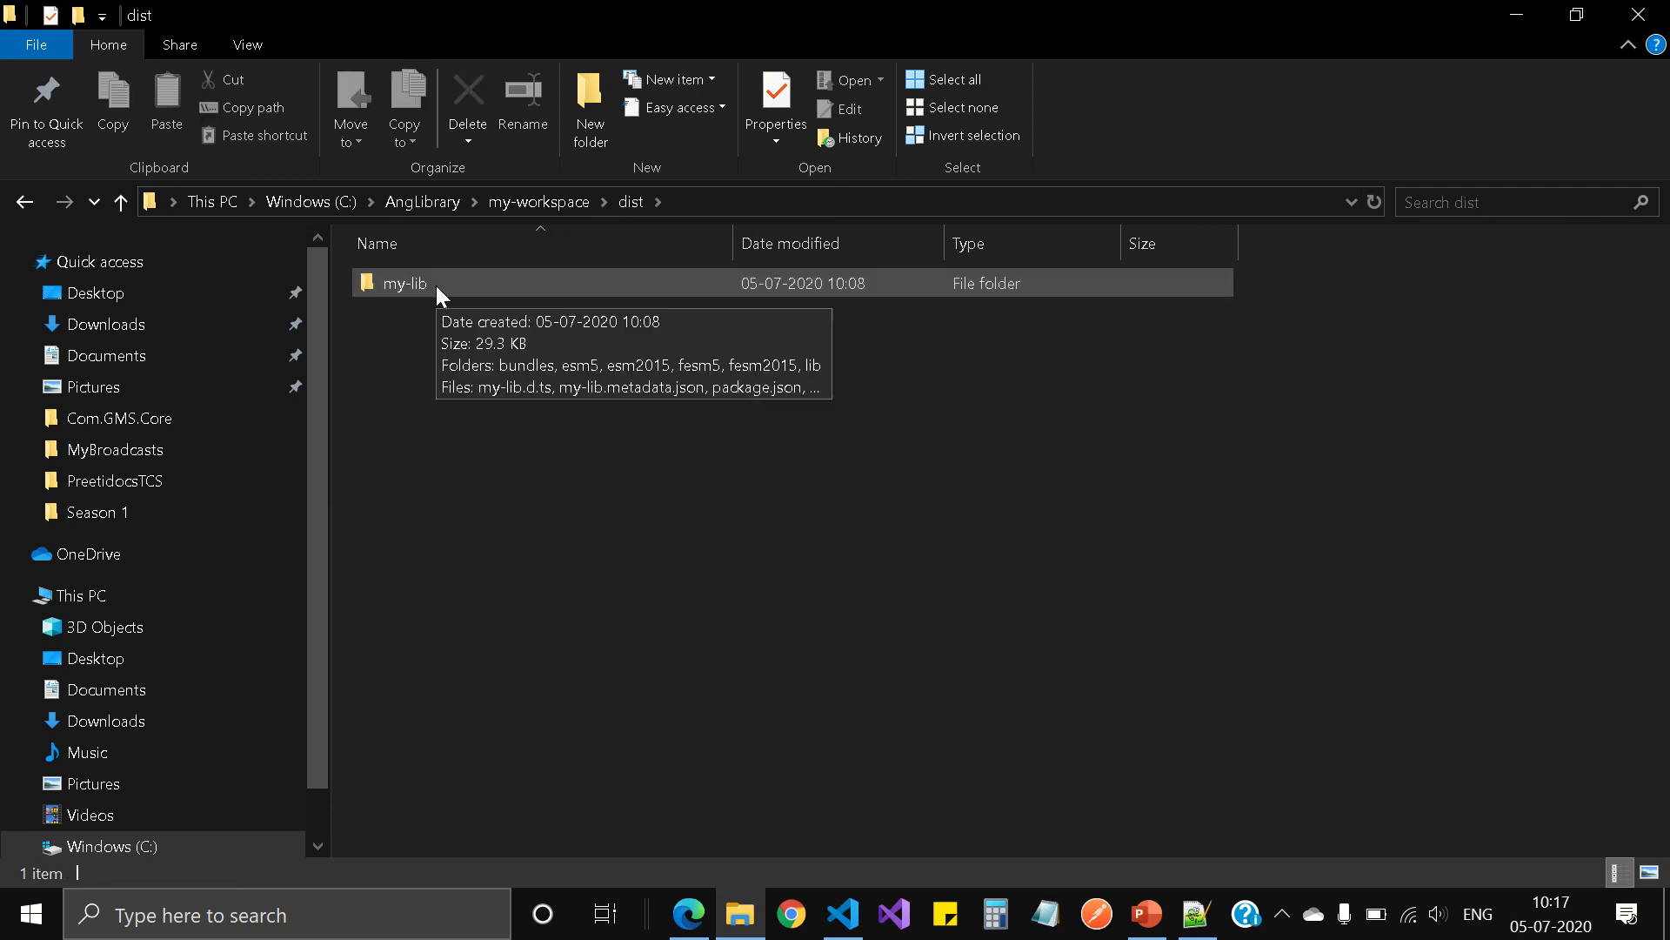
pyautogui.doubleClick(435, 285)
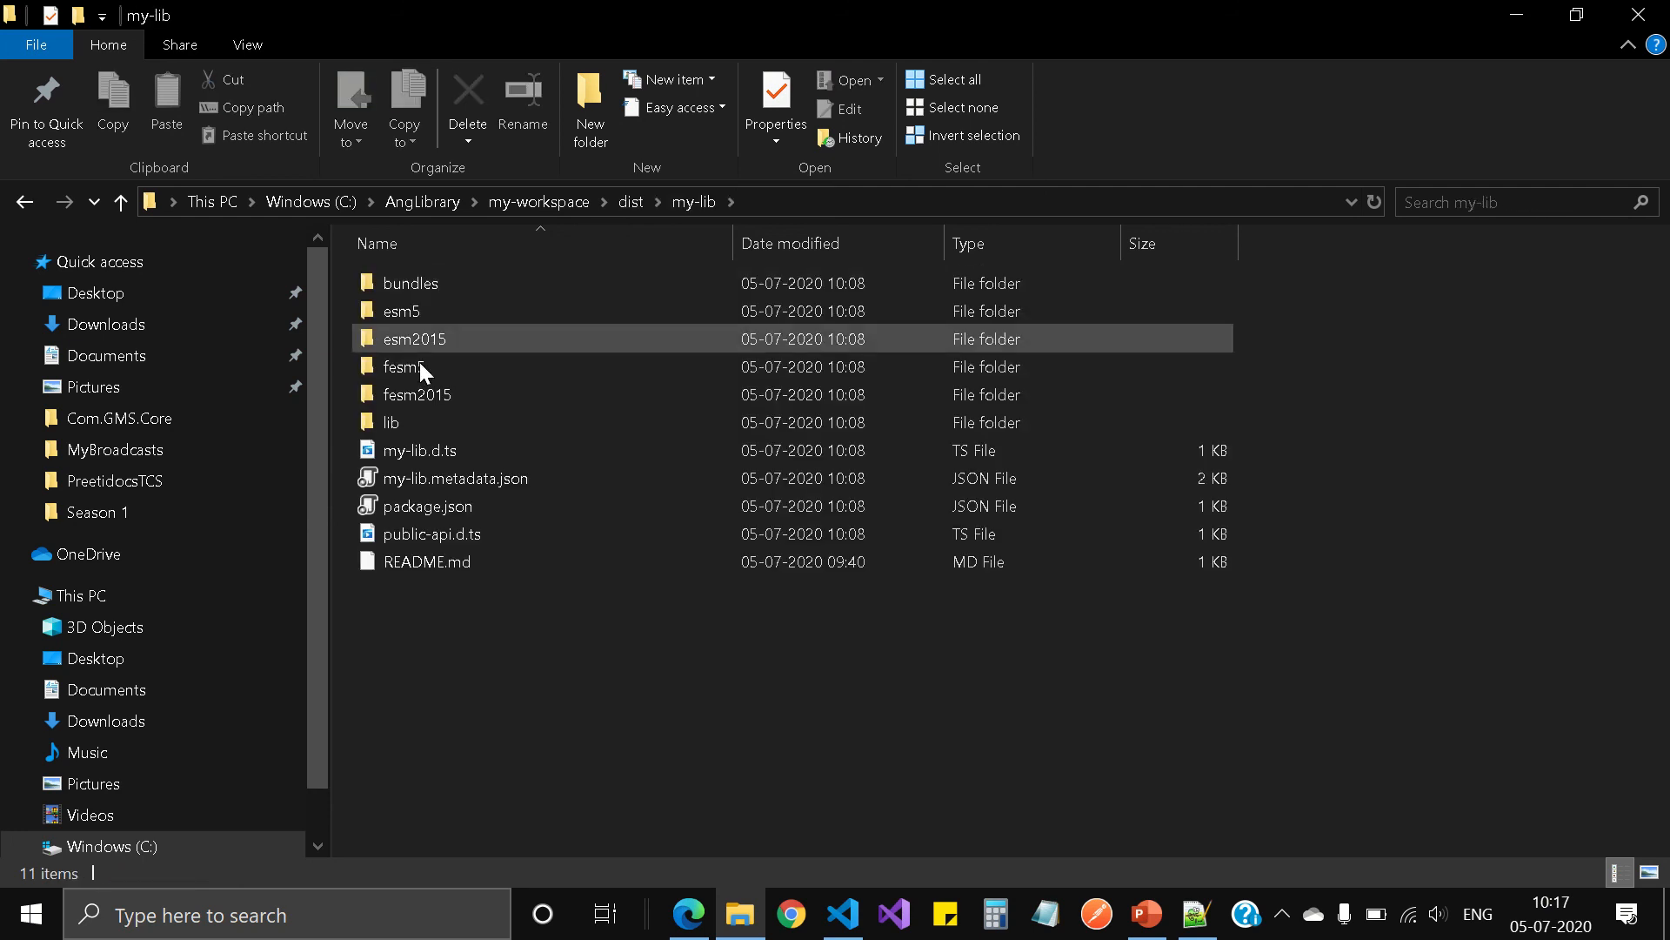
pyautogui.click(1545, 30)
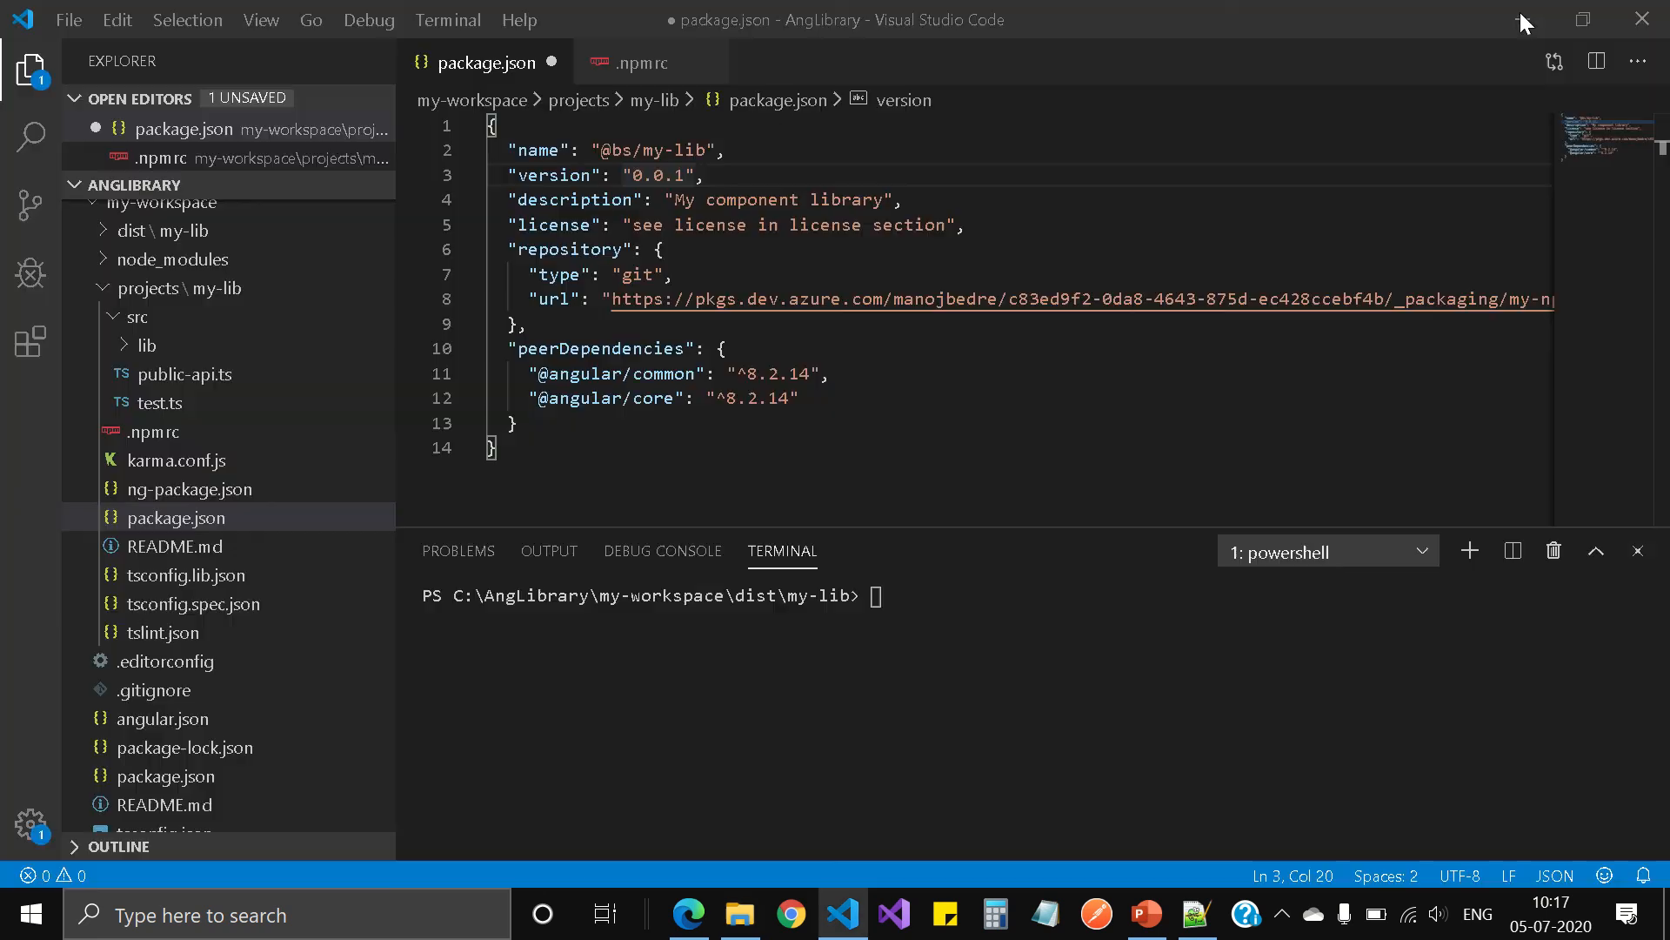
# Step: Publish the built library from the dist\my-lib folder with npm publish
pyautogui.click(1006, 653)
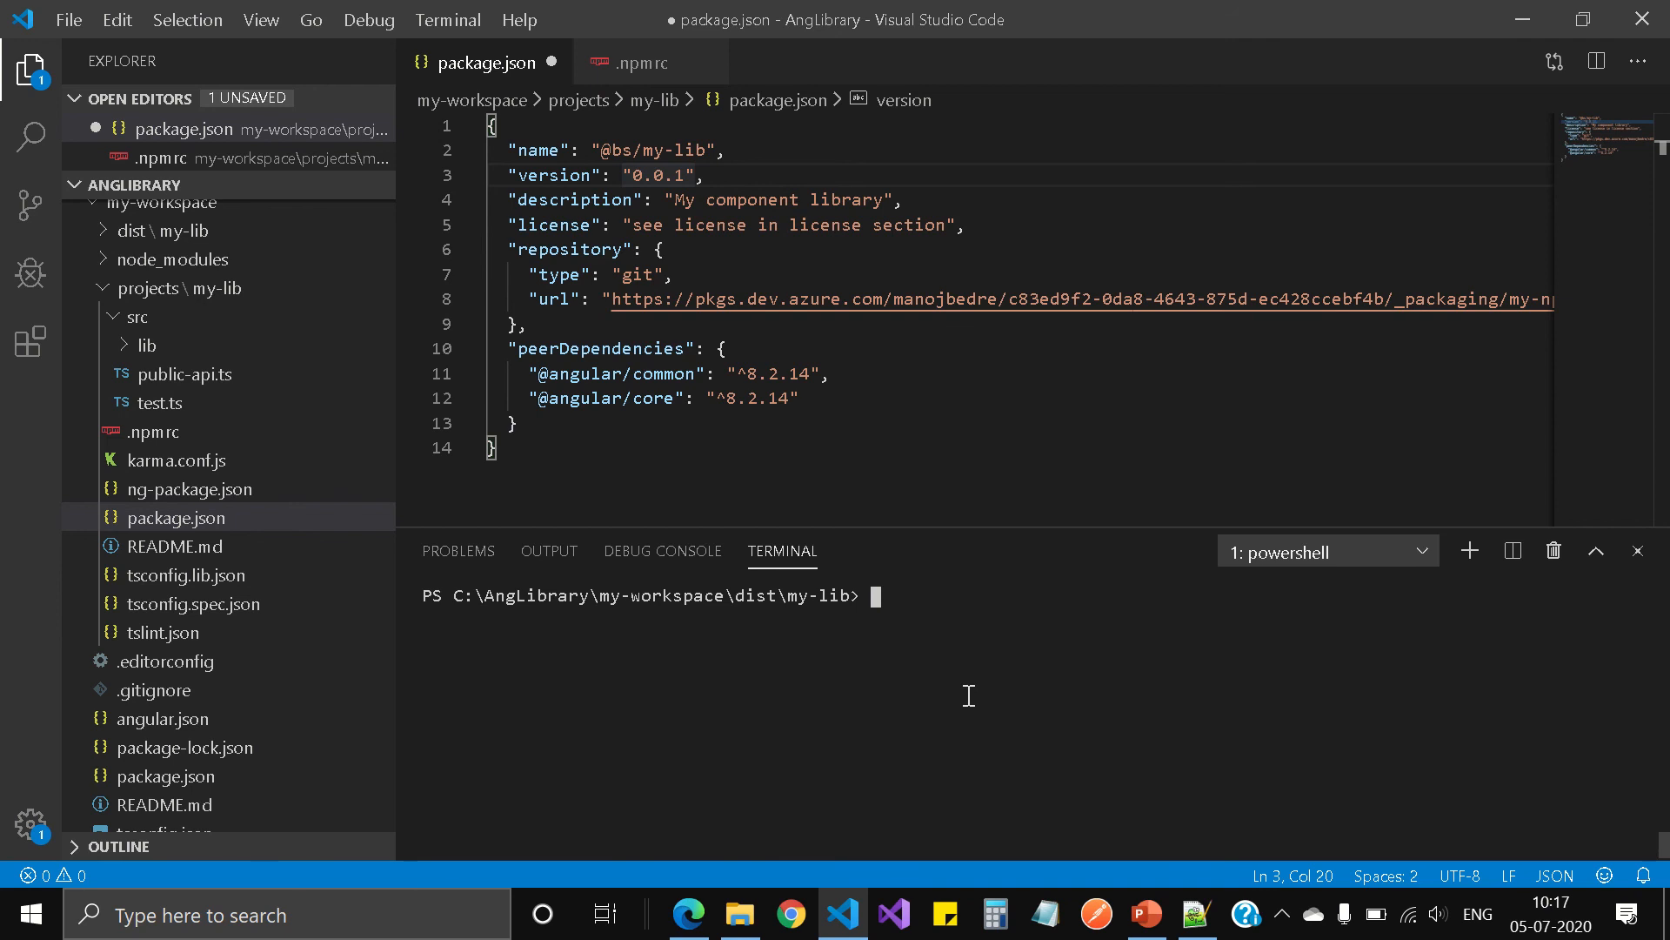
pyautogui.write('npm publish')
pyautogui.moveTo(548, 9)
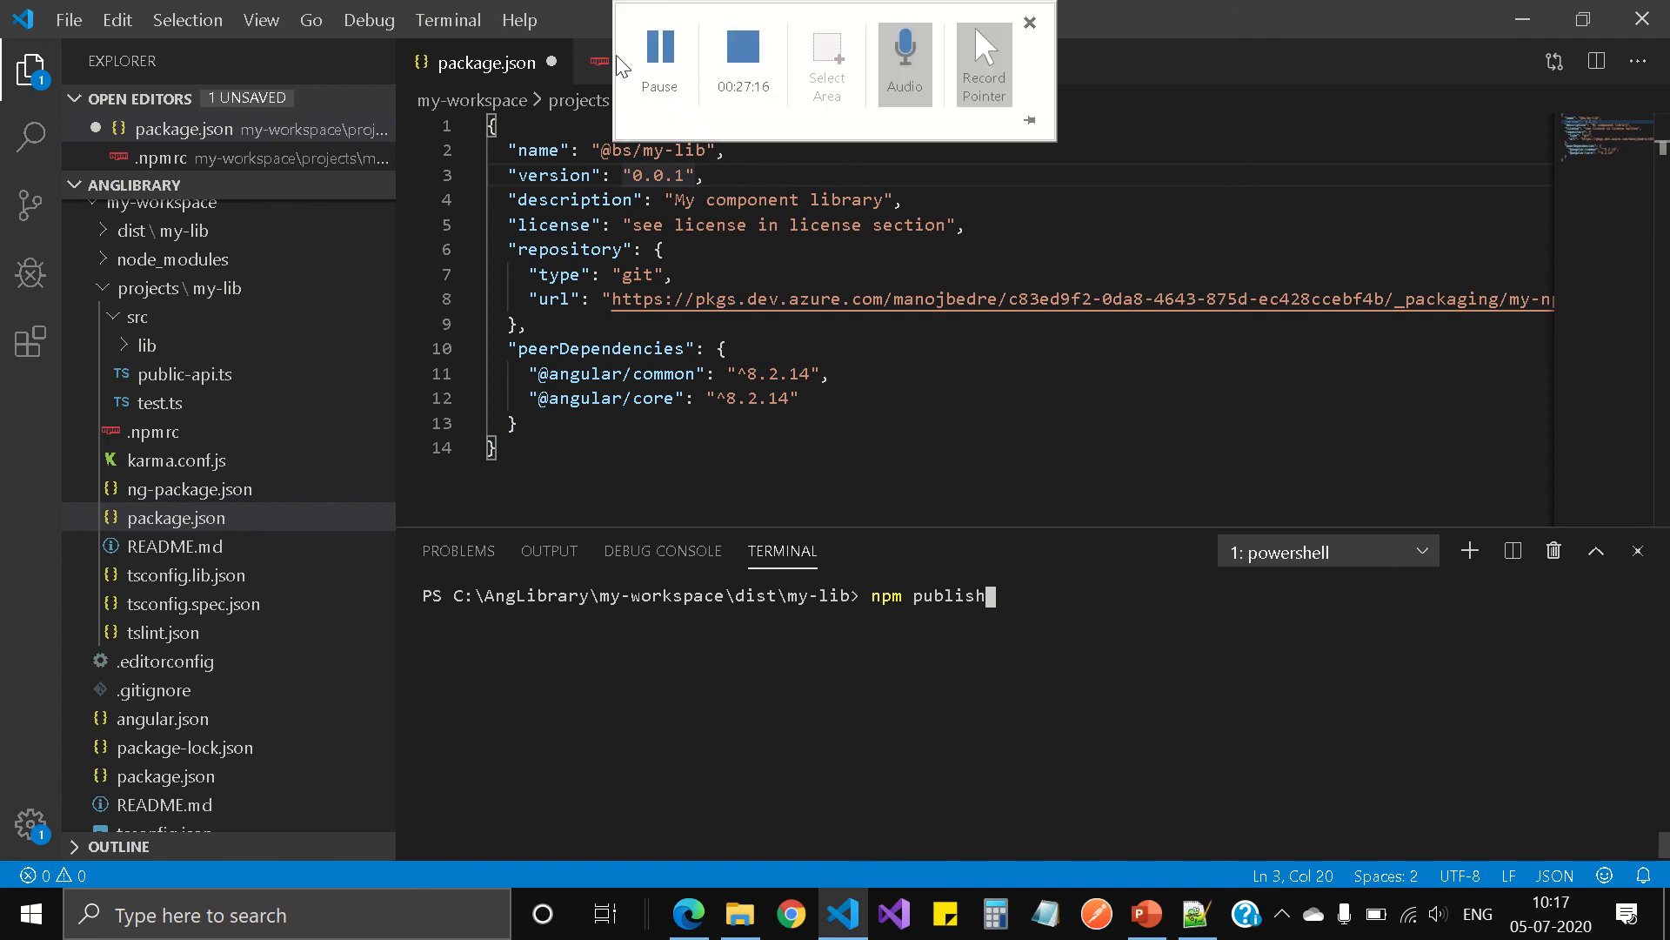
pyautogui.press('Return')
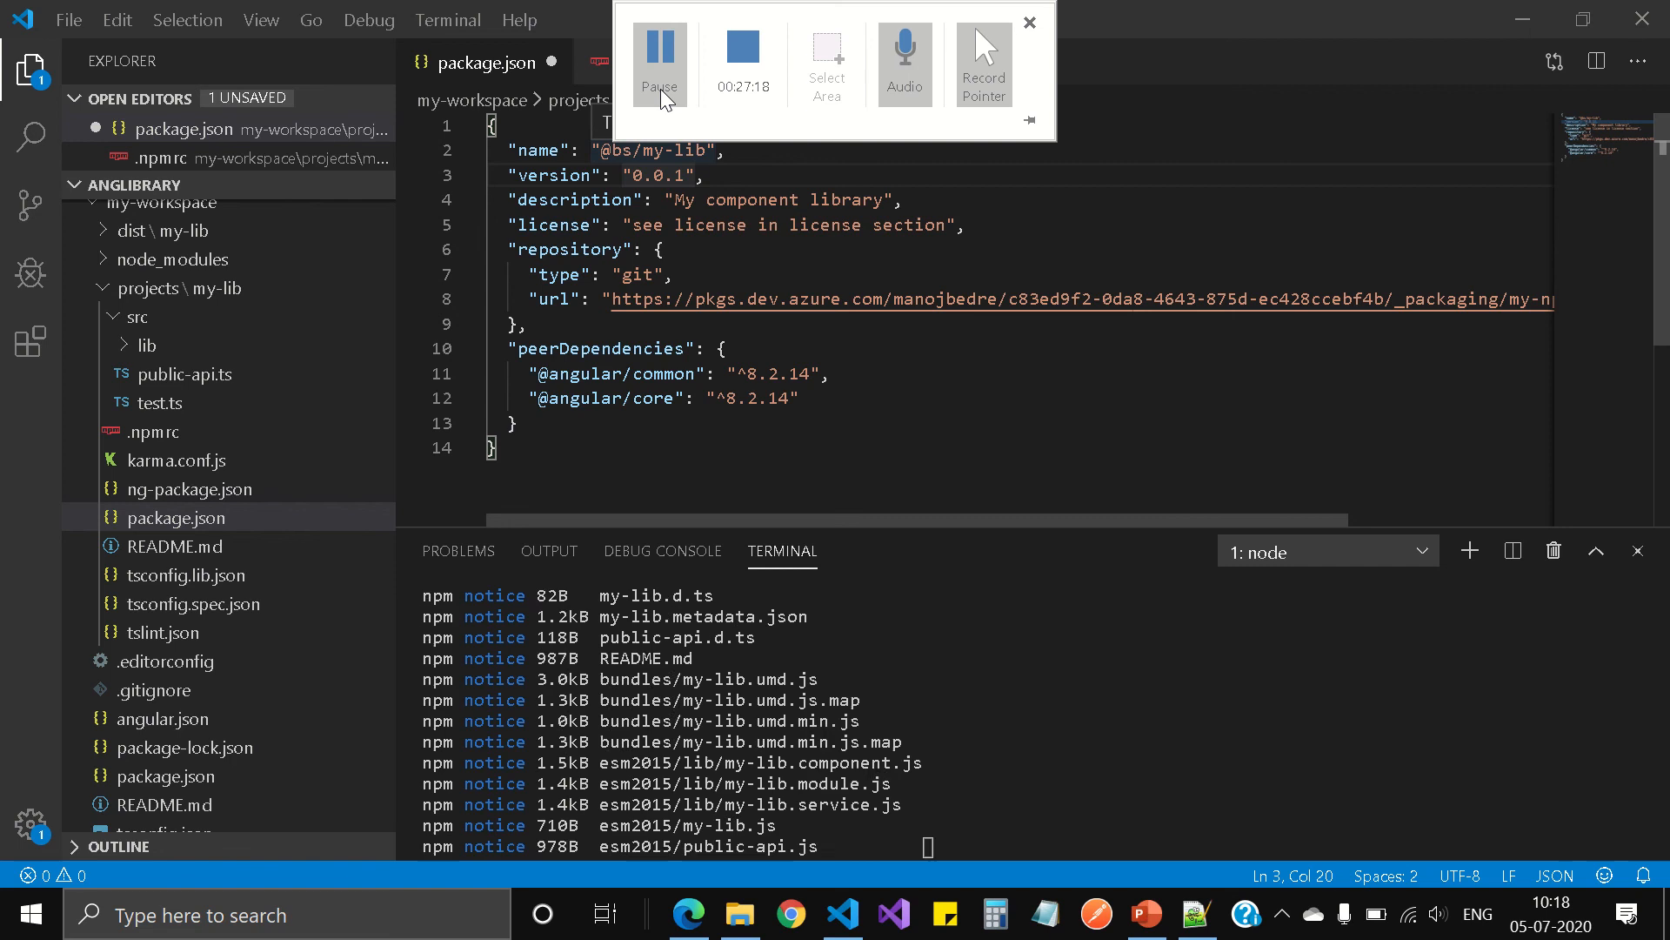
pyautogui.click(662, 96)
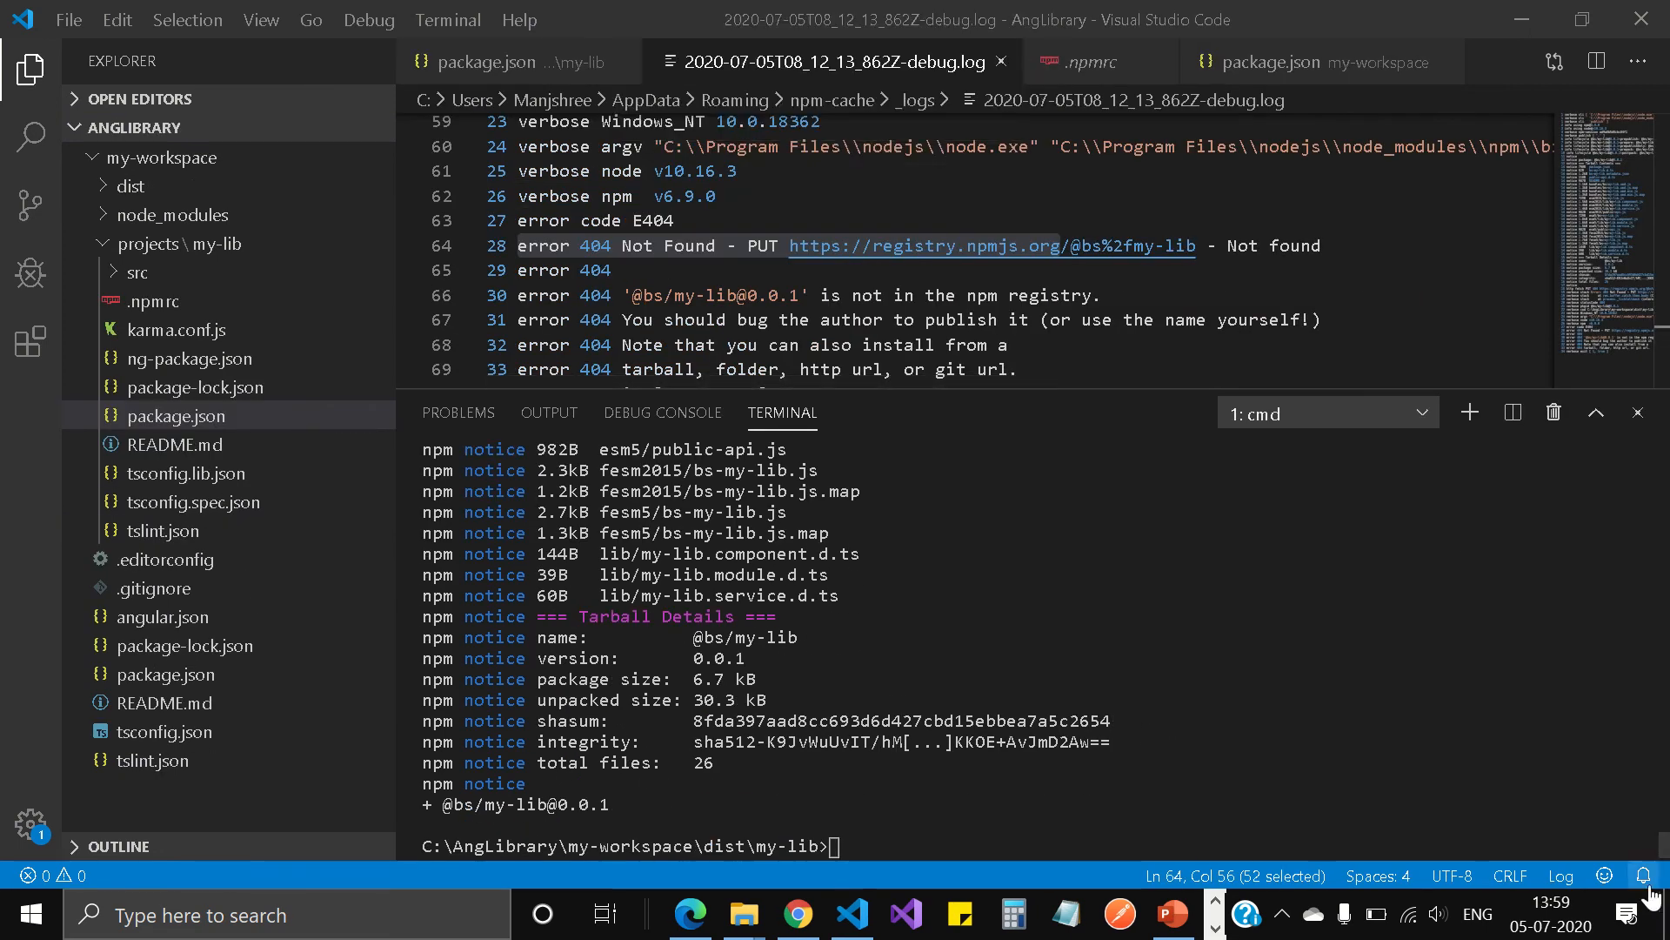
# Step: Review the tarball contents and package details in the terminal output of npm publish
pyautogui.press('Up')
pyautogui.press('Return')
pyautogui.scroll(8, 857, 653)
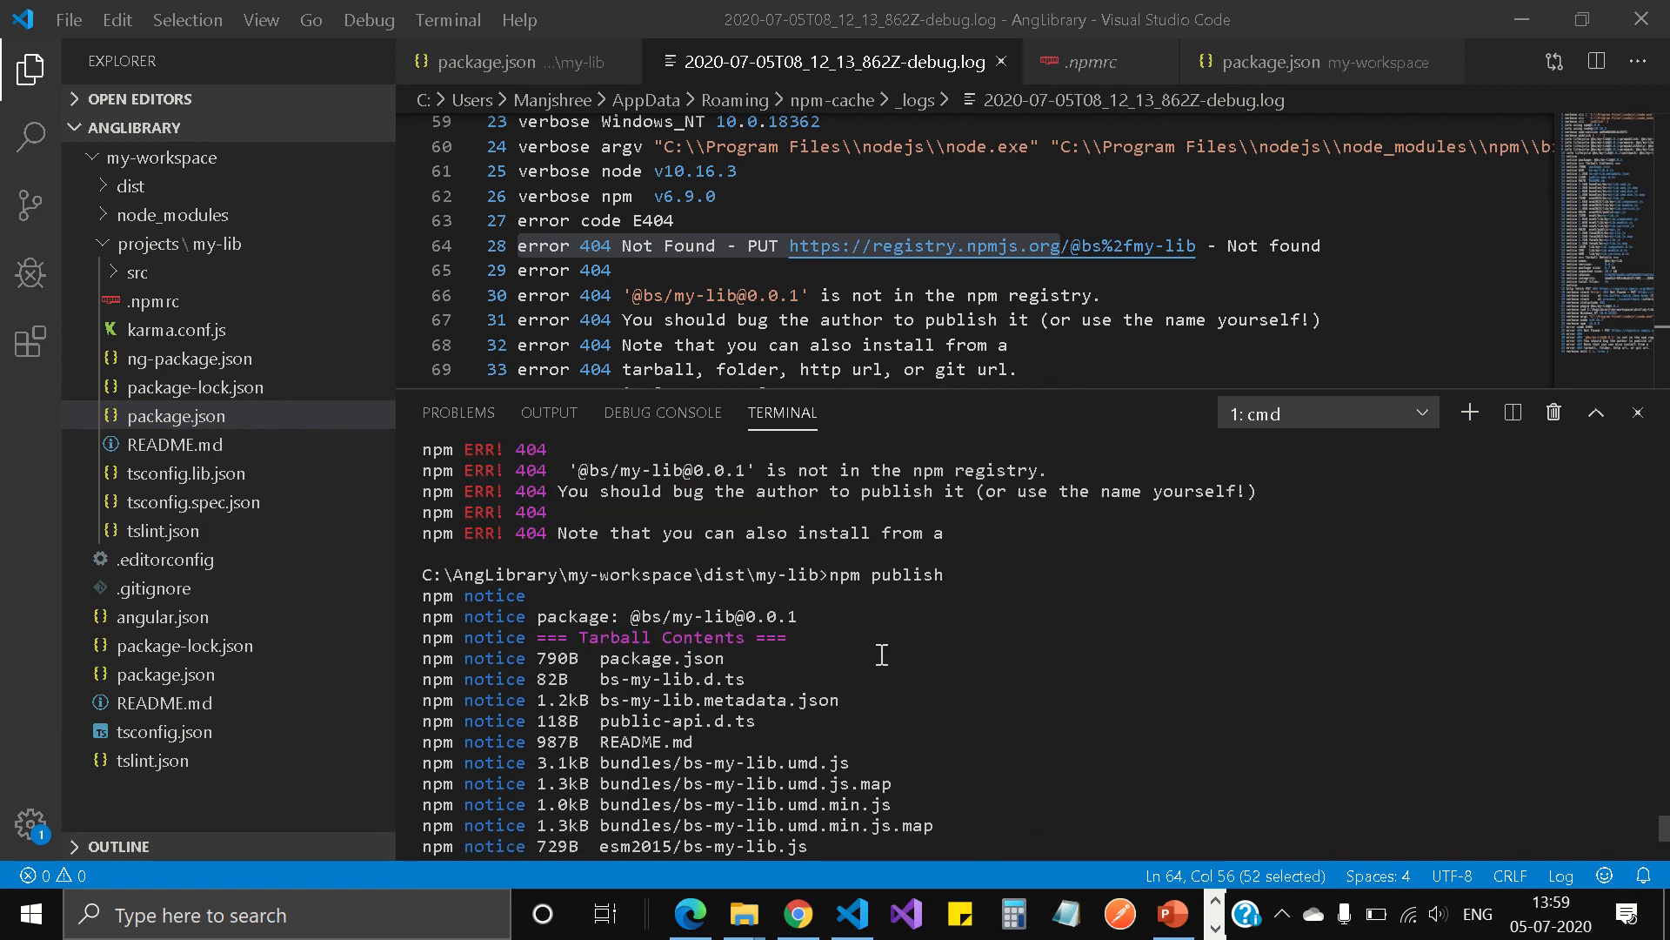
pyautogui.scroll(-3, 643, 670)
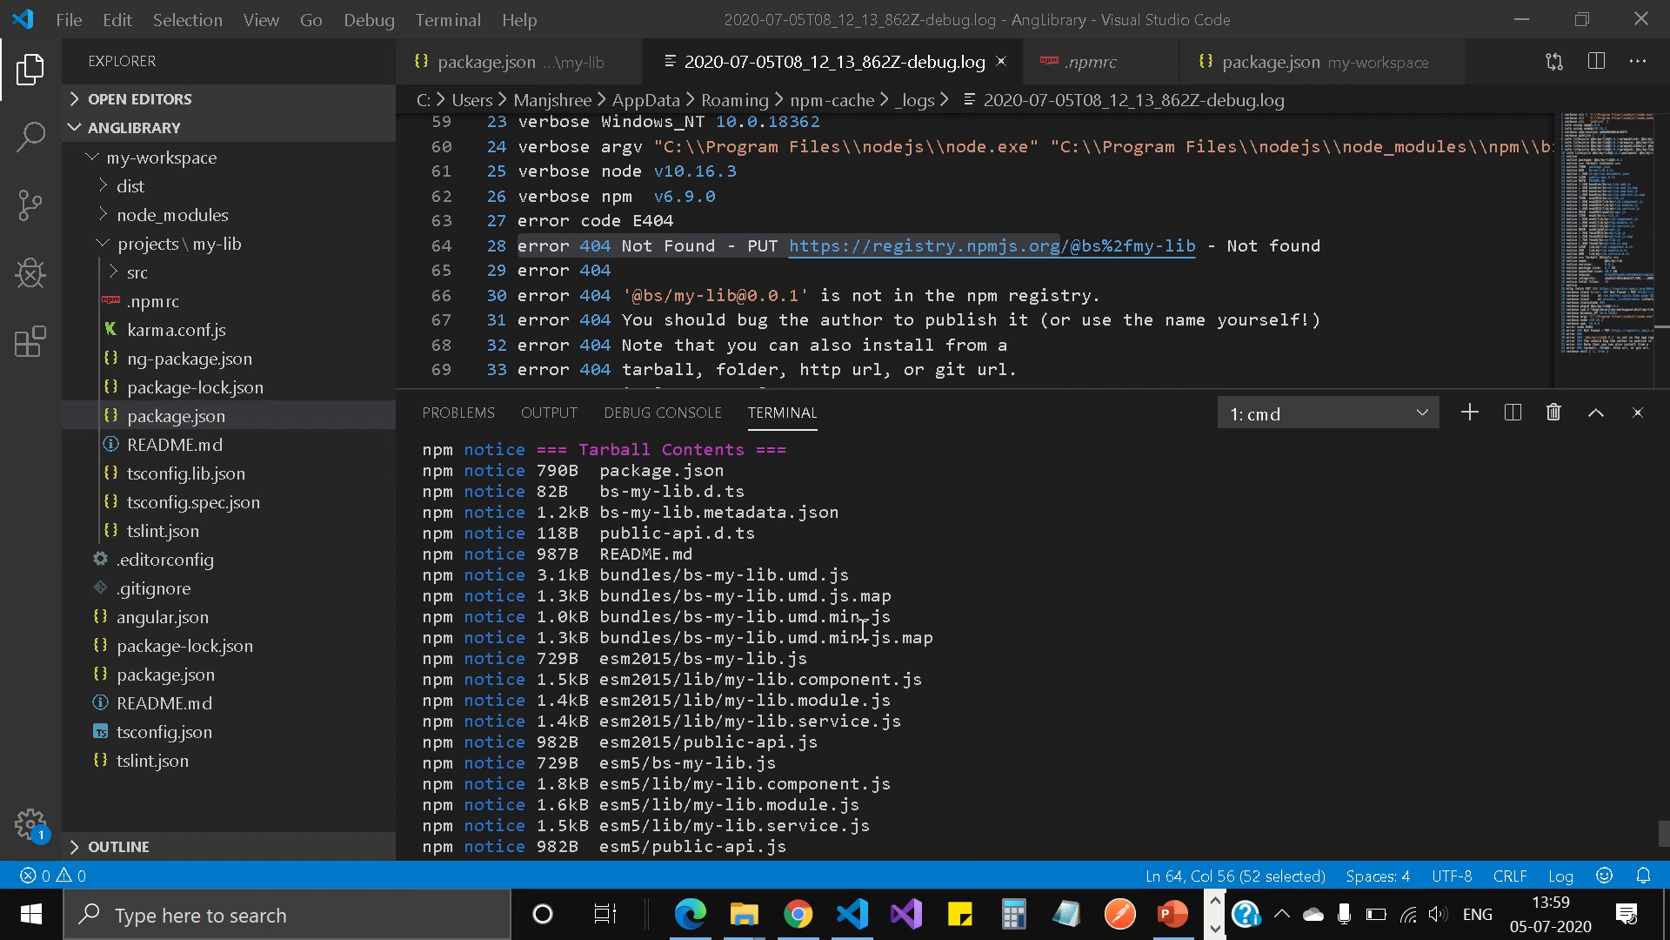
pyautogui.scroll(-3, 863, 629)
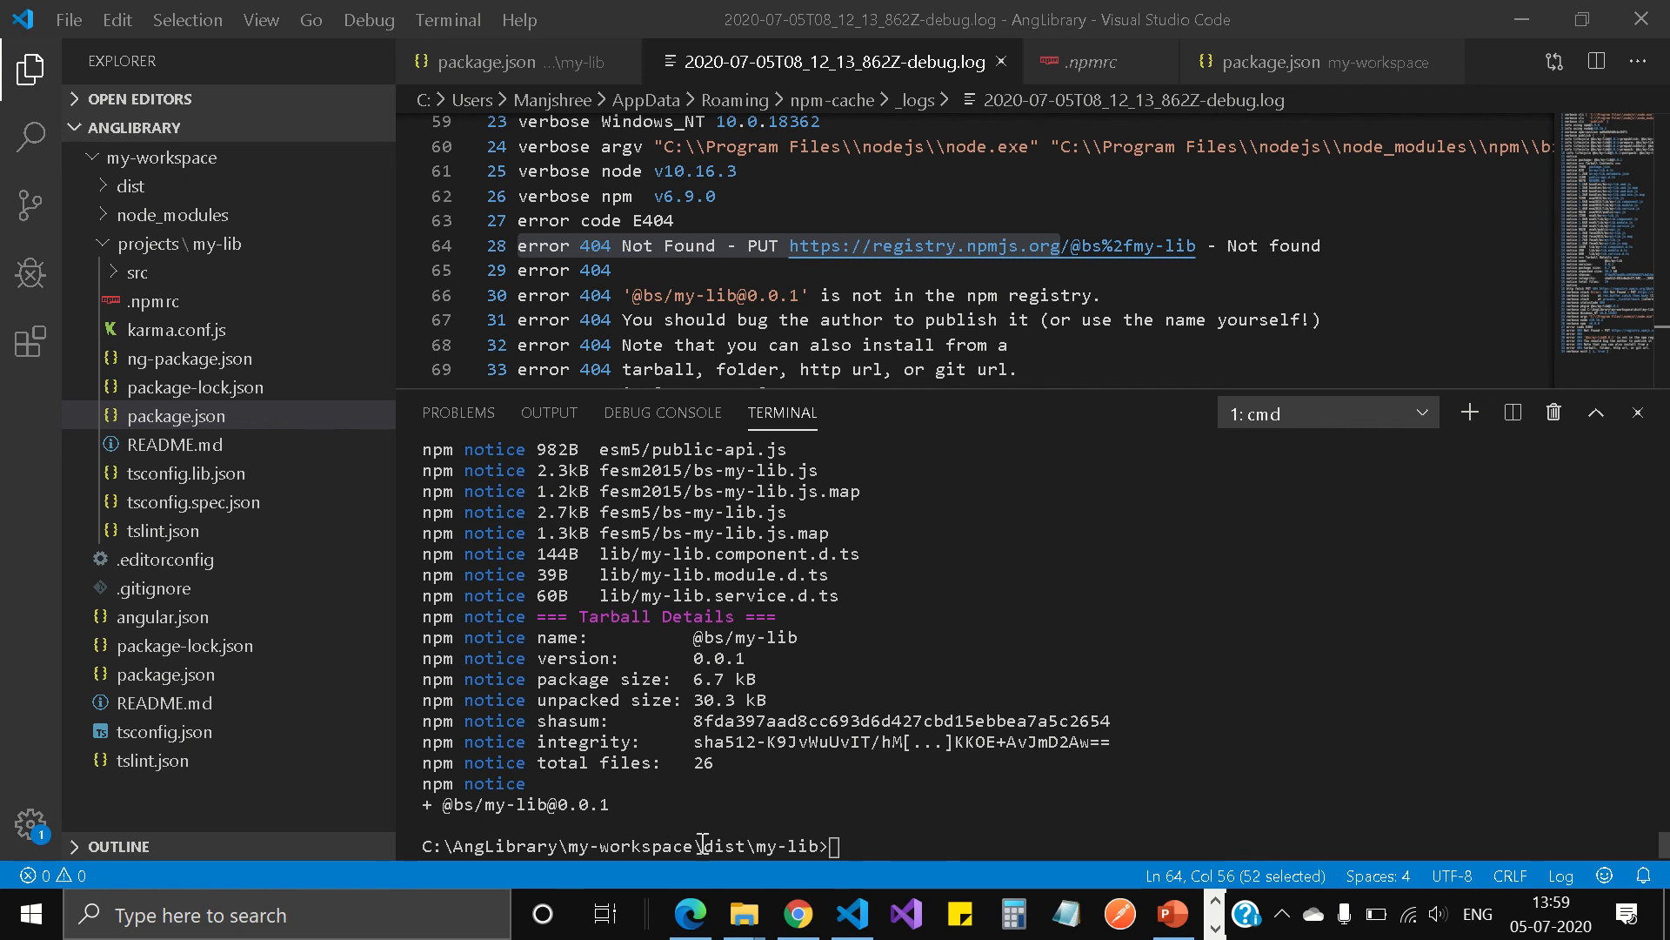
# Step: Switch to Microsoft Edge to check the my-npm-feed package list in Azure Artifacts for the published library
pyautogui.moveTo(693, 928)
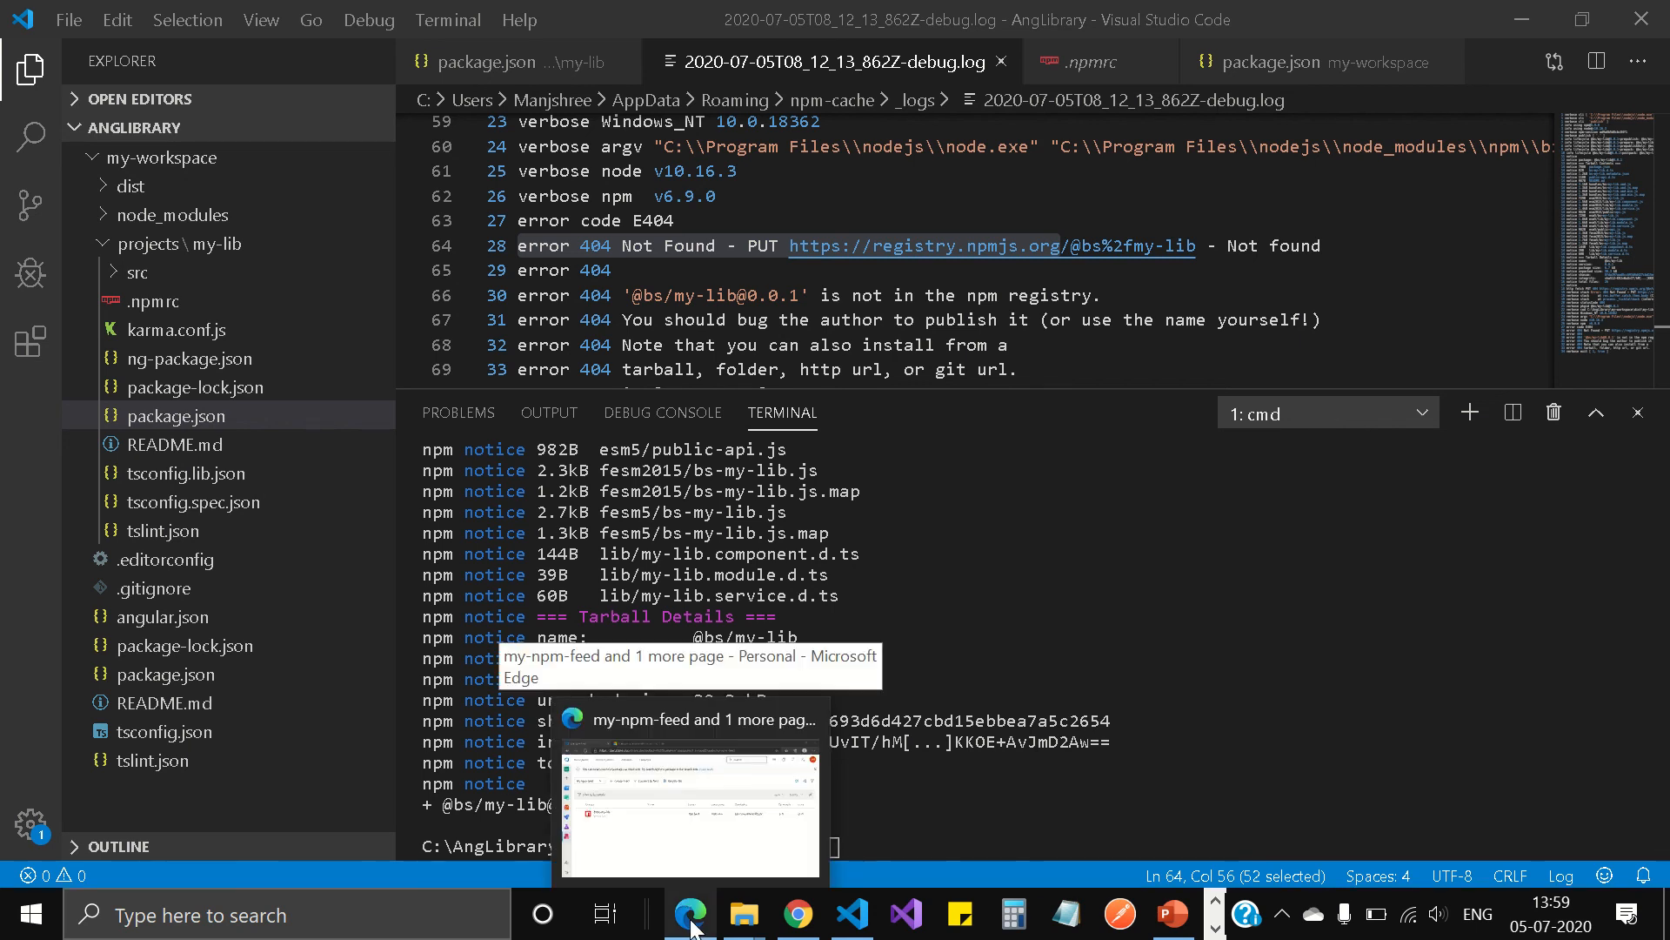
pyautogui.moveTo(774, 11)
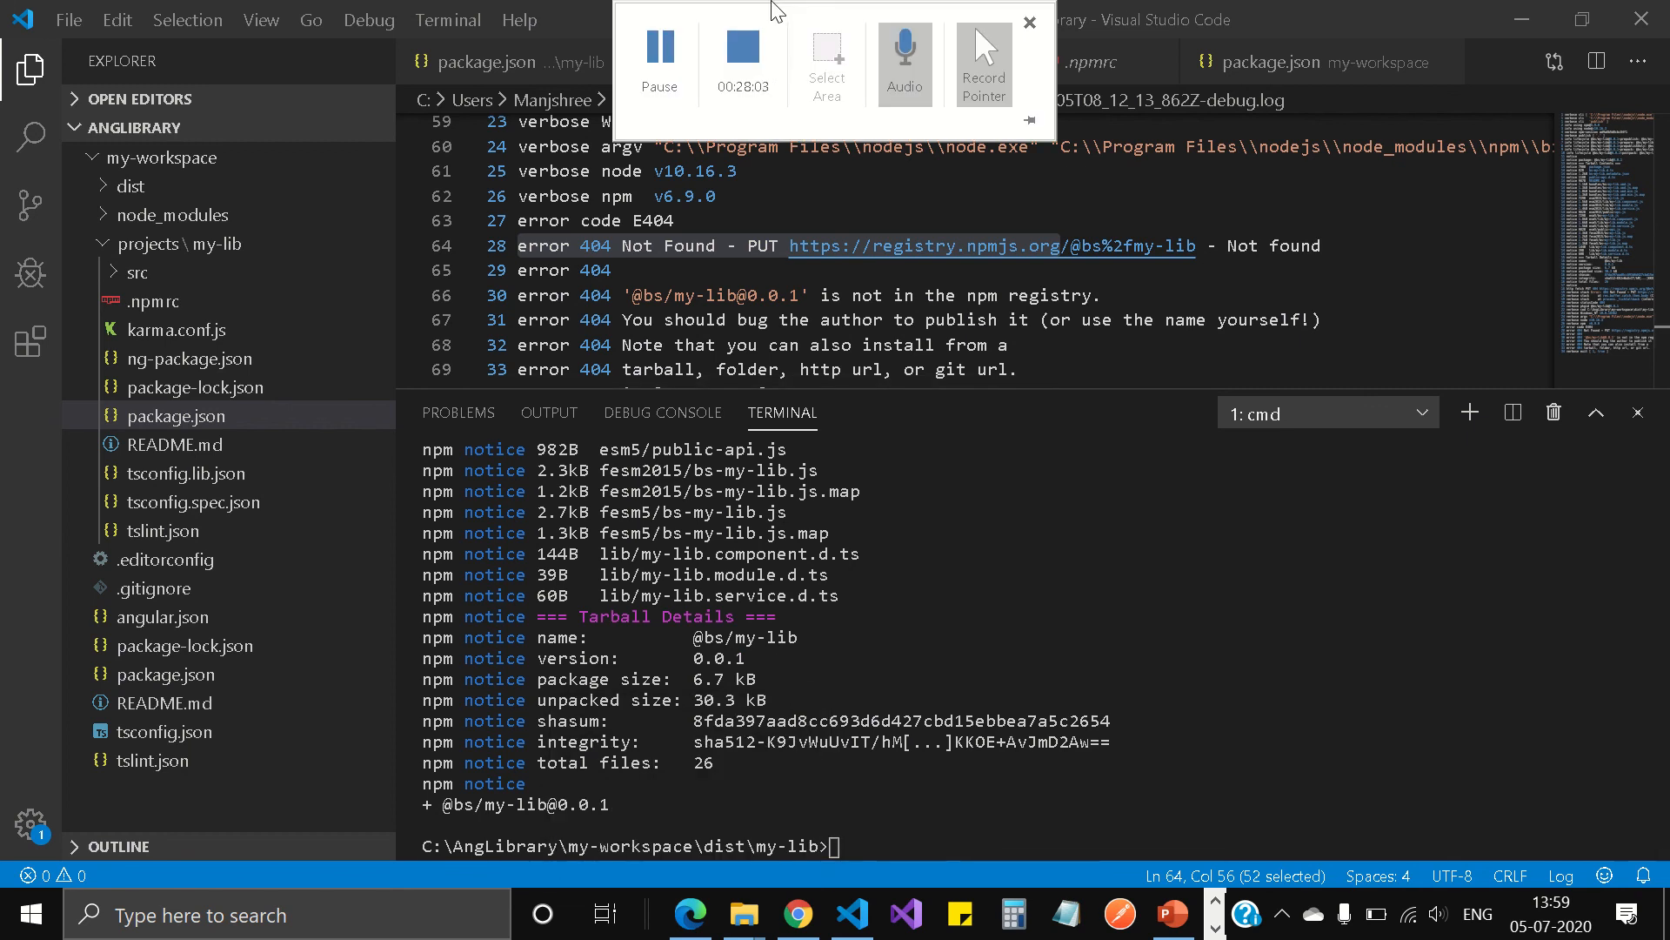
pyautogui.click(688, 926)
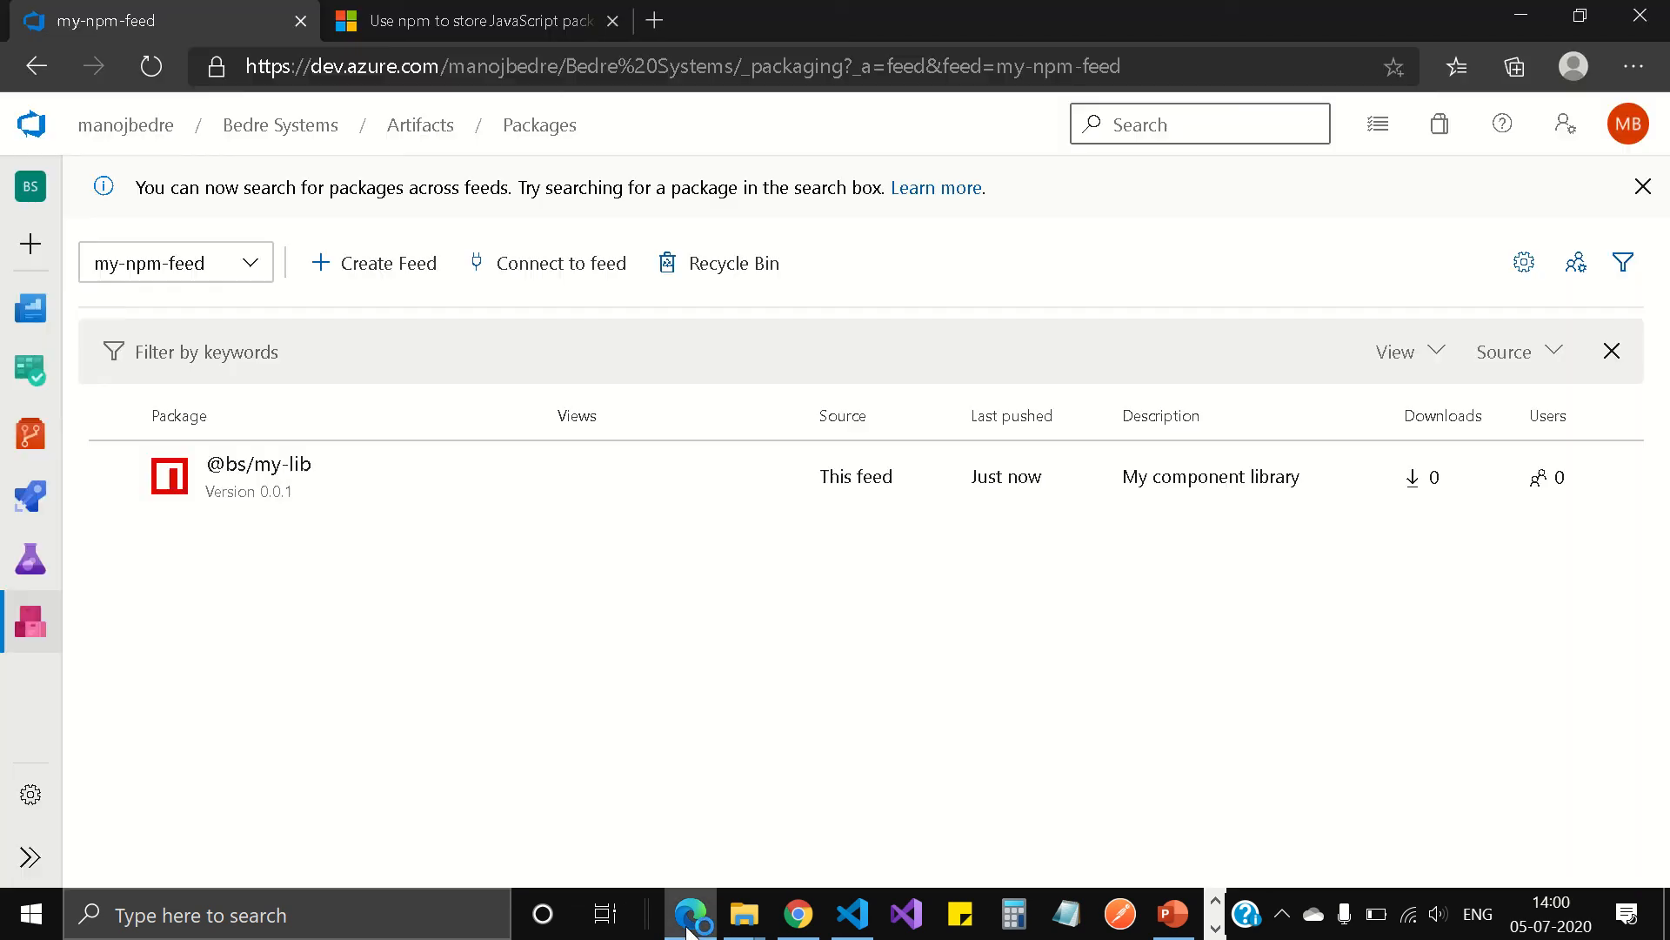